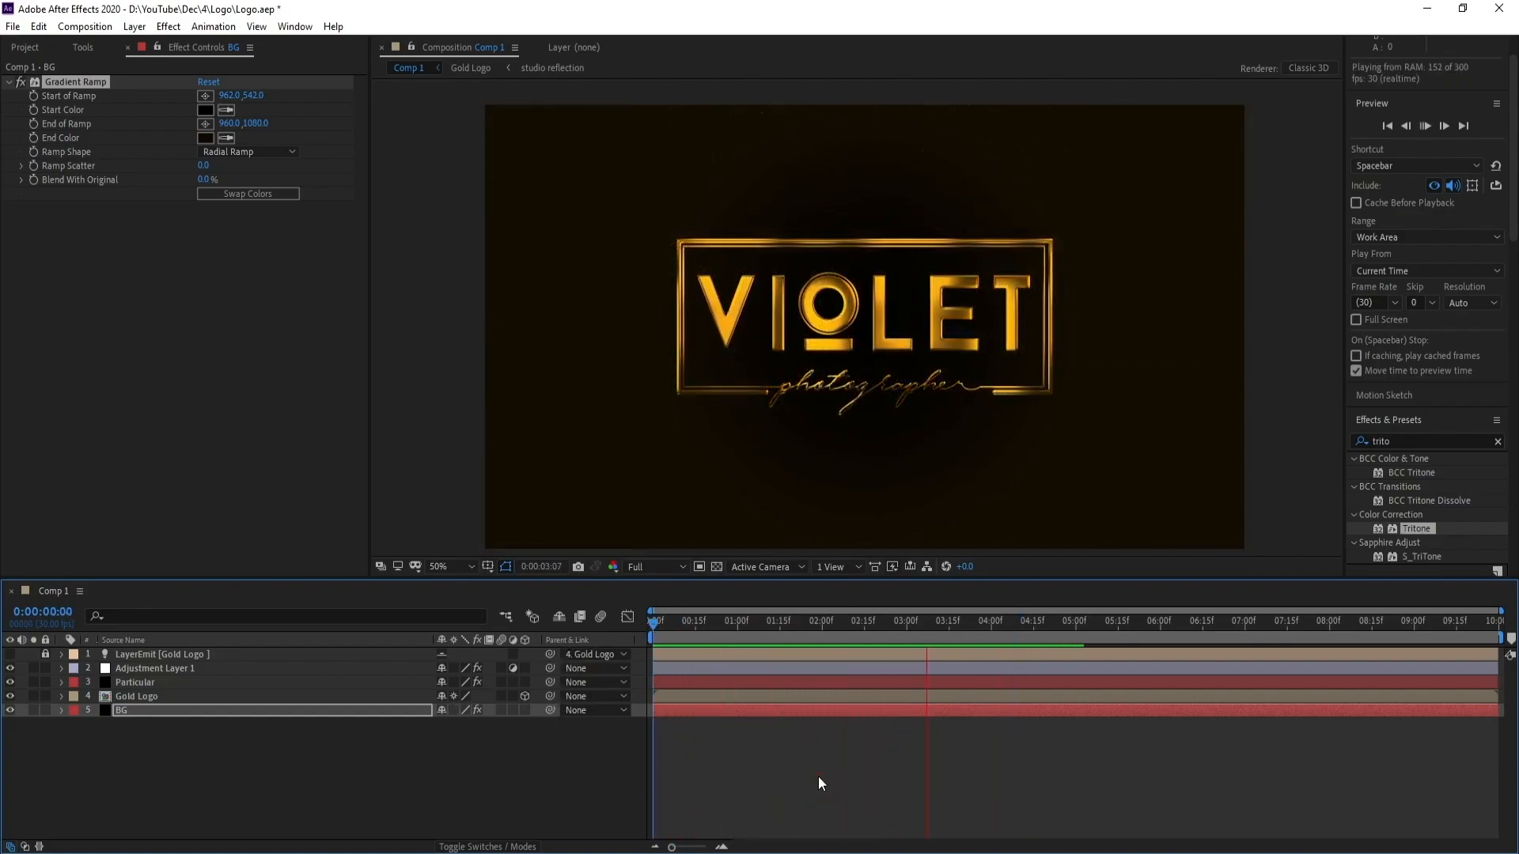
# Step: Return to the start of the finished gold logo composition and replay the animation
pyautogui.press('space')
pyautogui.press('Home')
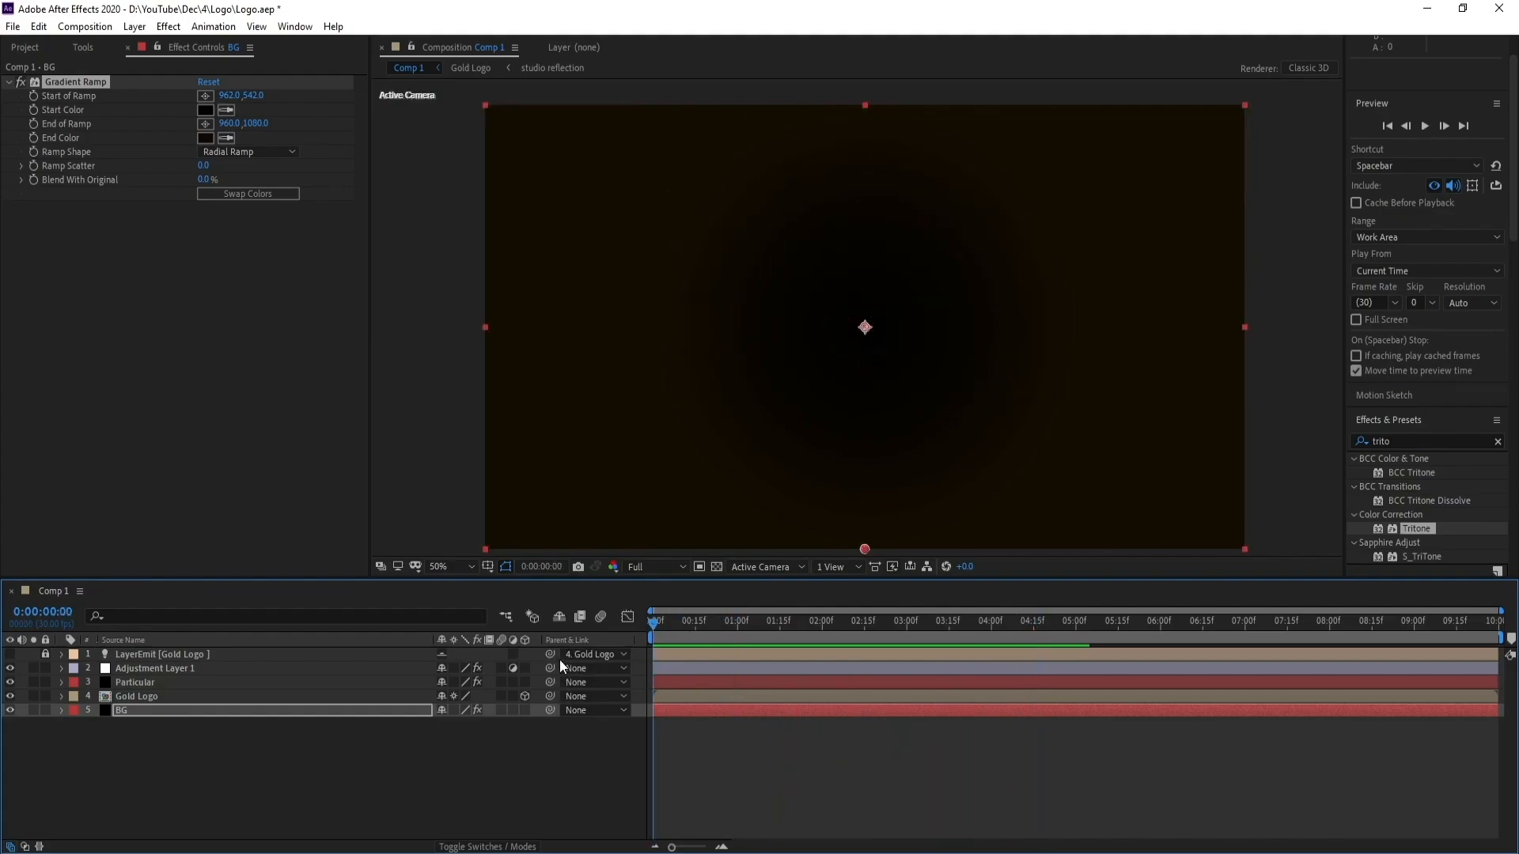
pyautogui.press('space')
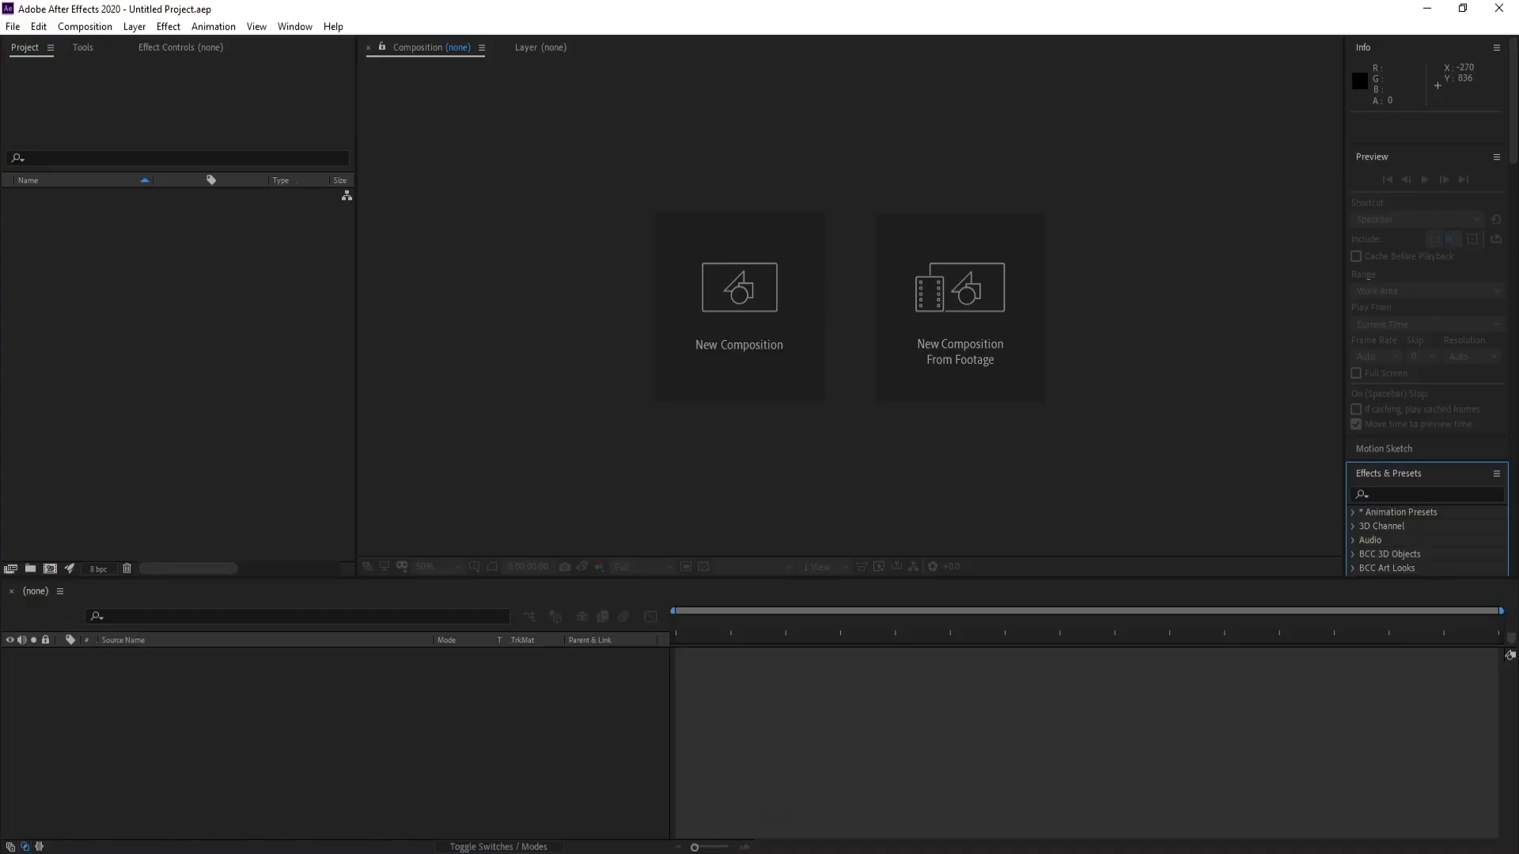
# Step: Create a new 1920 × 1080 composition at 30 fps with a 10-second duration and a black background
pyautogui.click(769, 306)
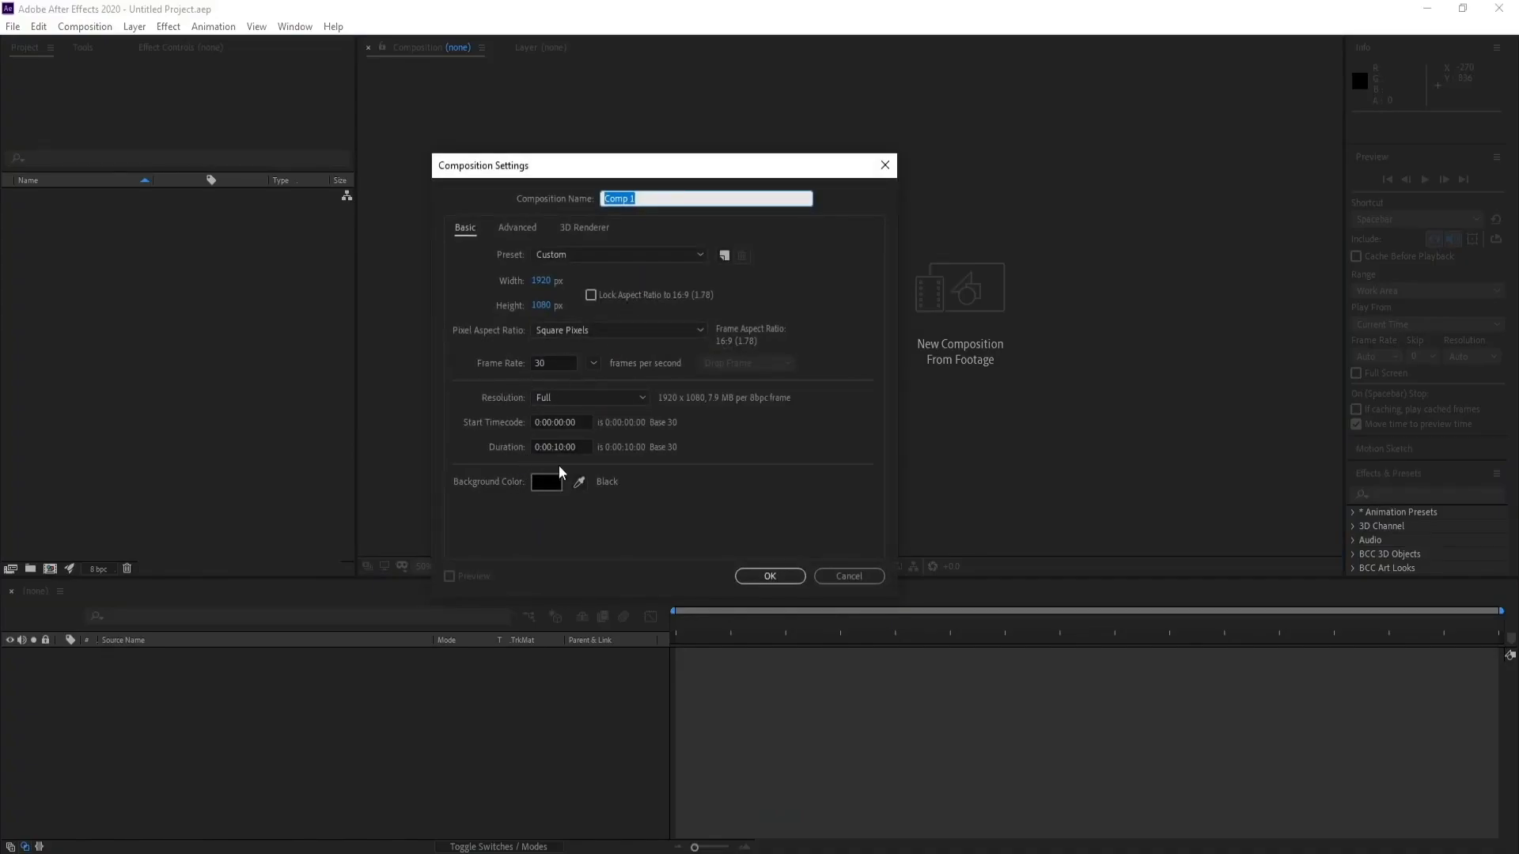
pyautogui.click(769, 577)
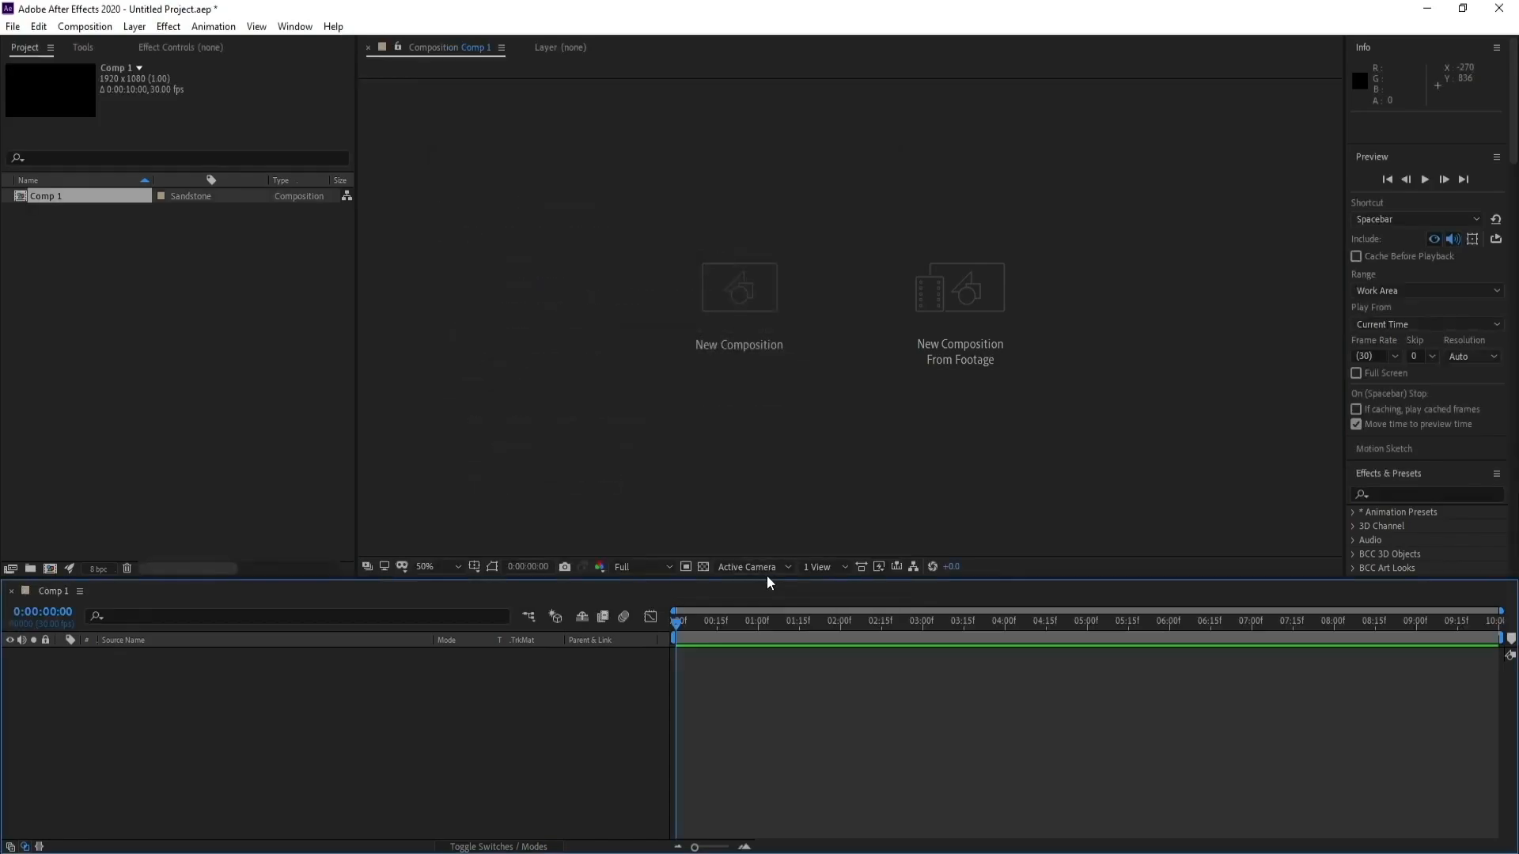
# Step: Import the Logo.png file into the project
pyautogui.click(13, 26)
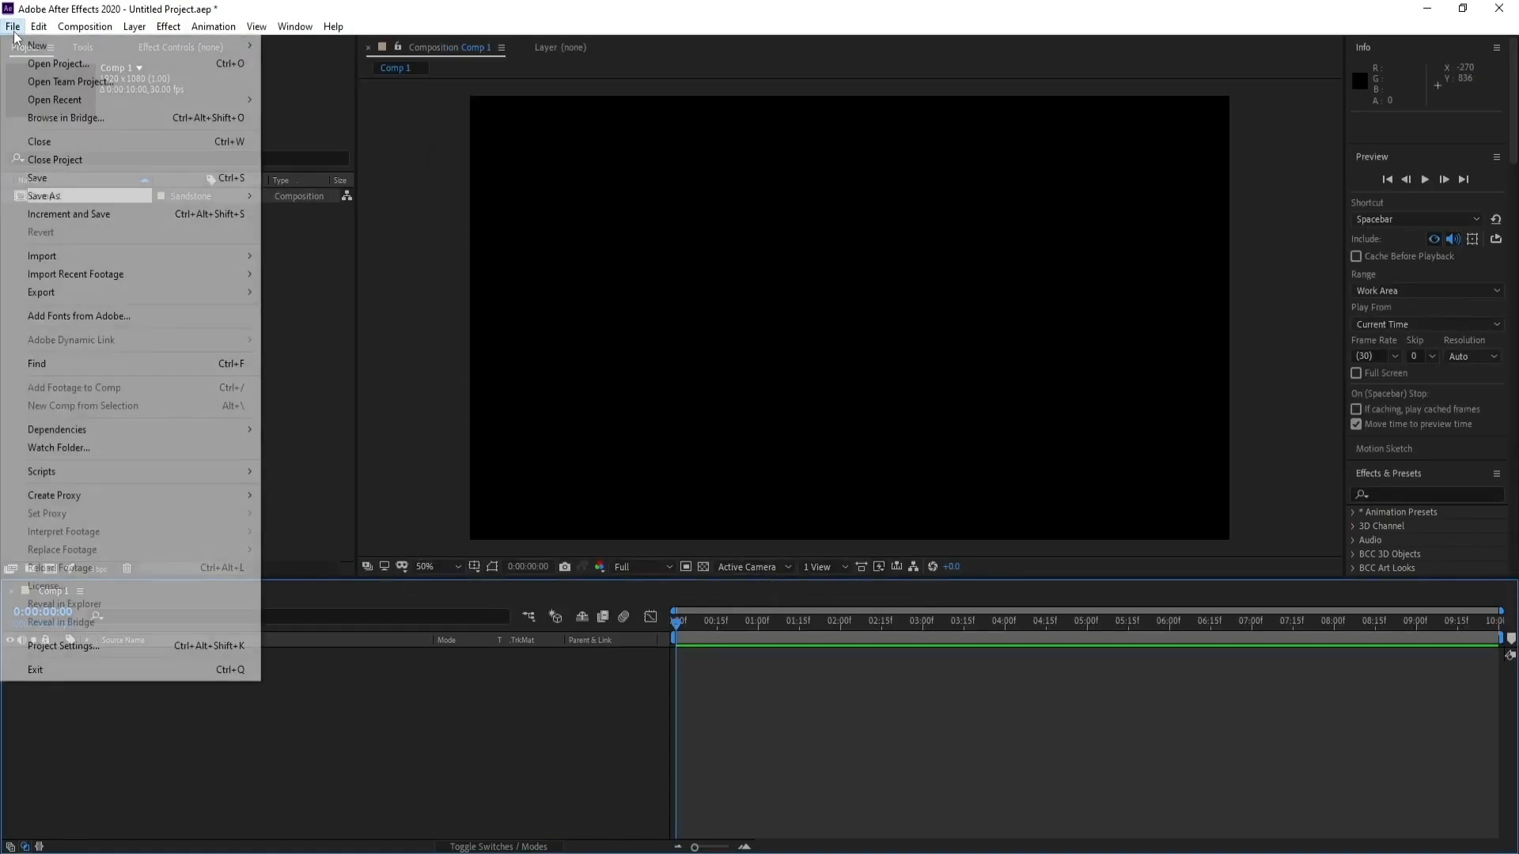
pyautogui.click(286, 267)
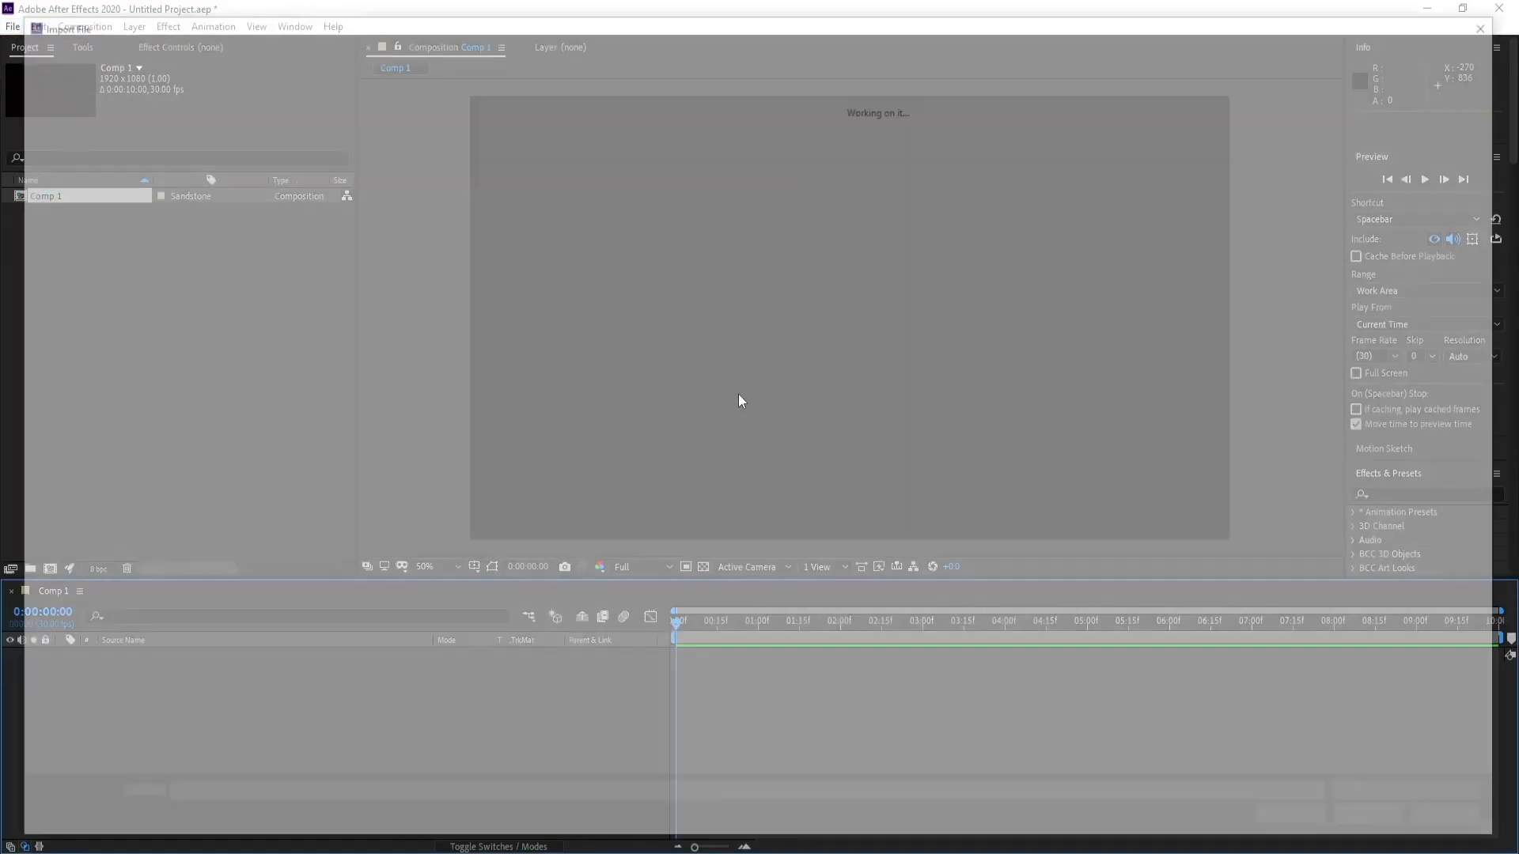
pyautogui.doubleClick(601, 174)
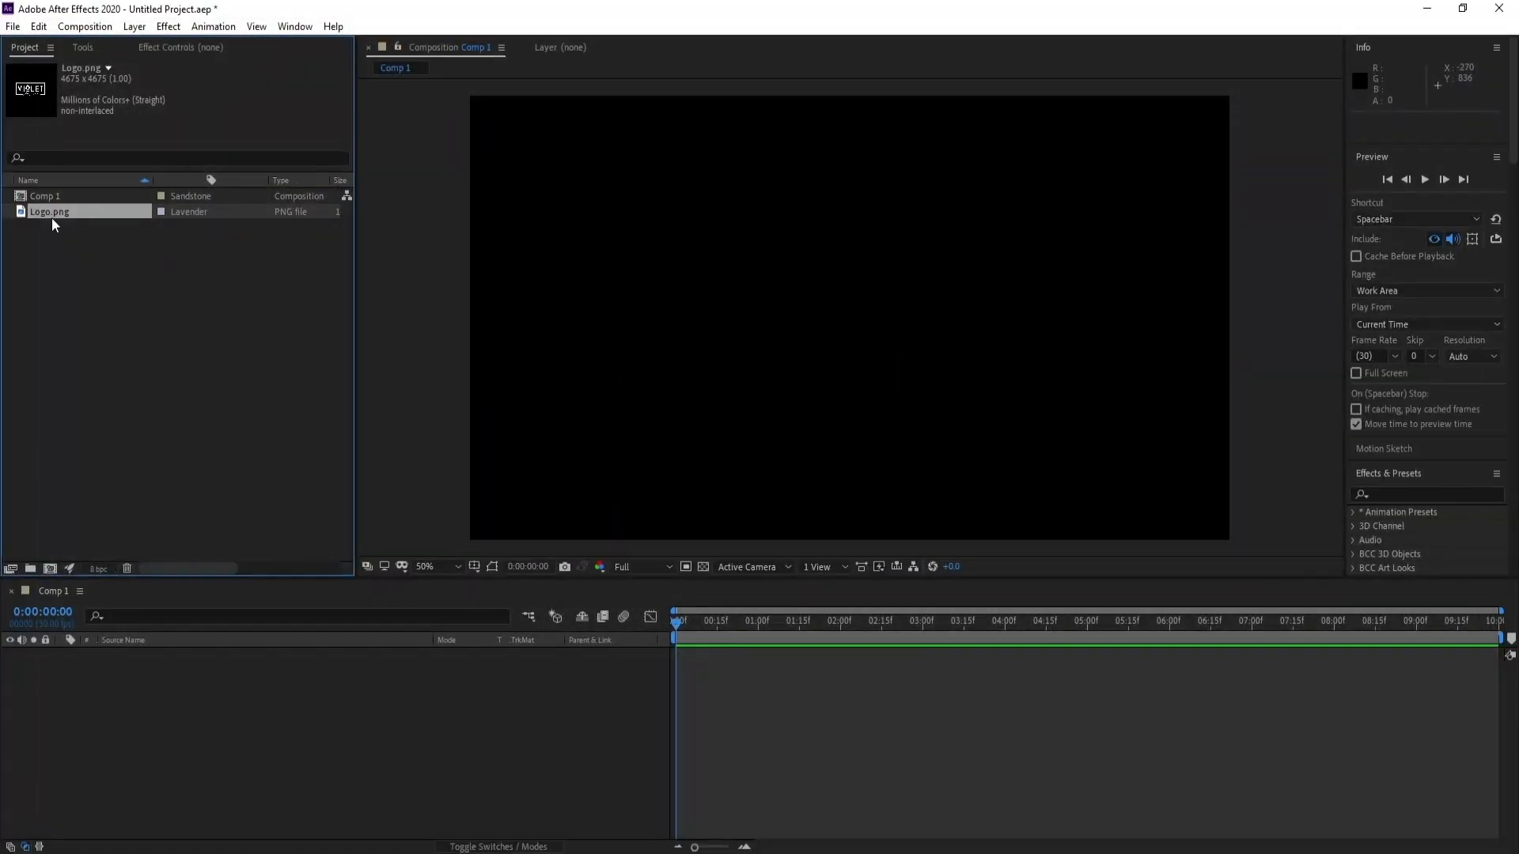
# Step: Add Logo.png to Comp 1 as a layer and scale it to 36%
pyautogui.moveTo(50, 213); pyautogui.dragTo(153, 675)
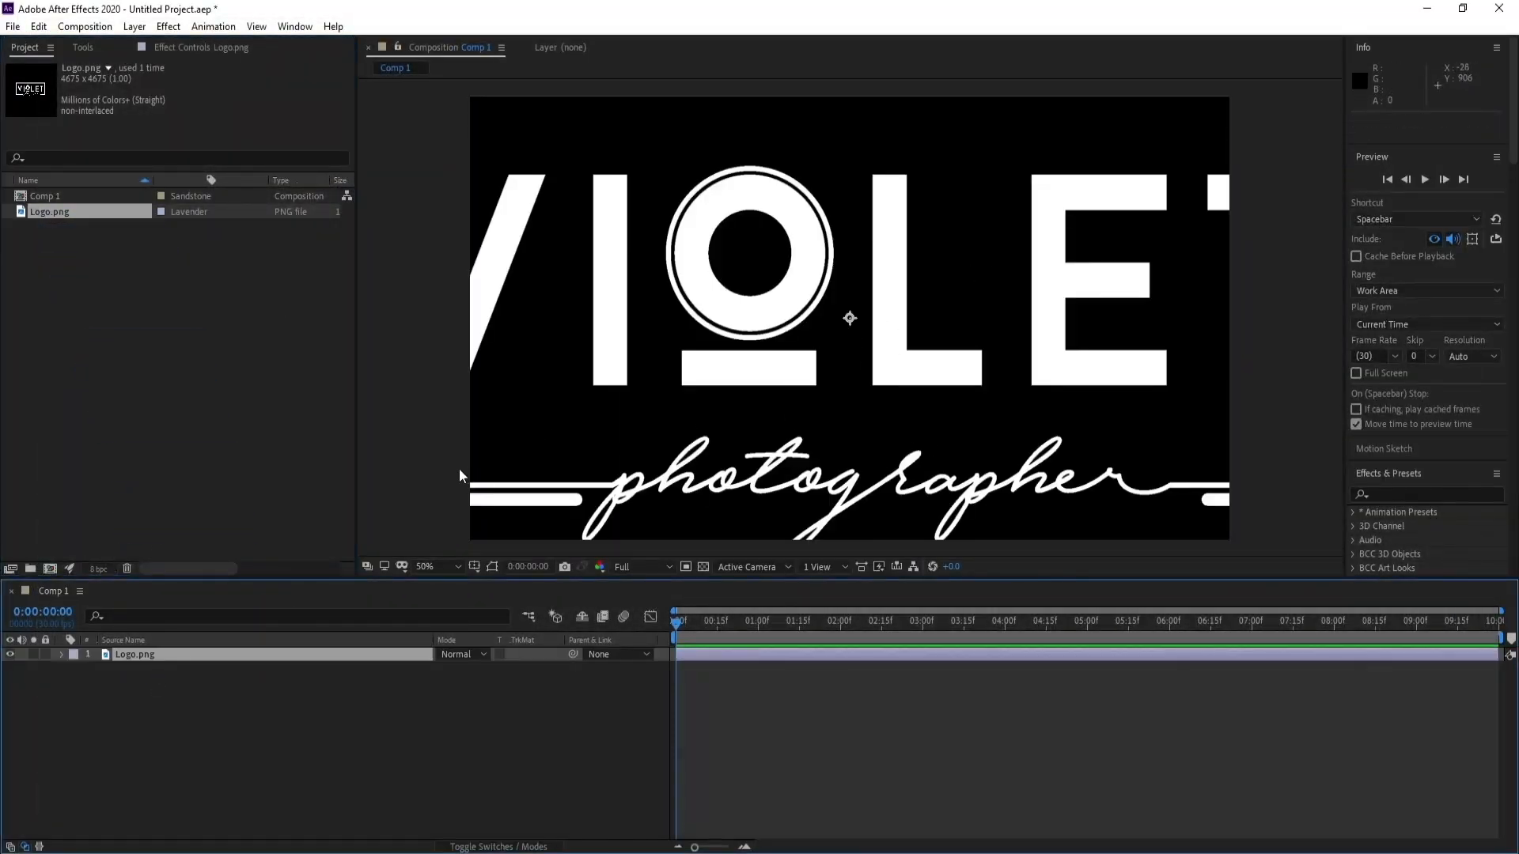
pyautogui.press('s')
pyautogui.moveTo(464, 670); pyautogui.dragTo(416, 675)
pyautogui.click(271, 704)
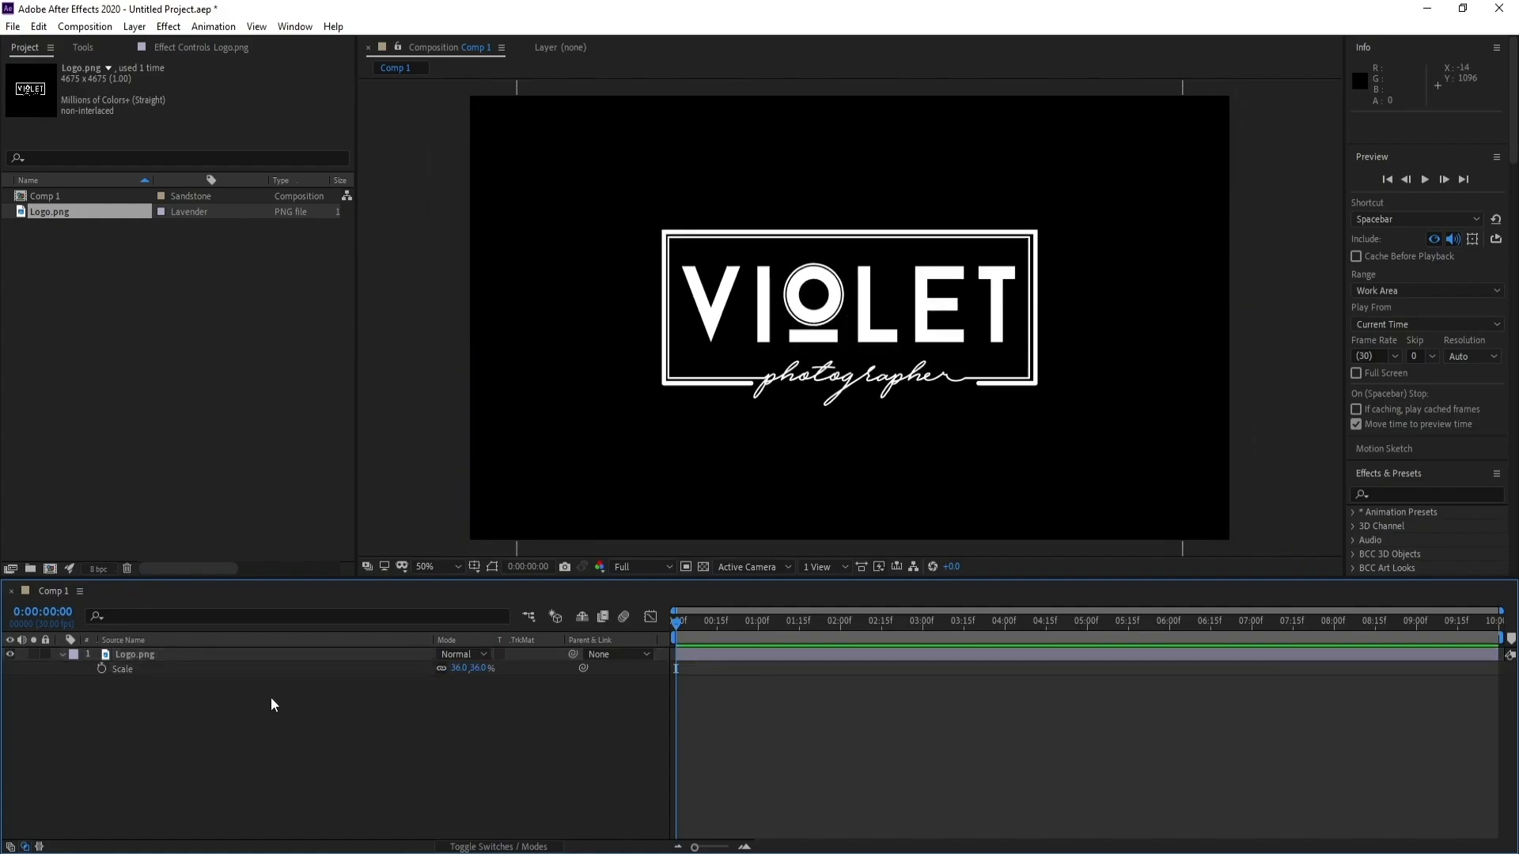
pyautogui.click(62, 655)
# Step: Pre-compose the Logo.png layer as "Logo", moving all attributes into the new composition
pyautogui.rightClick(136, 657)
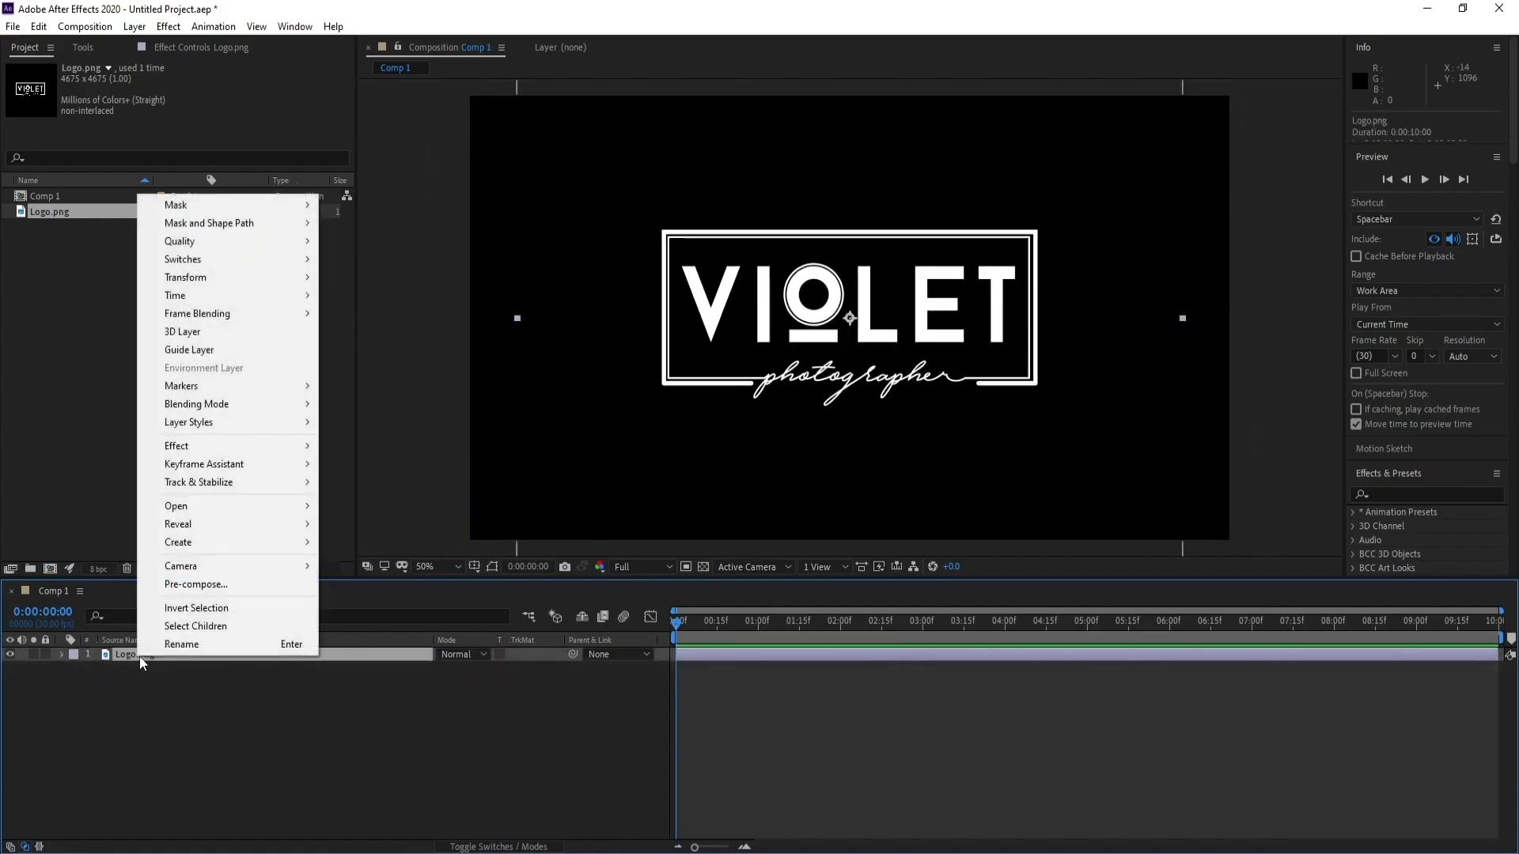
pyautogui.click(198, 584)
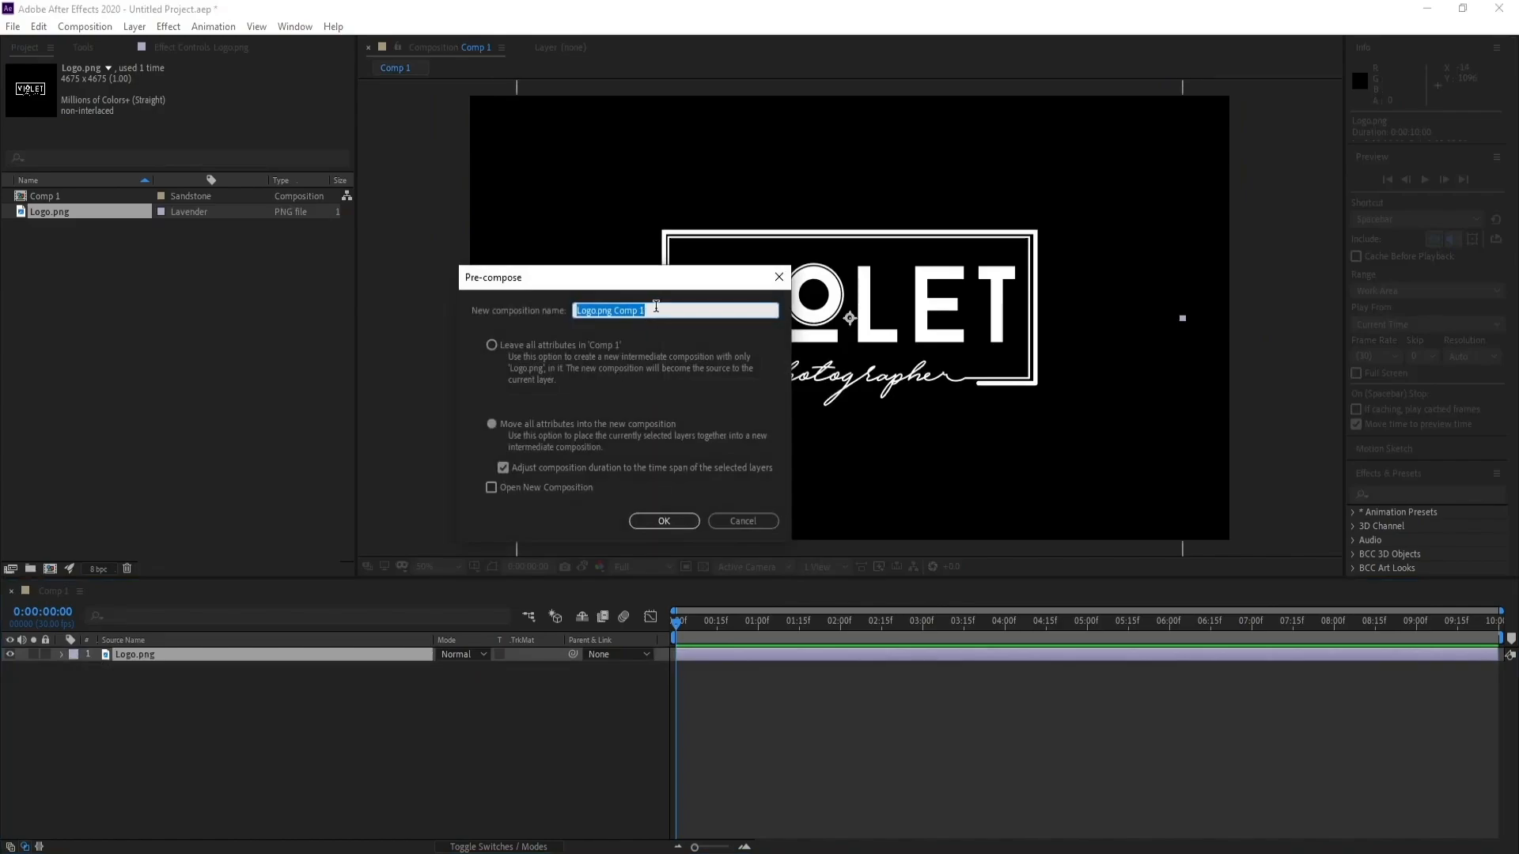
pyautogui.click(653, 309)
pyautogui.moveTo(595, 312); pyautogui.dragTo(721, 310)
pyautogui.press('BackSpace')
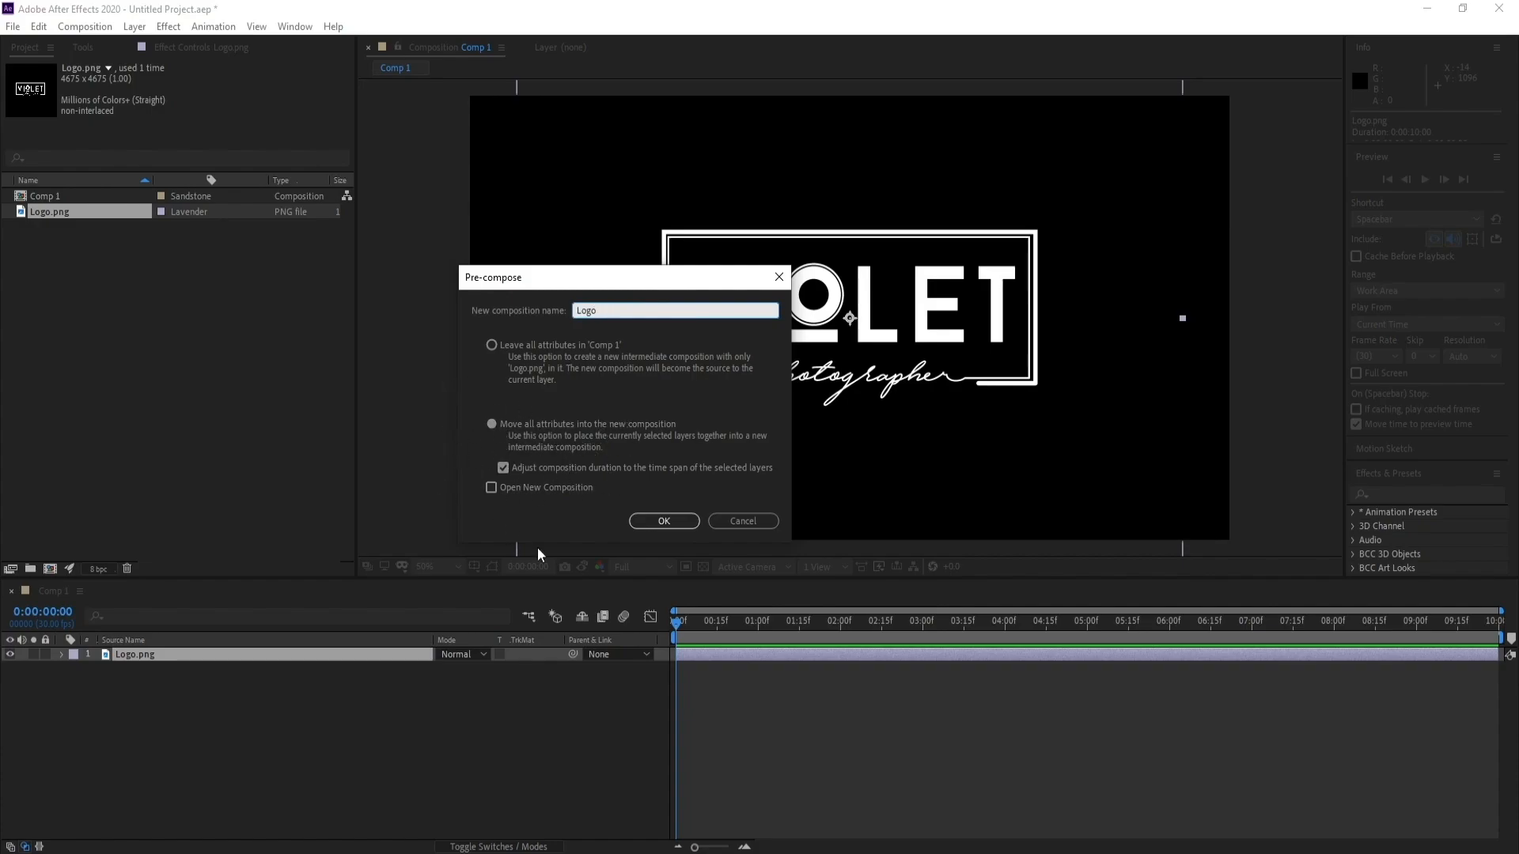
pyautogui.click(665, 523)
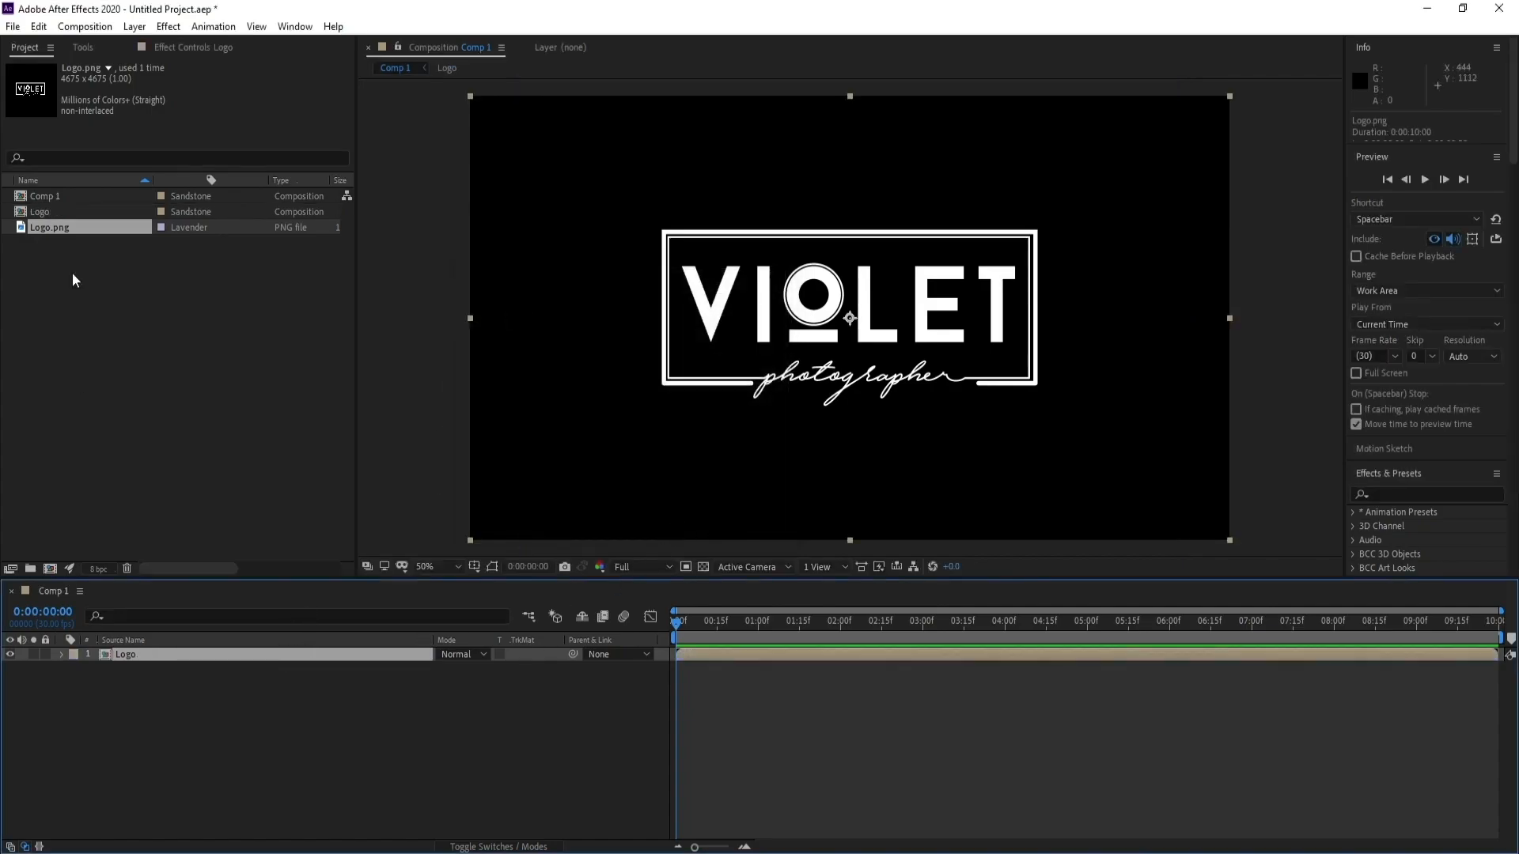
# Step: Import the "studio reflection" JPG image into the project
pyautogui.click(13, 27)
pyautogui.moveTo(95, 254)
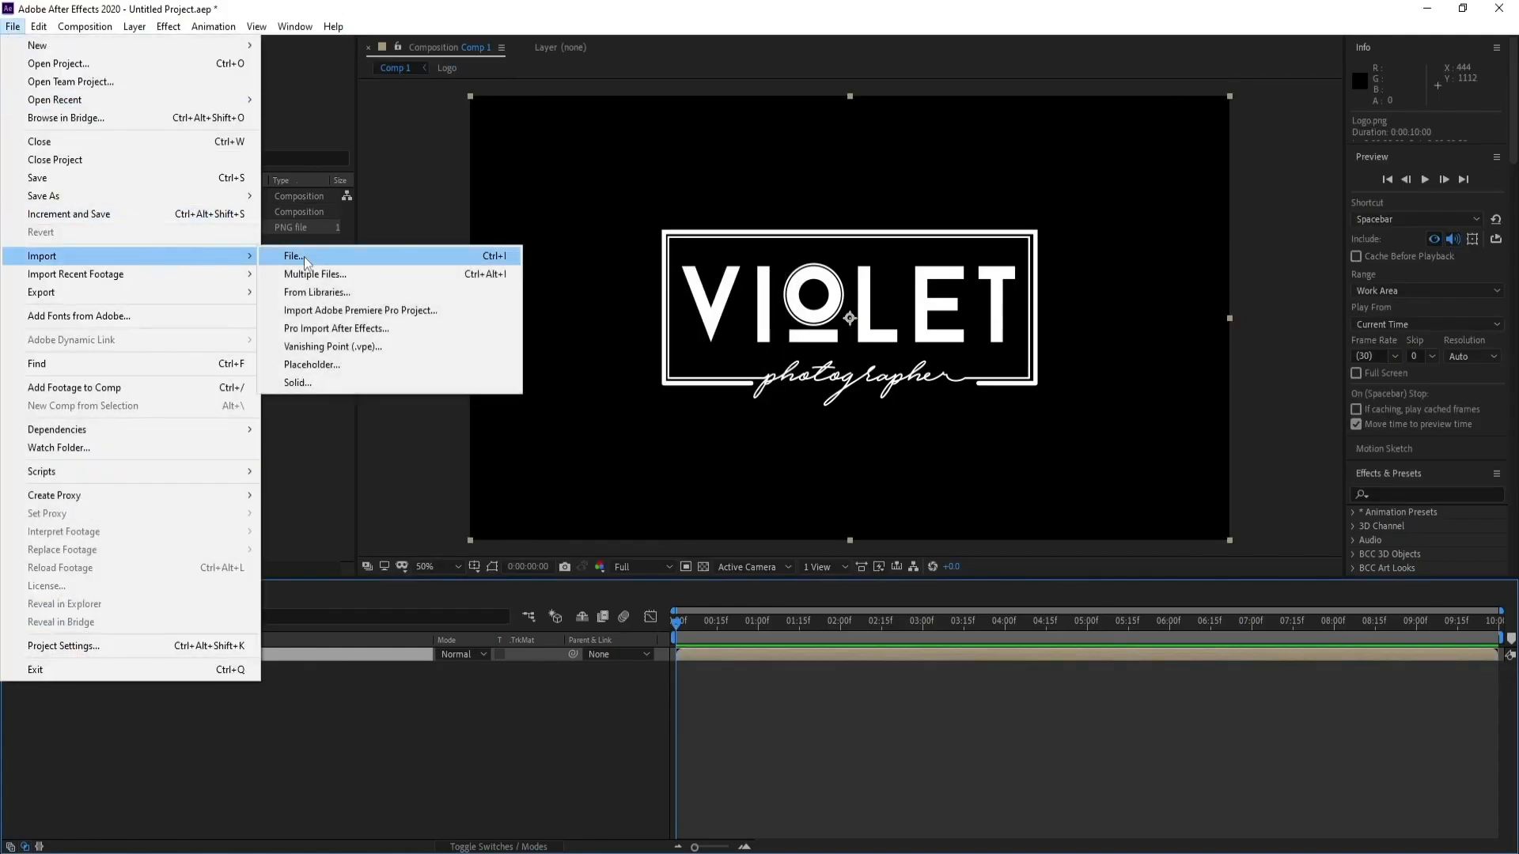
pyautogui.click(304, 257)
pyautogui.click(736, 136)
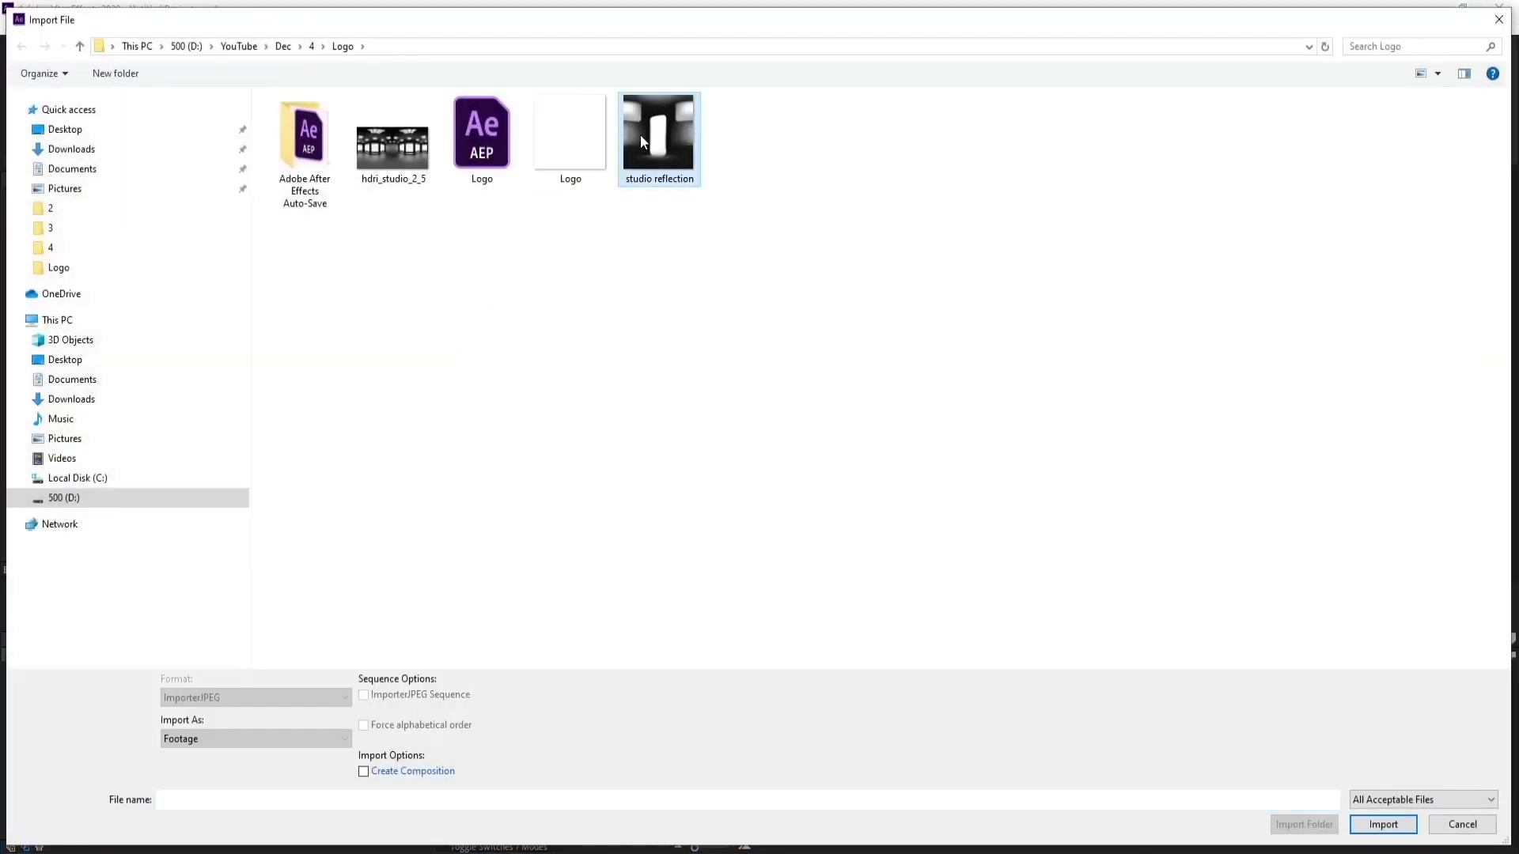
pyautogui.doubleClick(736, 136)
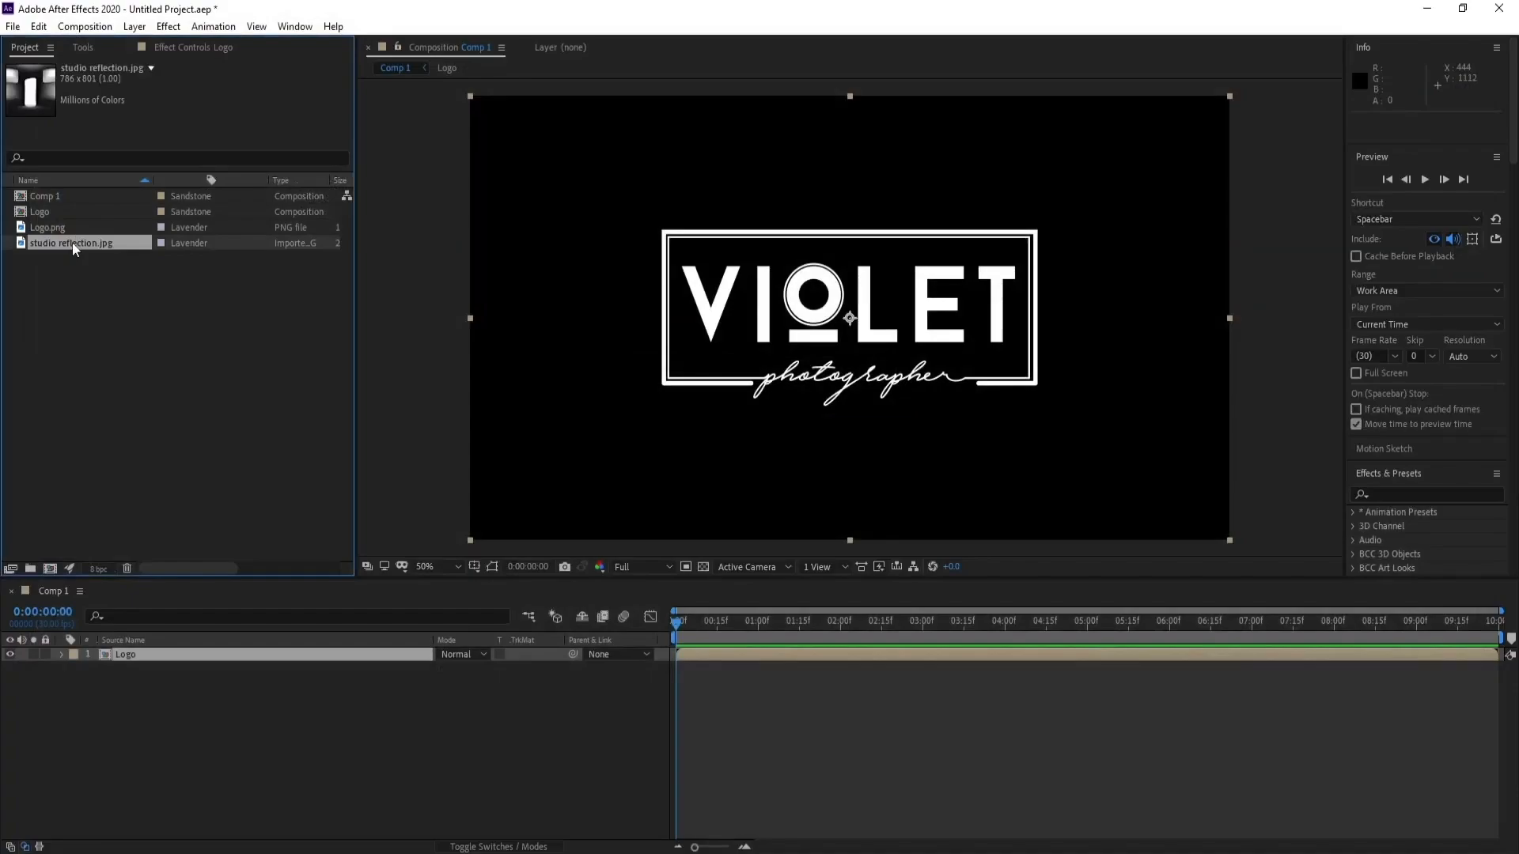
# Step: Place studio reflection.jpg above the Logo layer in Comp 1 and scale it to 57%
pyautogui.moveTo(57, 250); pyautogui.dragTo(150, 650)
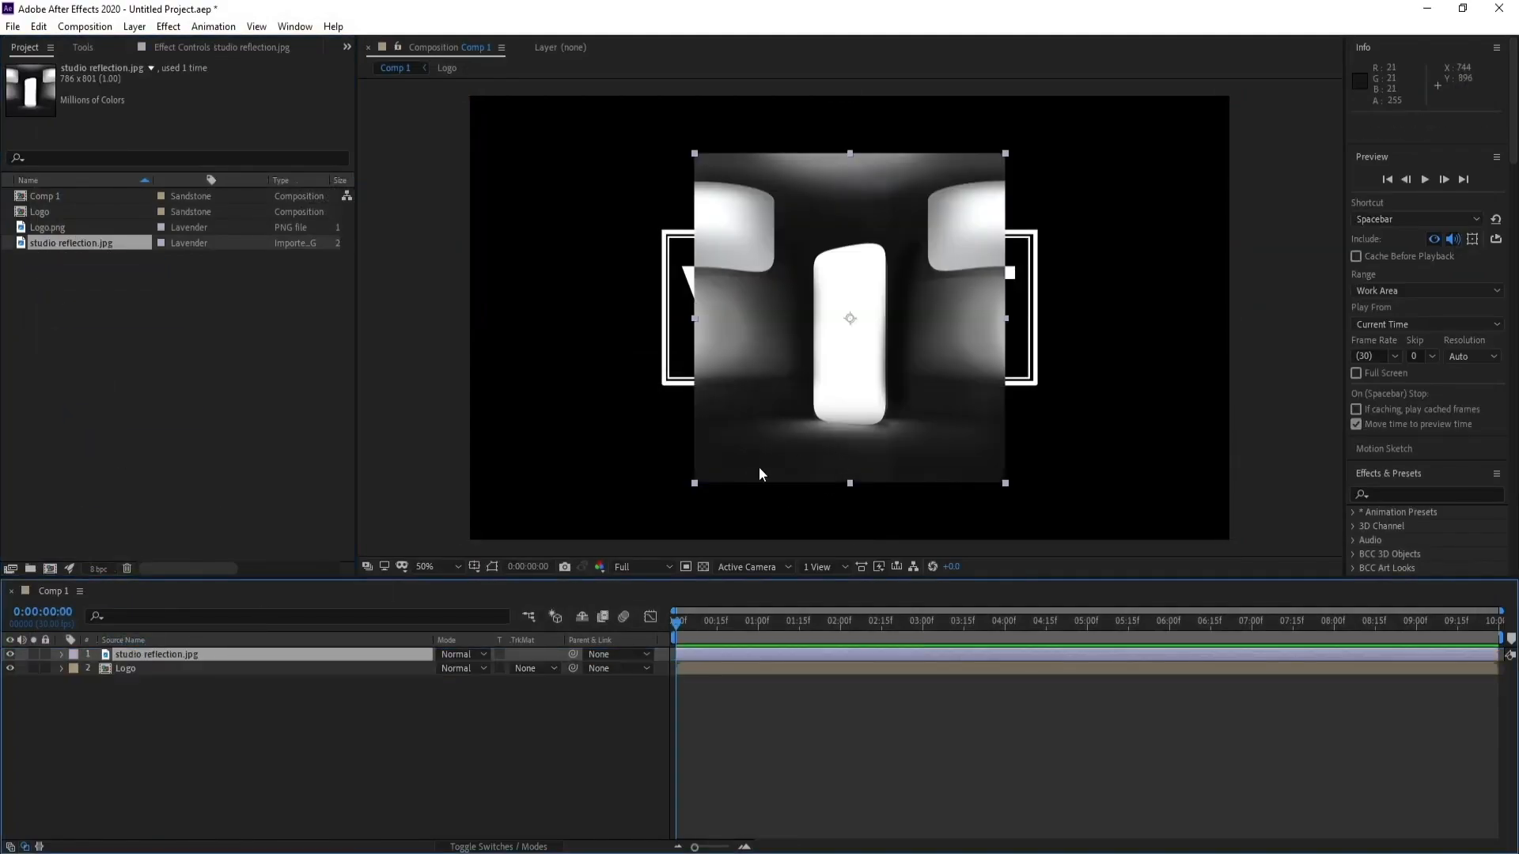
pyautogui.press('s')
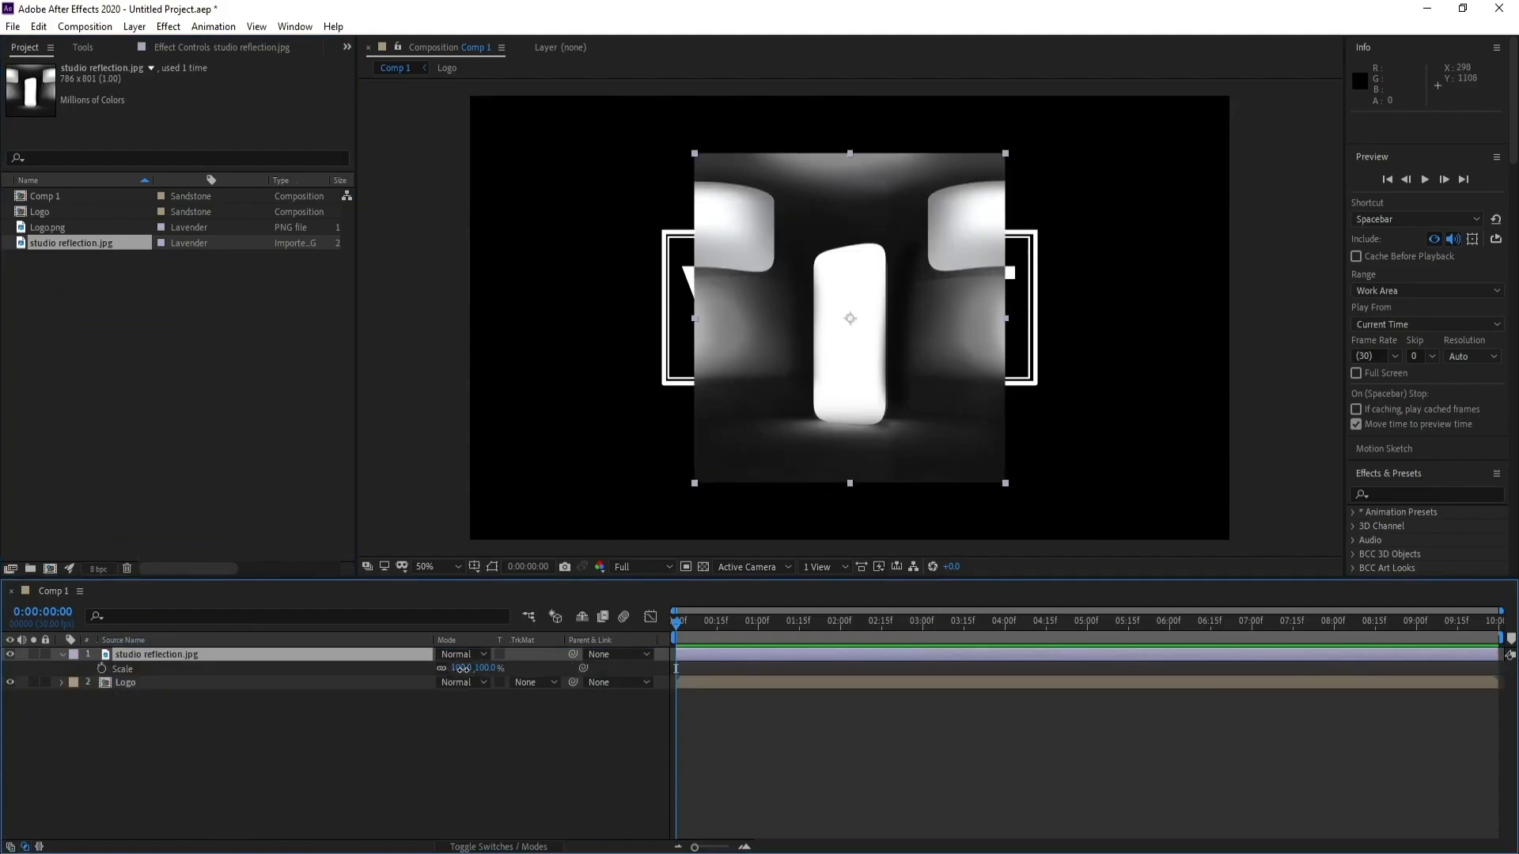
pyautogui.moveTo(455, 674); pyautogui.dragTo(436, 678)
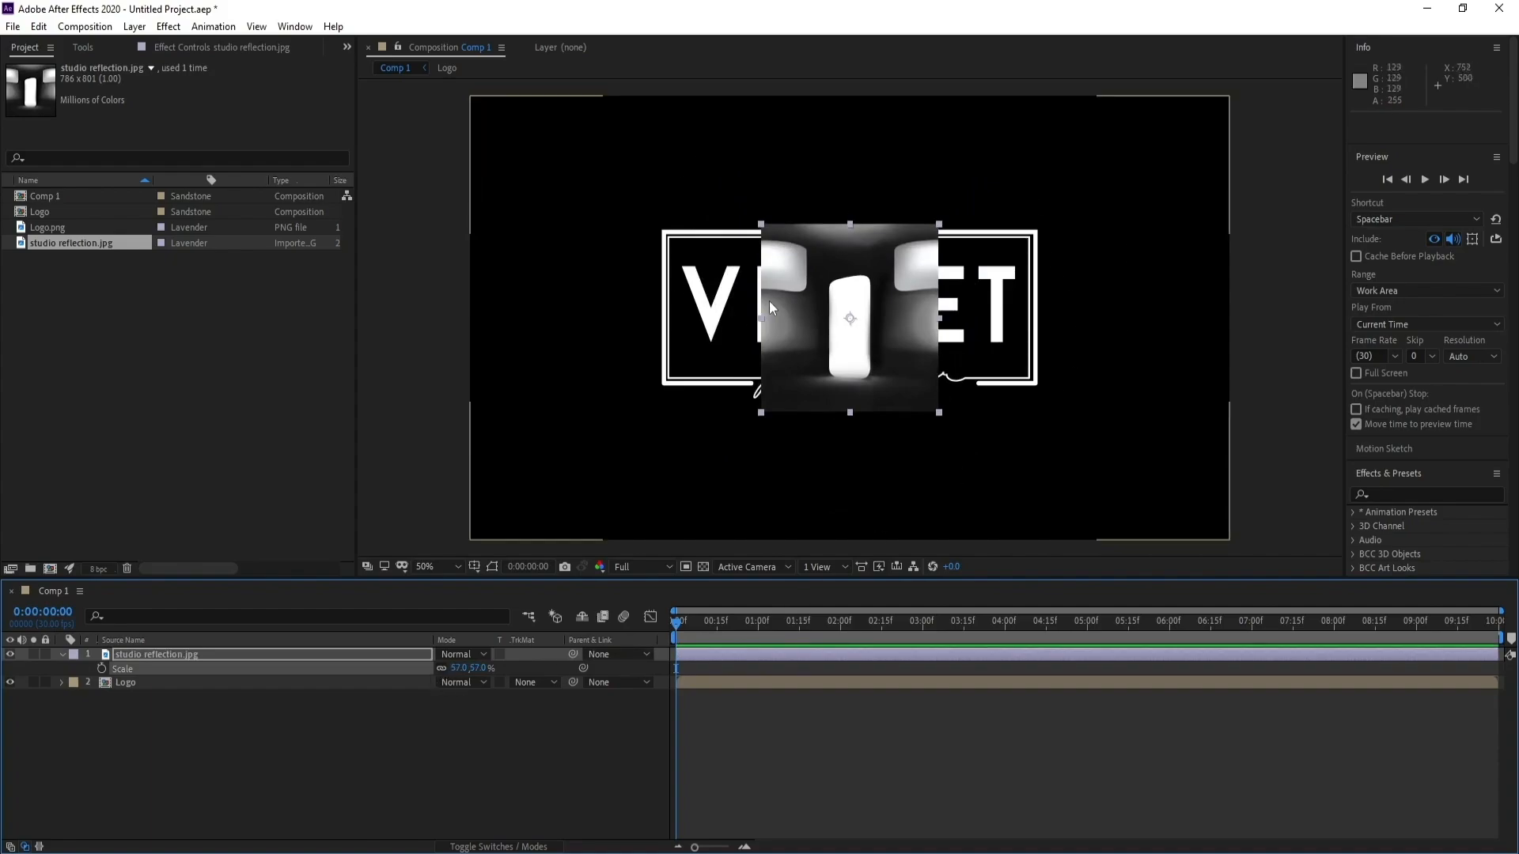
# Step: Find the Motion Tile effect and apply it to the studio reflection.jpg layer
pyautogui.click(1390, 492)
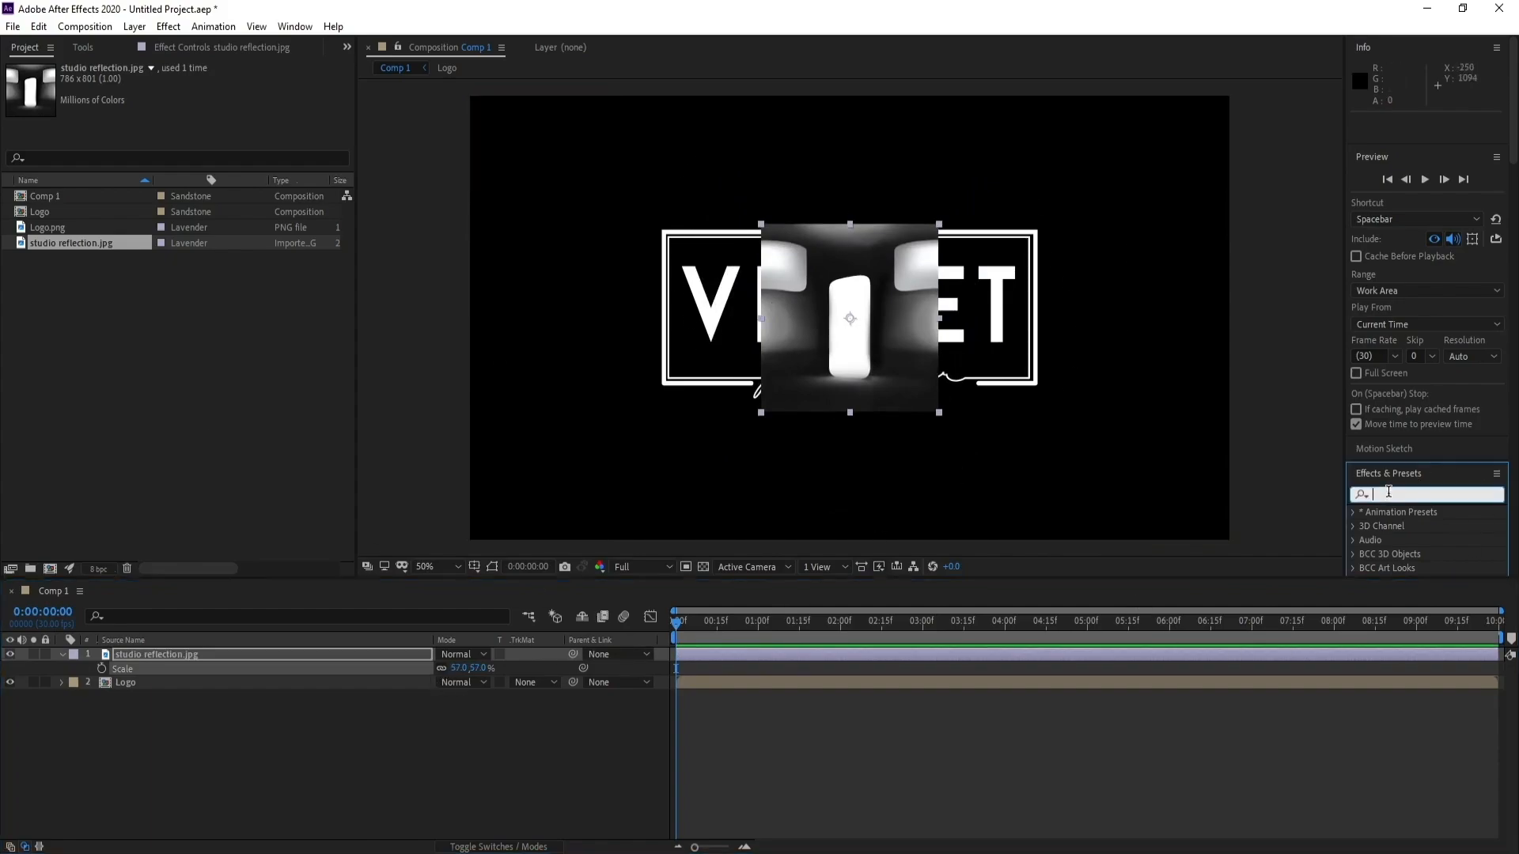
pyautogui.write('motion')
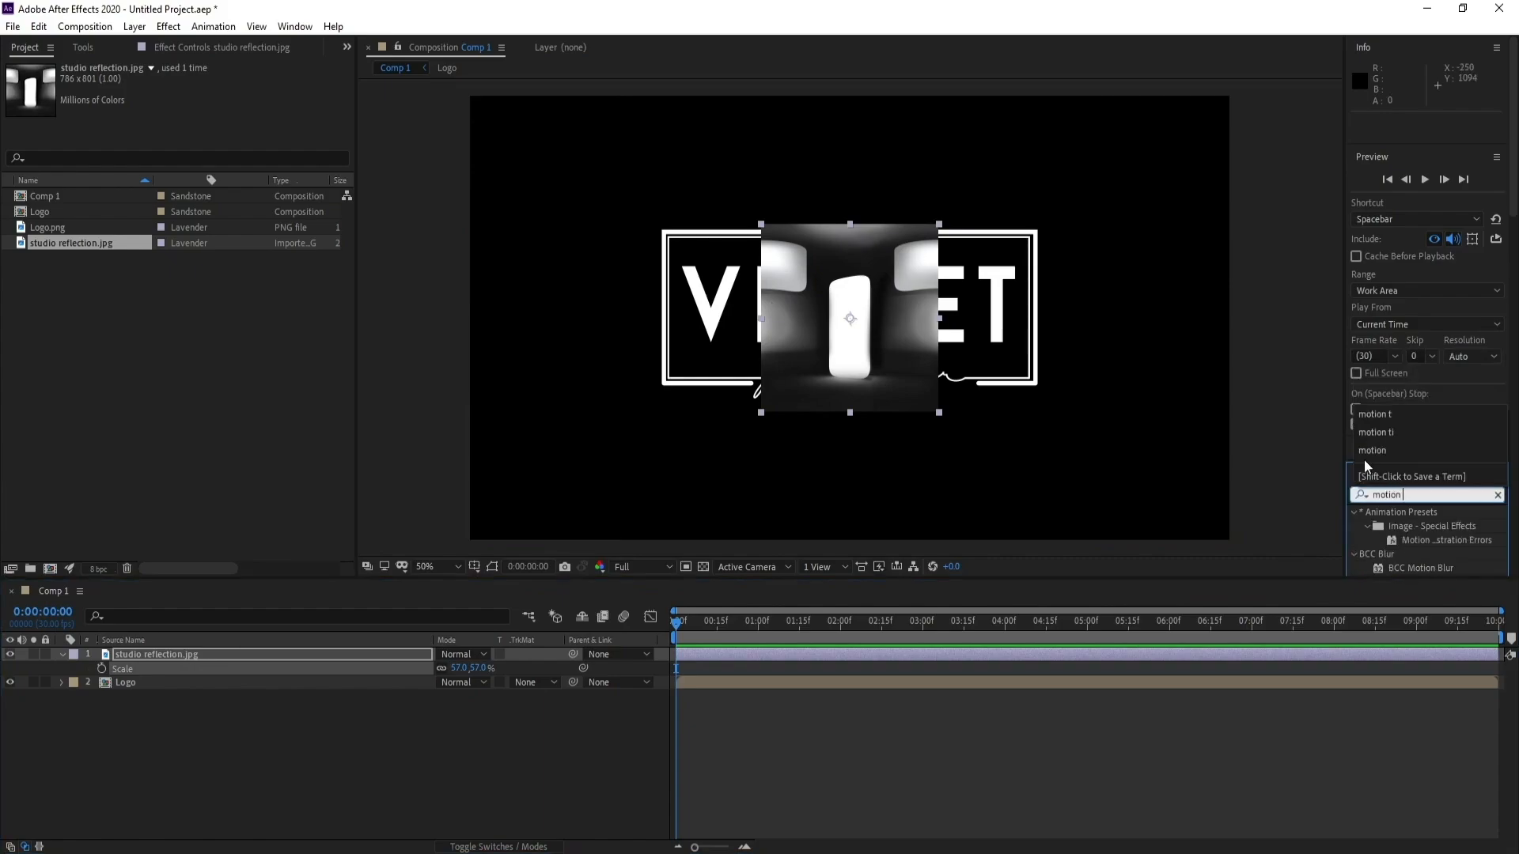
pyautogui.write(' t')
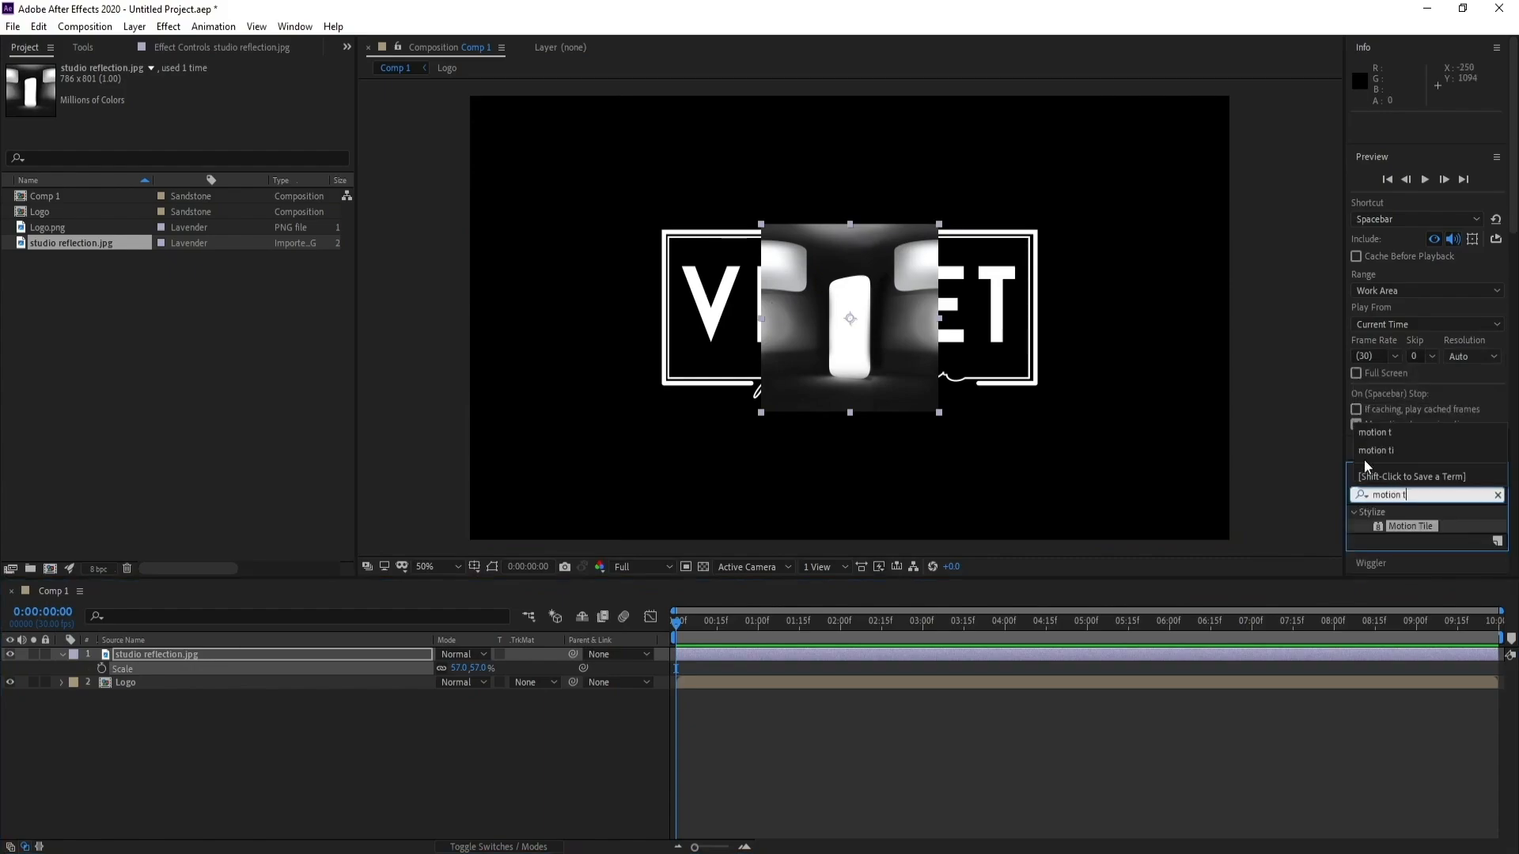
pyautogui.doubleClick(1407, 525)
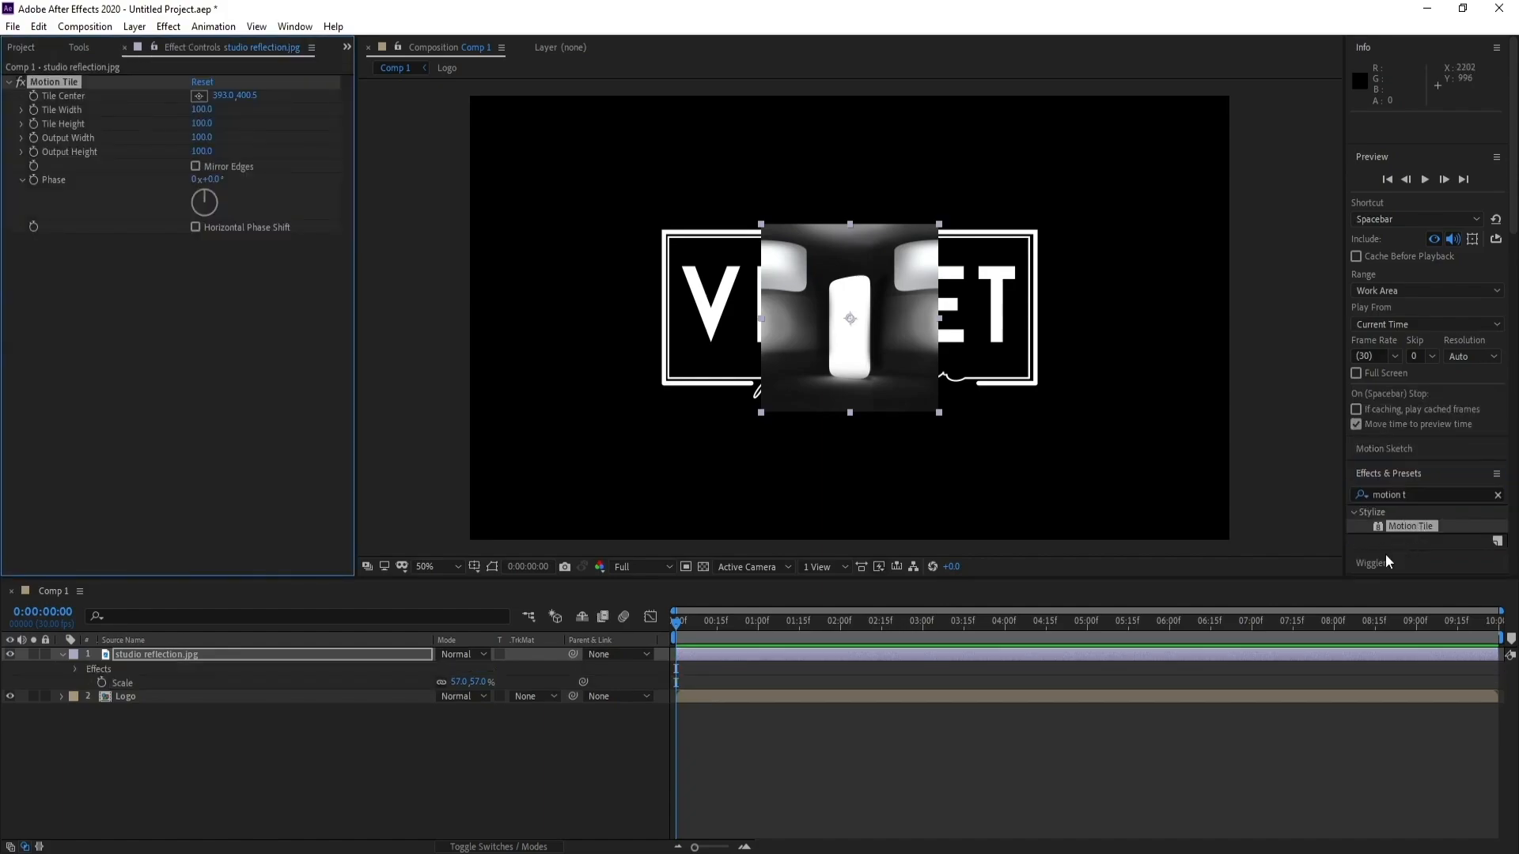
# Step: Turn on Mirror Edges for Motion Tile and set Output Width to 490 and Output Height to 250
pyautogui.click(130, 650)
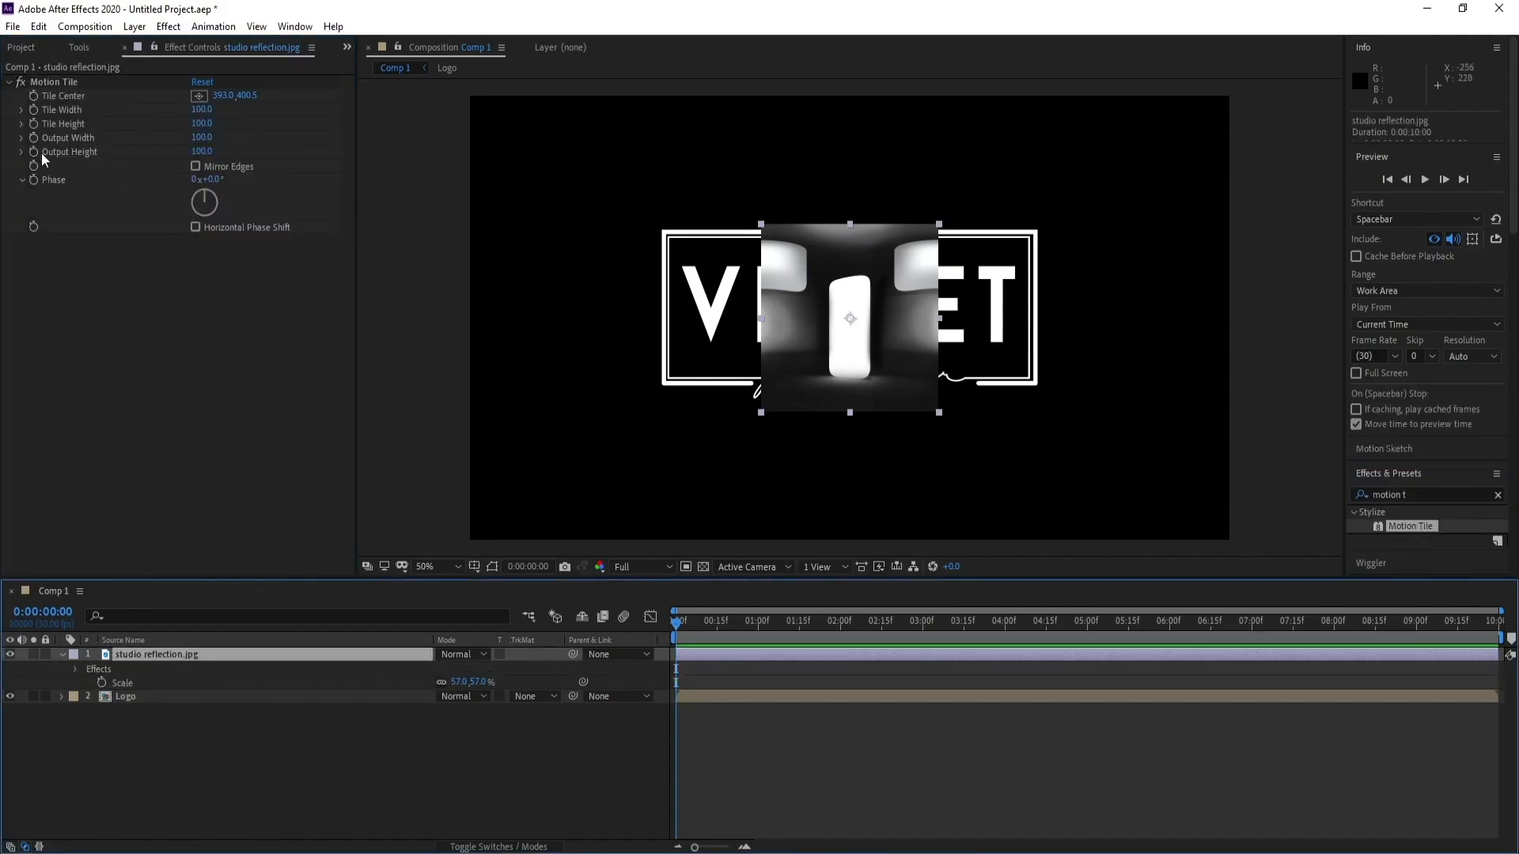
pyautogui.click(196, 167)
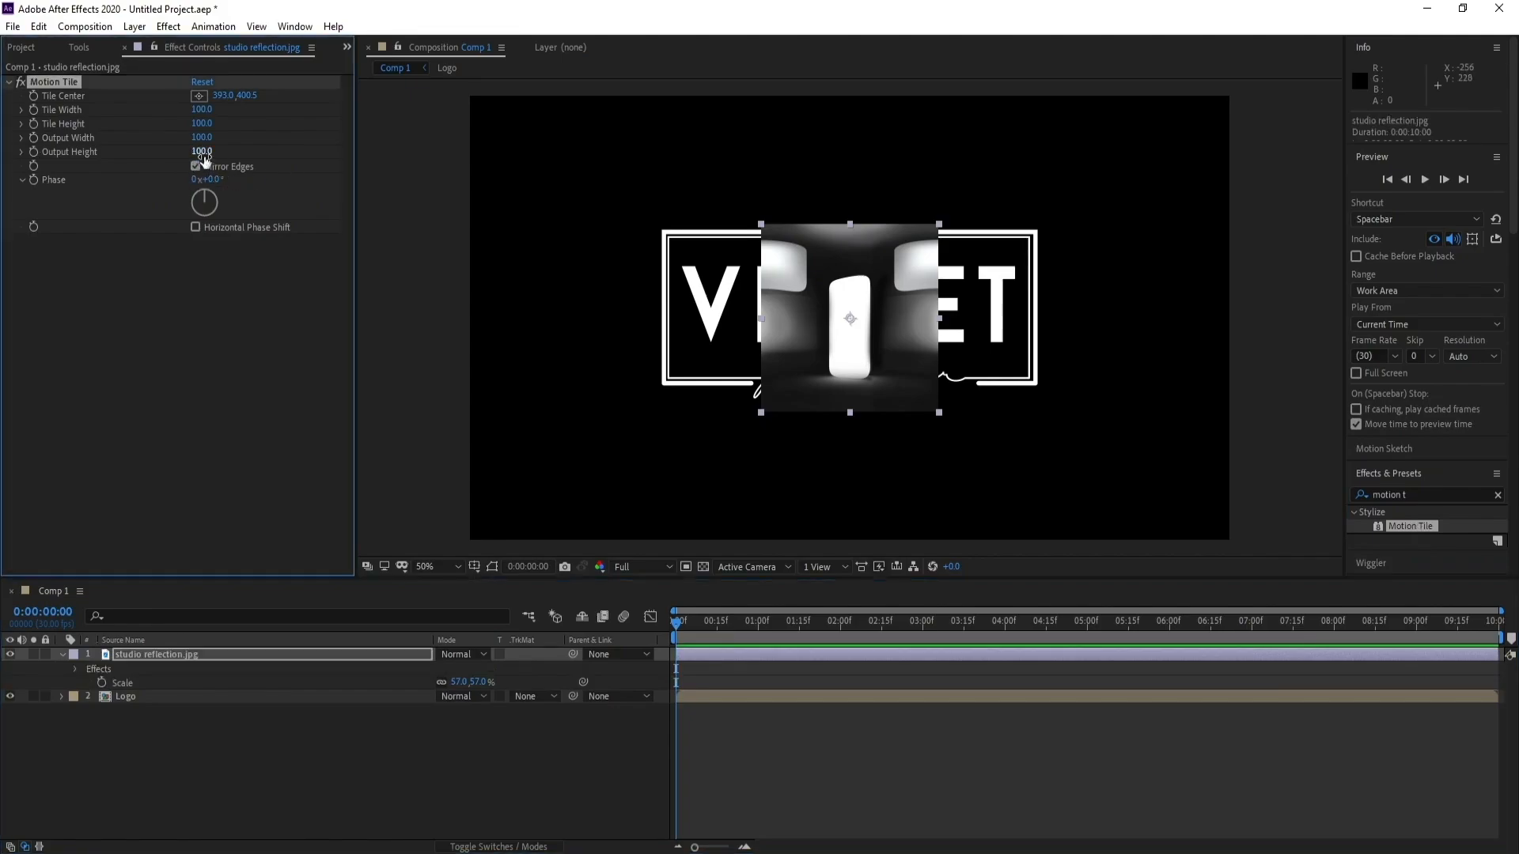
pyautogui.moveTo(202, 157); pyautogui.dragTo(238, 141)
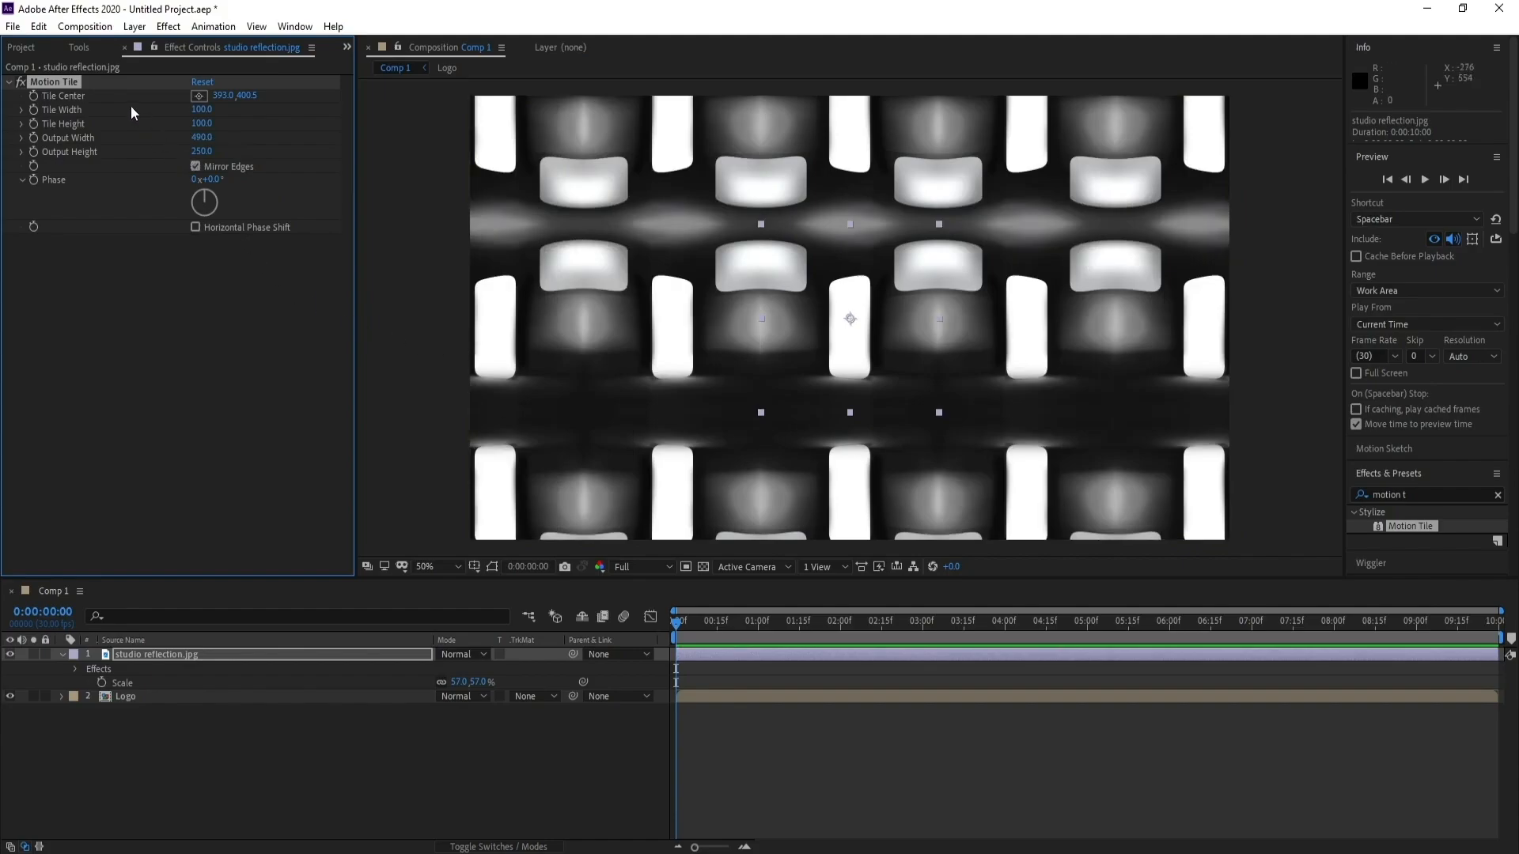
# Step: Apply Fast Box Blur to the studio reflection.jpg layer and set its Blur Radius to 45
pyautogui.click(168, 26)
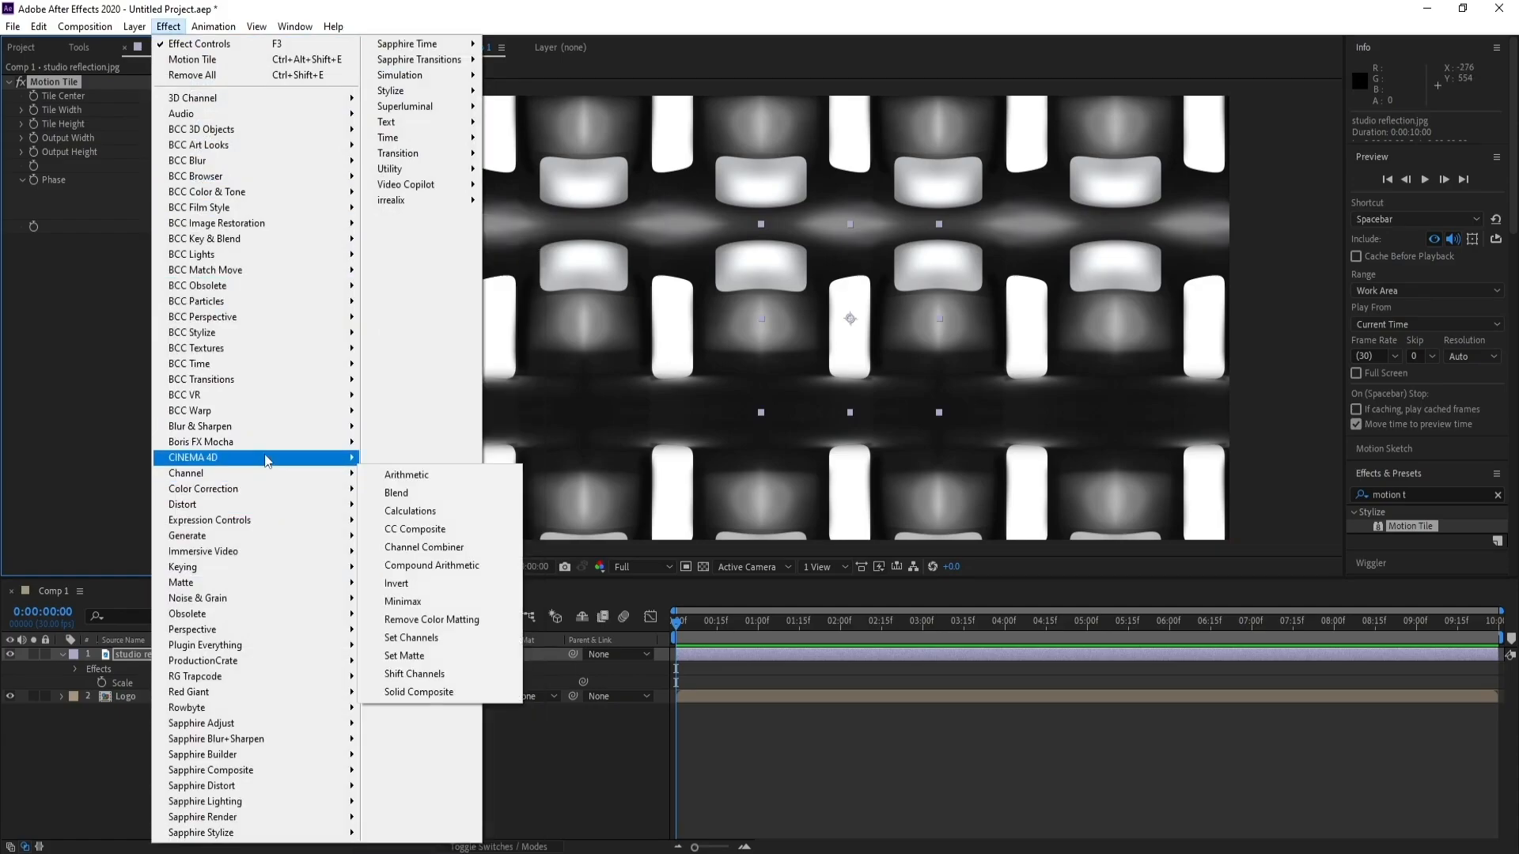
pyautogui.moveTo(269, 427)
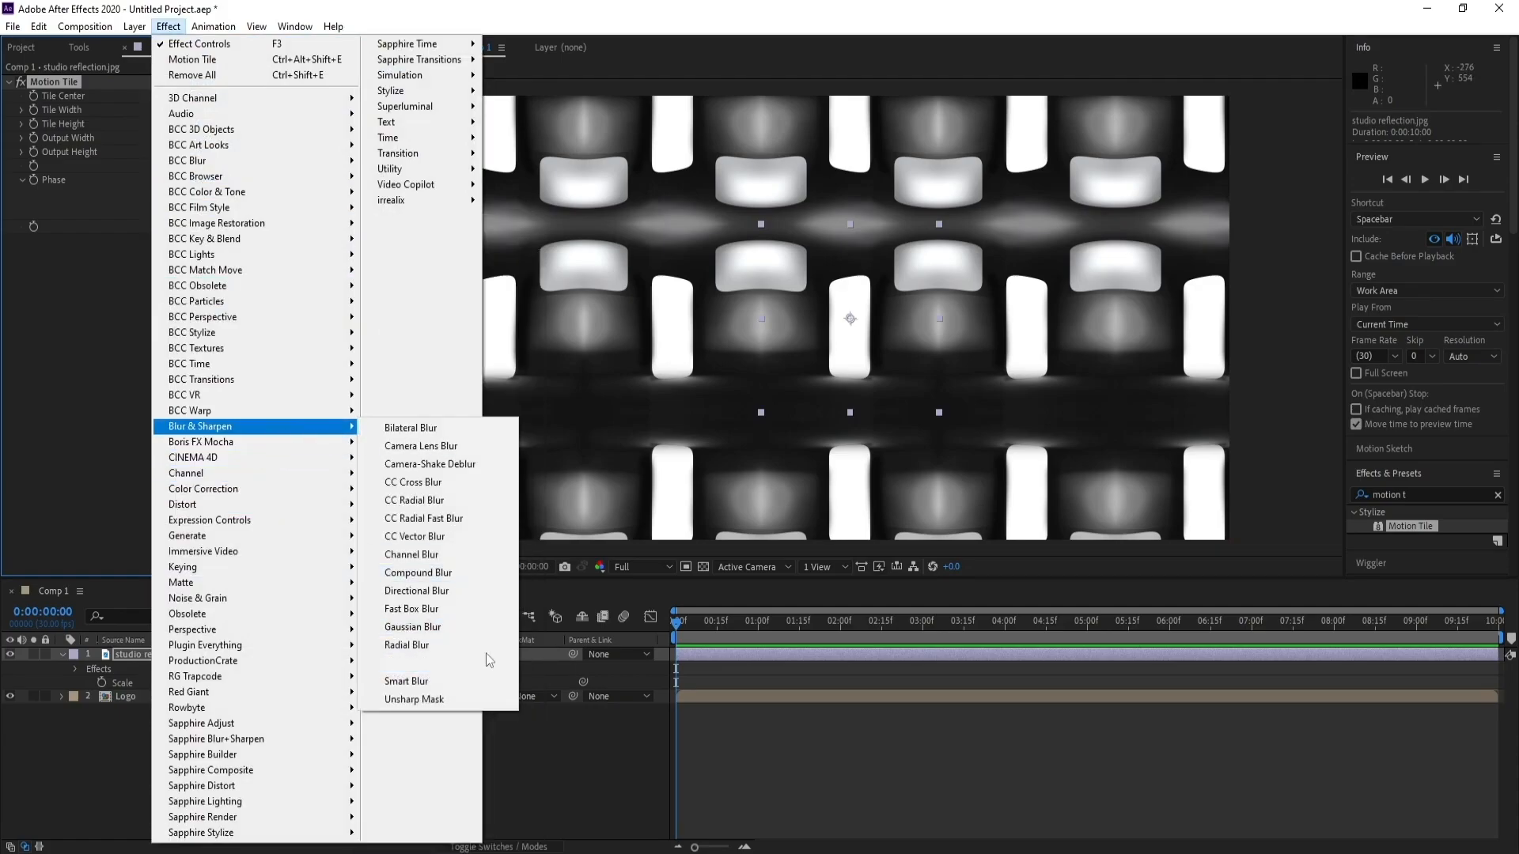
pyautogui.click(415, 611)
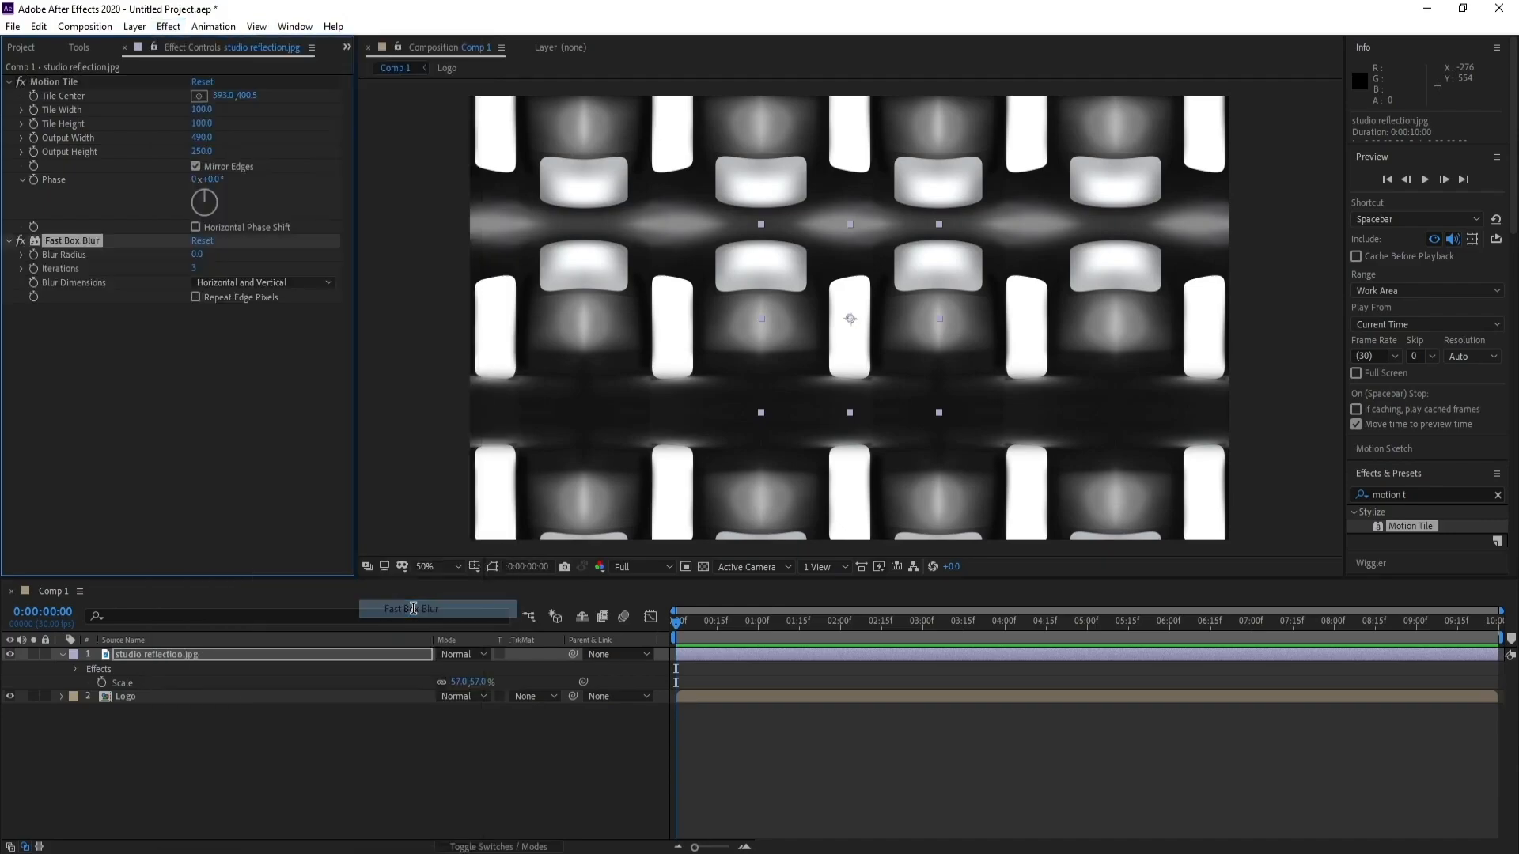
pyautogui.click(198, 254)
pyautogui.write('6')
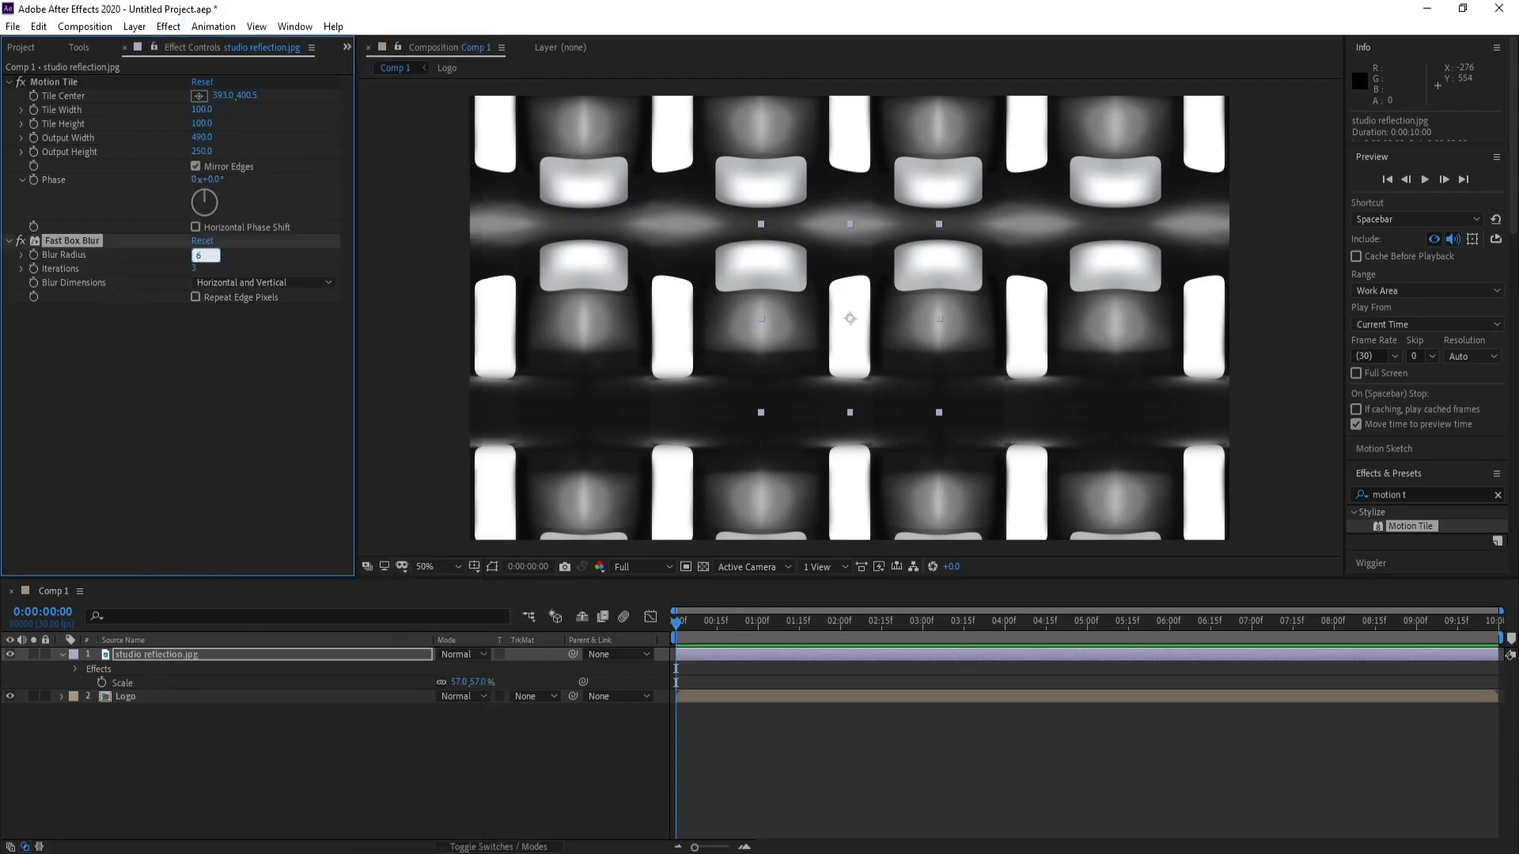
pyautogui.write('0')
pyautogui.press('Return')
pyautogui.moveTo(199, 258); pyautogui.dragTo(198, 254)
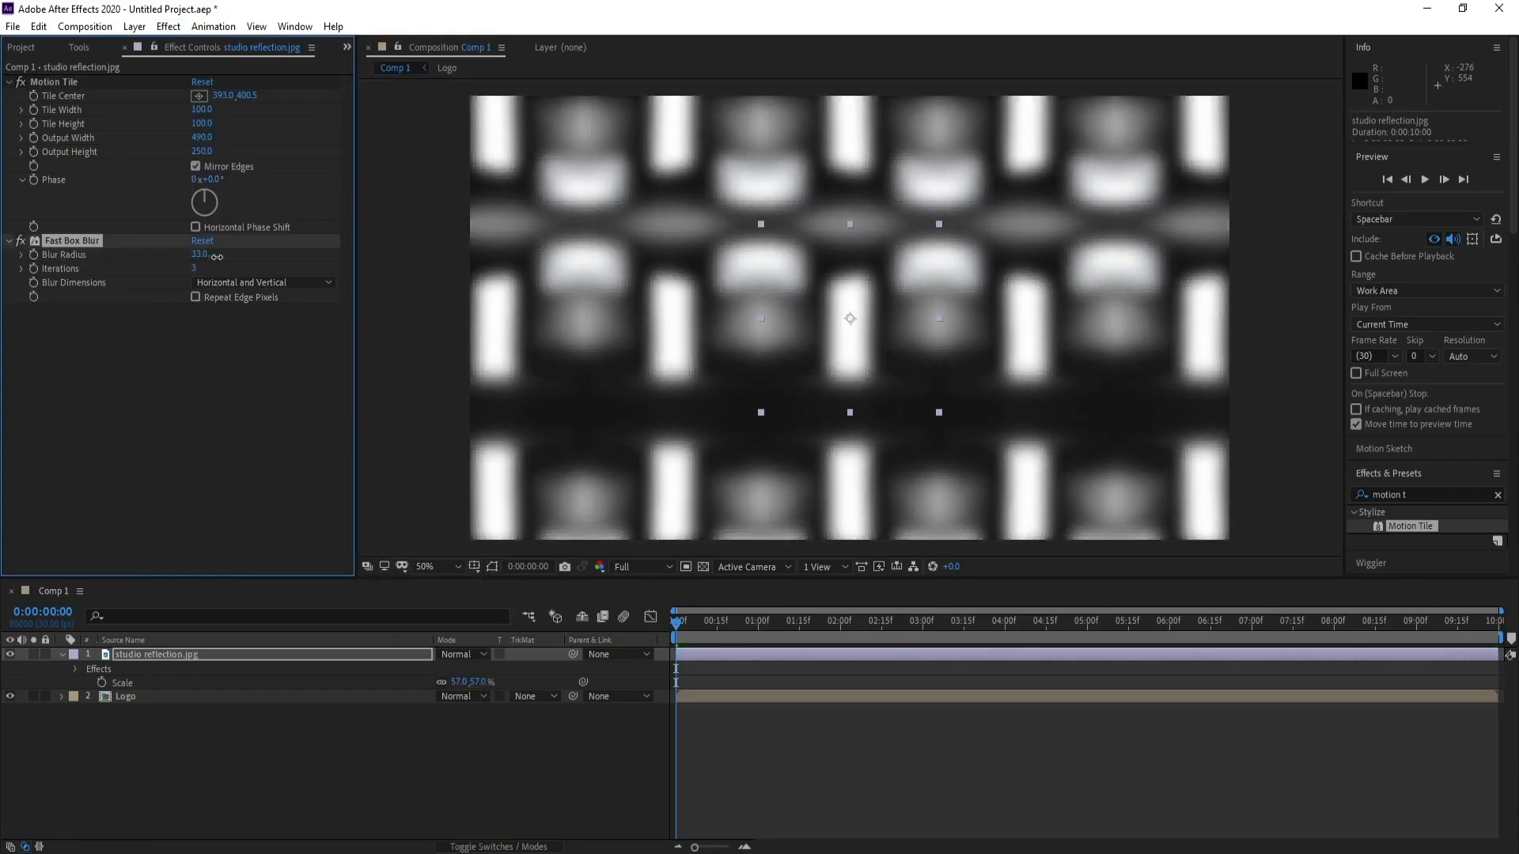
pyautogui.moveTo(216, 257); pyautogui.dragTo(225, 257)
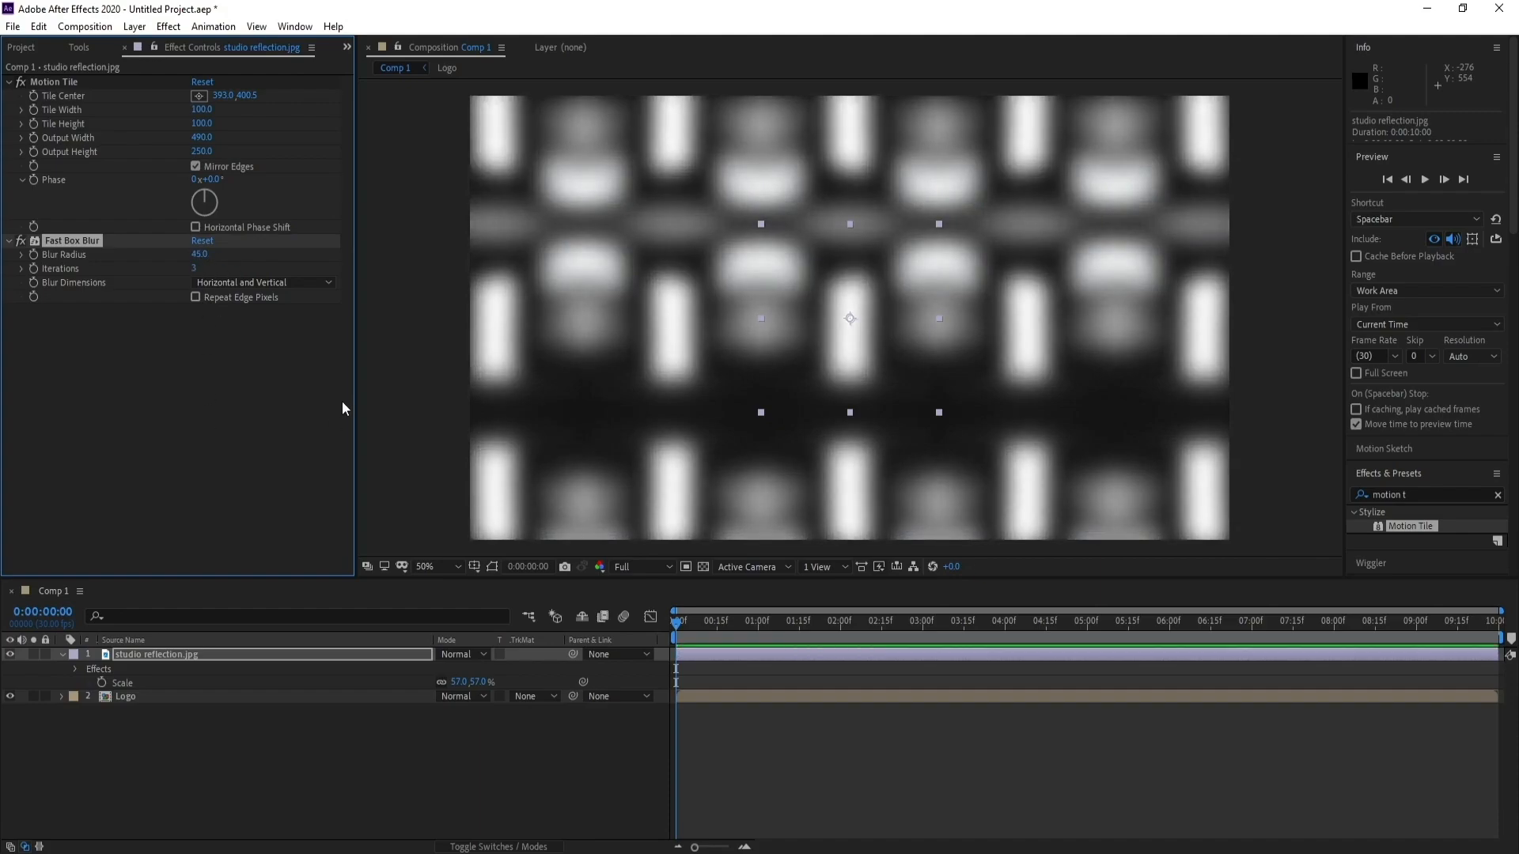
# Step: Add a keyframe for Motion Tile's Tile Center at the first frame of the composition
pyautogui.click(675, 627)
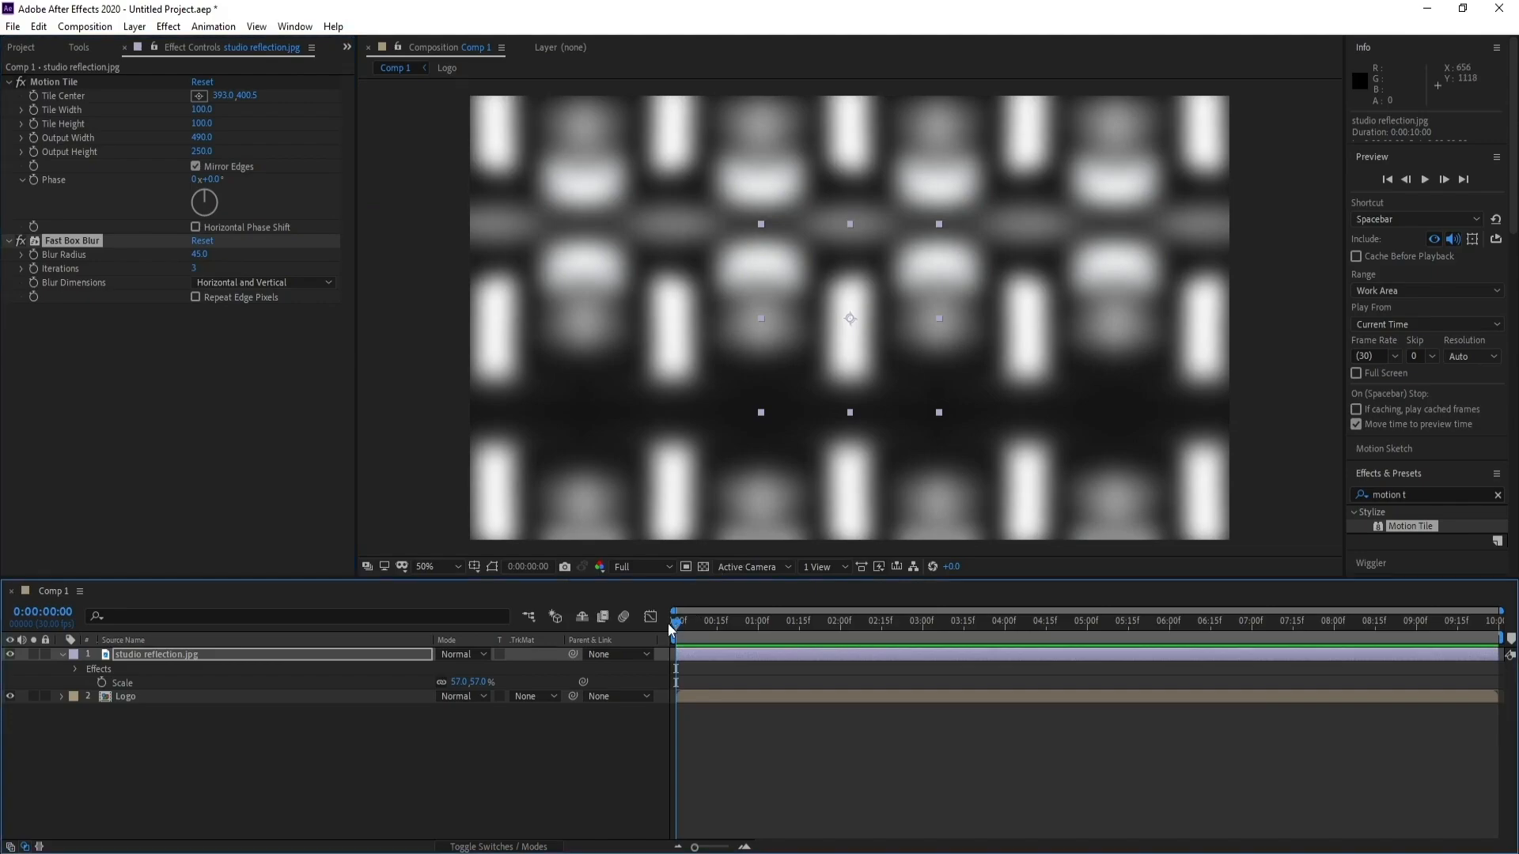
pyautogui.click(31, 98)
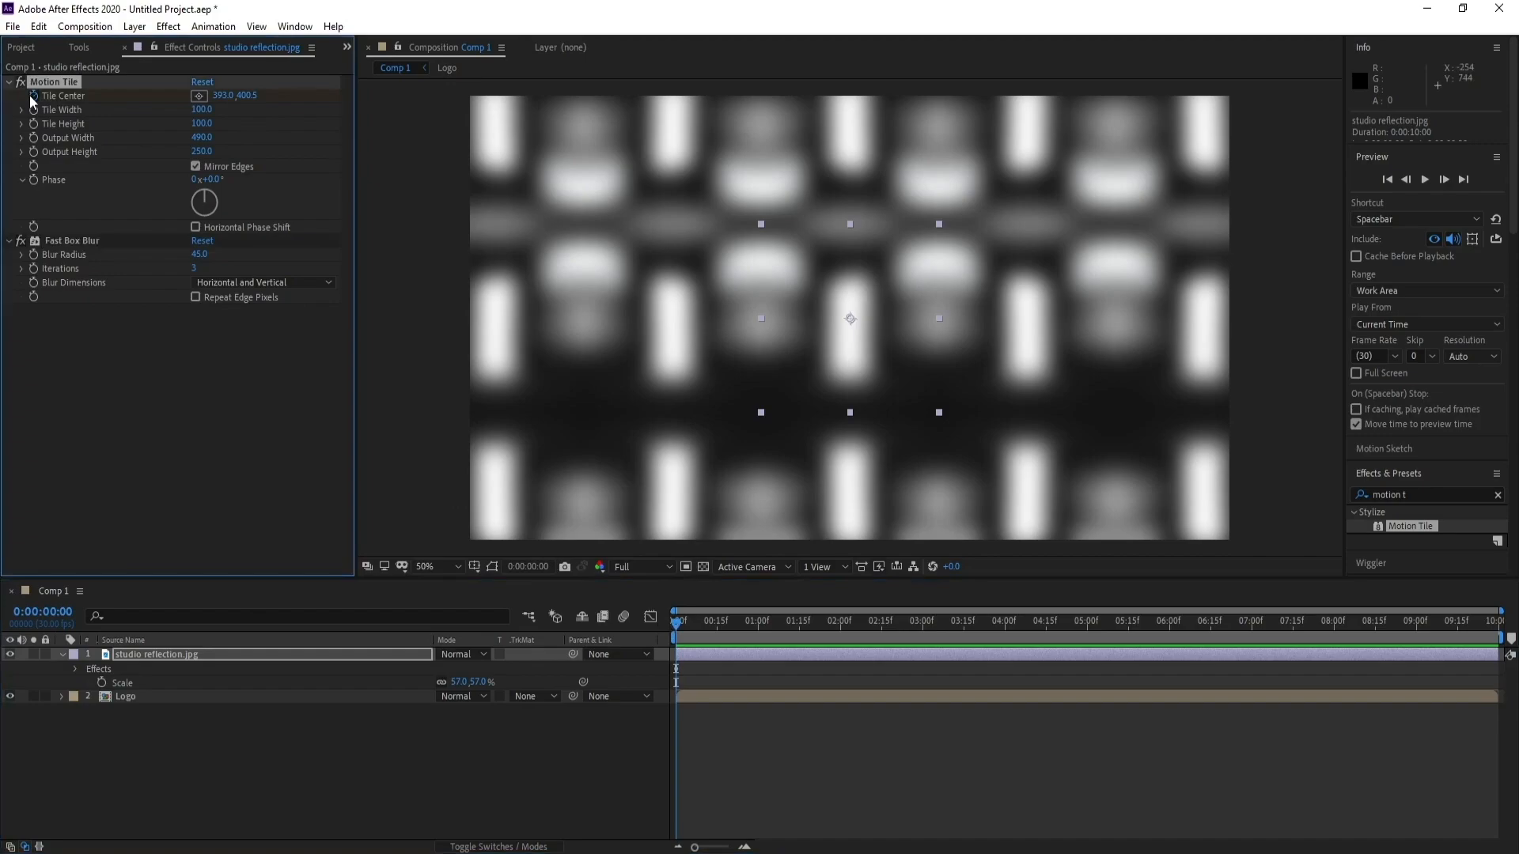
pyautogui.click(33, 96)
# Step: At the last frame of the composition, set Motion Tile's horizontal Tile Center value to 2208 to animate the reflection
pyautogui.click(1196, 645)
pyautogui.press('End')
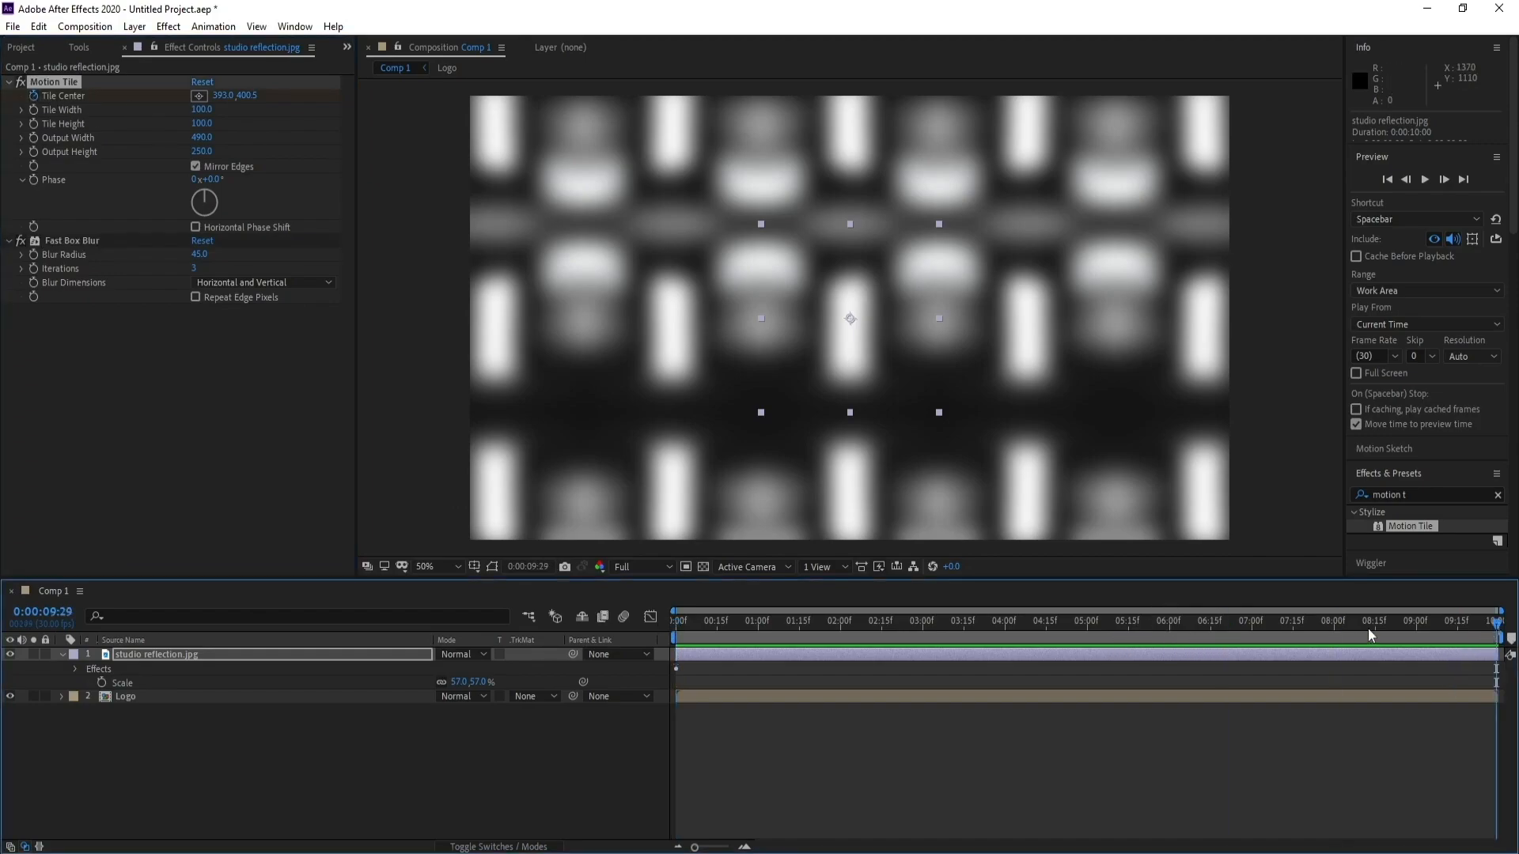
pyautogui.moveTo(222, 95); pyautogui.dragTo(807, 132)
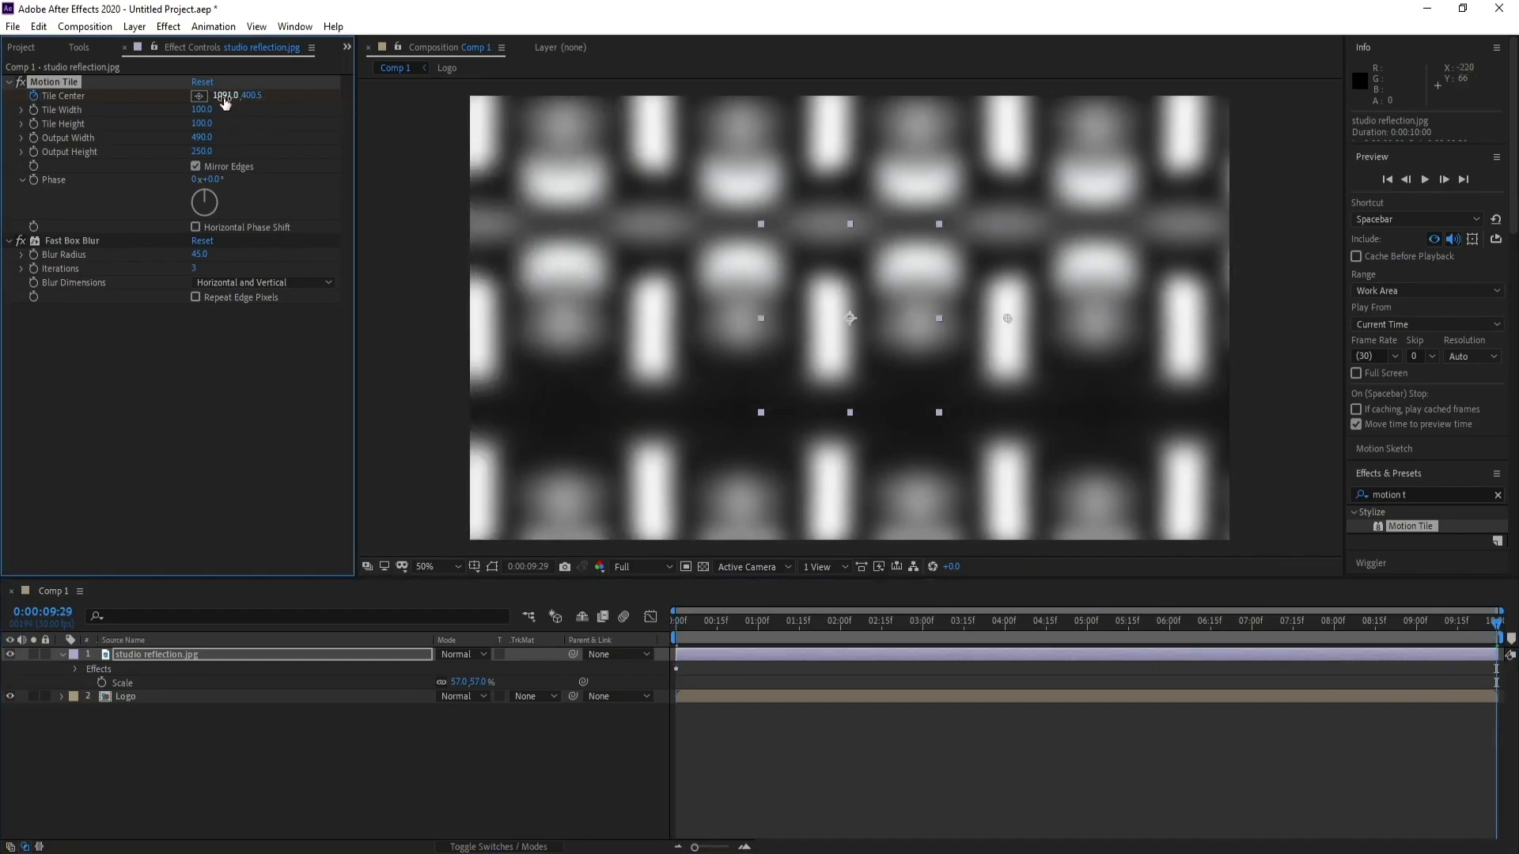
pyautogui.moveTo(226, 103); pyautogui.dragTo(263, 122)
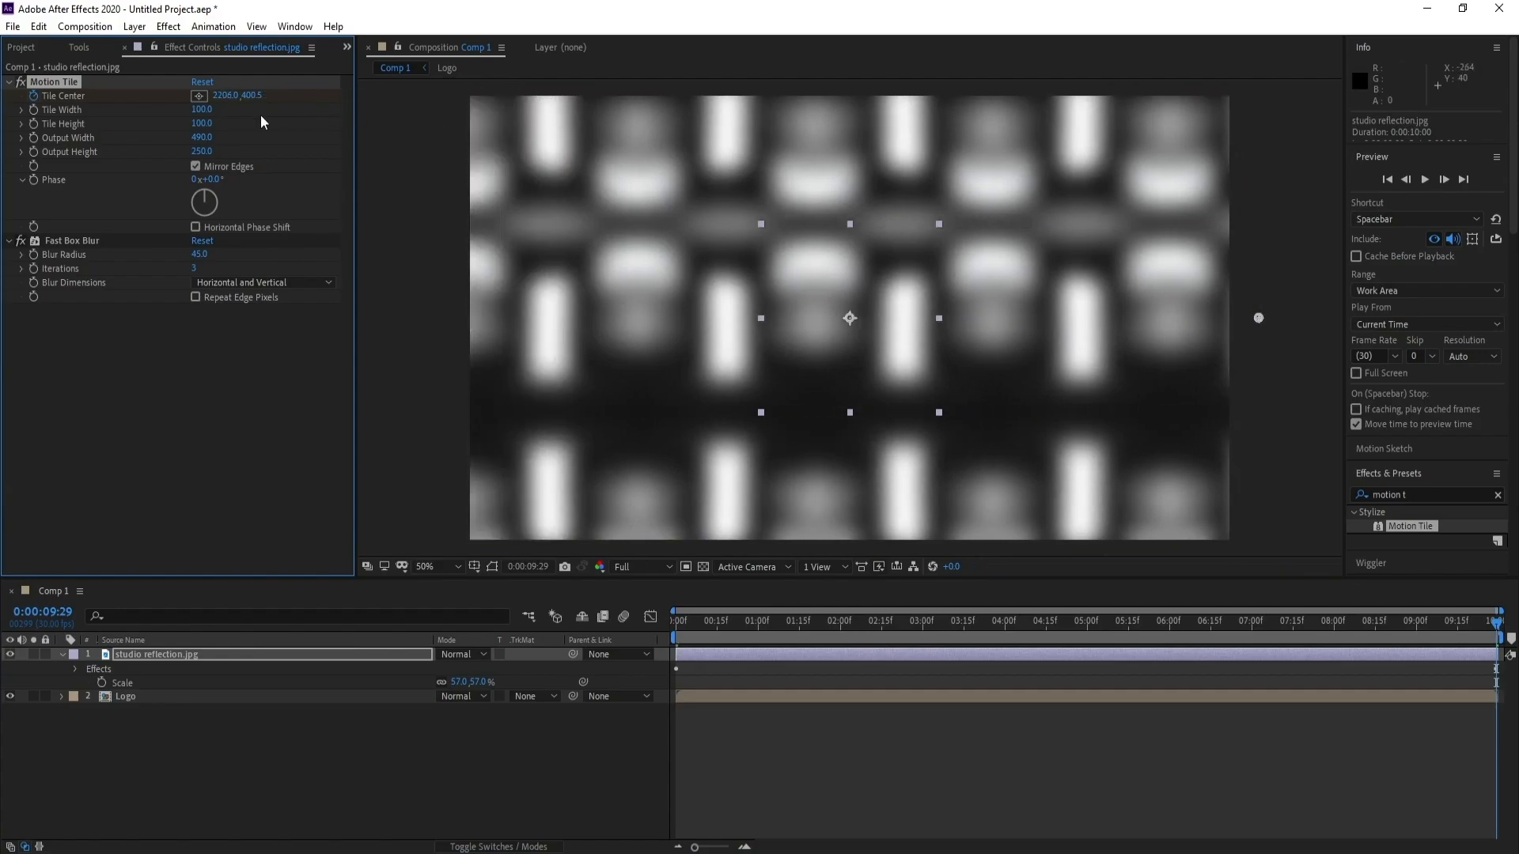
# Step: Lower the composition preview resolution to Third and play the reflection animation from the first frame
pyautogui.click(676, 629)
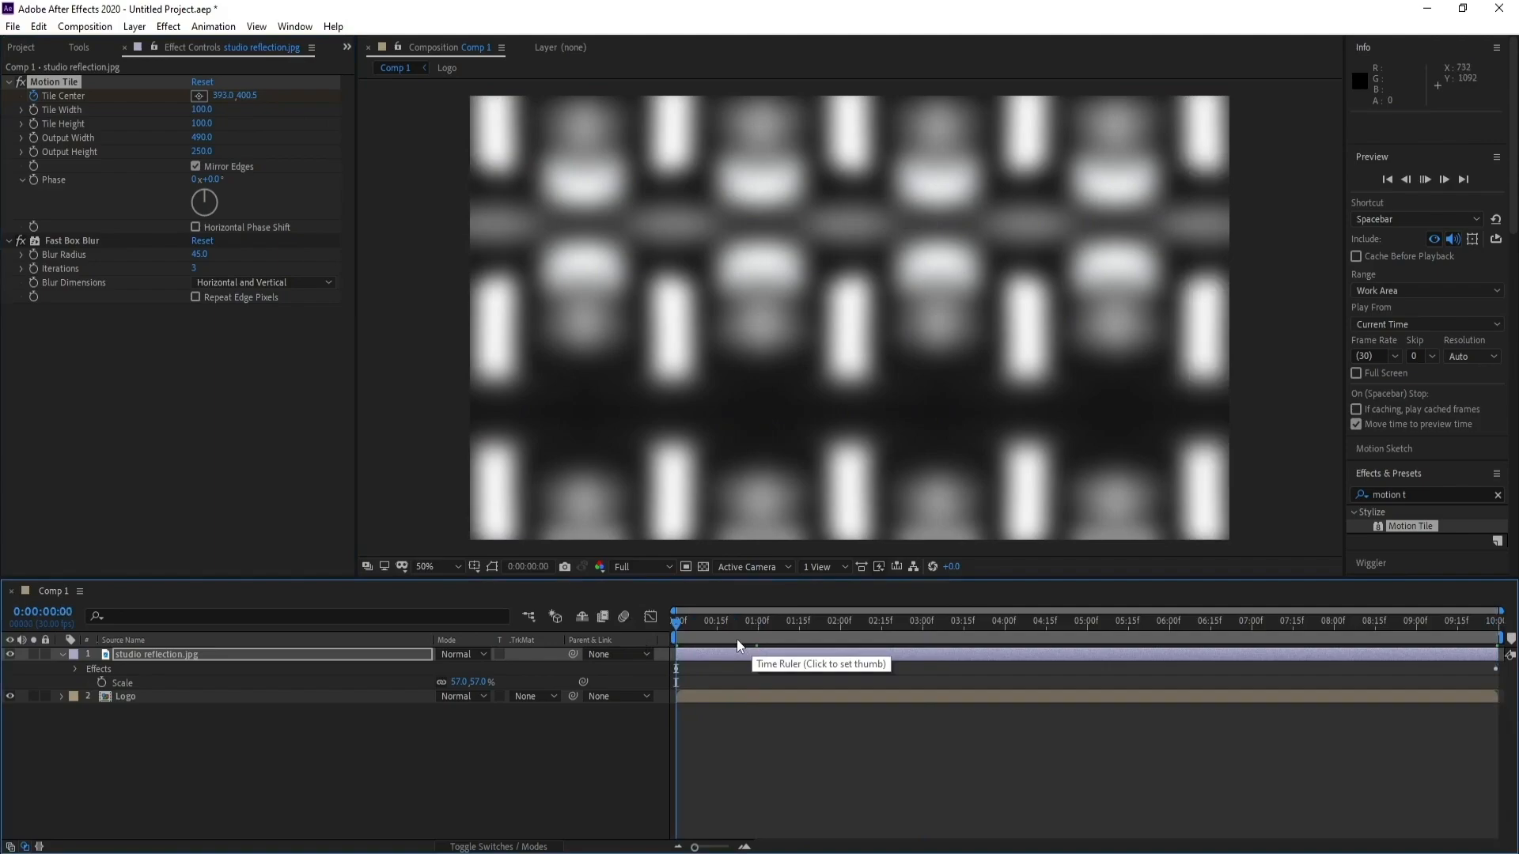
pyautogui.press('space')
pyautogui.click(635, 567)
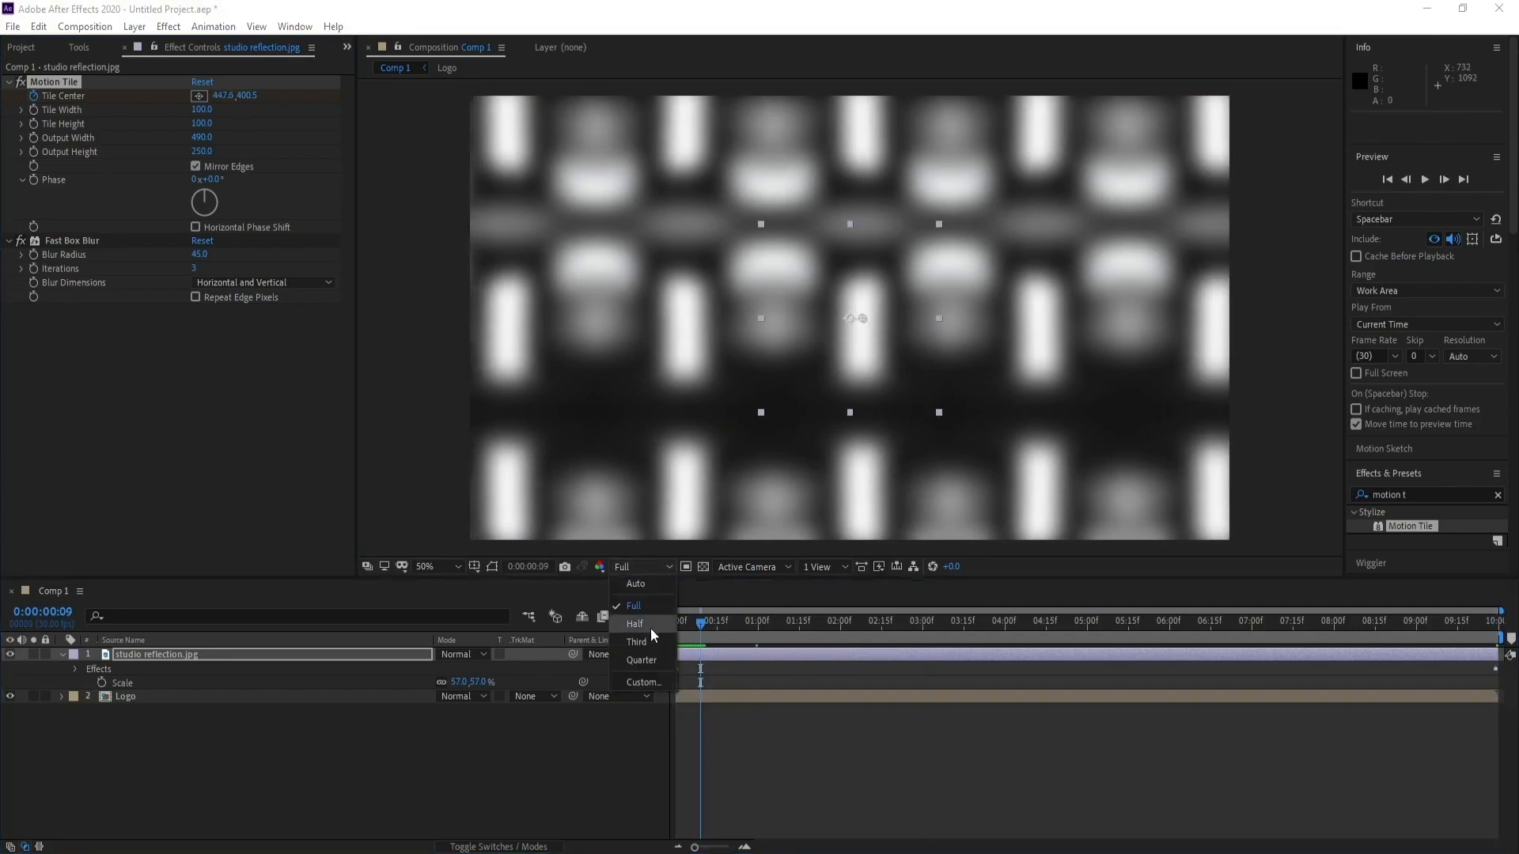
pyautogui.click(652, 642)
pyautogui.moveTo(696, 625); pyautogui.dragTo(630, 621)
pyautogui.press('space')
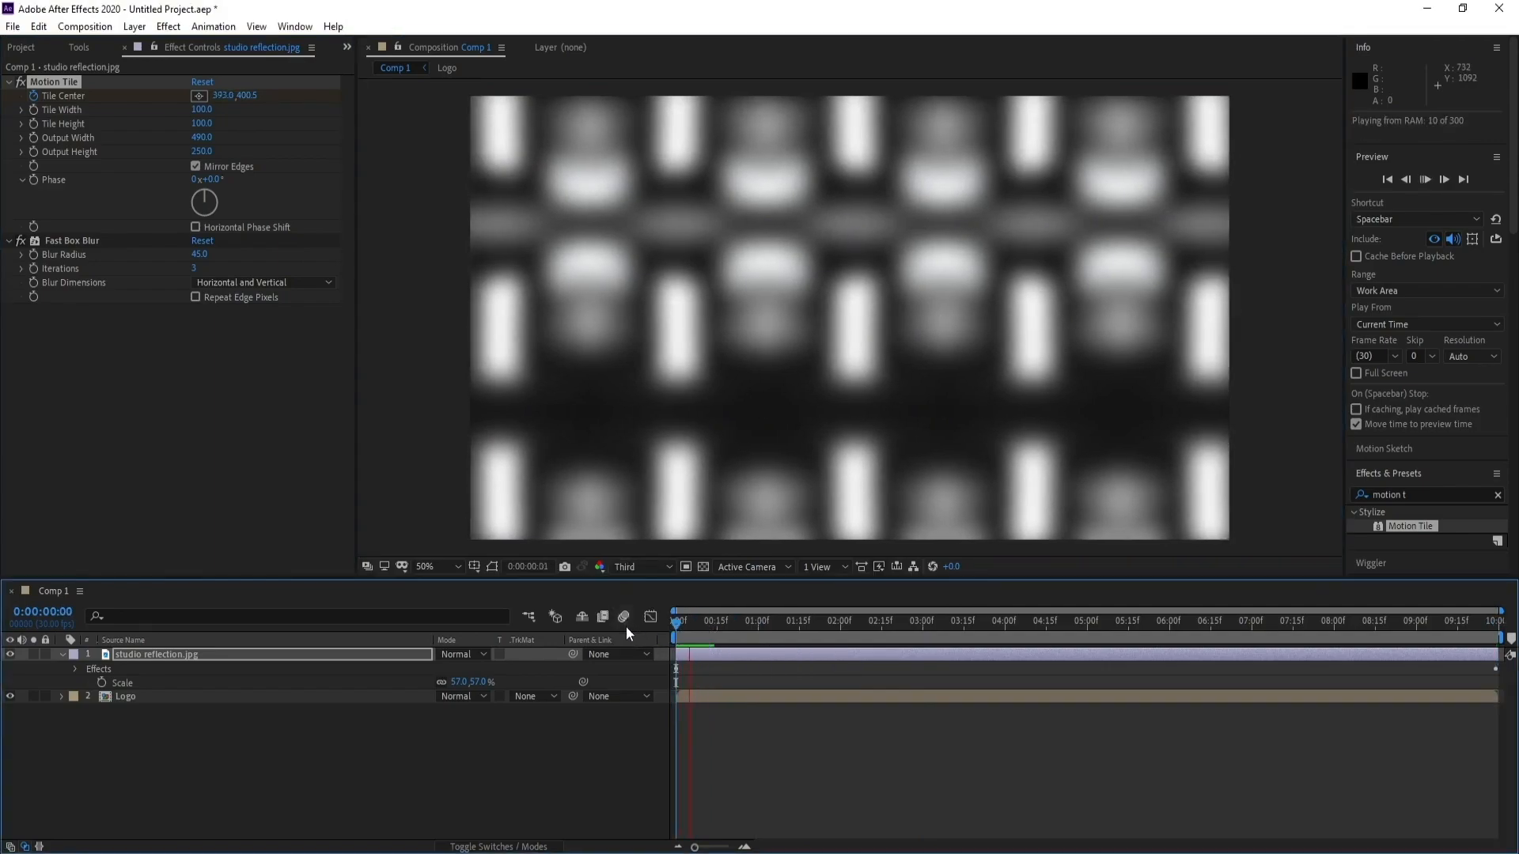
pyautogui.moveTo(734, 624); pyautogui.dragTo(596, 633)
pyautogui.press('space')
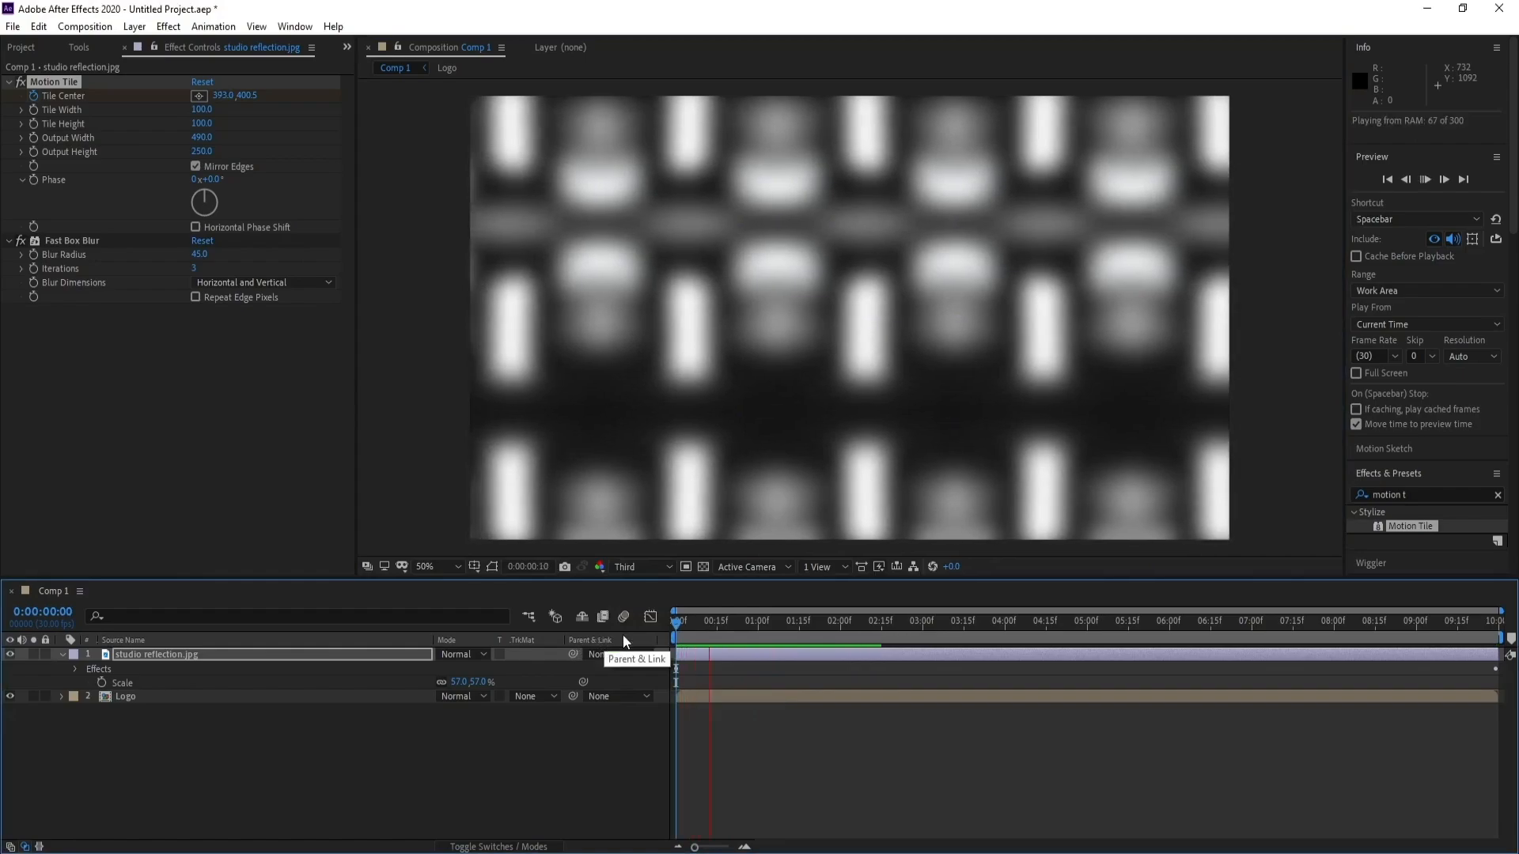
pyautogui.moveTo(740, 625); pyautogui.dragTo(519, 634)
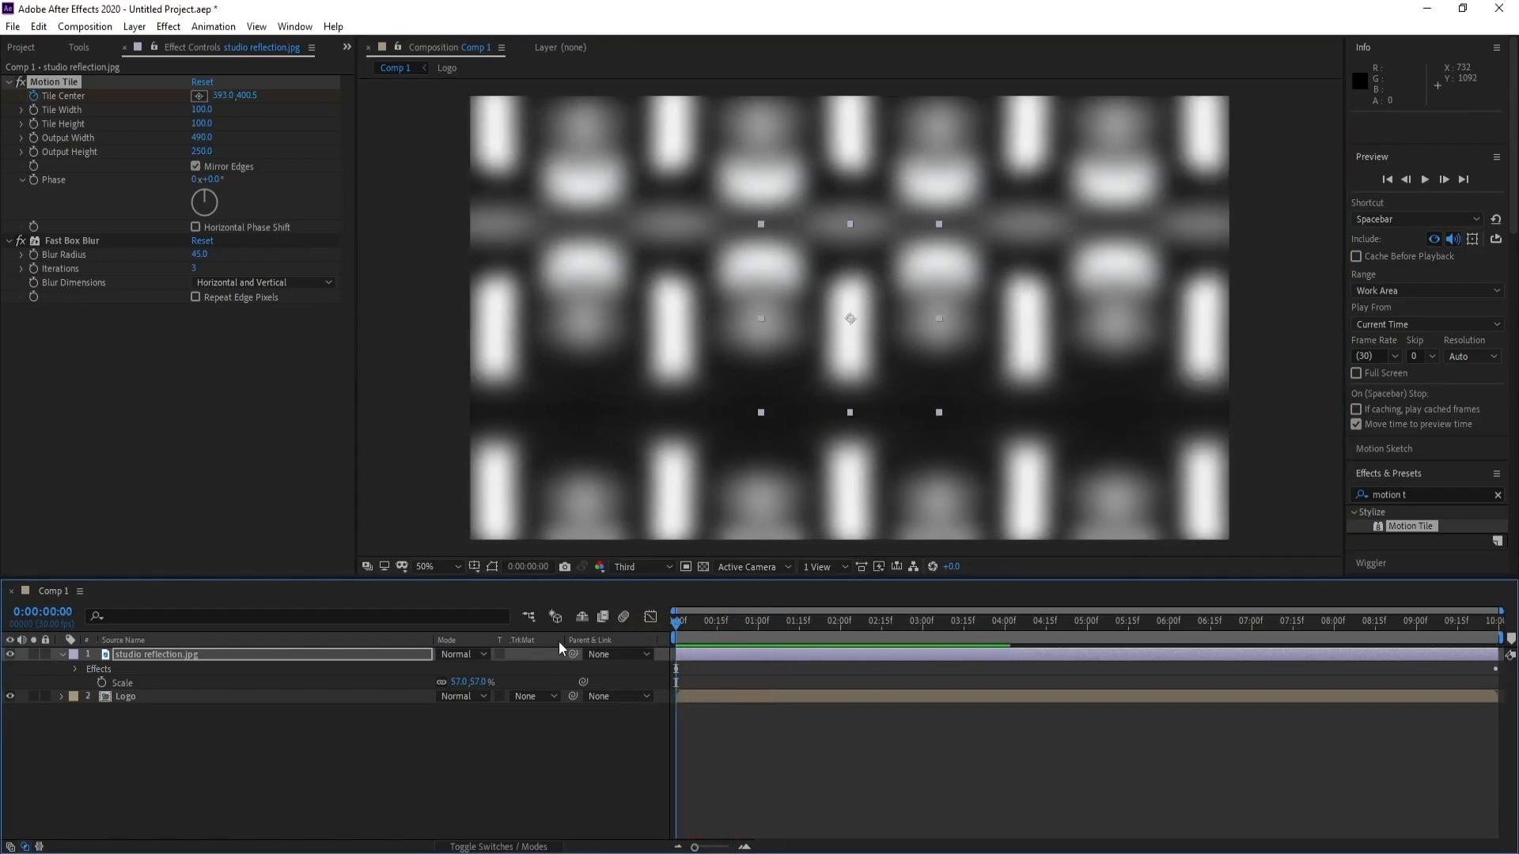
pyautogui.press('space')
pyautogui.moveTo(681, 620); pyautogui.dragTo(641, 629)
# Step: Pre-compose the studio reflection.jpg layer as "studio reflection", moving all attributes into the new composition
pyautogui.click(60, 654)
pyautogui.click(151, 651)
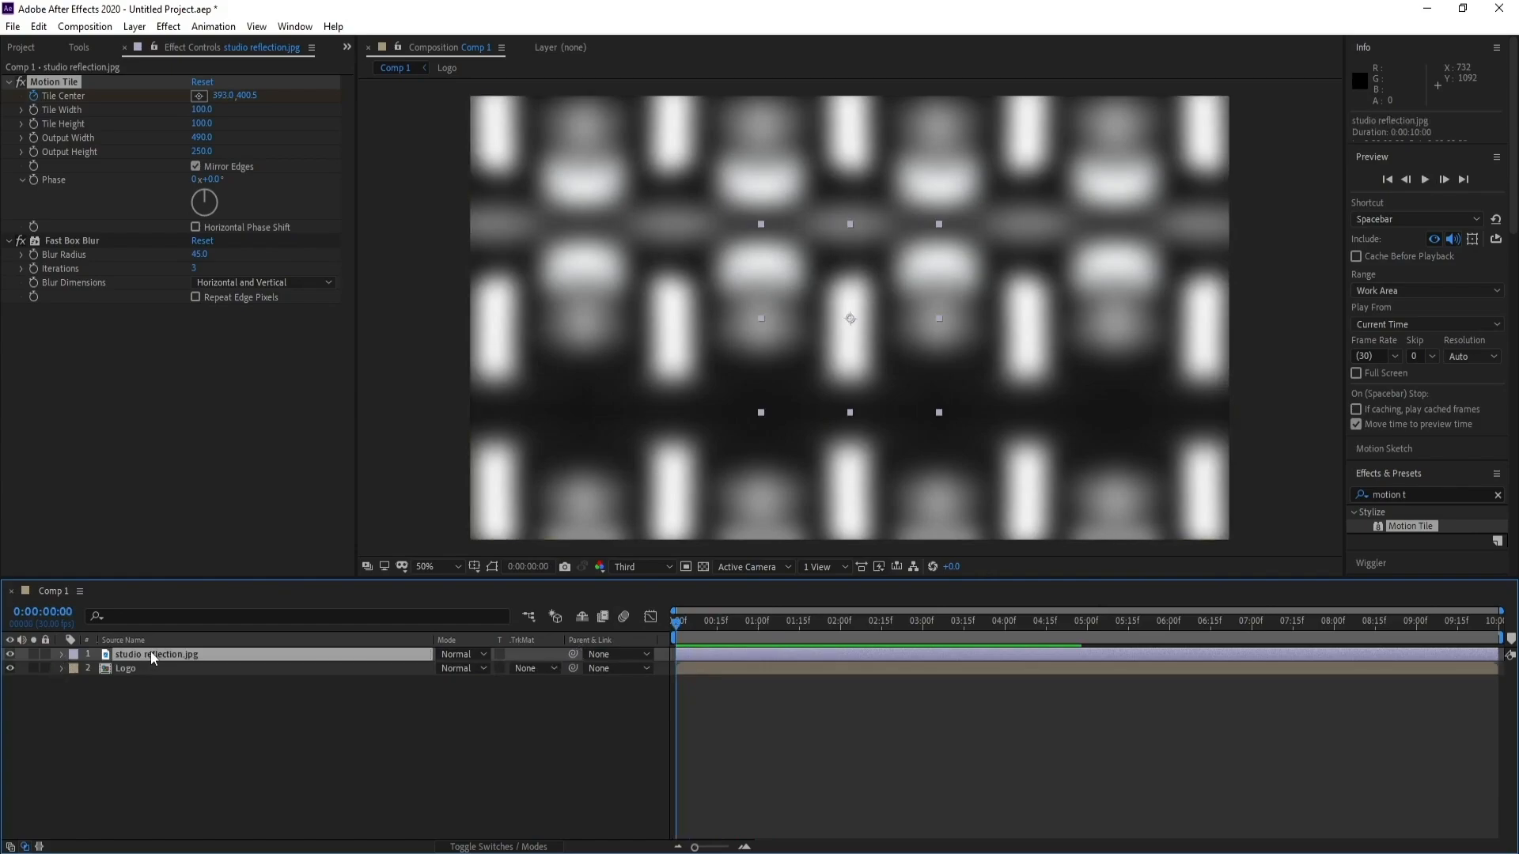
pyautogui.rightClick(151, 652)
pyautogui.click(237, 579)
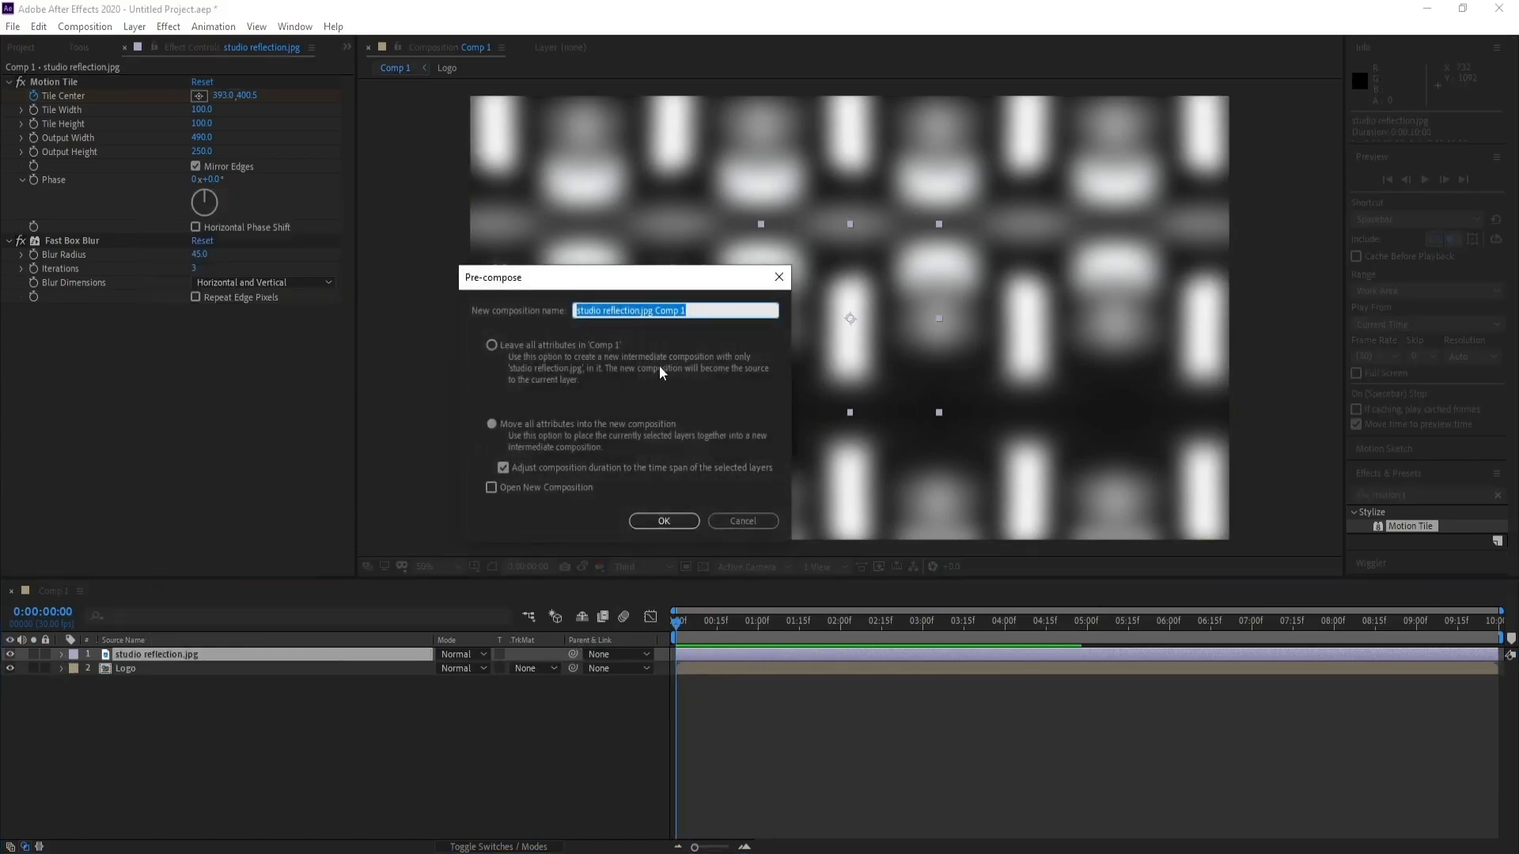
pyautogui.click(688, 310)
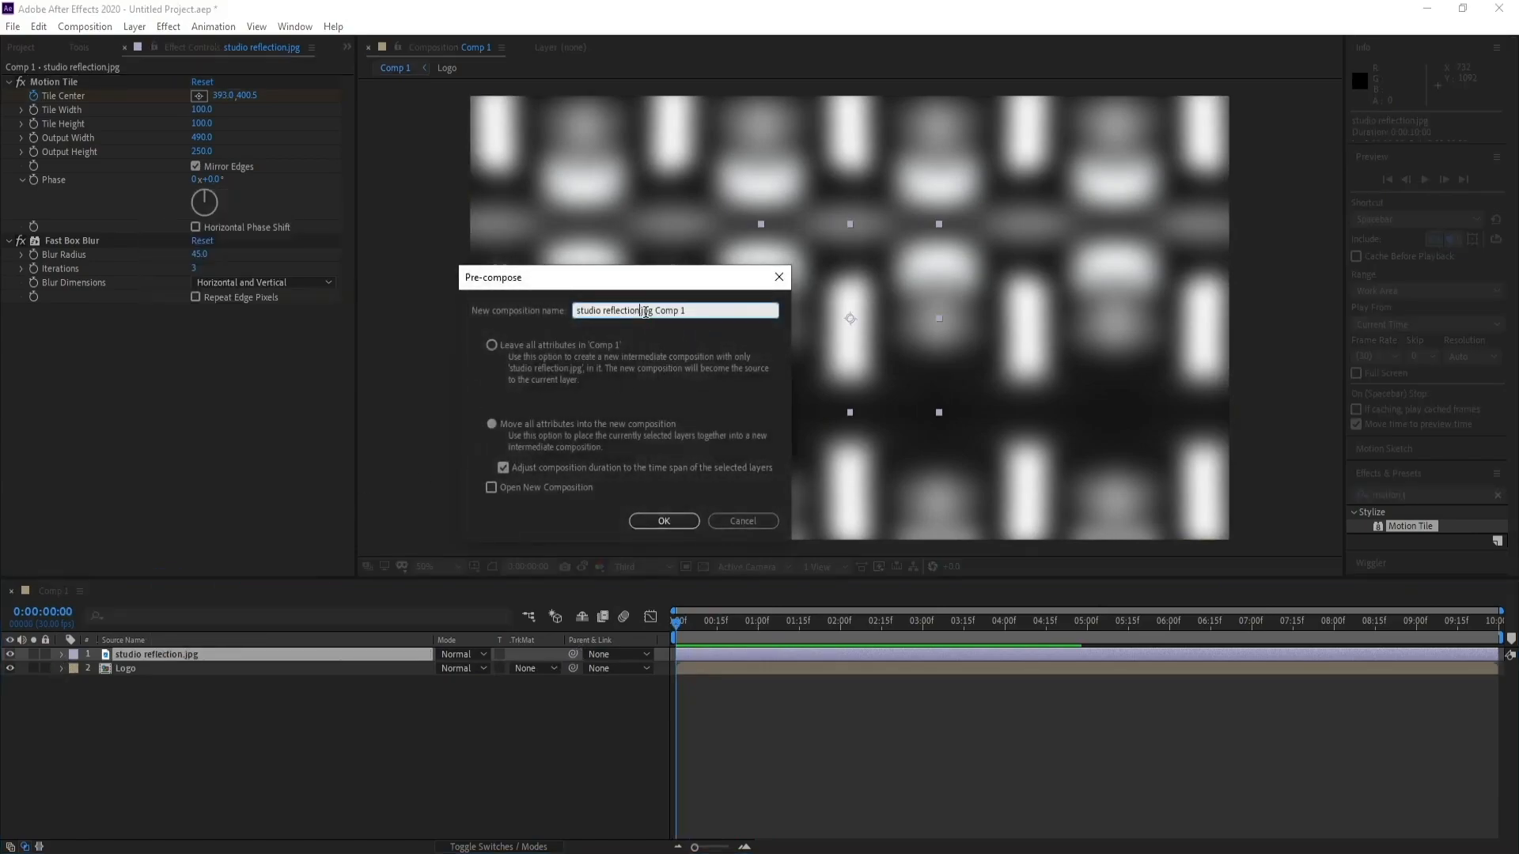
pyautogui.moveTo(643, 311); pyautogui.dragTo(723, 307)
pyautogui.press('BackSpace')
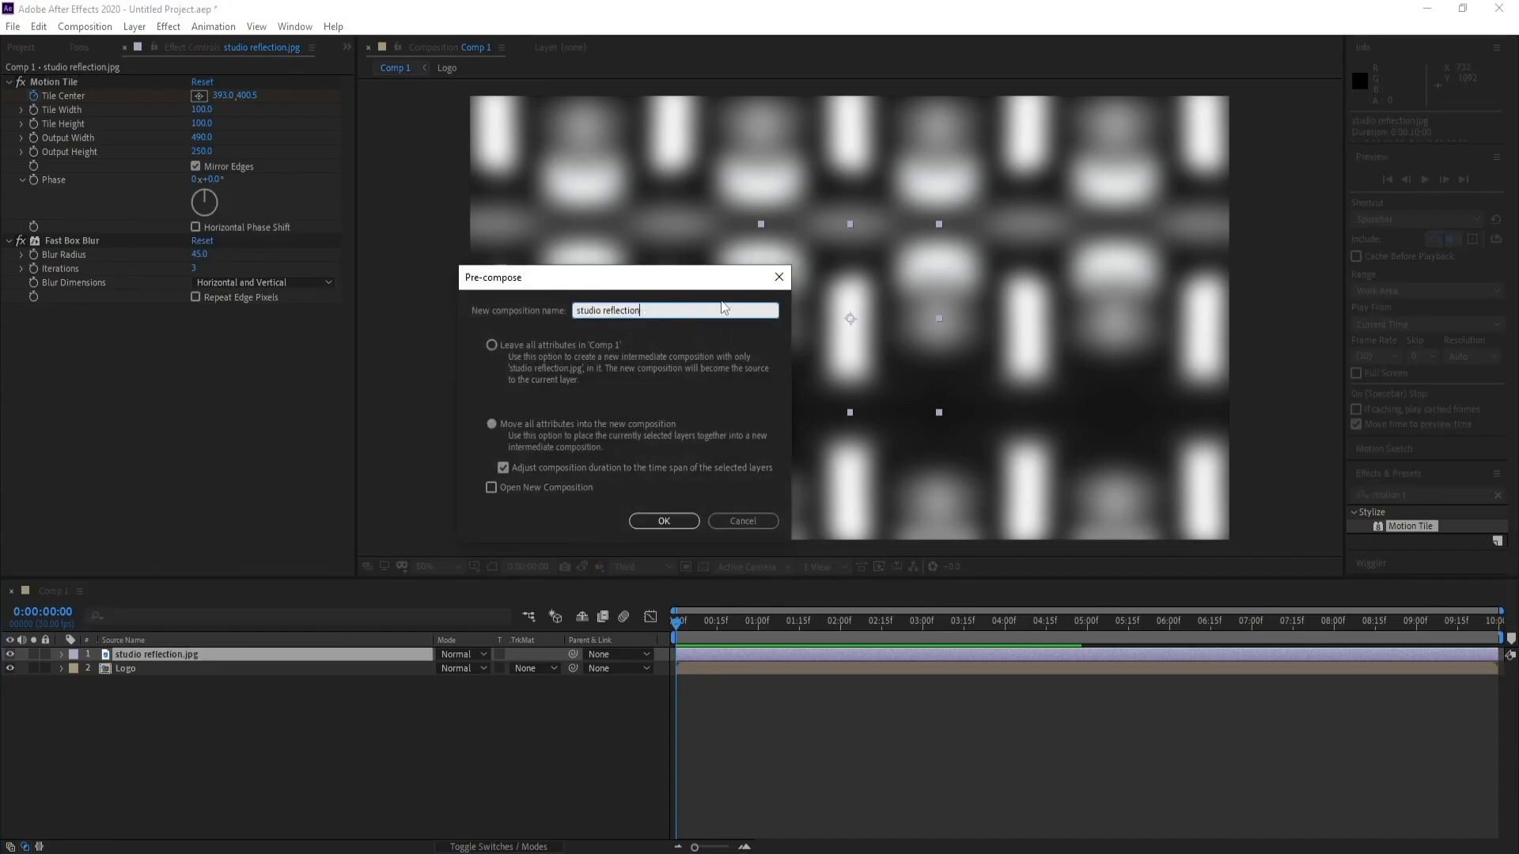
pyautogui.click(670, 524)
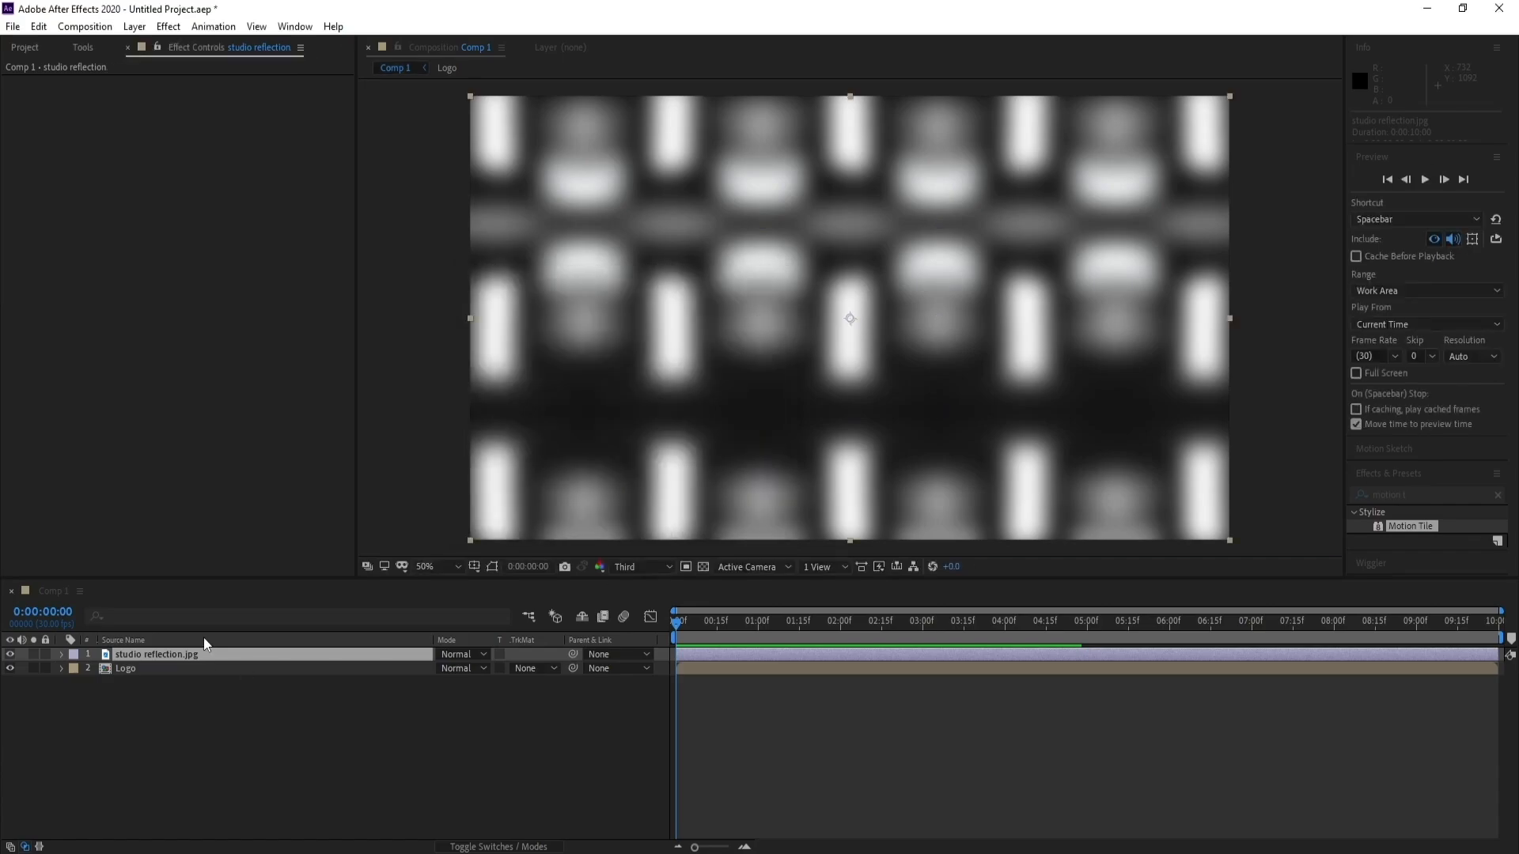
# Step: Move the Logo layer above studio reflection and set the studio reflection layer's track matte to Alpha Matte "Logo"
pyautogui.click(125, 669)
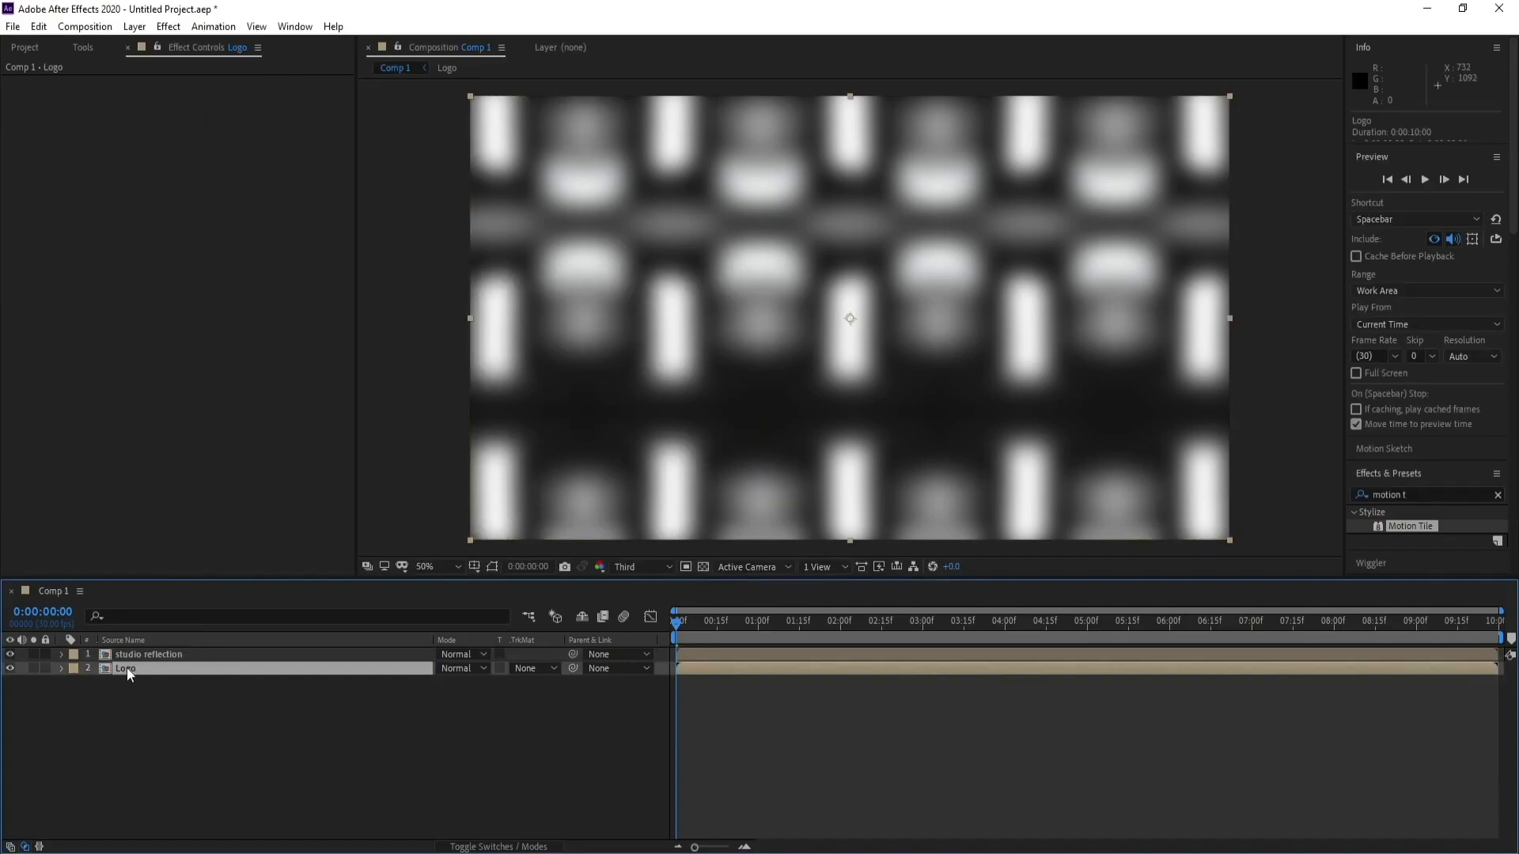
pyautogui.moveTo(126, 667); pyautogui.dragTo(129, 654)
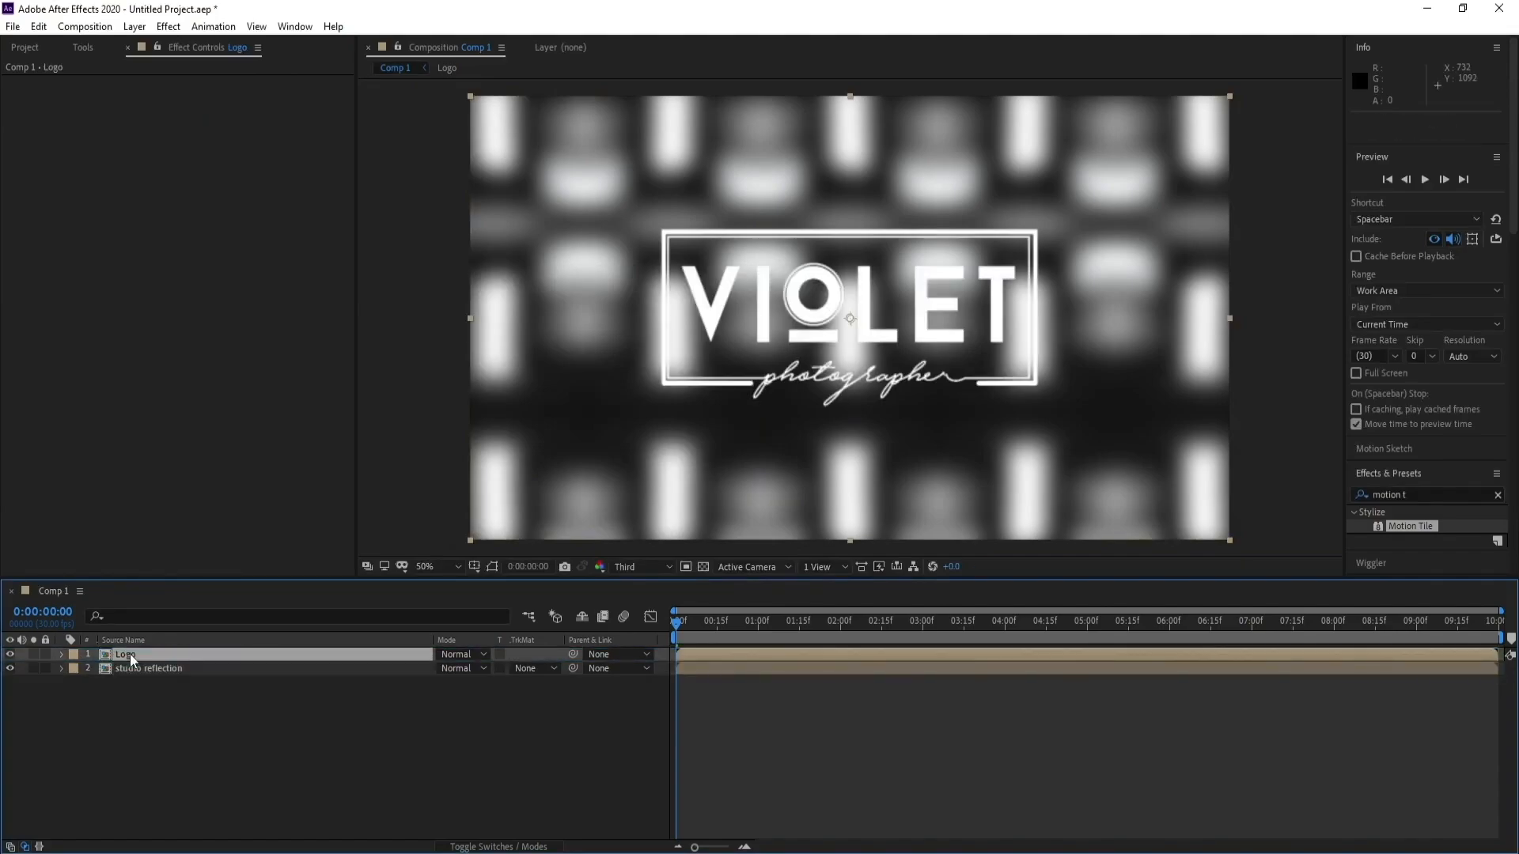
pyautogui.click(138, 669)
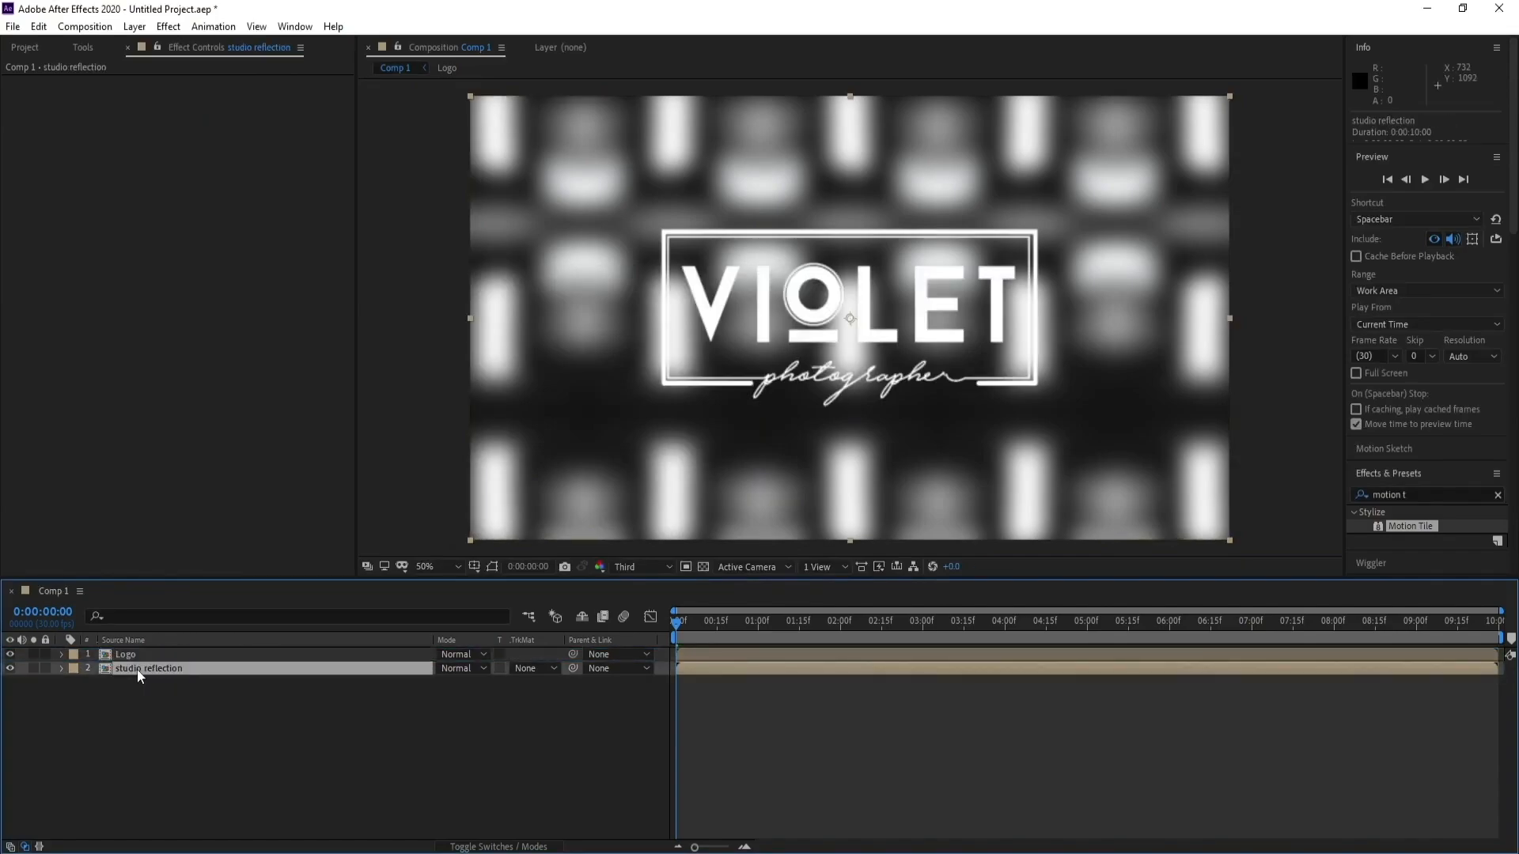
pyautogui.click(534, 670)
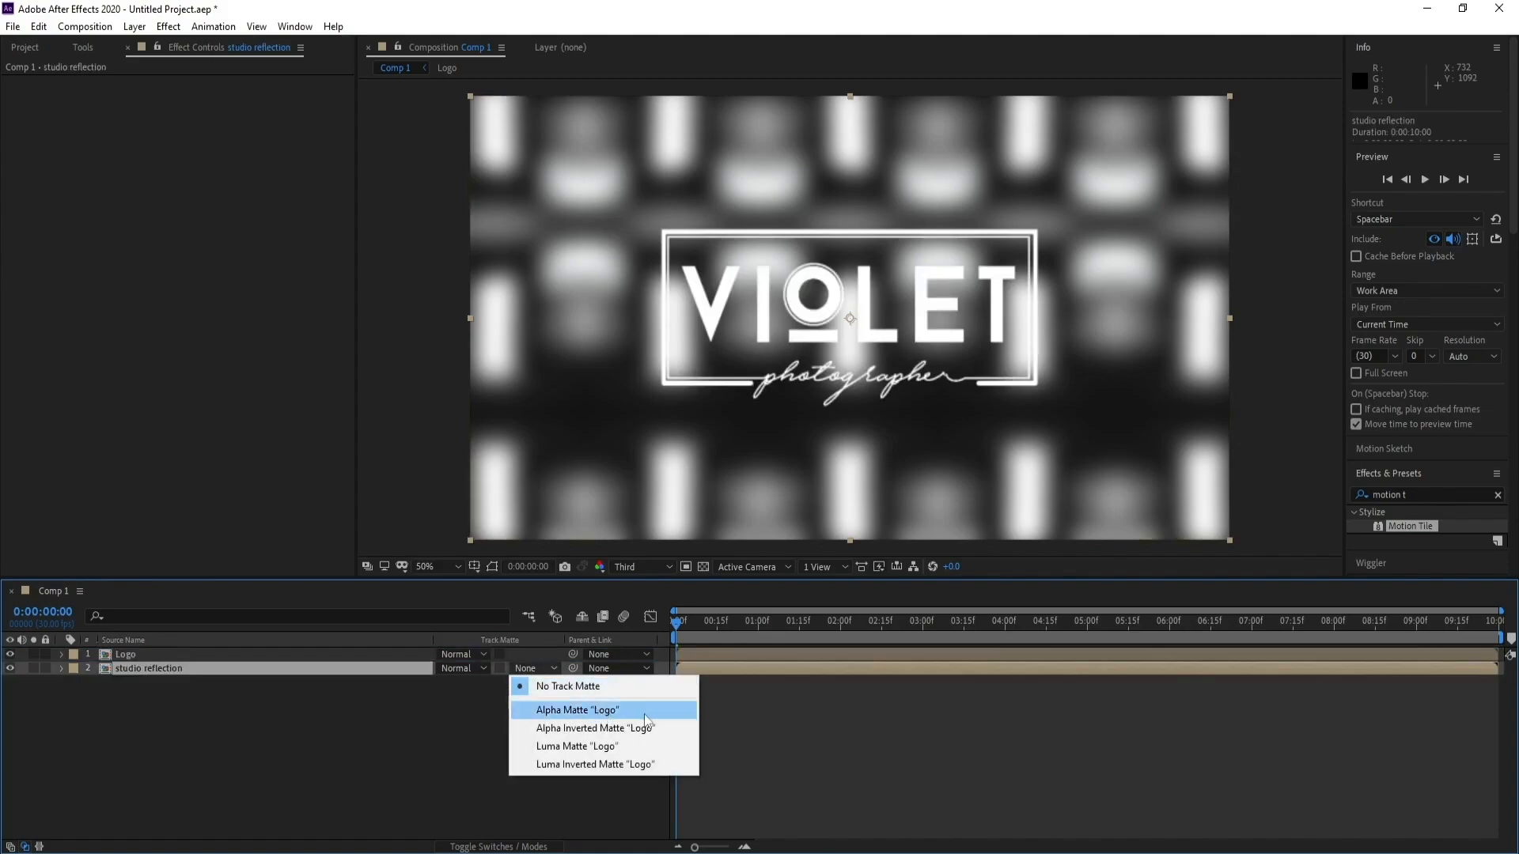
pyautogui.click(602, 711)
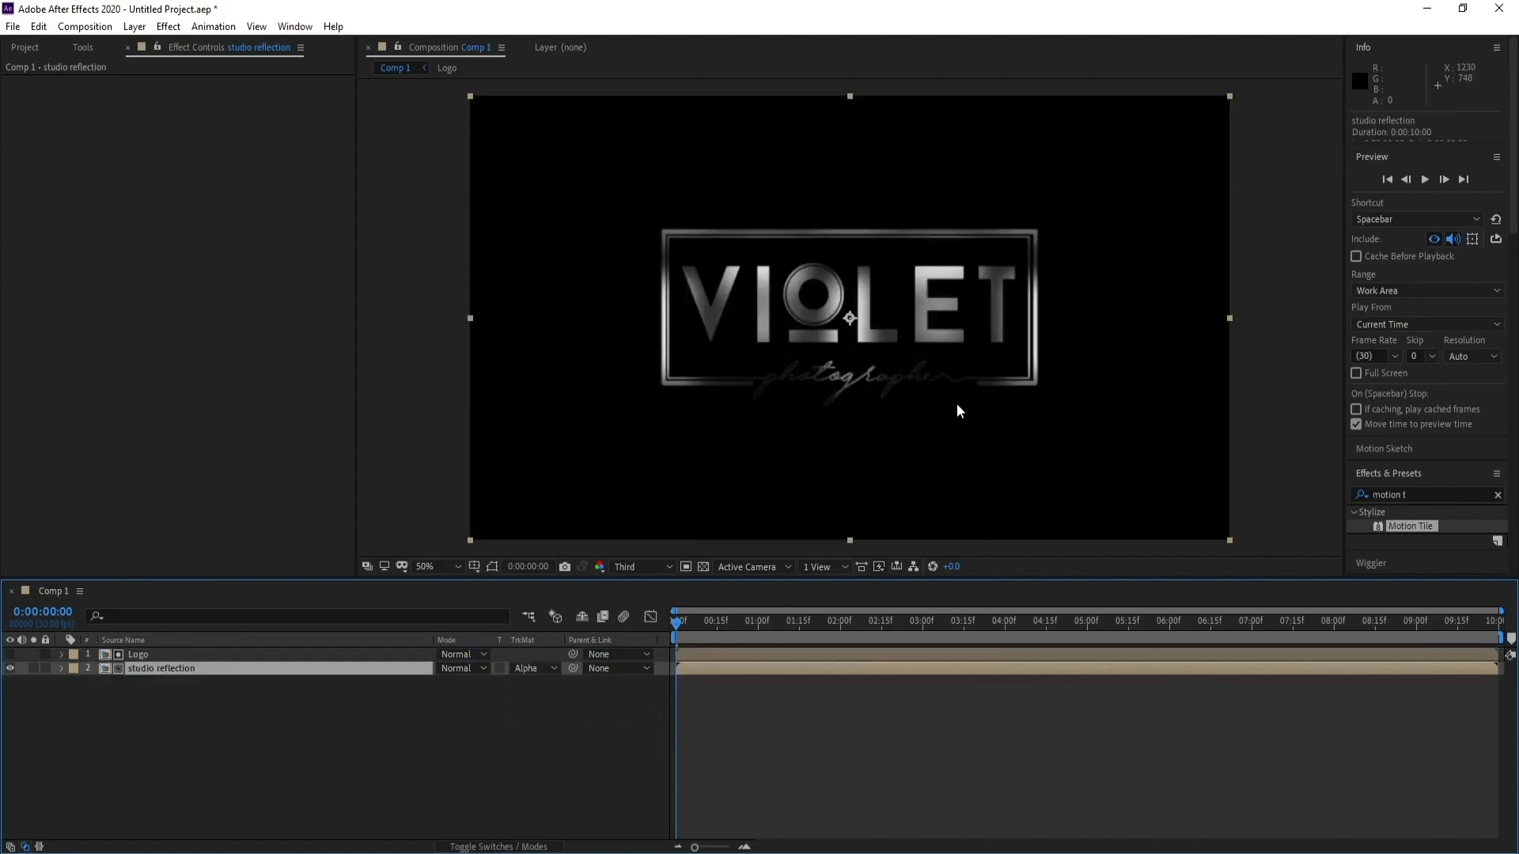
# Step: Play the matted logo animation for a few seconds and return to the first frame
pyautogui.press('space')
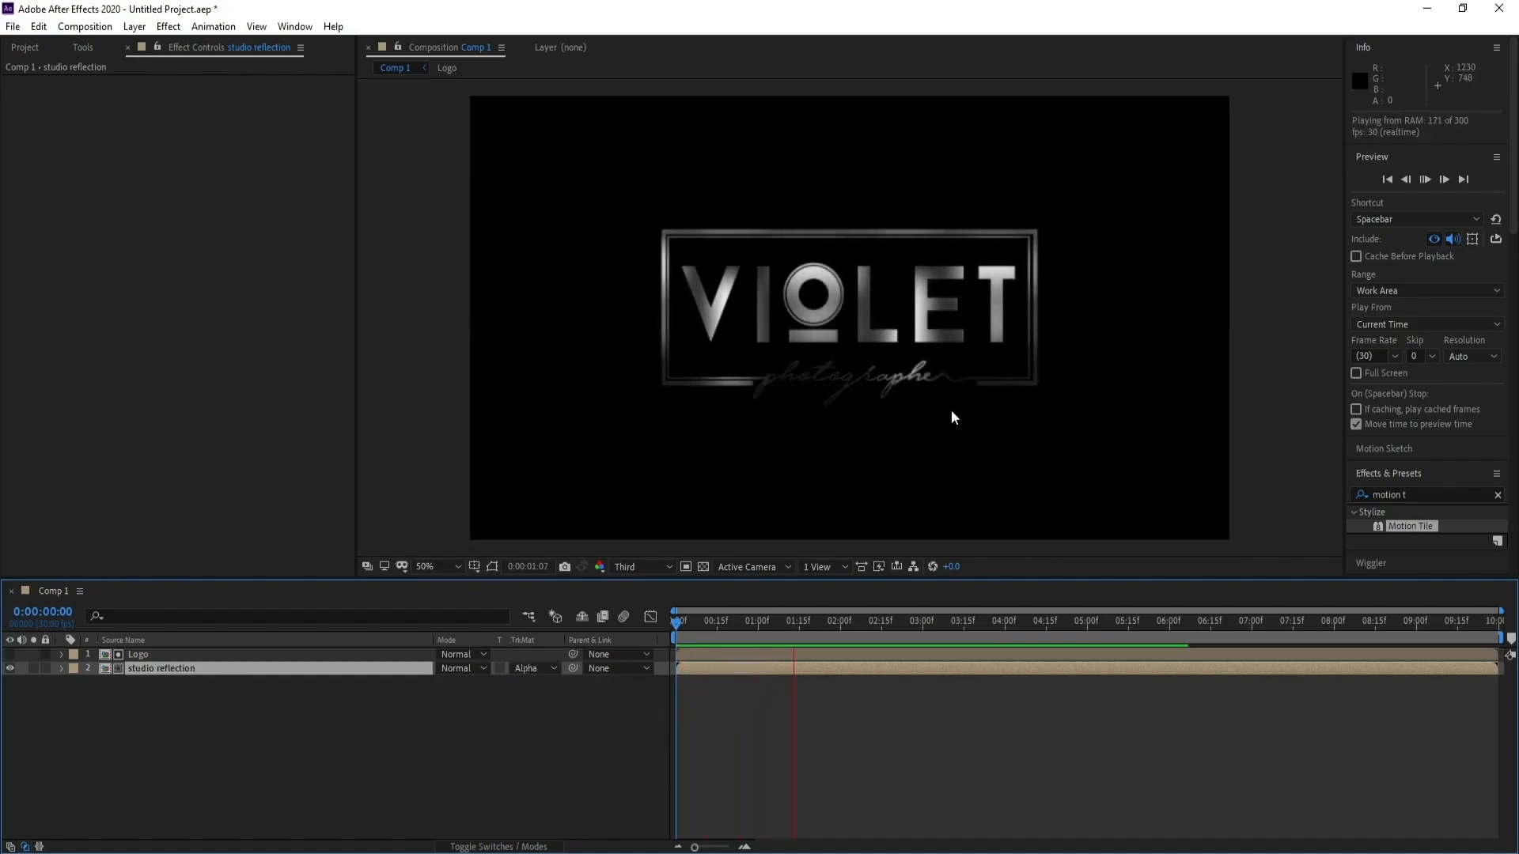
pyautogui.press('space')
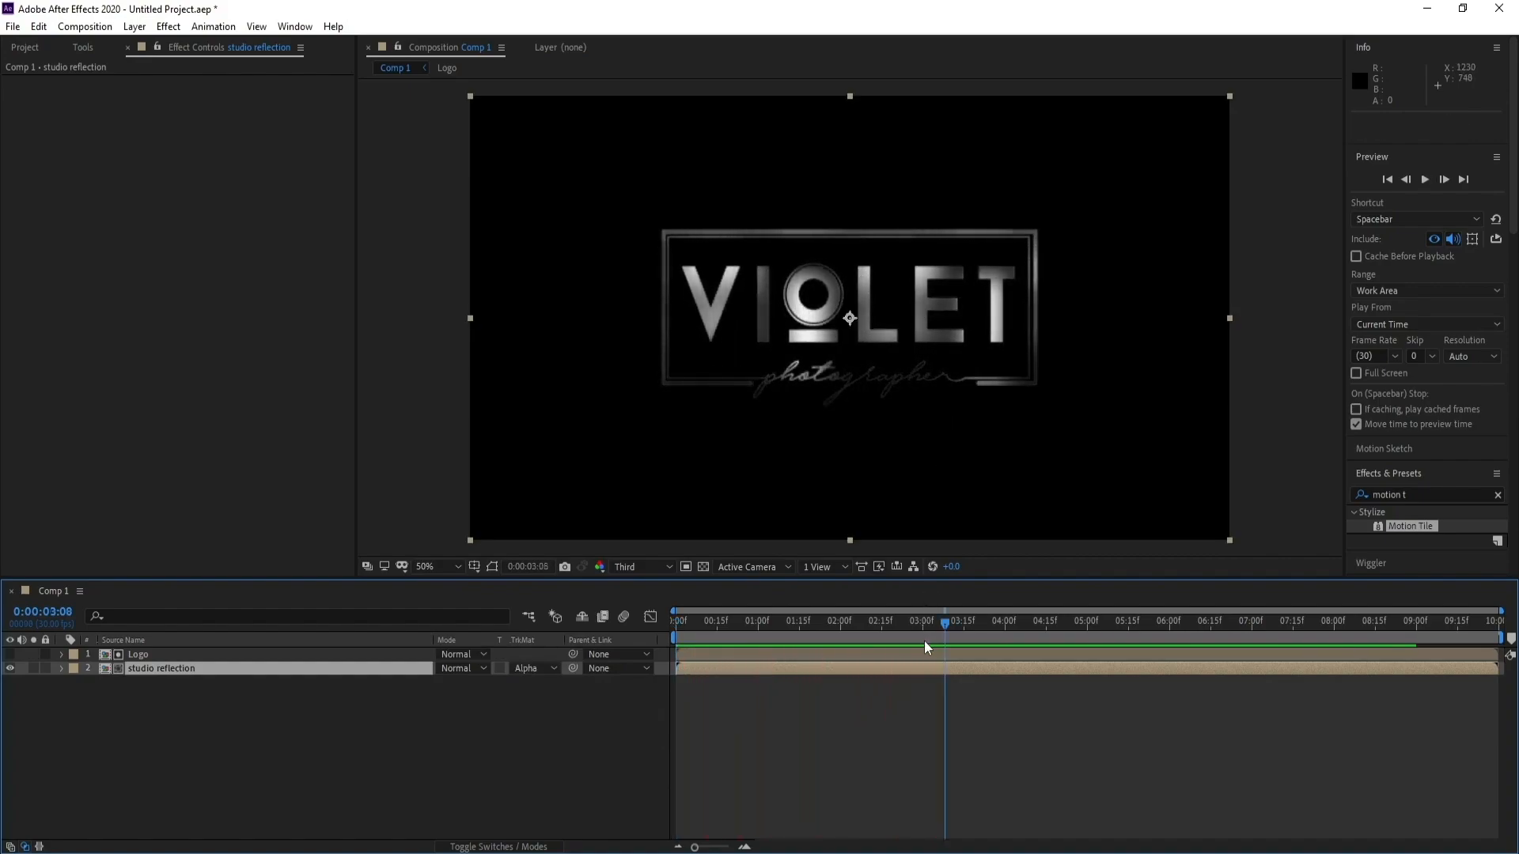
pyautogui.moveTo(947, 630); pyautogui.dragTo(675, 636)
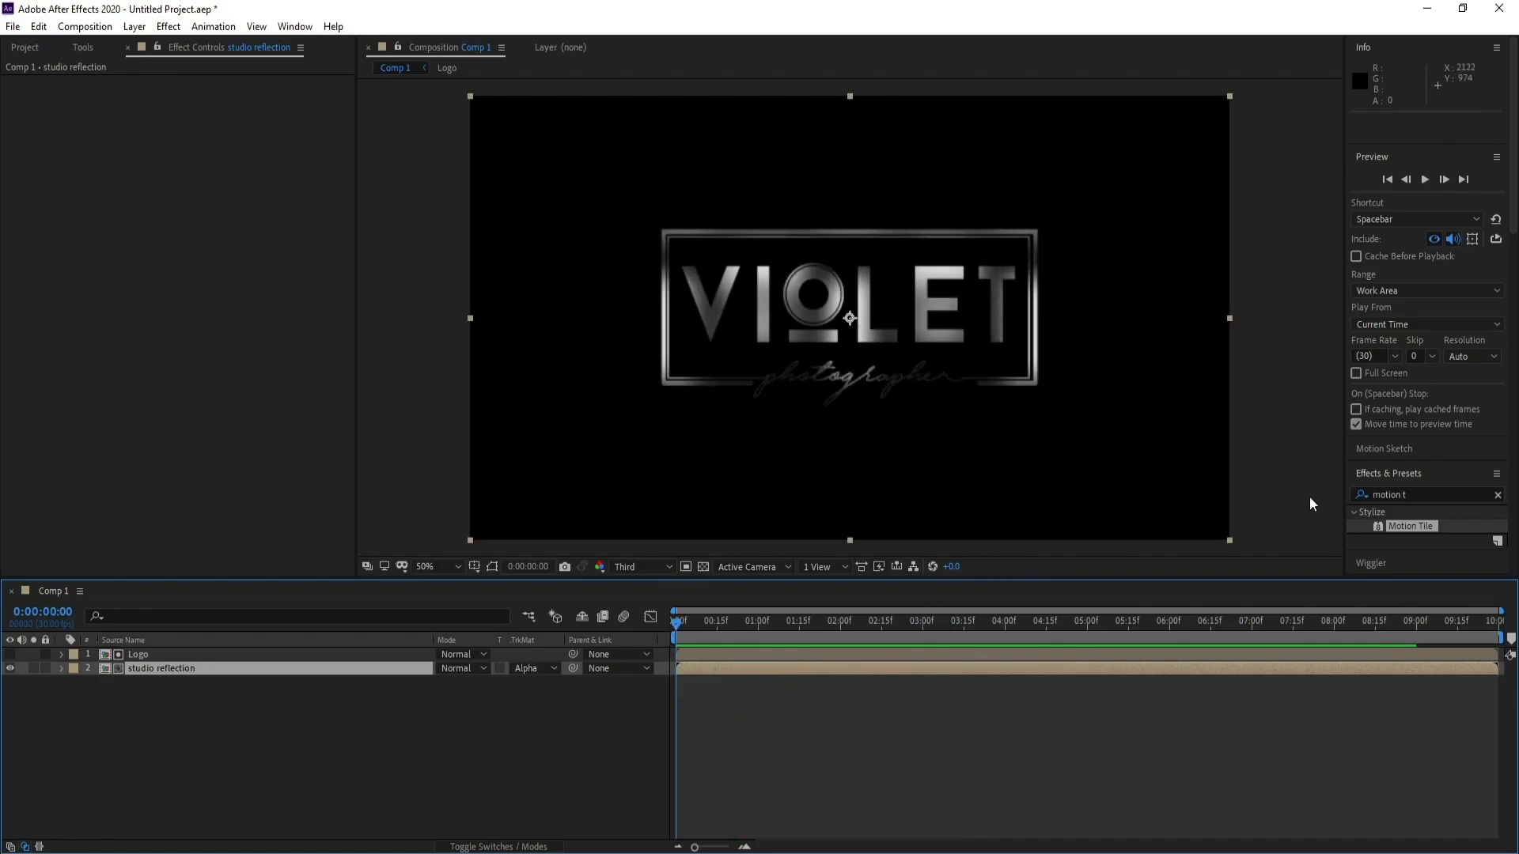
# Step: Search the effects for "cc blob" and apply CC Blobbylize to the studio reflection layer
pyautogui.click(1432, 495)
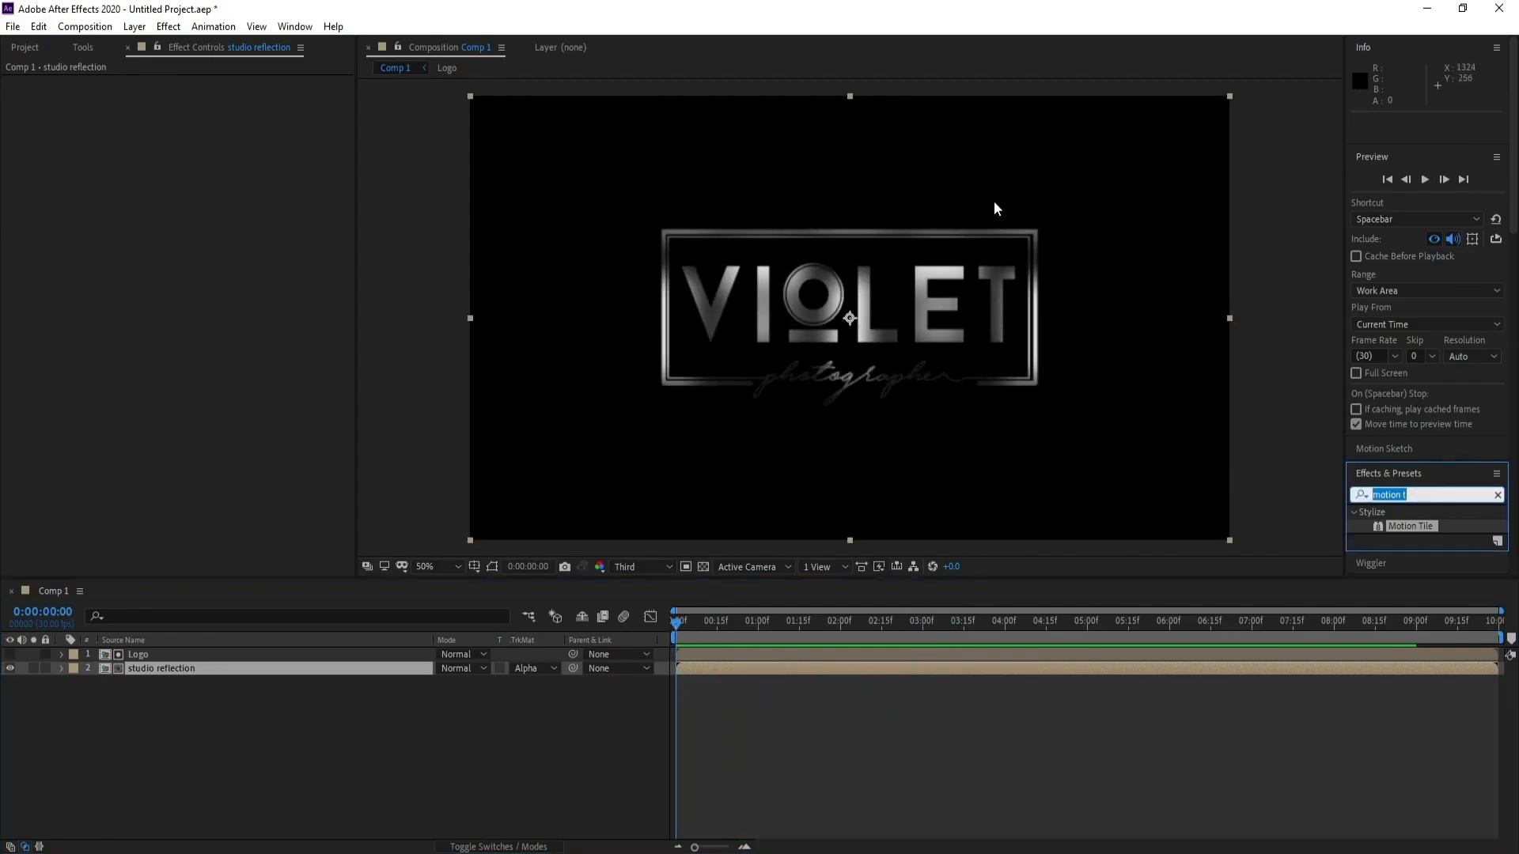
pyautogui.write('cc')
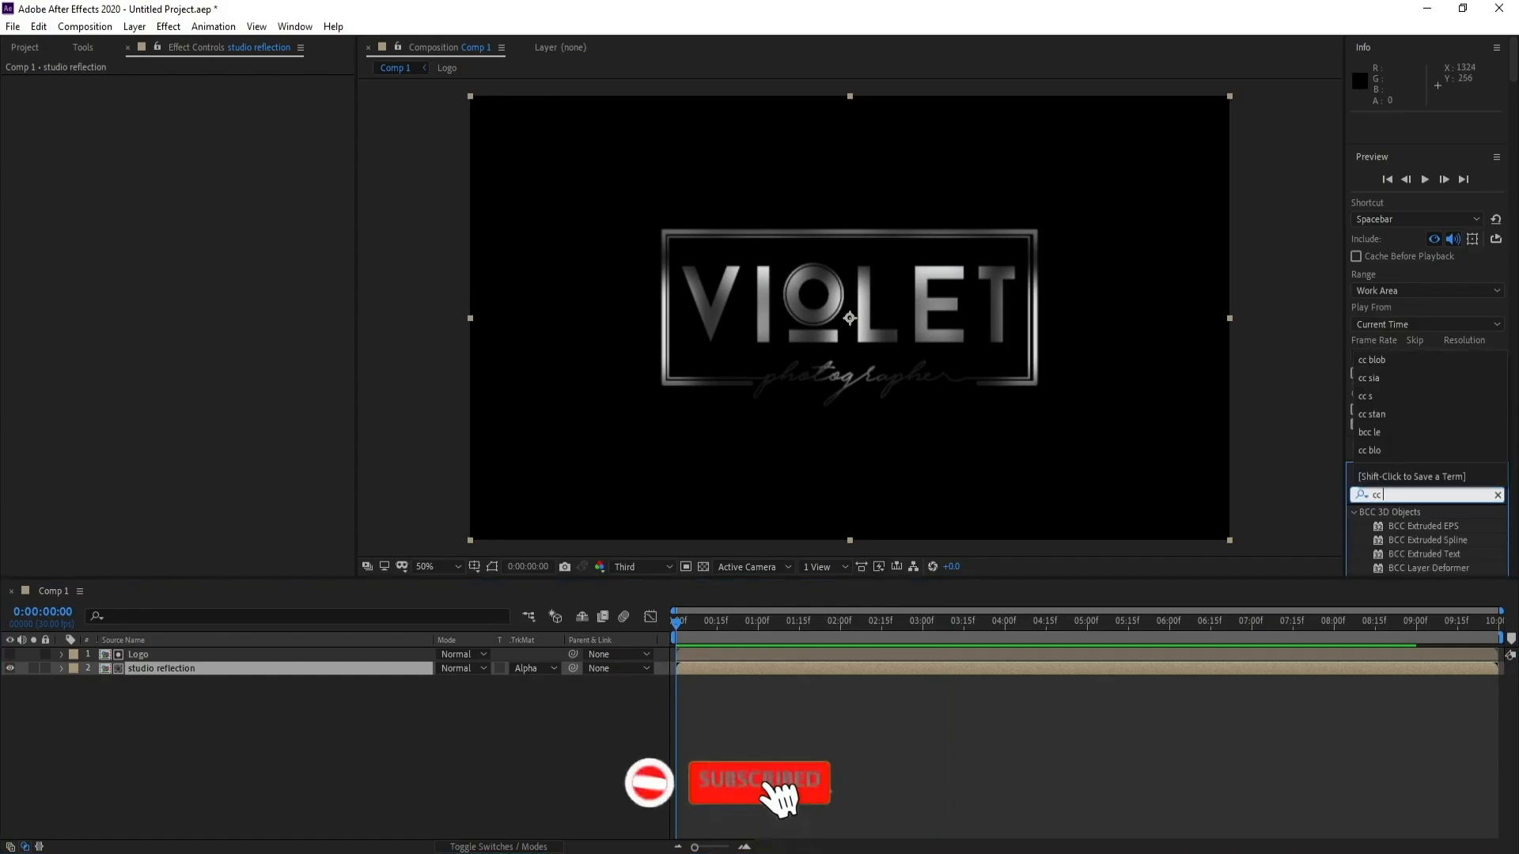
pyautogui.write(' blo')
pyautogui.write('b')
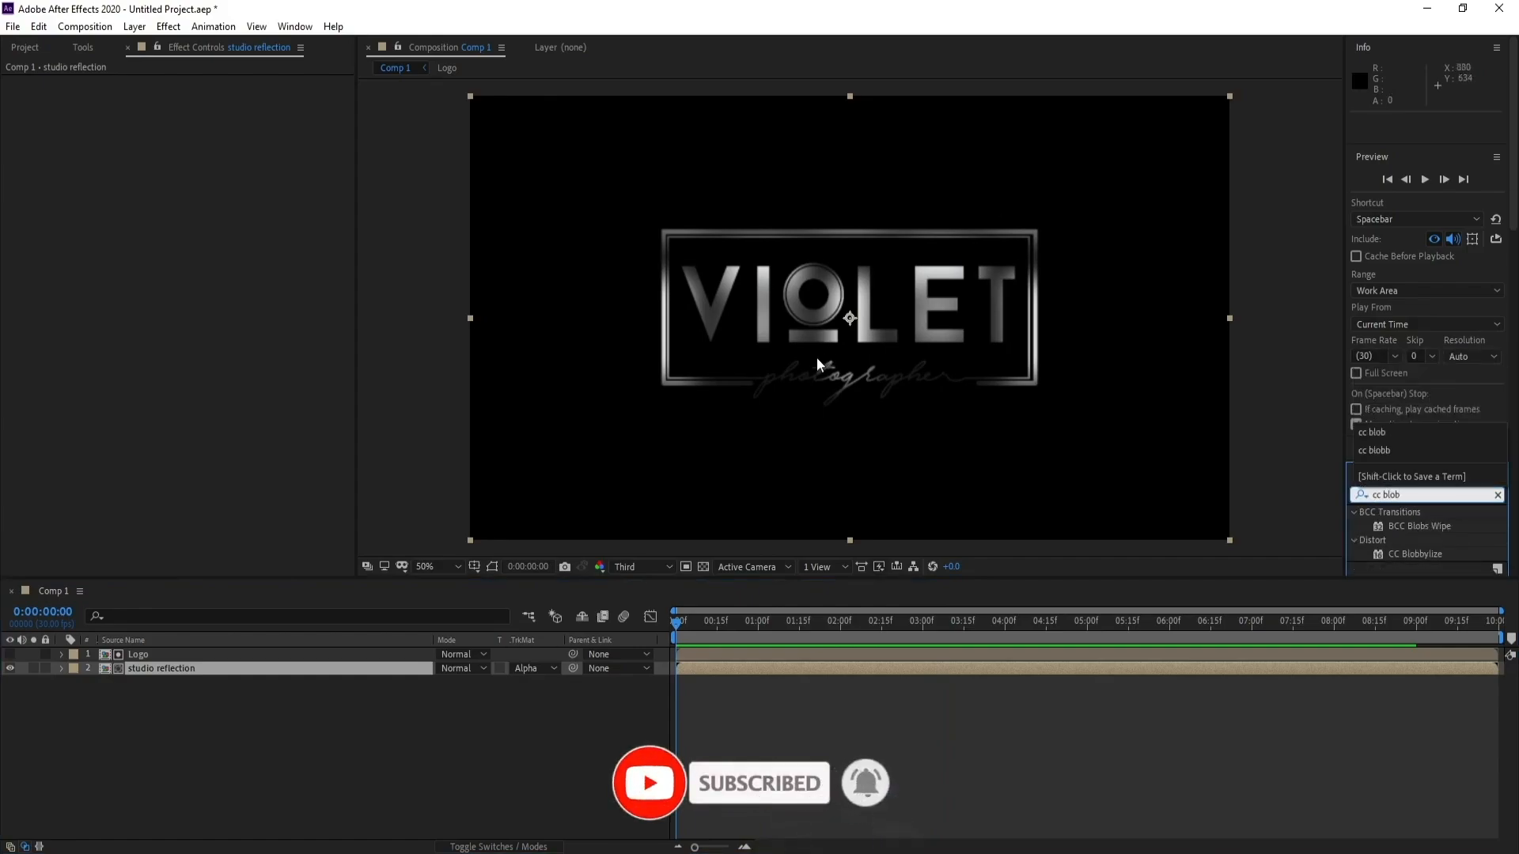
pyautogui.moveTo(1408, 555); pyautogui.dragTo(167, 671)
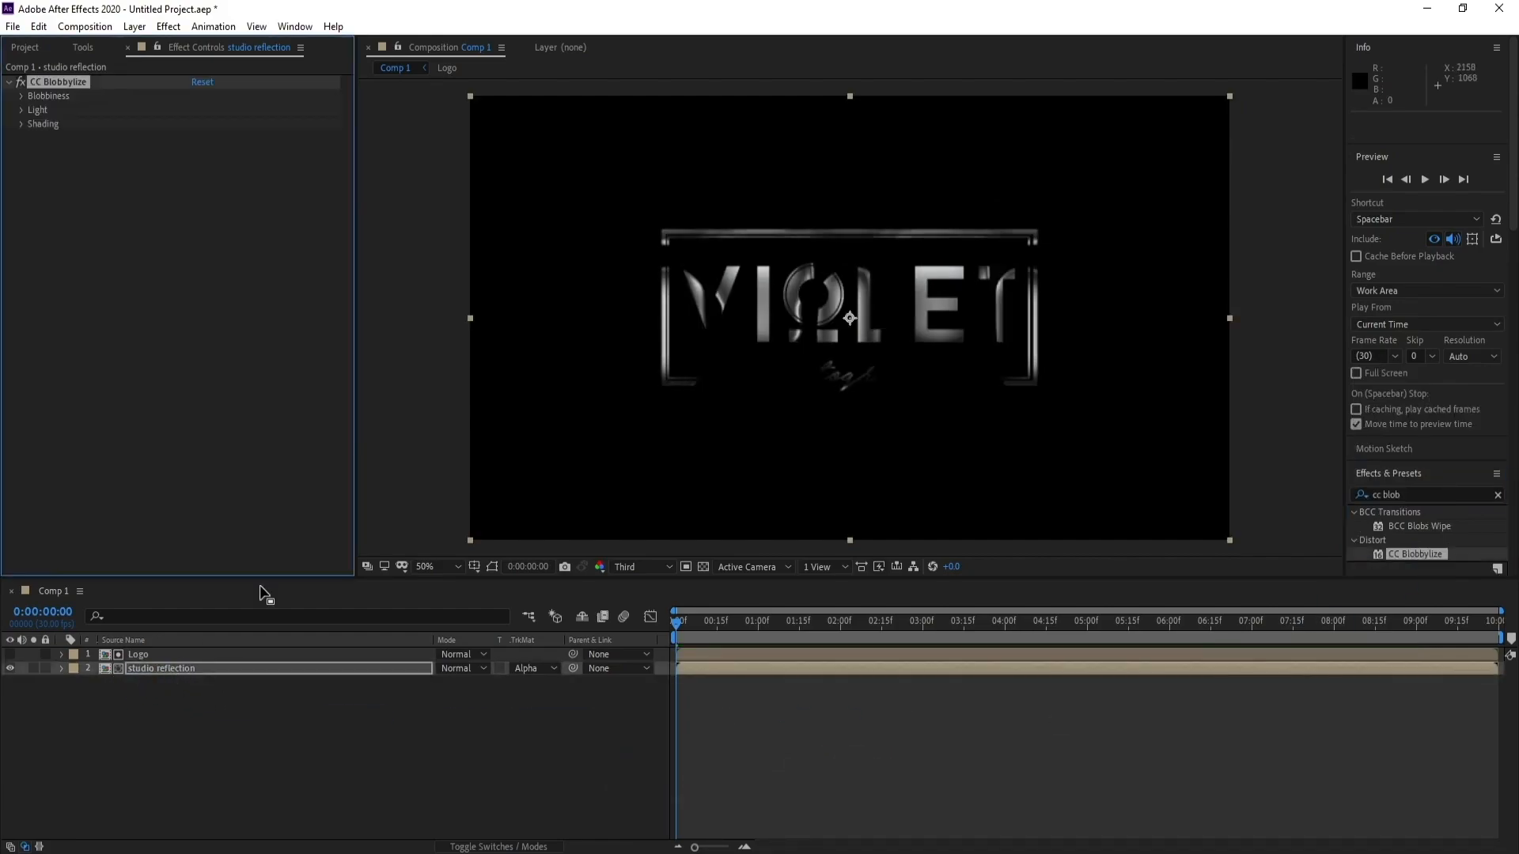
# Step: Set CC Blobbylize's Blob Layer to Logo and view the composition at 100% in Full resolution
pyautogui.click(21, 96)
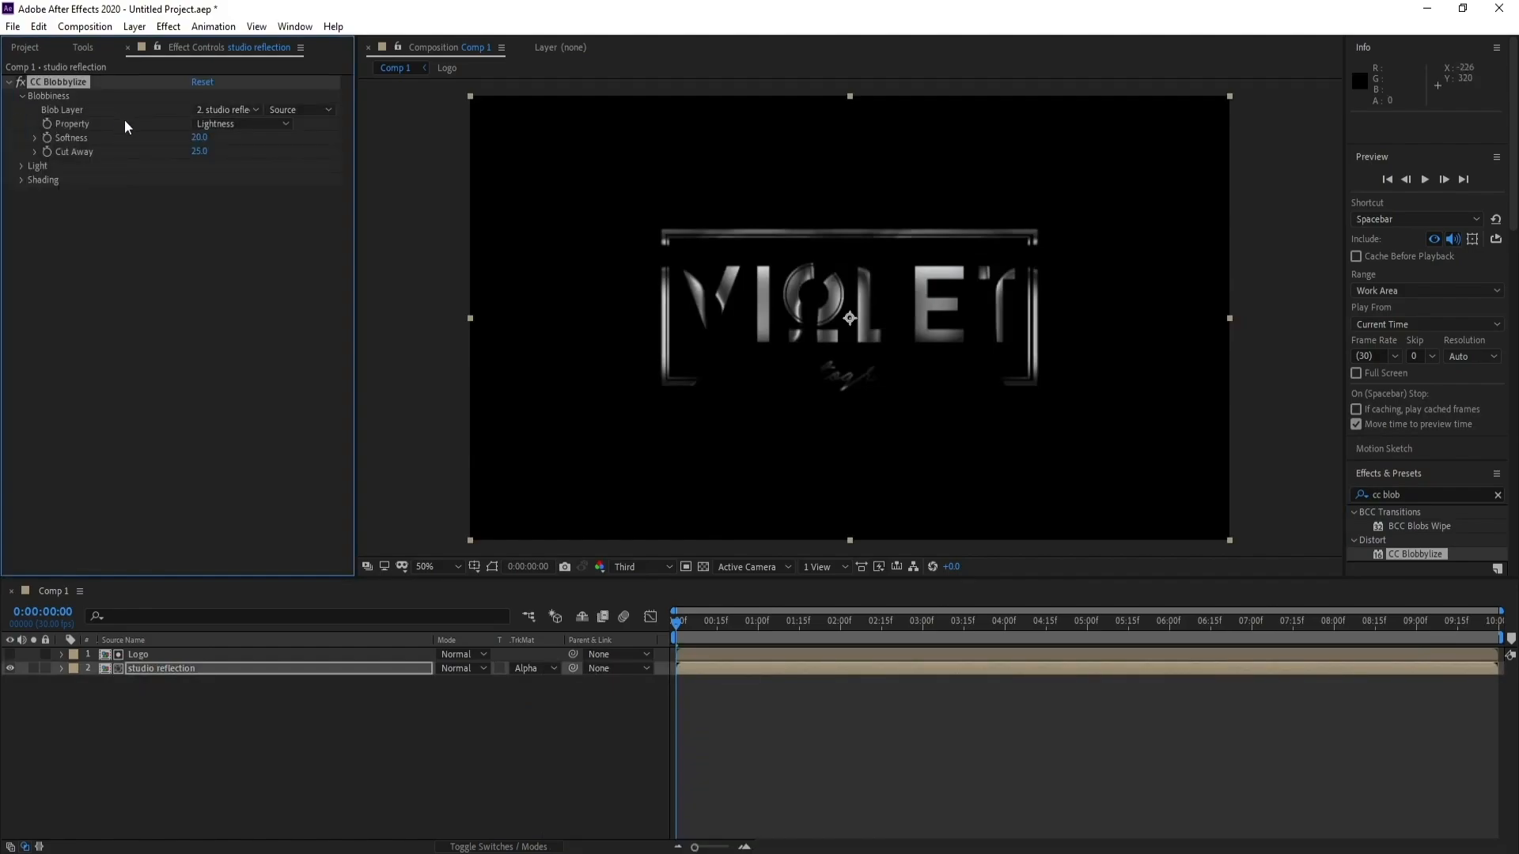
pyautogui.click(234, 113)
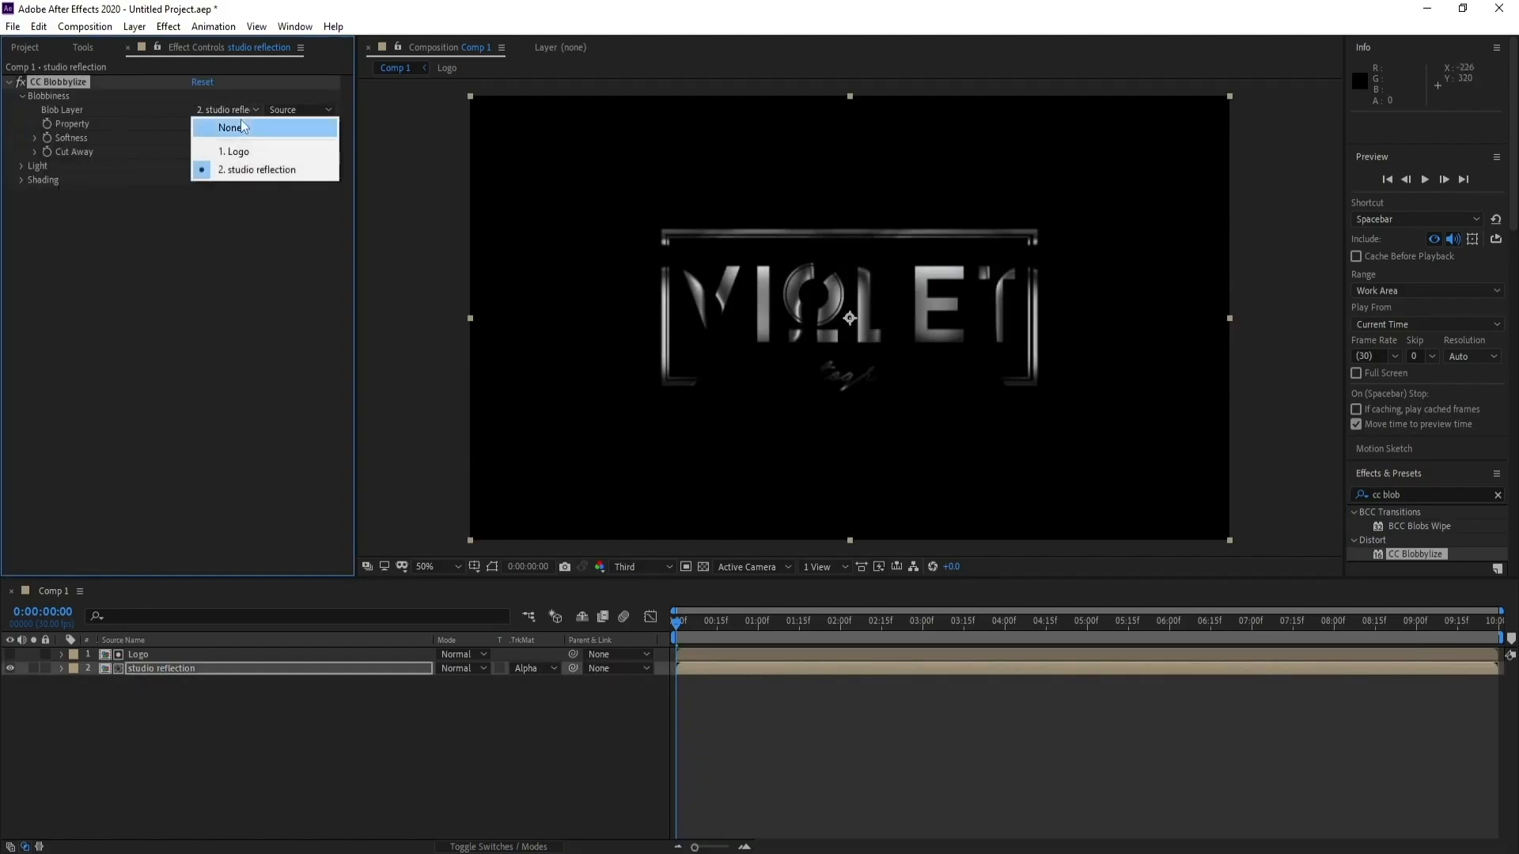
pyautogui.click(254, 155)
pyautogui.press('/')
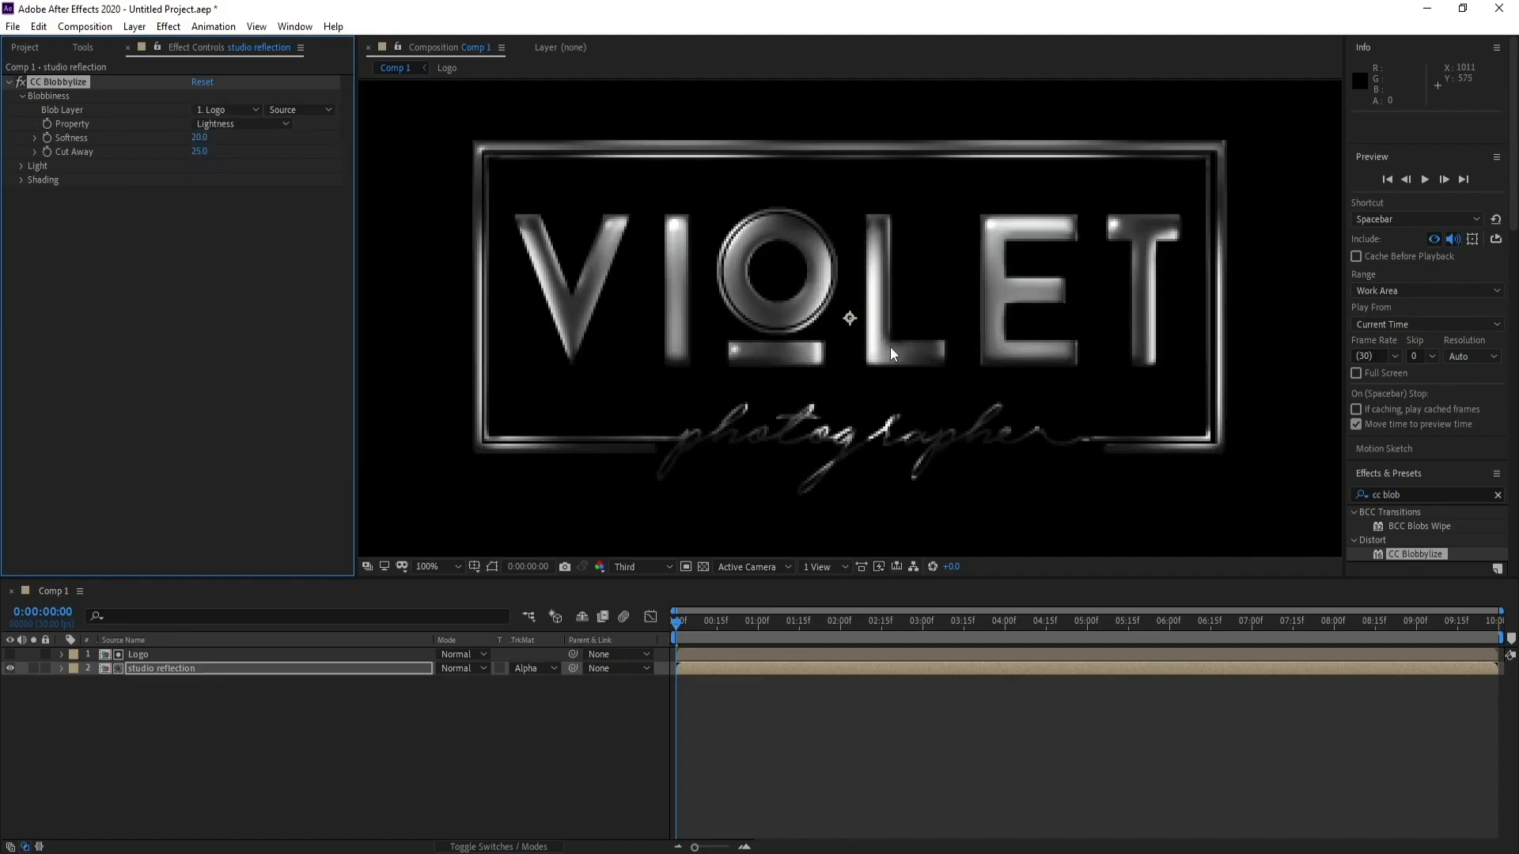
pyautogui.click(636, 571)
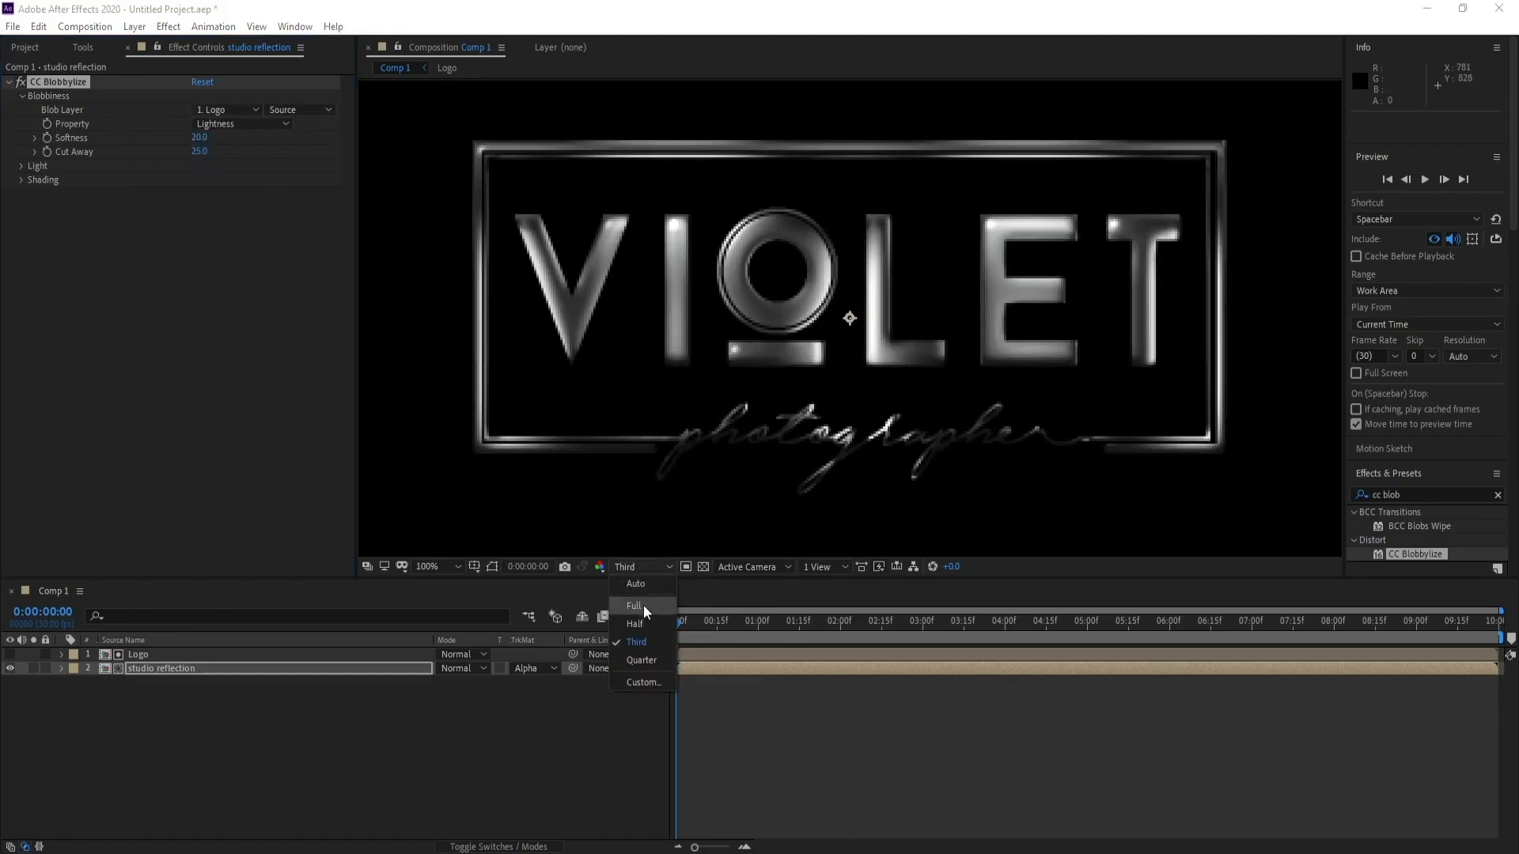
pyautogui.click(643, 605)
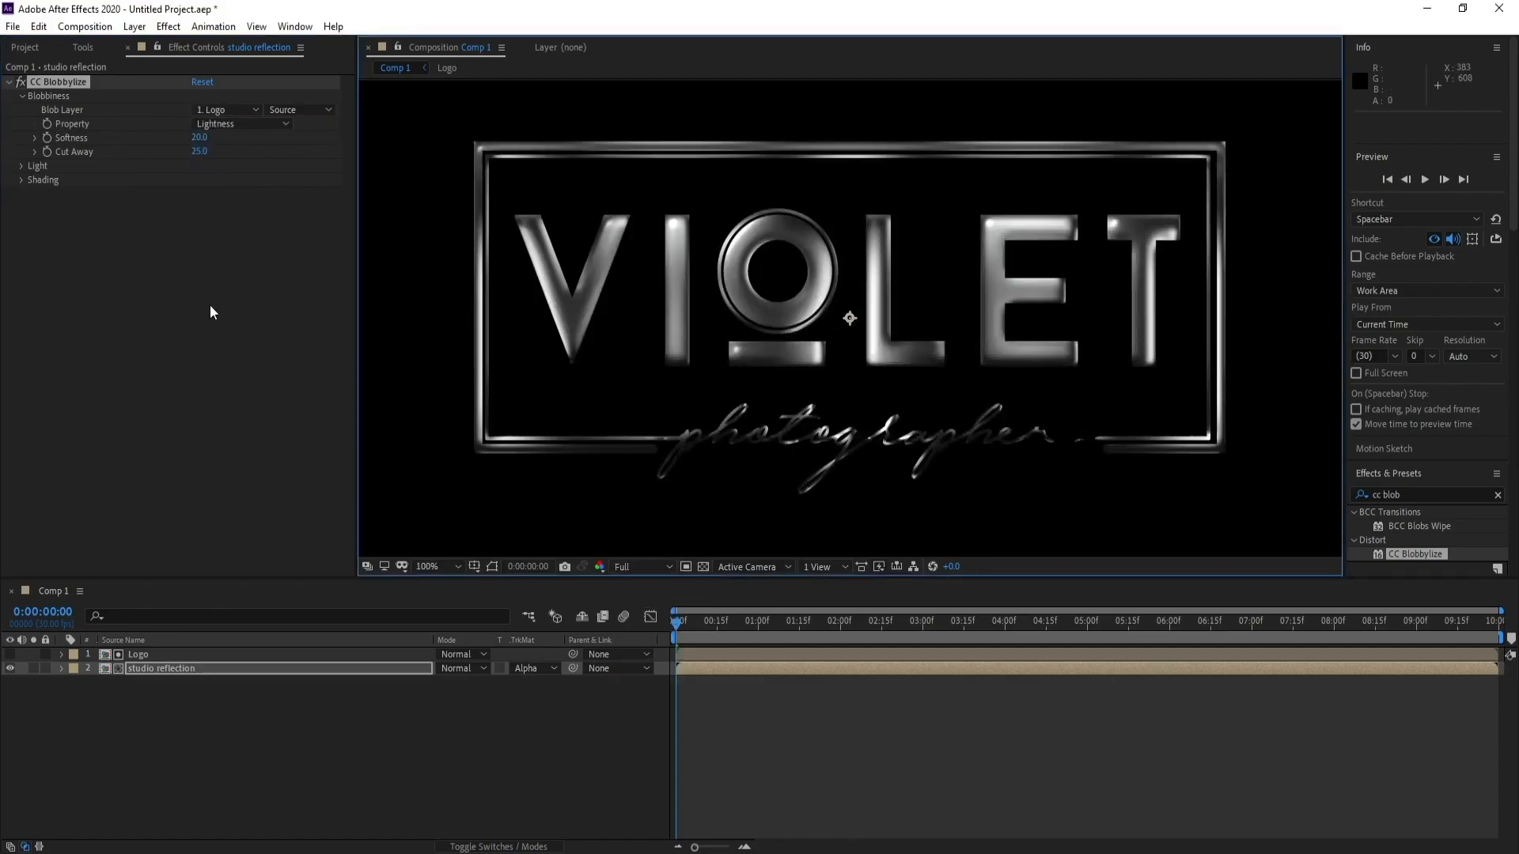
# Step: Set CC Blobbylize's Blobbiness options to Property Alpha, Softness 8 and Cut Away 6
pyautogui.click(270, 128)
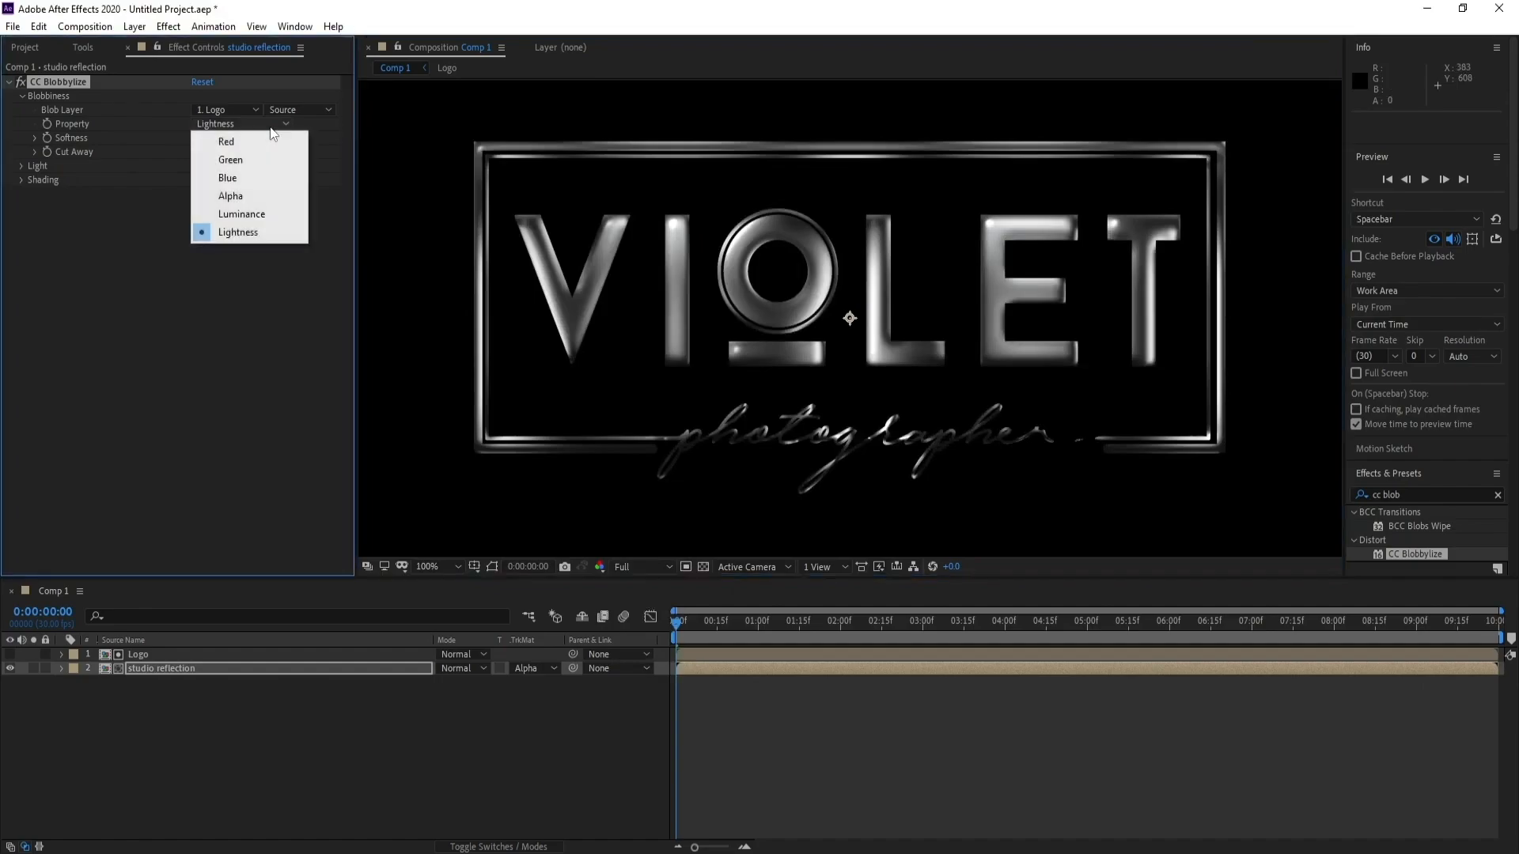
pyautogui.click(265, 201)
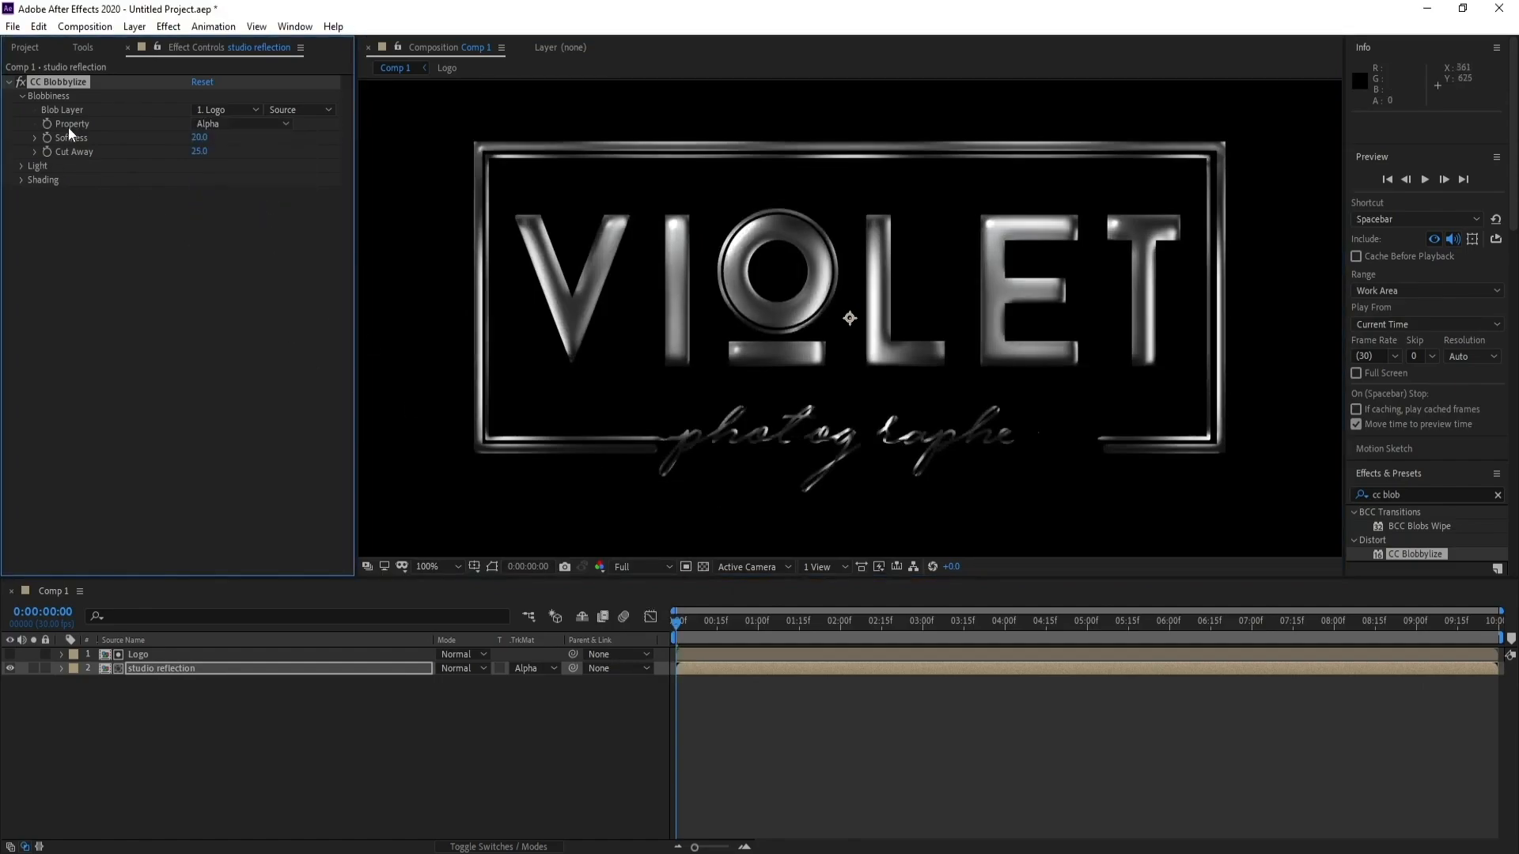
pyautogui.moveTo(200, 138); pyautogui.dragTo(185, 144)
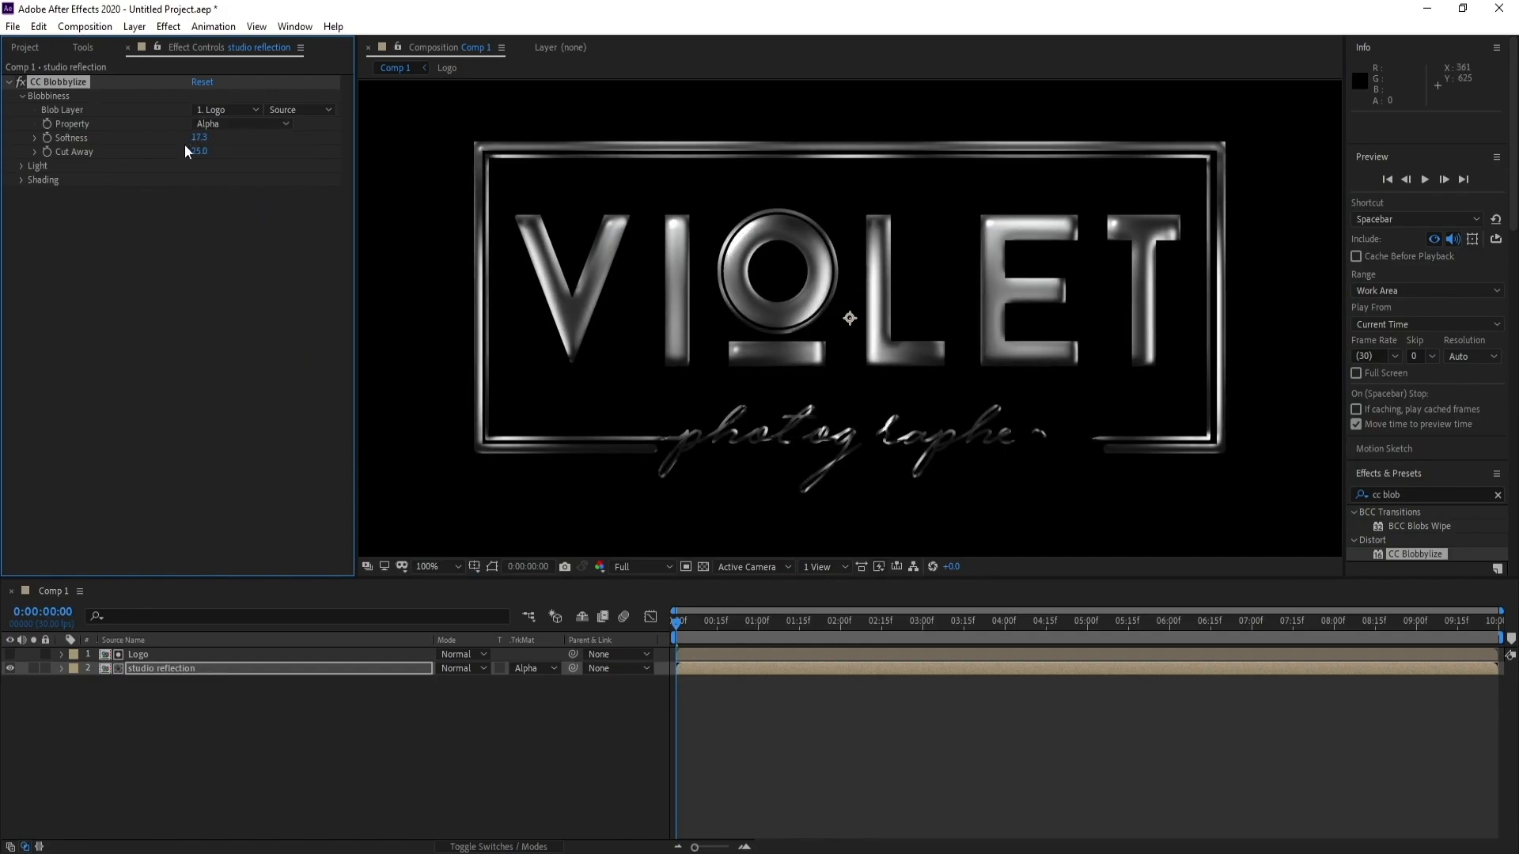
pyautogui.click(203, 137)
pyautogui.write('8')
pyautogui.press('Return')
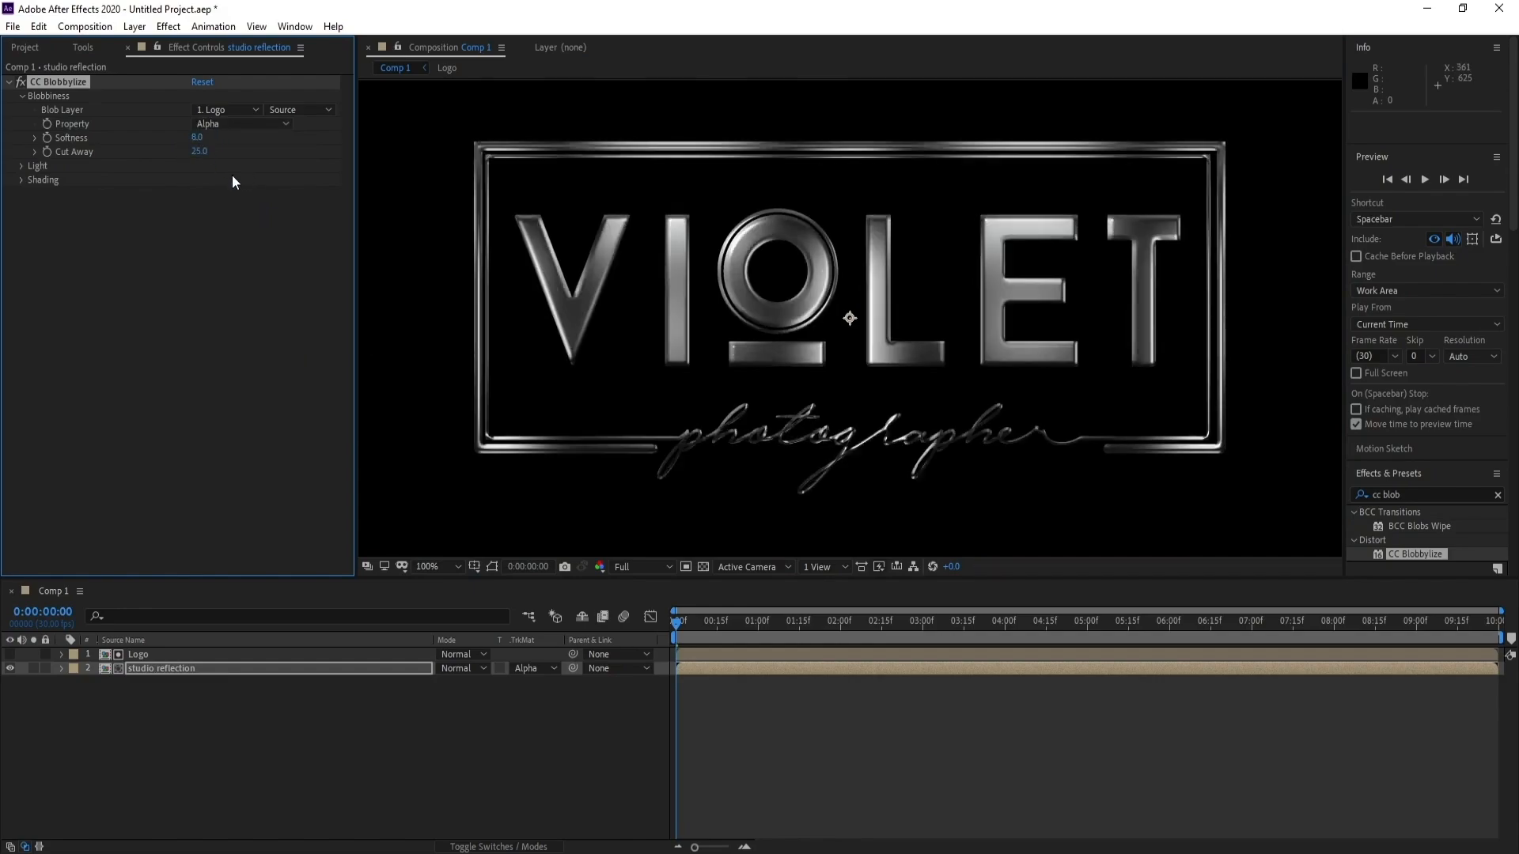
pyautogui.click(200, 152)
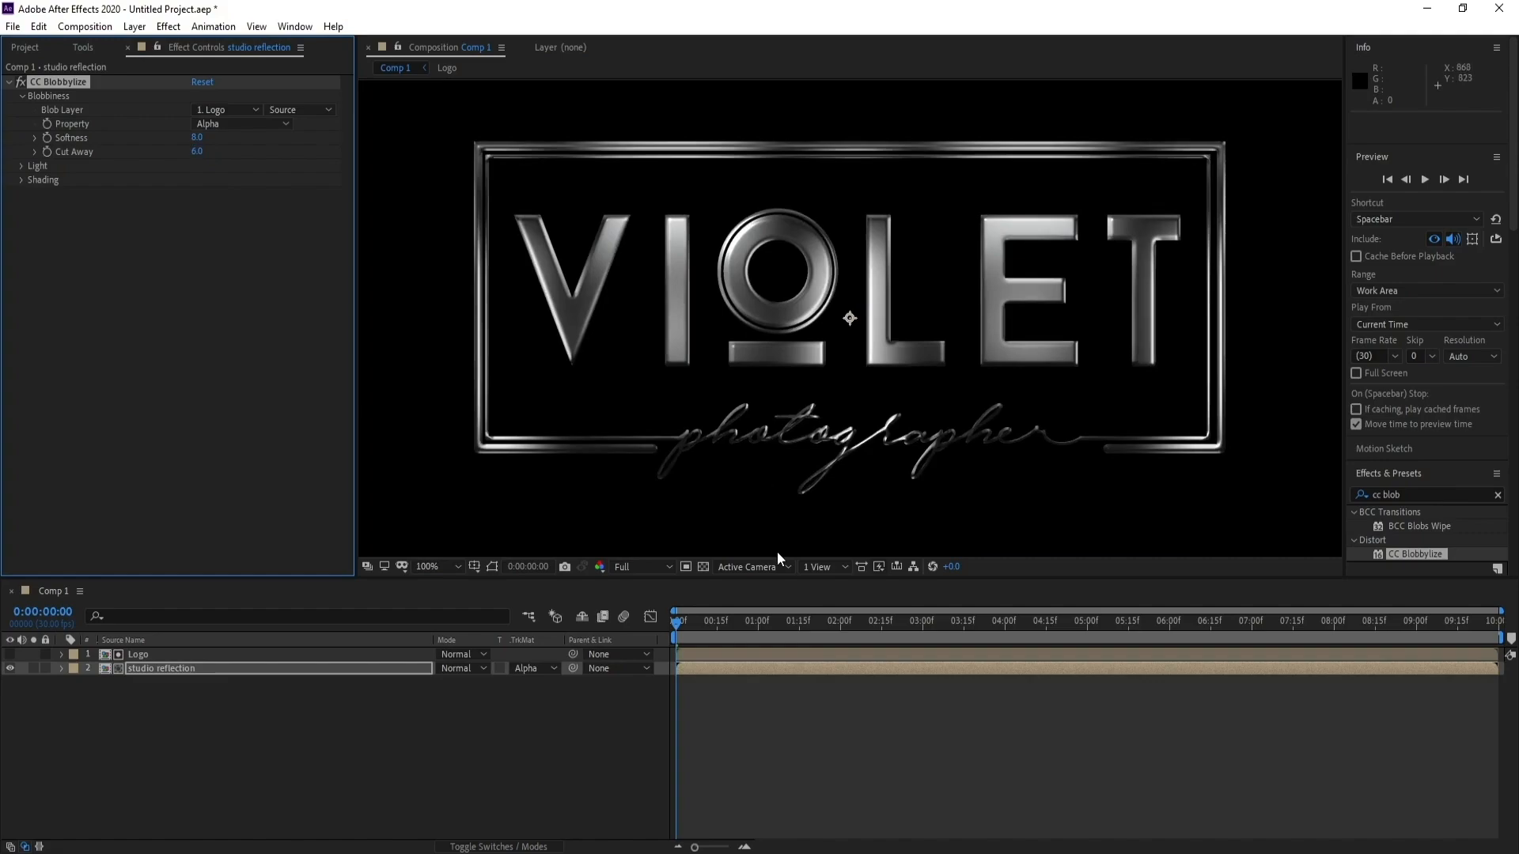
# Step: Preview the beveled logo animation from the first frame and clear the effects search
pyautogui.press('space')
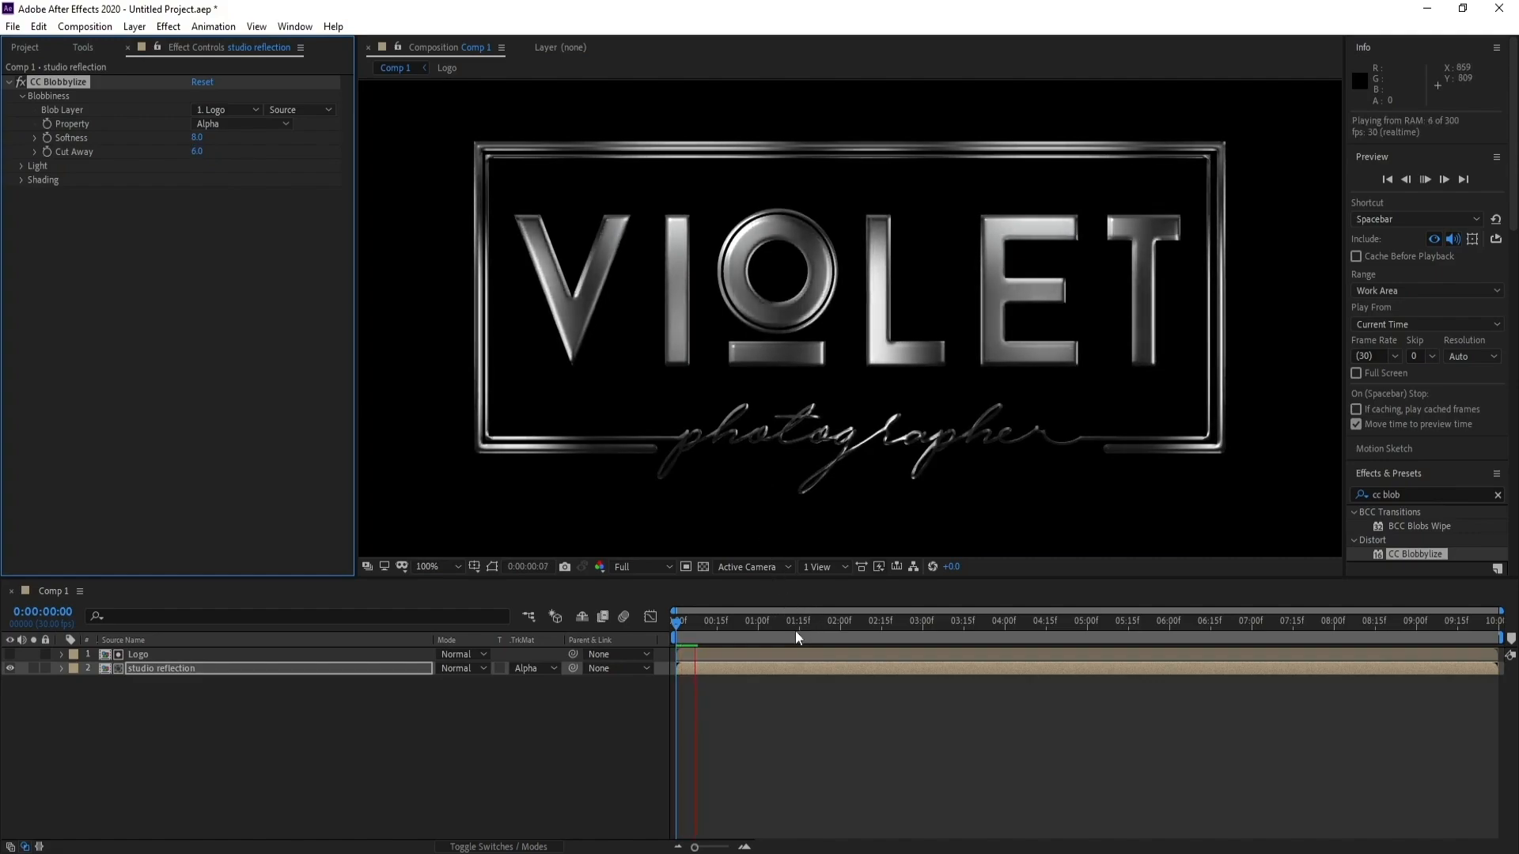
pyautogui.click(714, 624)
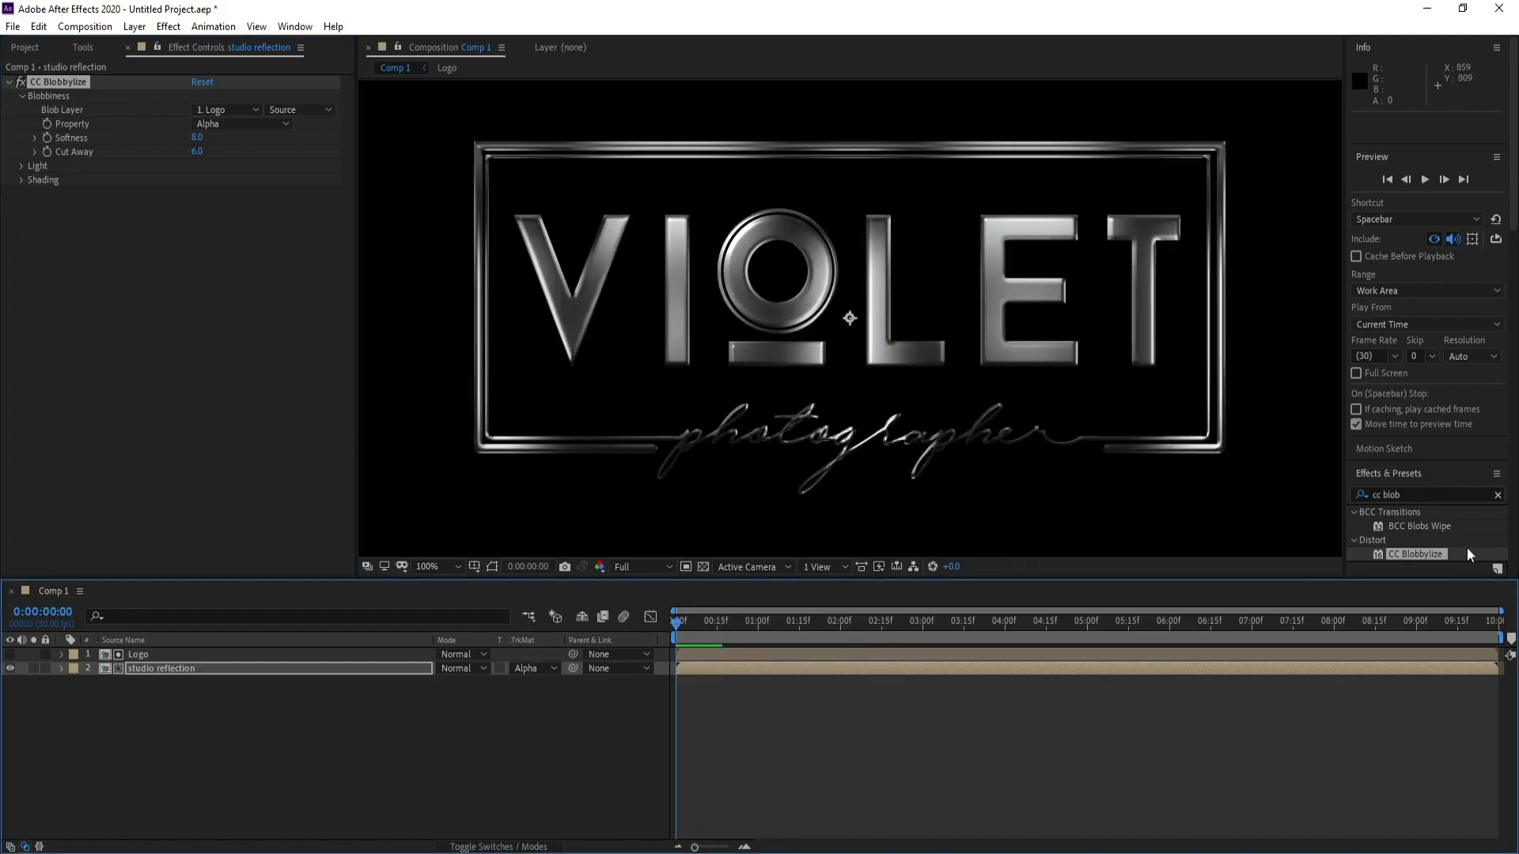
pyautogui.click(1498, 494)
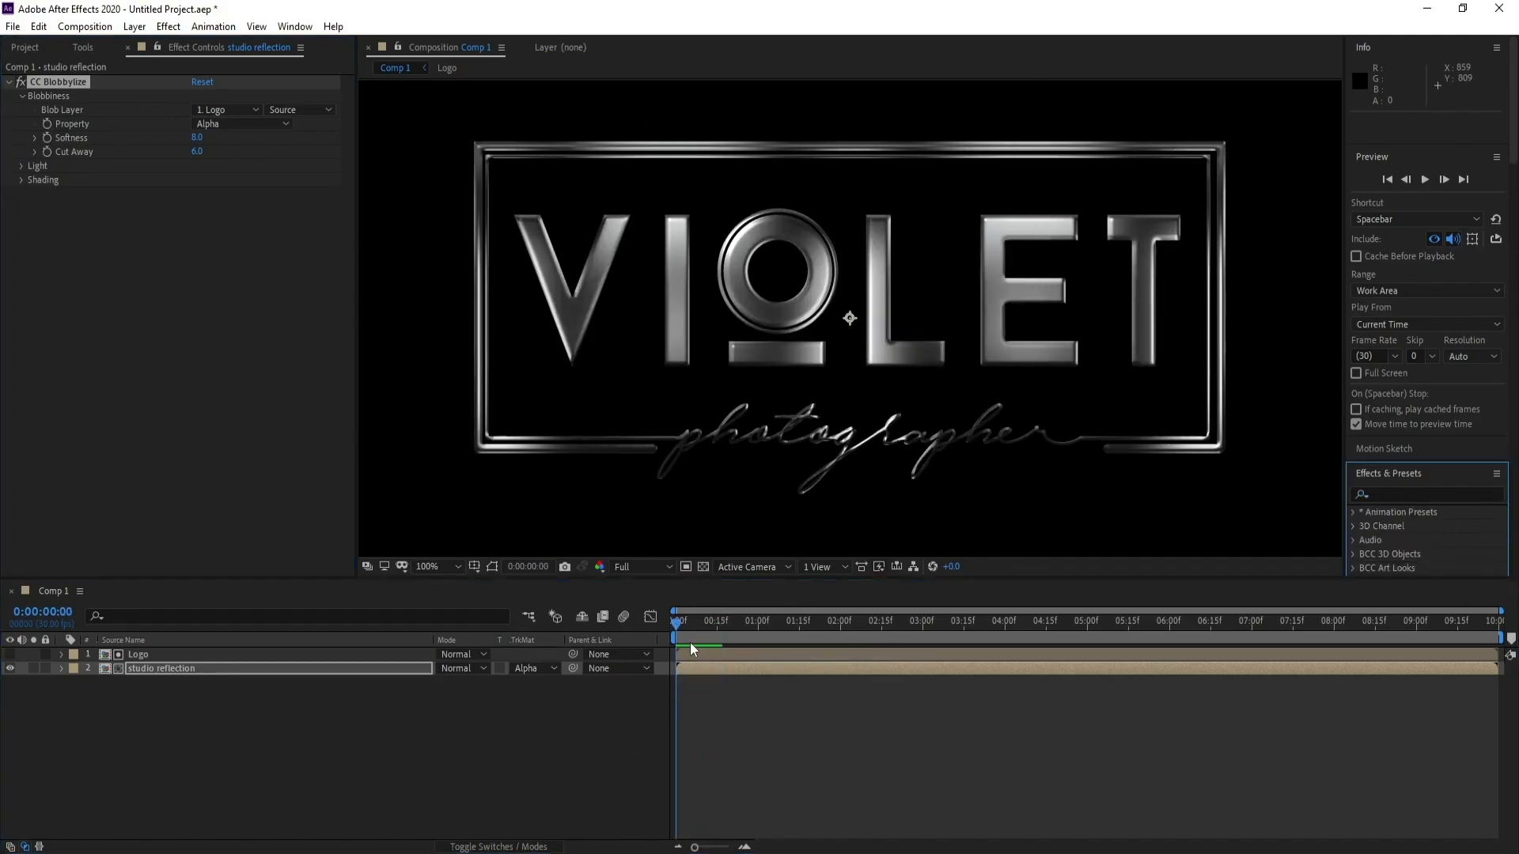
pyautogui.press('space')
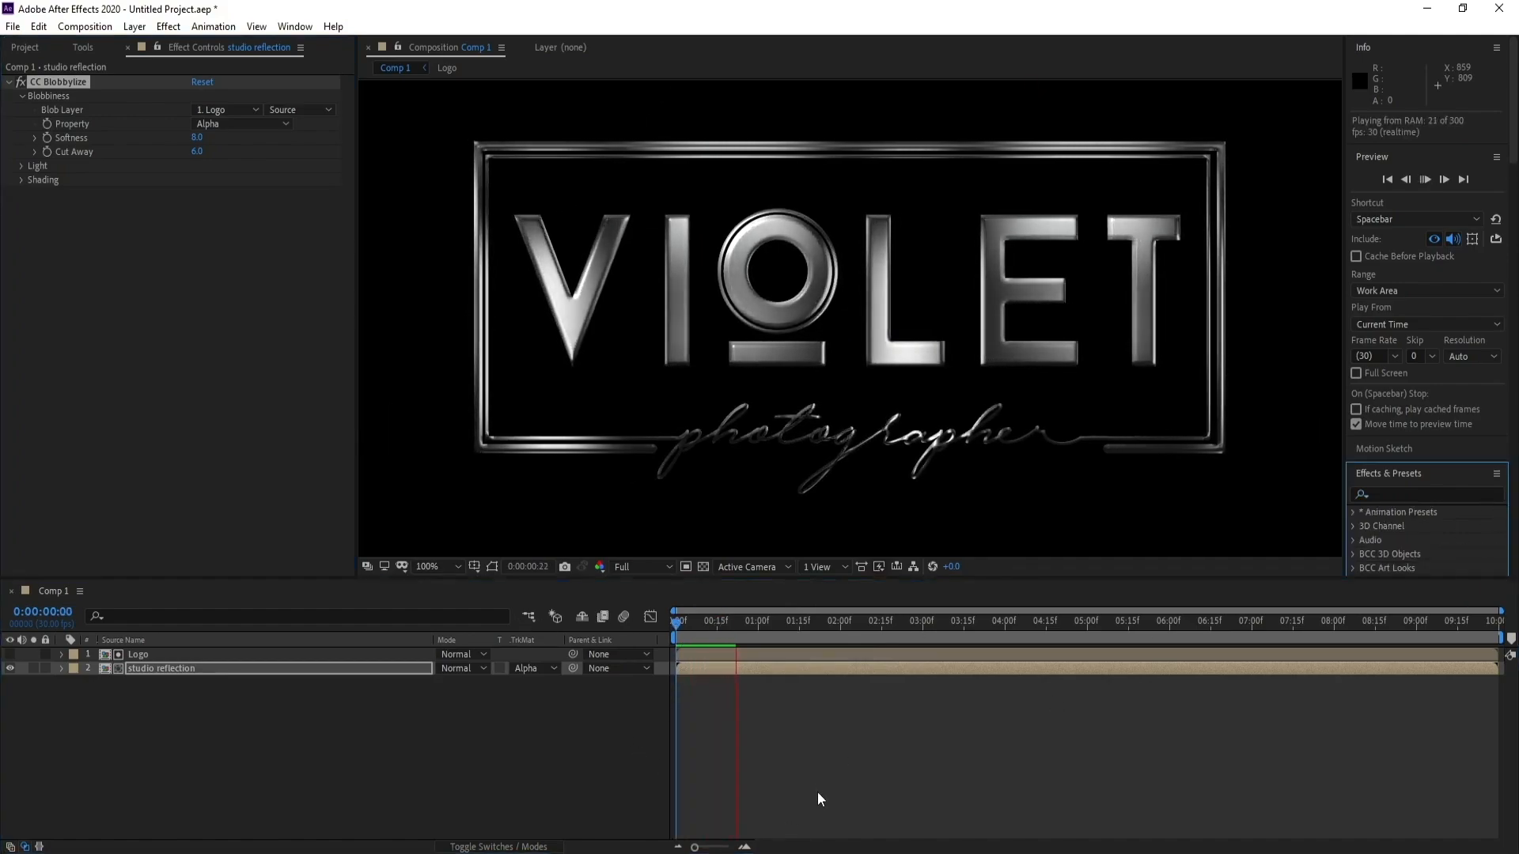
pyautogui.press('space')
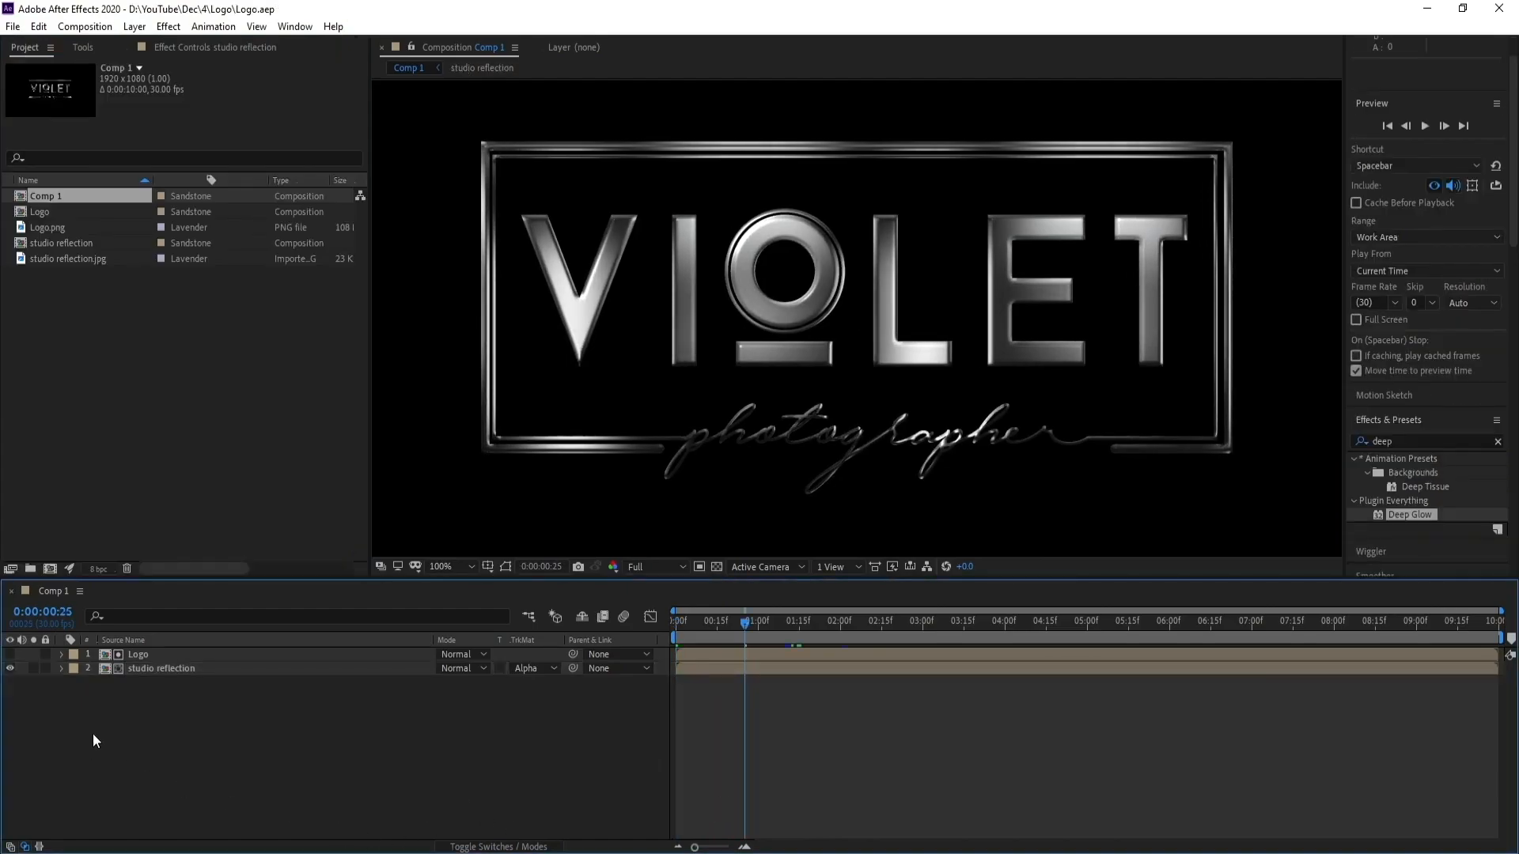
pyautogui.moveTo(93, 733); pyautogui.dragTo(178, 652)
pyautogui.rightClick(164, 670)
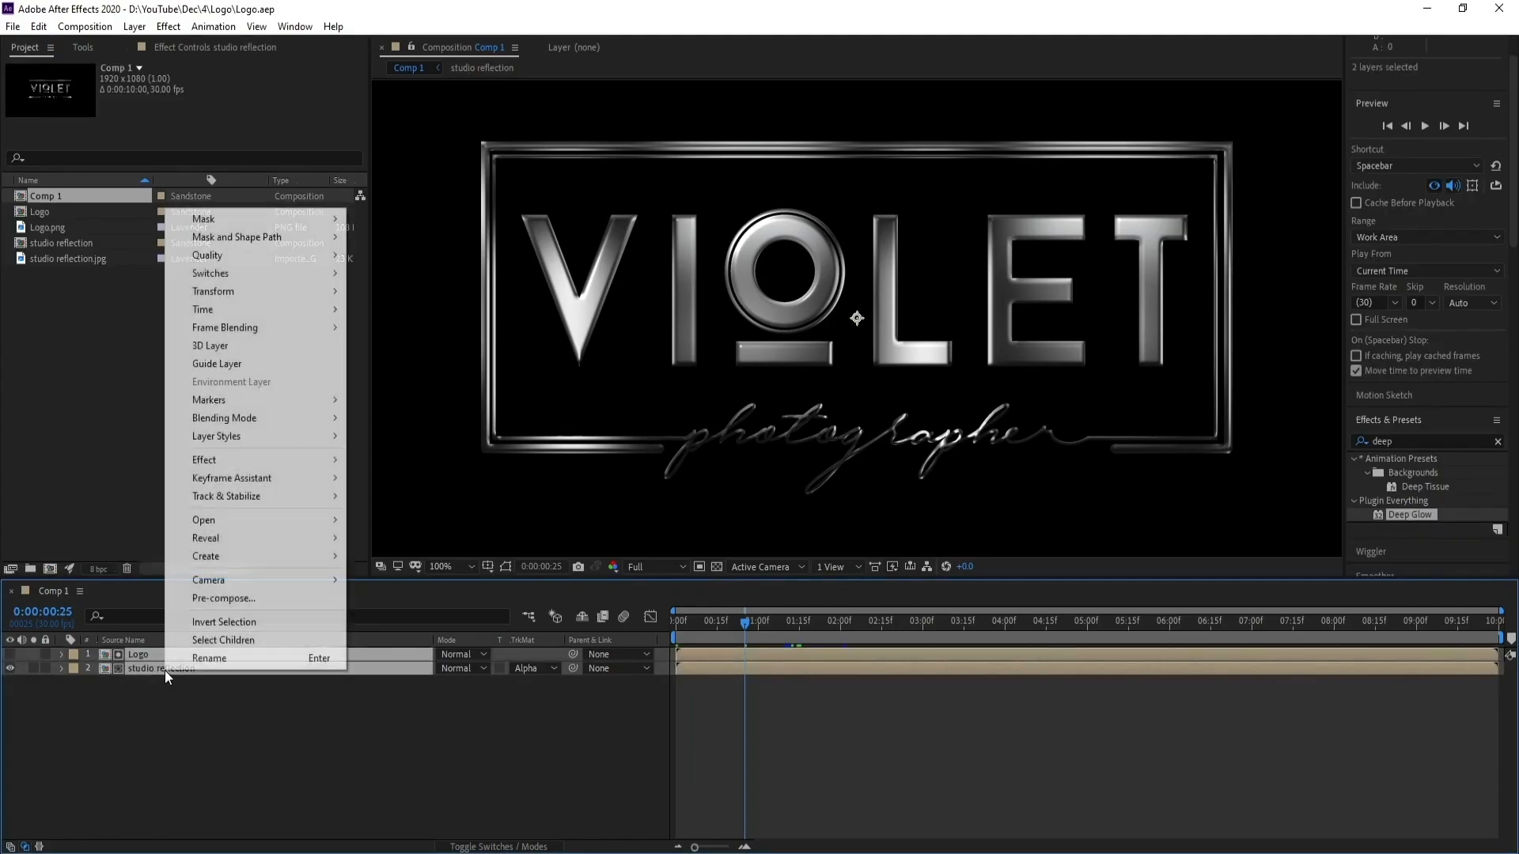
pyautogui.click(215, 623)
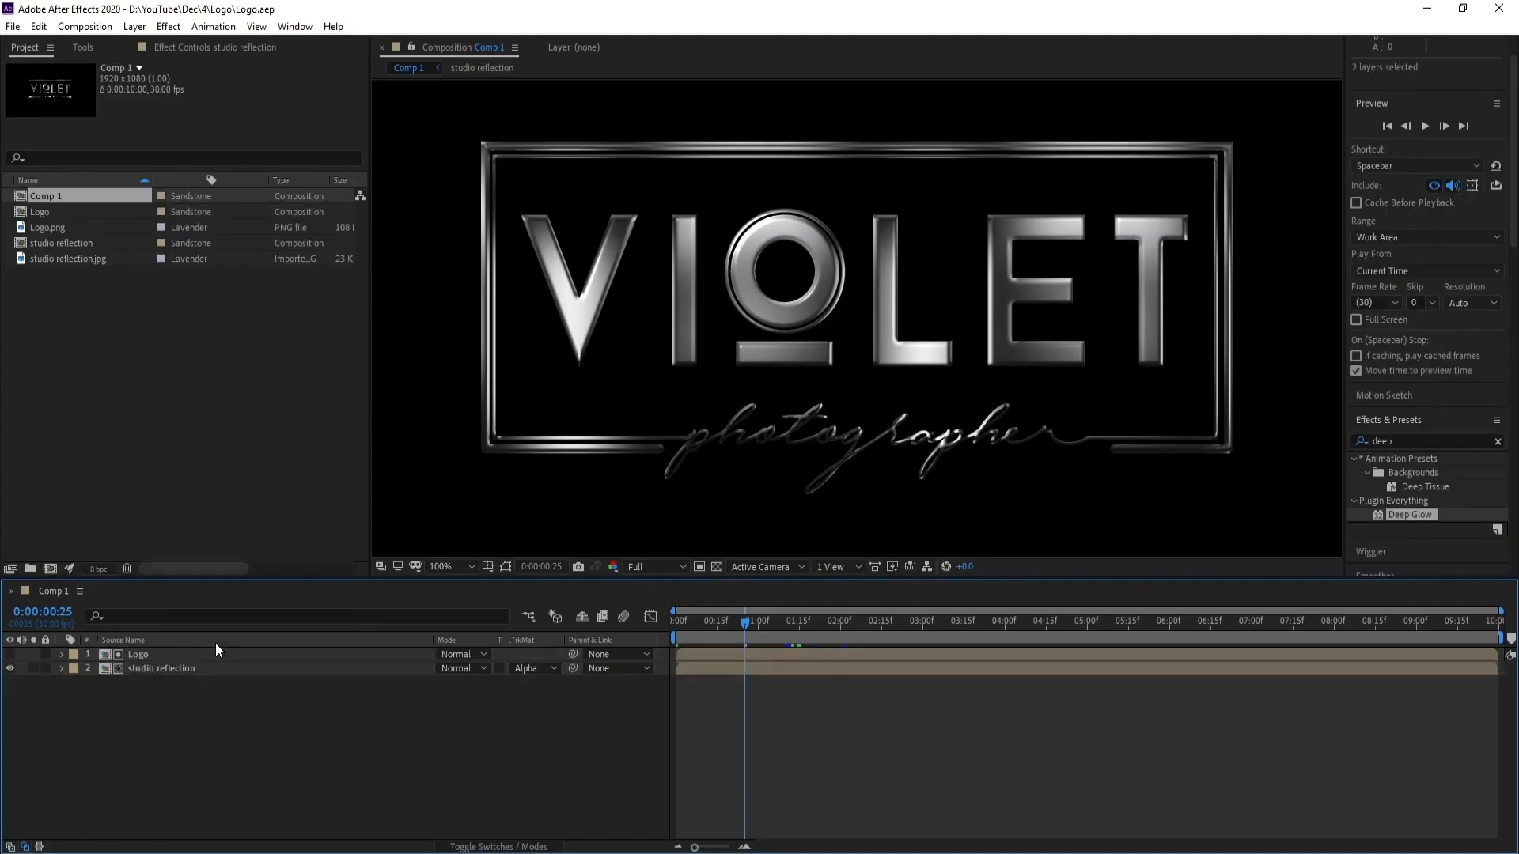
# Step: Pre-compose the Logo and studio reflection layers into a new composition named Gold Logo
pyautogui.moveTo(133, 708); pyautogui.dragTo(163, 652)
pyautogui.rightClick(164, 666)
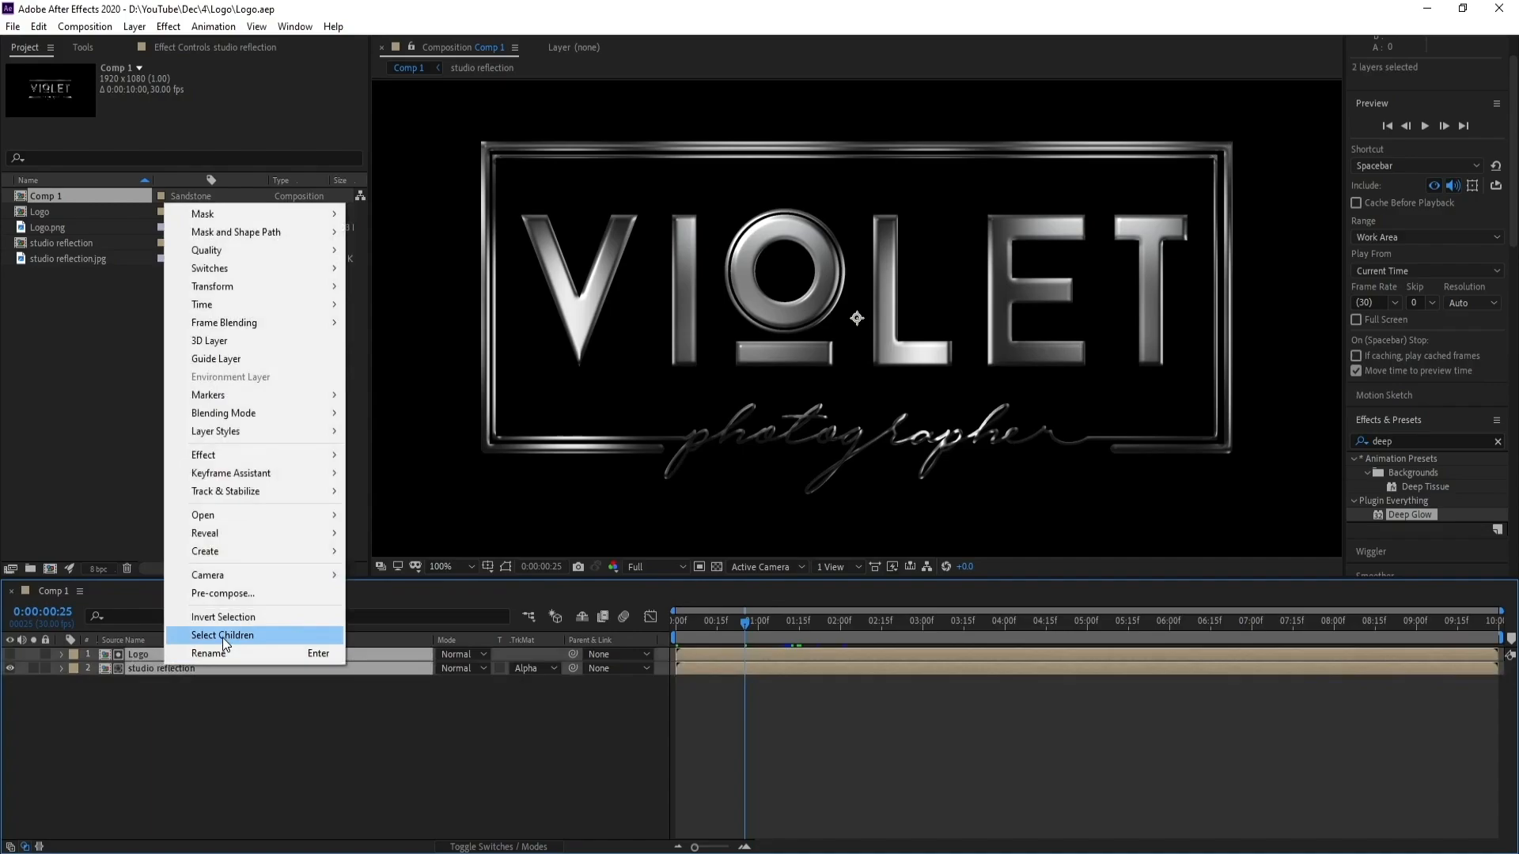
pyautogui.click(223, 593)
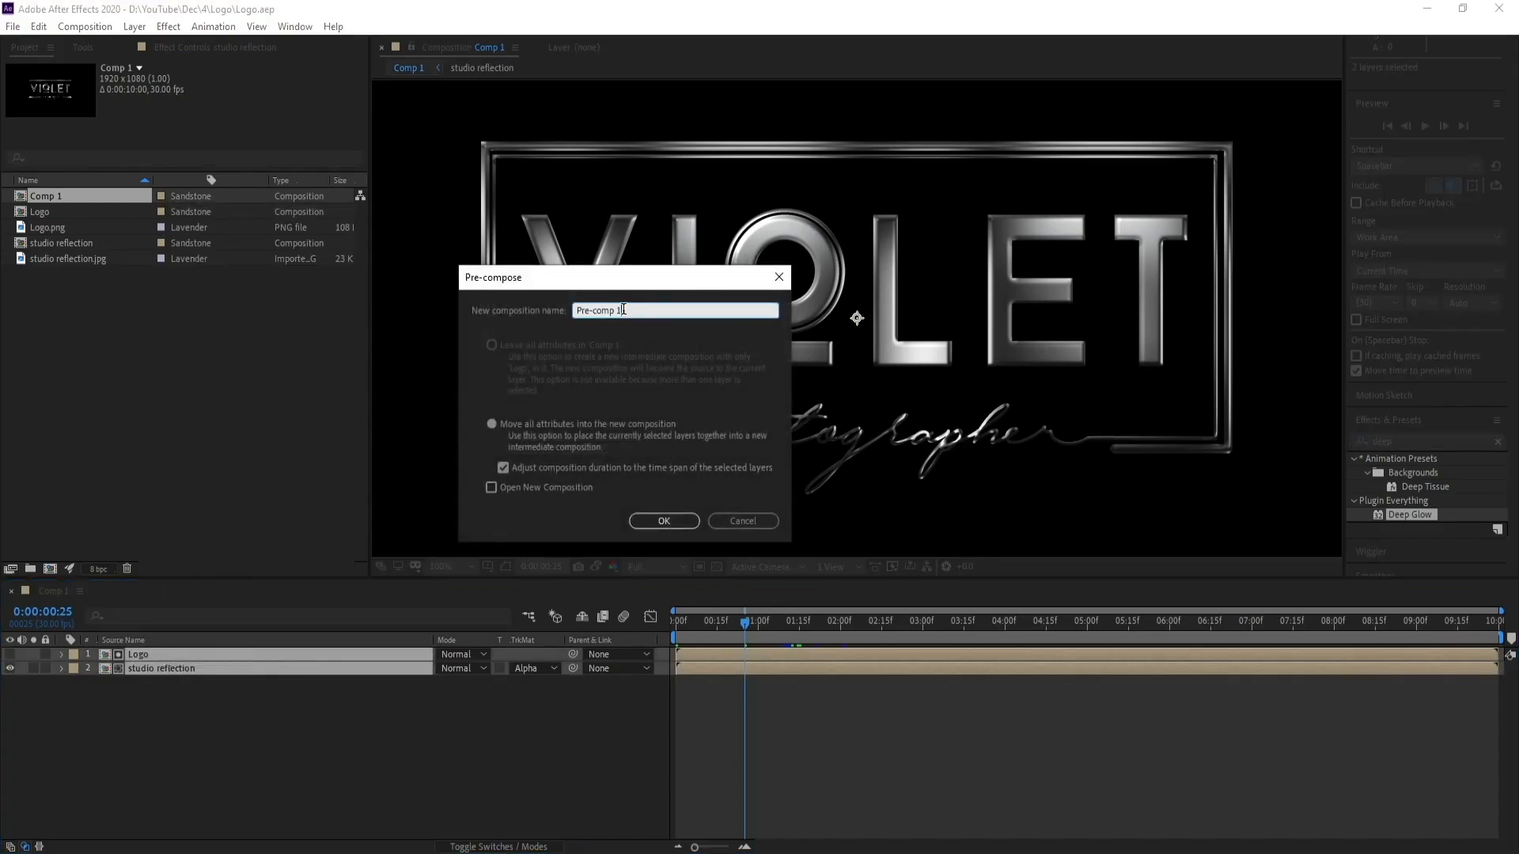
pyautogui.write('Gold Logo')
pyautogui.press('Return')
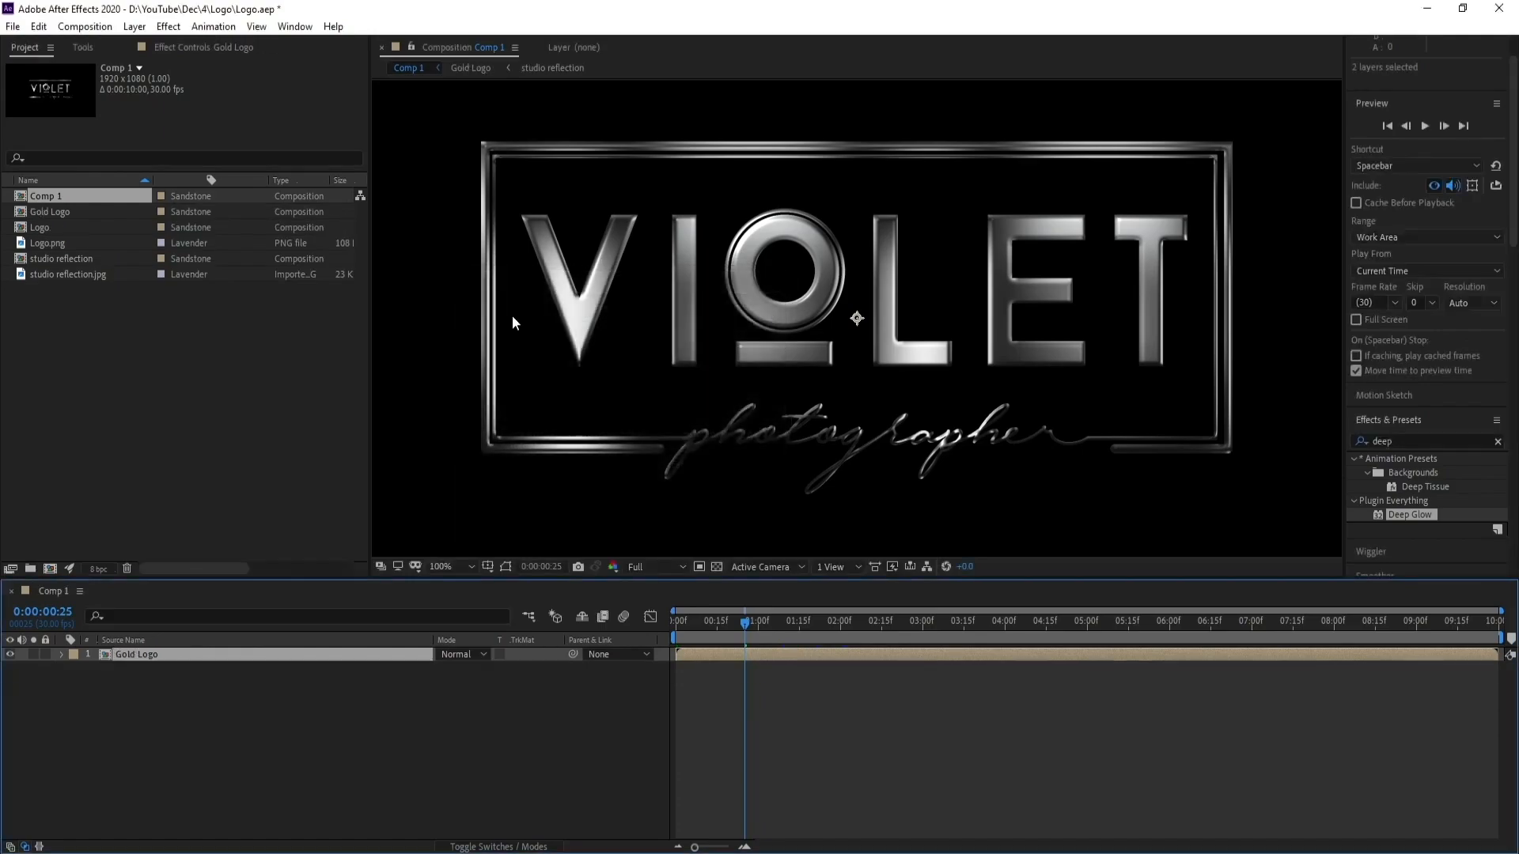
# Step: Create a black 1920 x 1080 px solid layer named Particular above Gold Logo
pyautogui.scroll(-2, 726, 301)
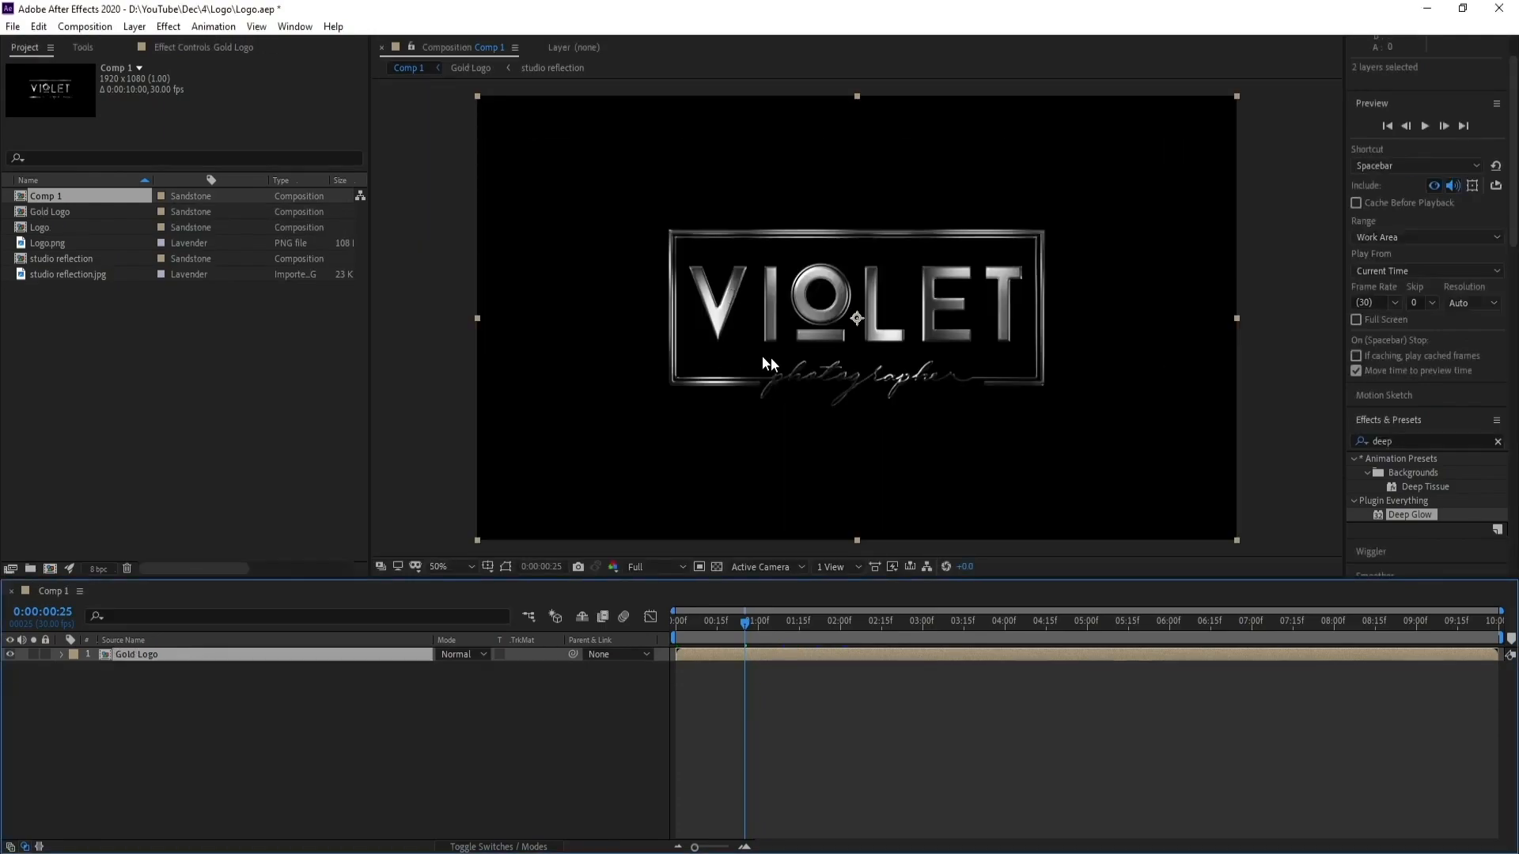
pyautogui.click(145, 48)
pyautogui.click(135, 26)
pyautogui.moveTo(348, 46)
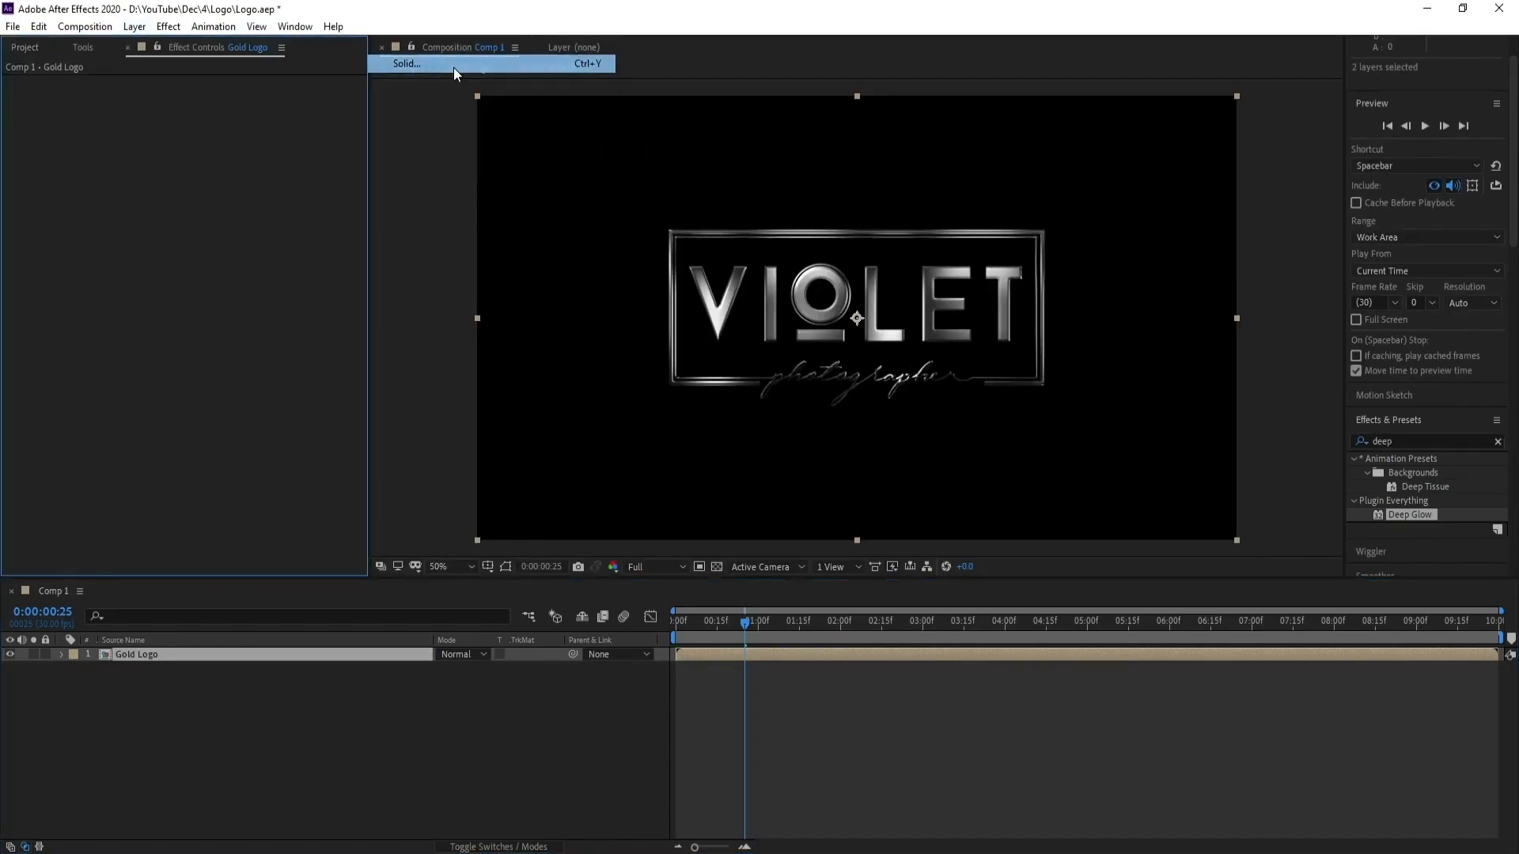
pyautogui.click(453, 67)
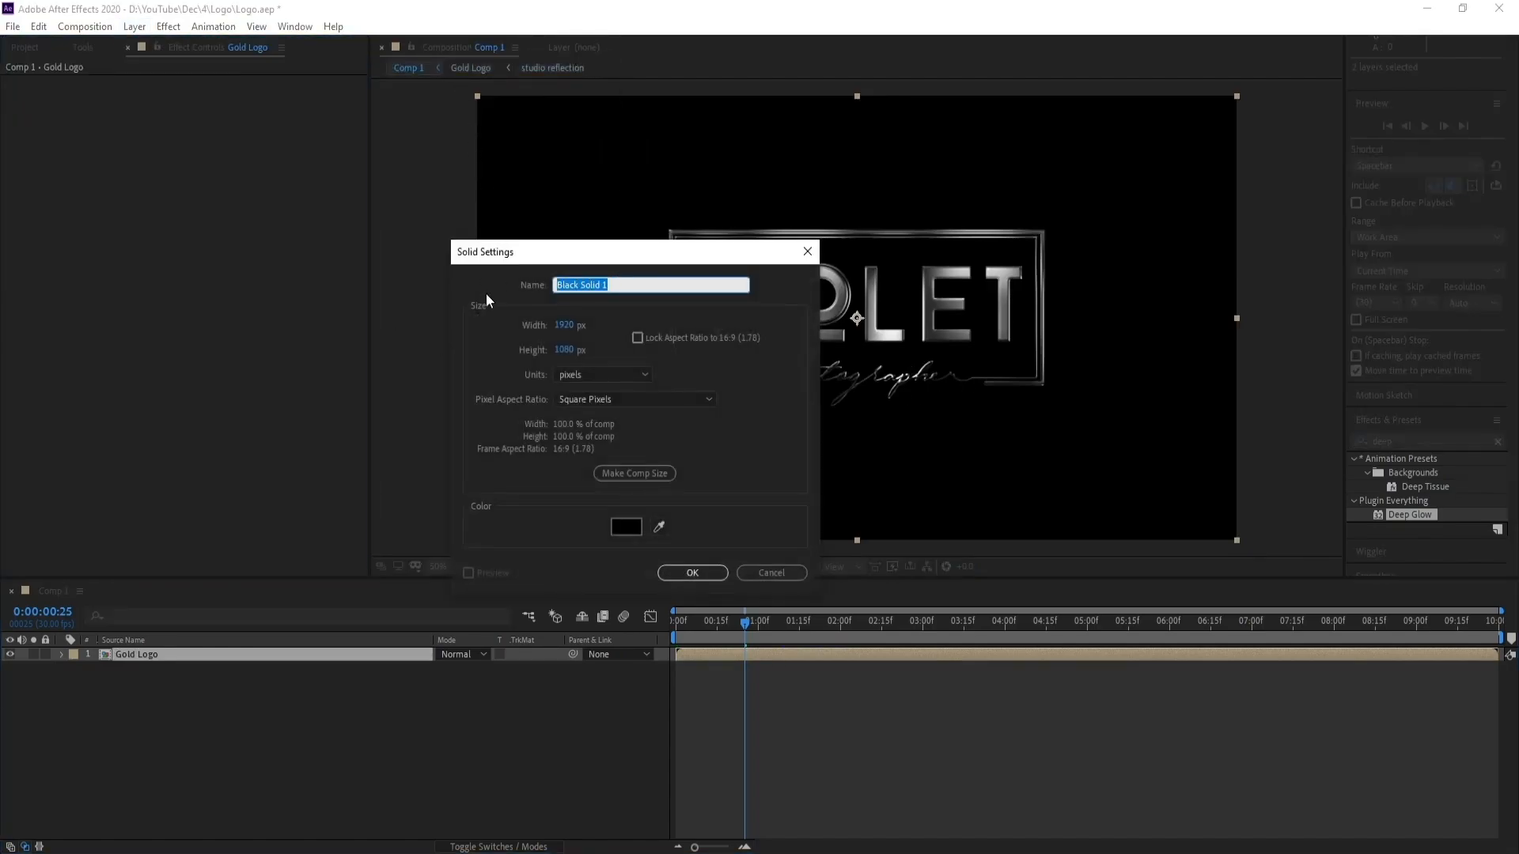
pyautogui.write('Particular')
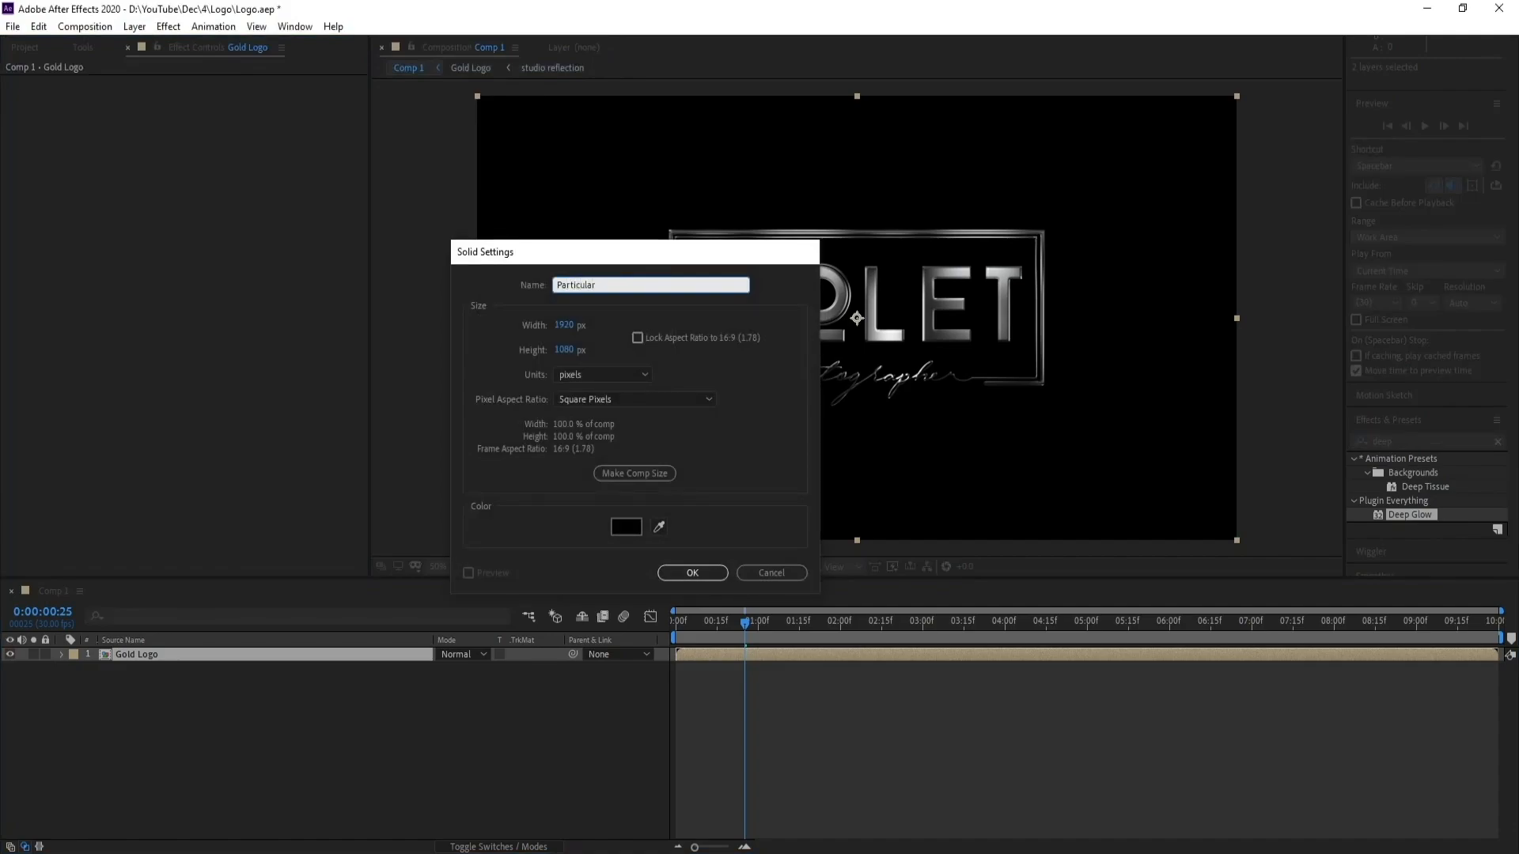
pyautogui.press('Return')
# Step: Apply Trapcode Particular to the Particular solid, go to 0:00:02:04 and expand its Emitter (Master) settings
pyautogui.click(168, 26)
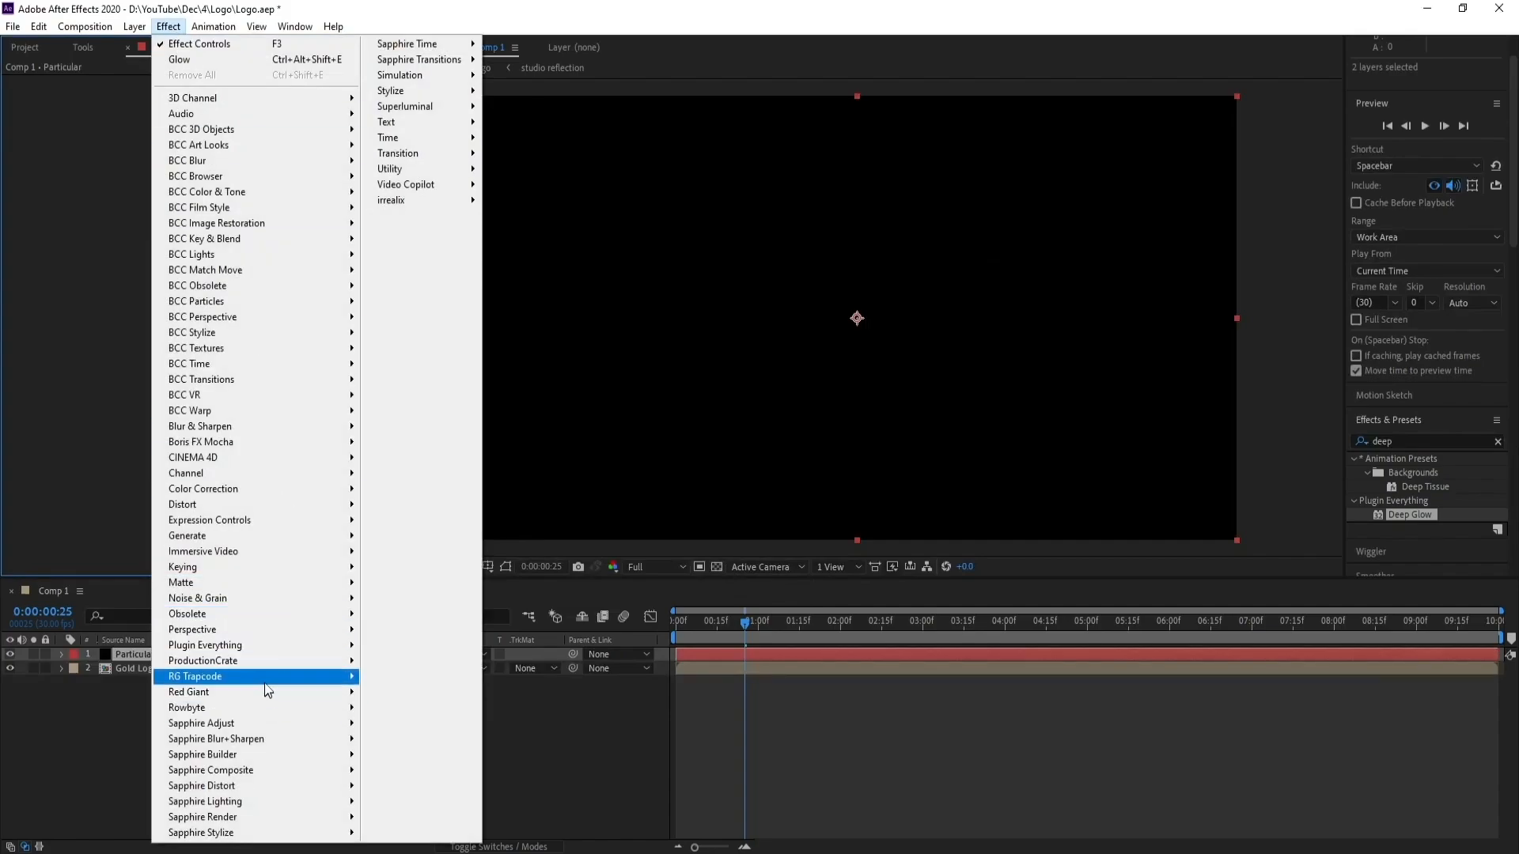
pyautogui.moveTo(264, 682)
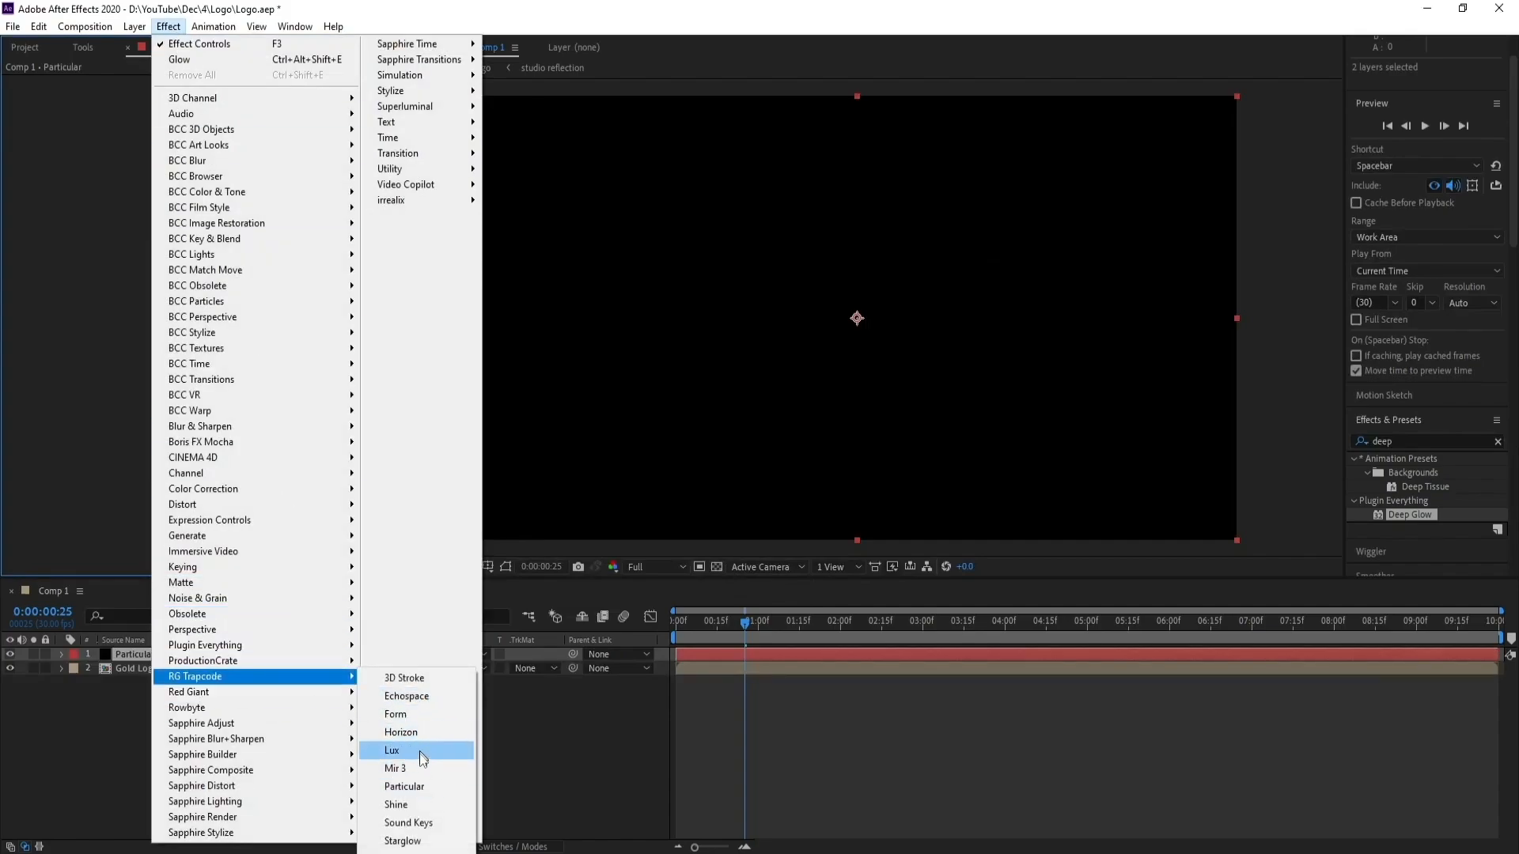
pyautogui.click(421, 788)
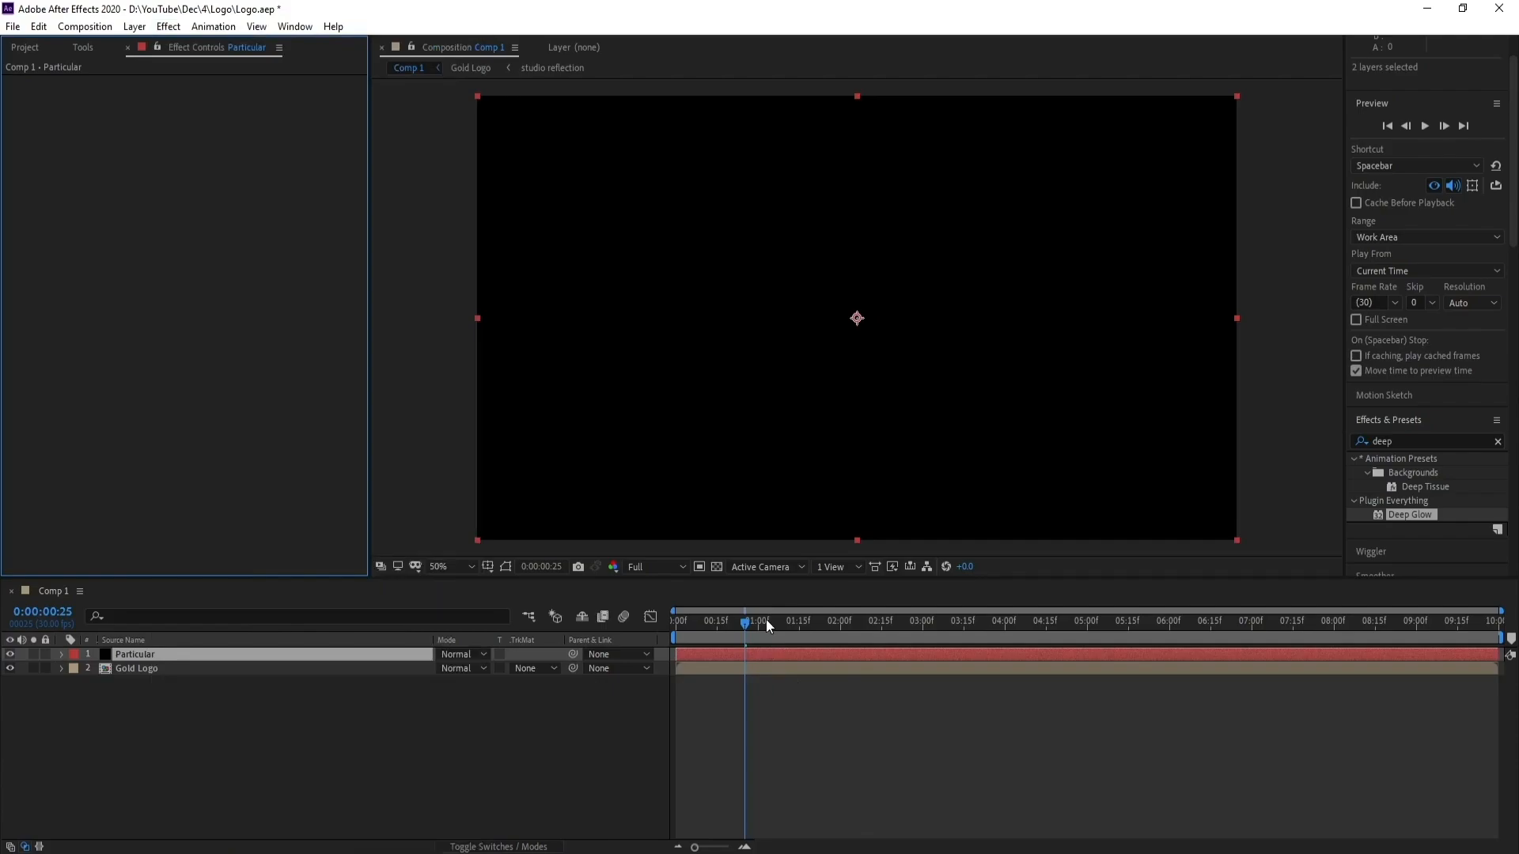
pyautogui.moveTo(766, 624); pyautogui.dragTo(851, 623)
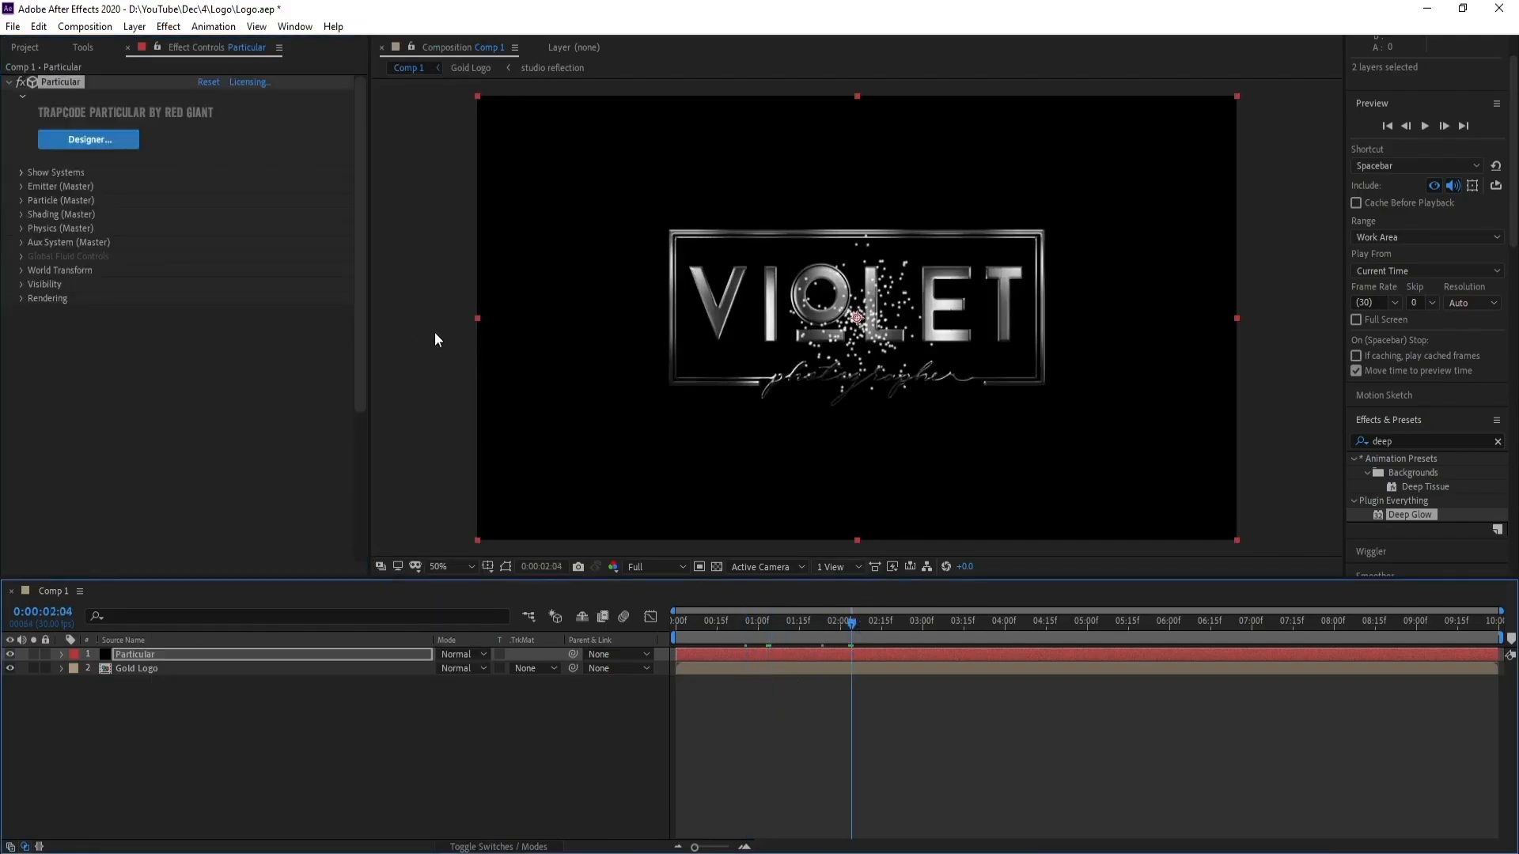
pyautogui.click(21, 187)
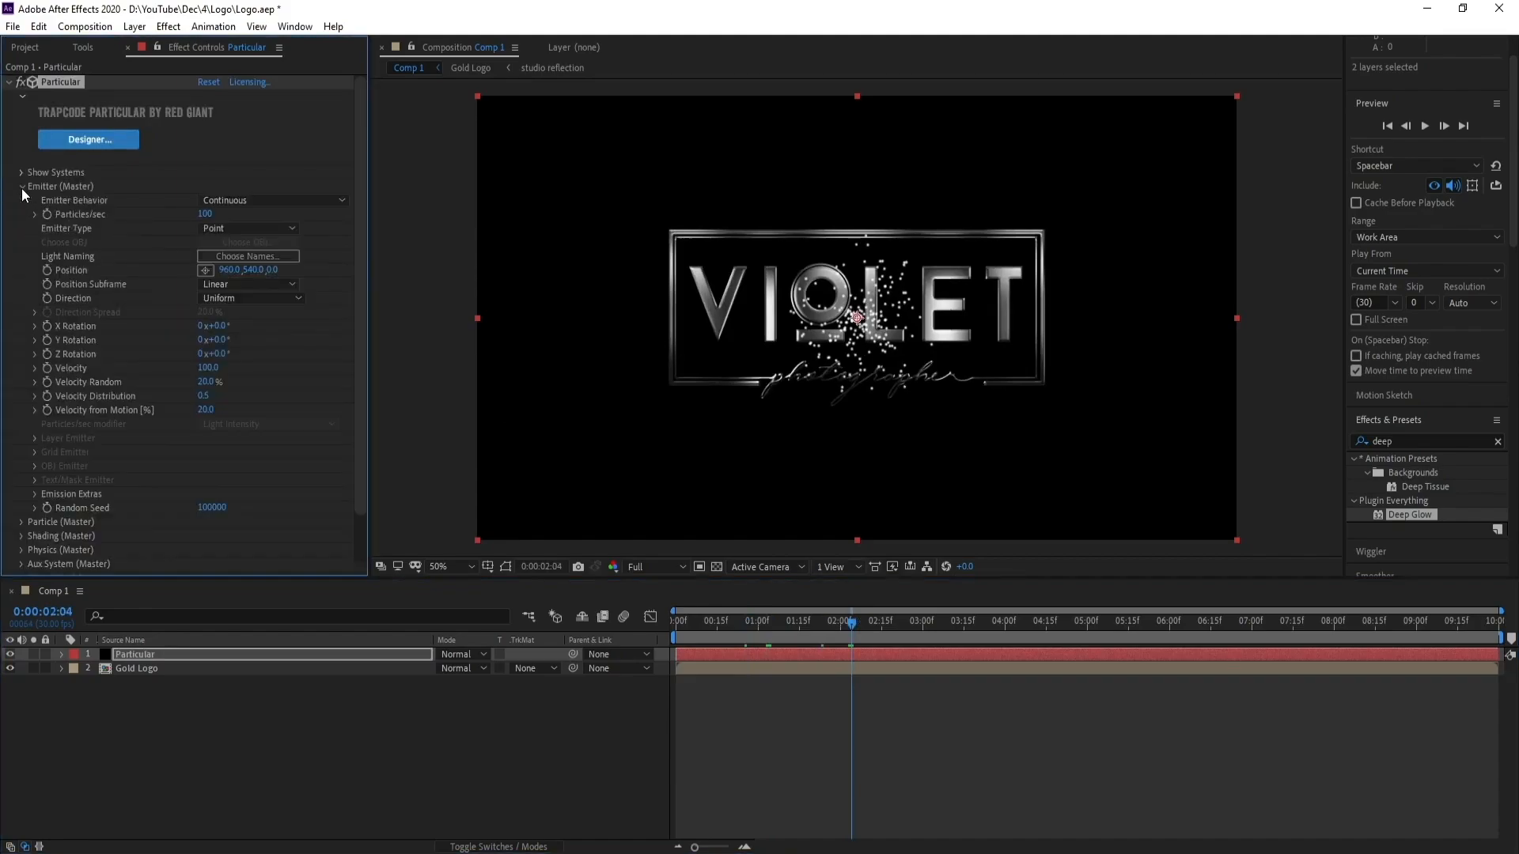
# Step: Turn the Gold Logo layer into a 3D layer
pyautogui.click(264, 230)
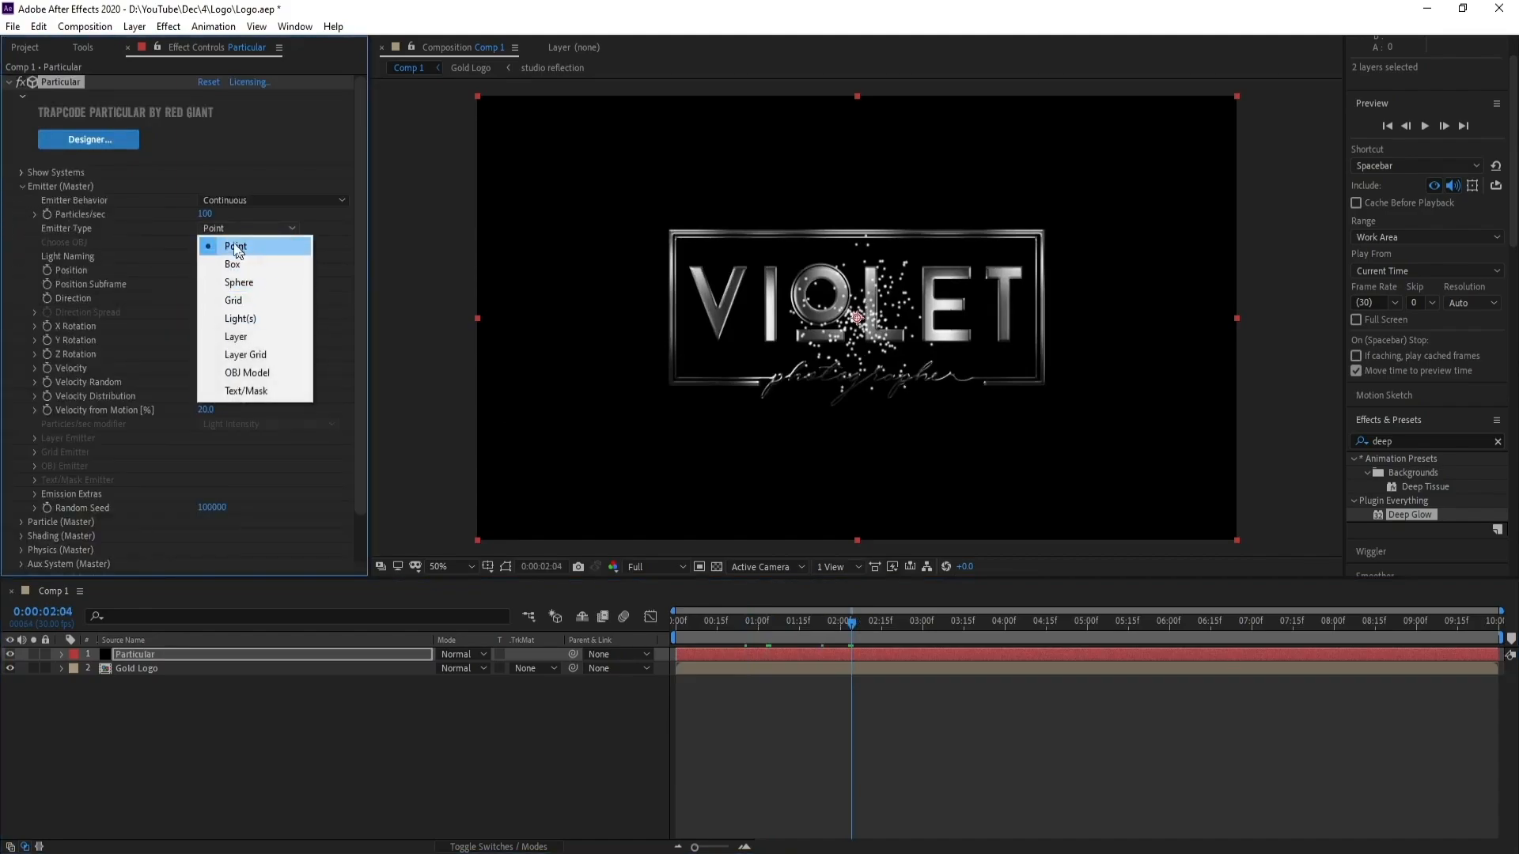
pyautogui.click(212, 738)
pyautogui.click(112, 671)
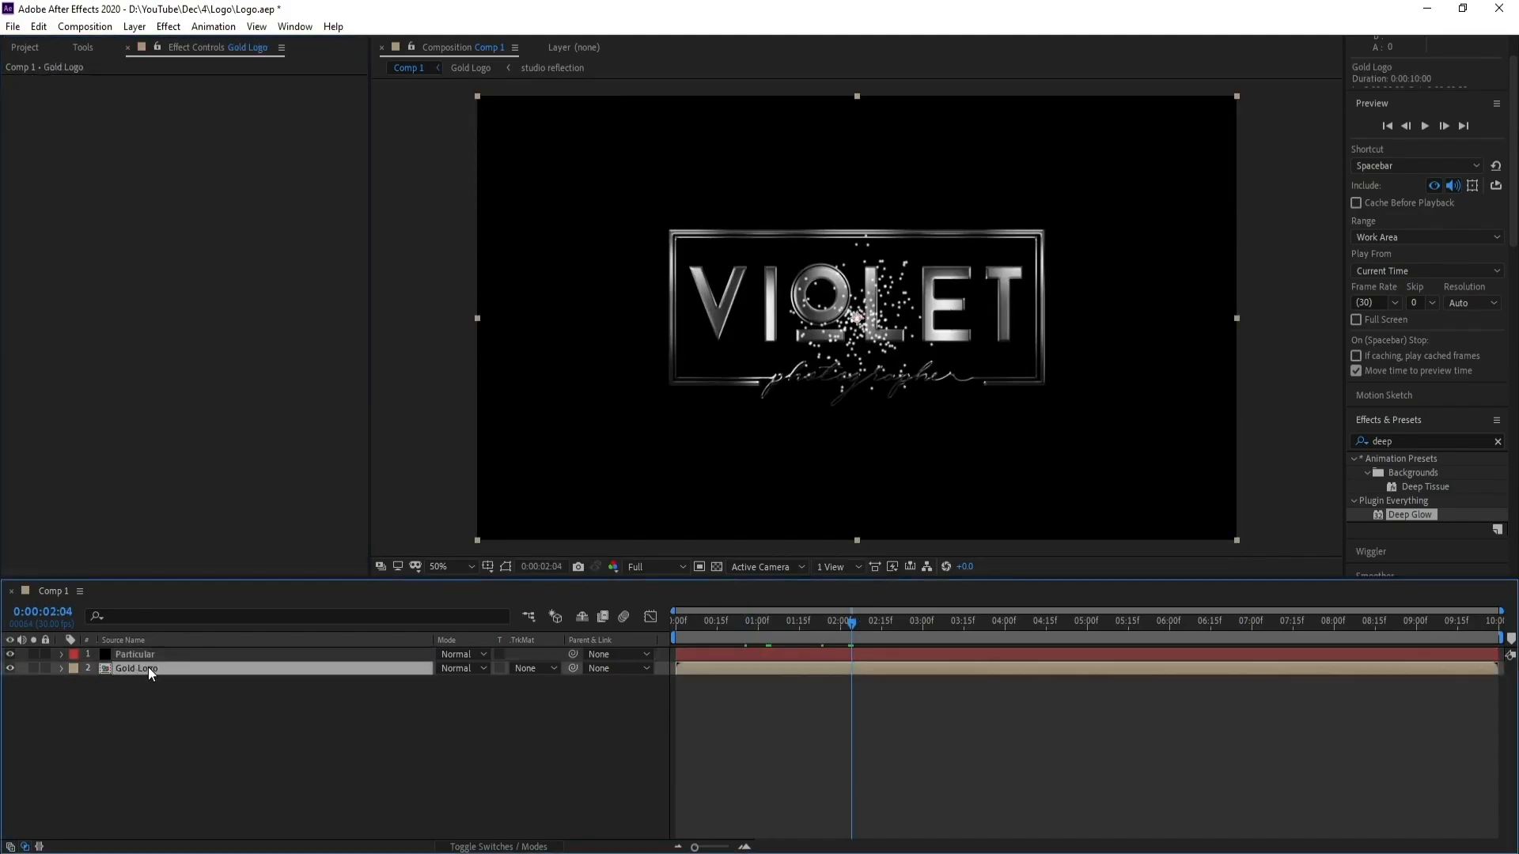
pyautogui.click(489, 847)
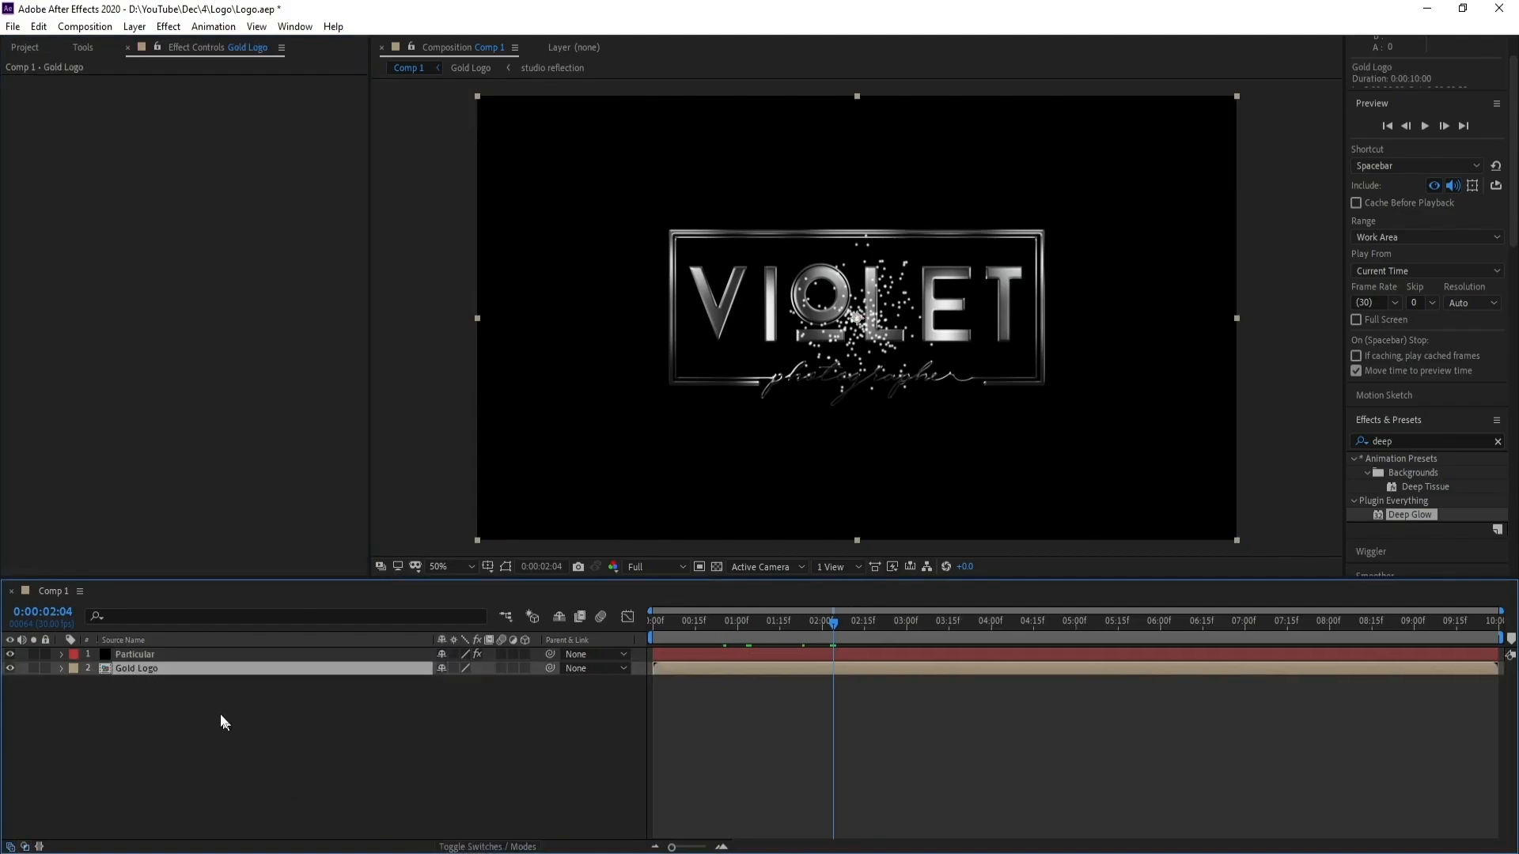
pyautogui.click(527, 671)
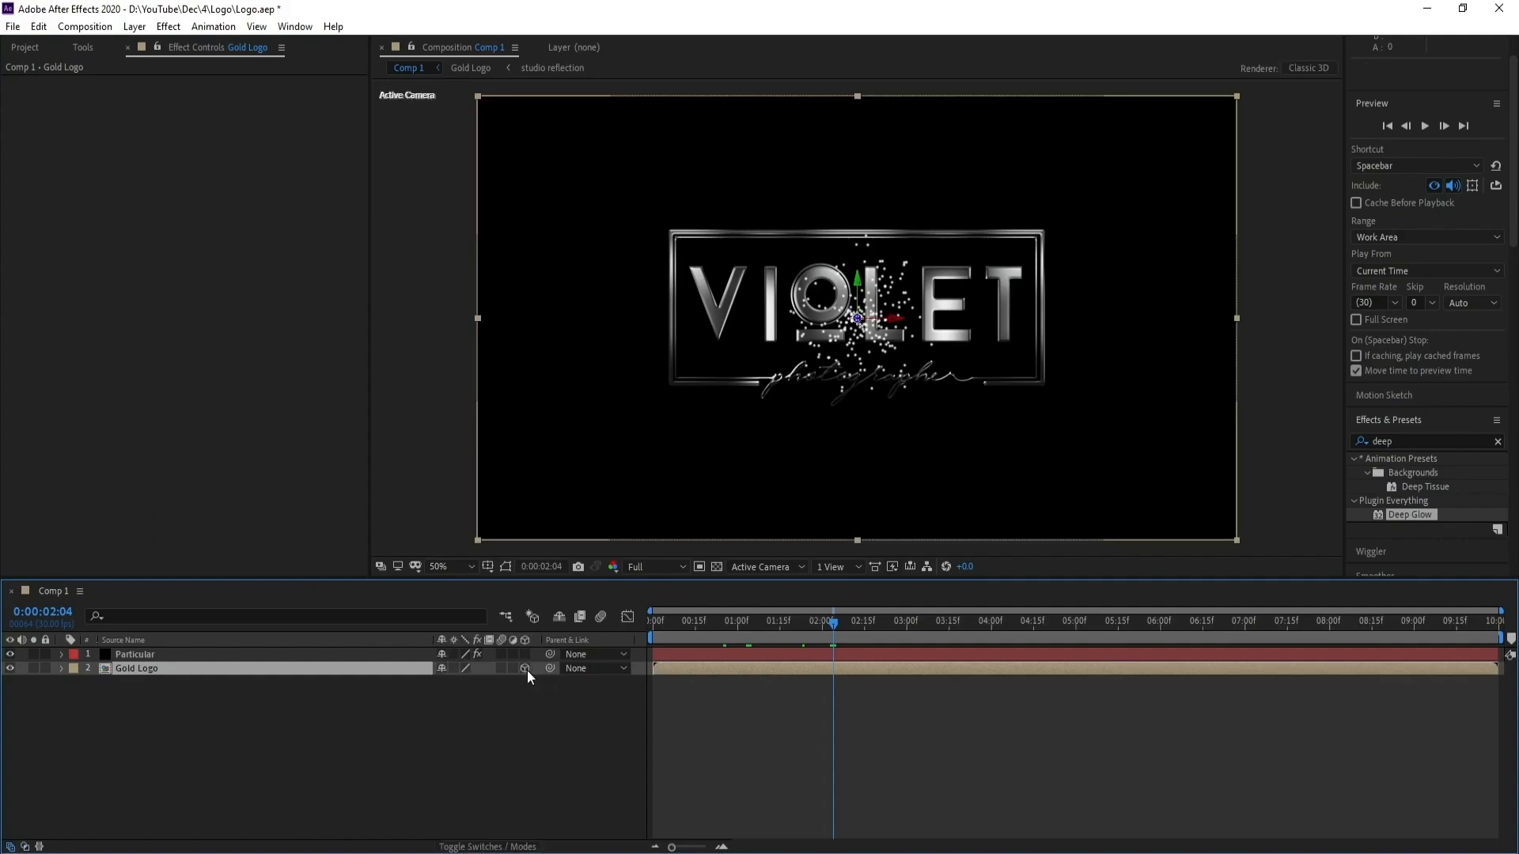
# Step: Set Particular's Emitter Type to Layer, using Gold Logo as the emitting layer and None for Layer RGB Usage
pyautogui.click(155, 659)
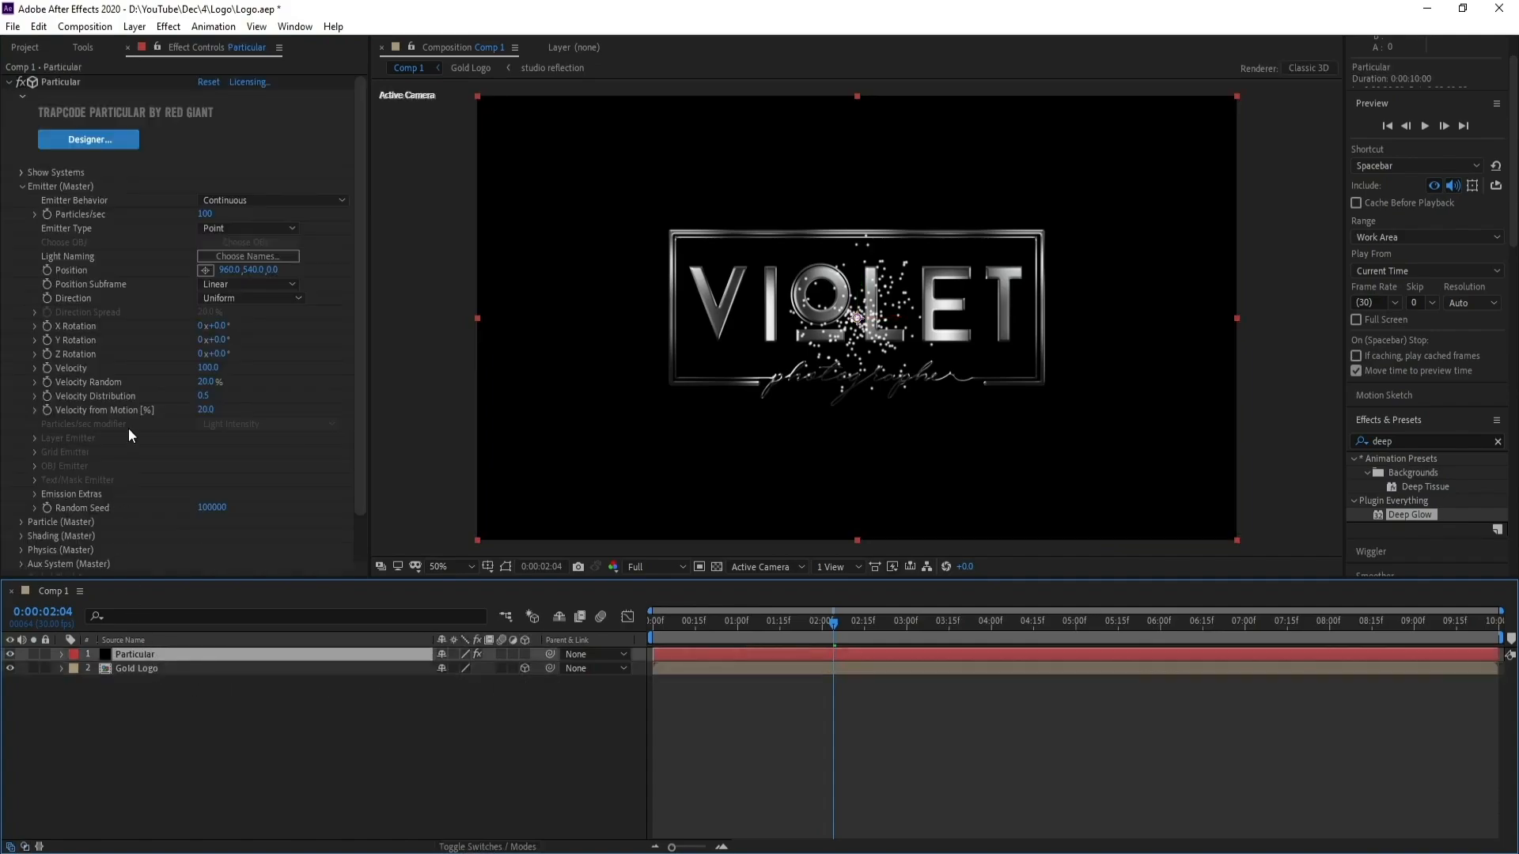
pyautogui.click(215, 230)
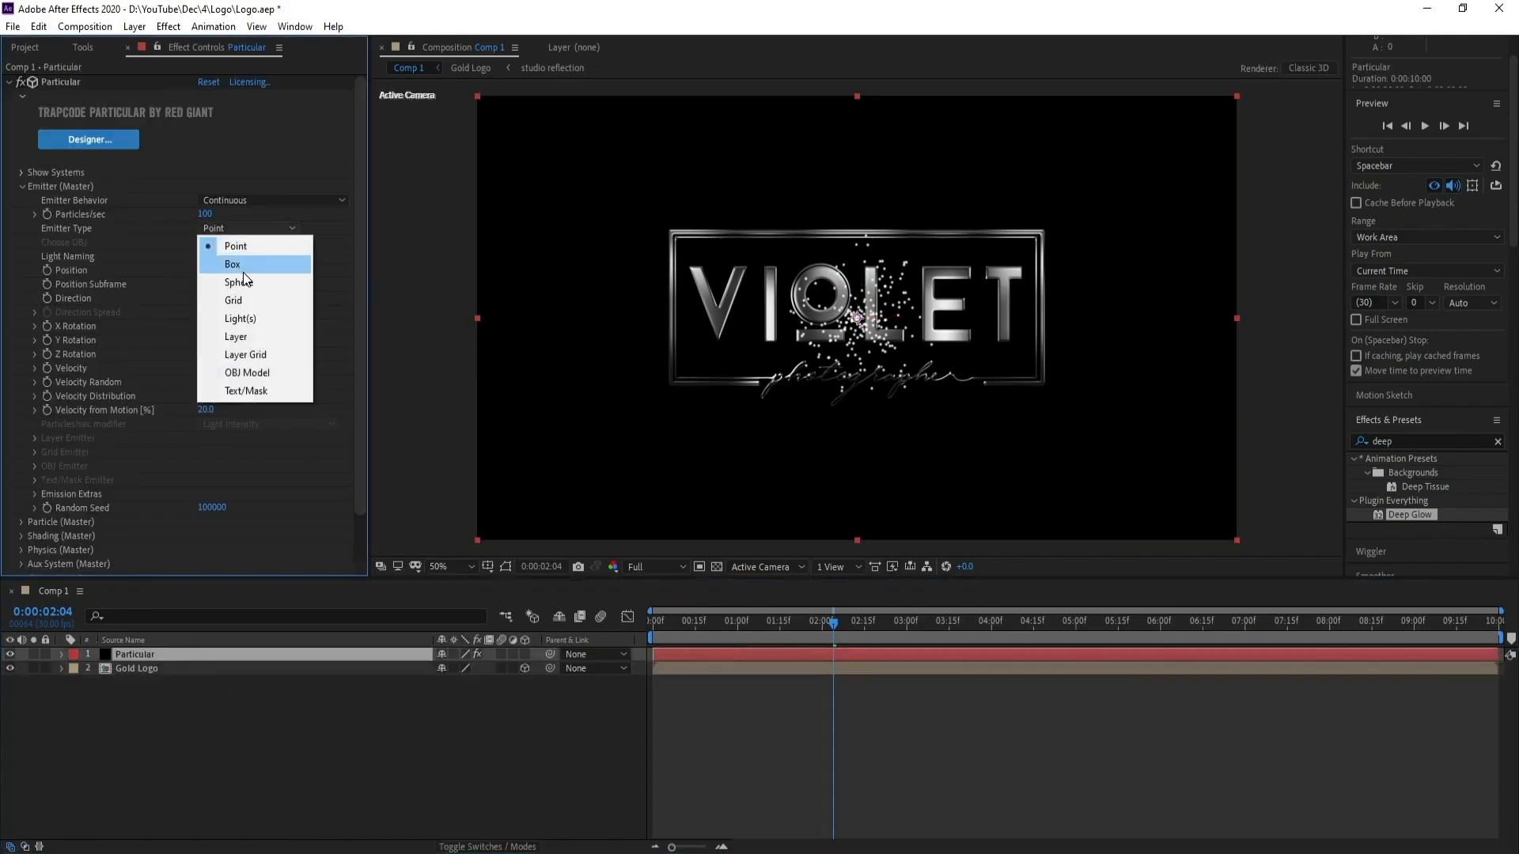
pyautogui.click(260, 333)
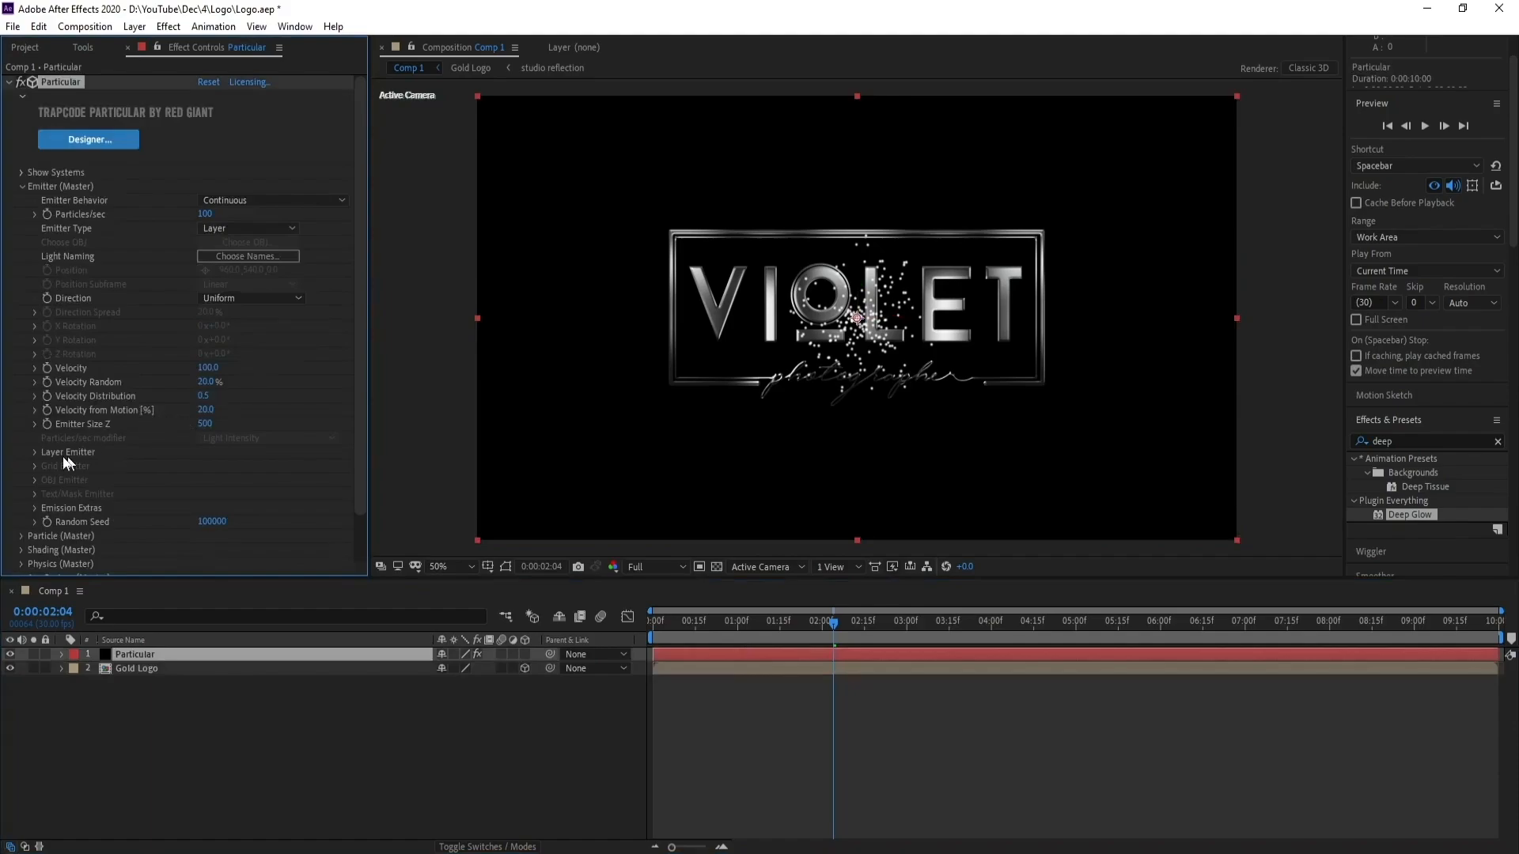
pyautogui.click(35, 454)
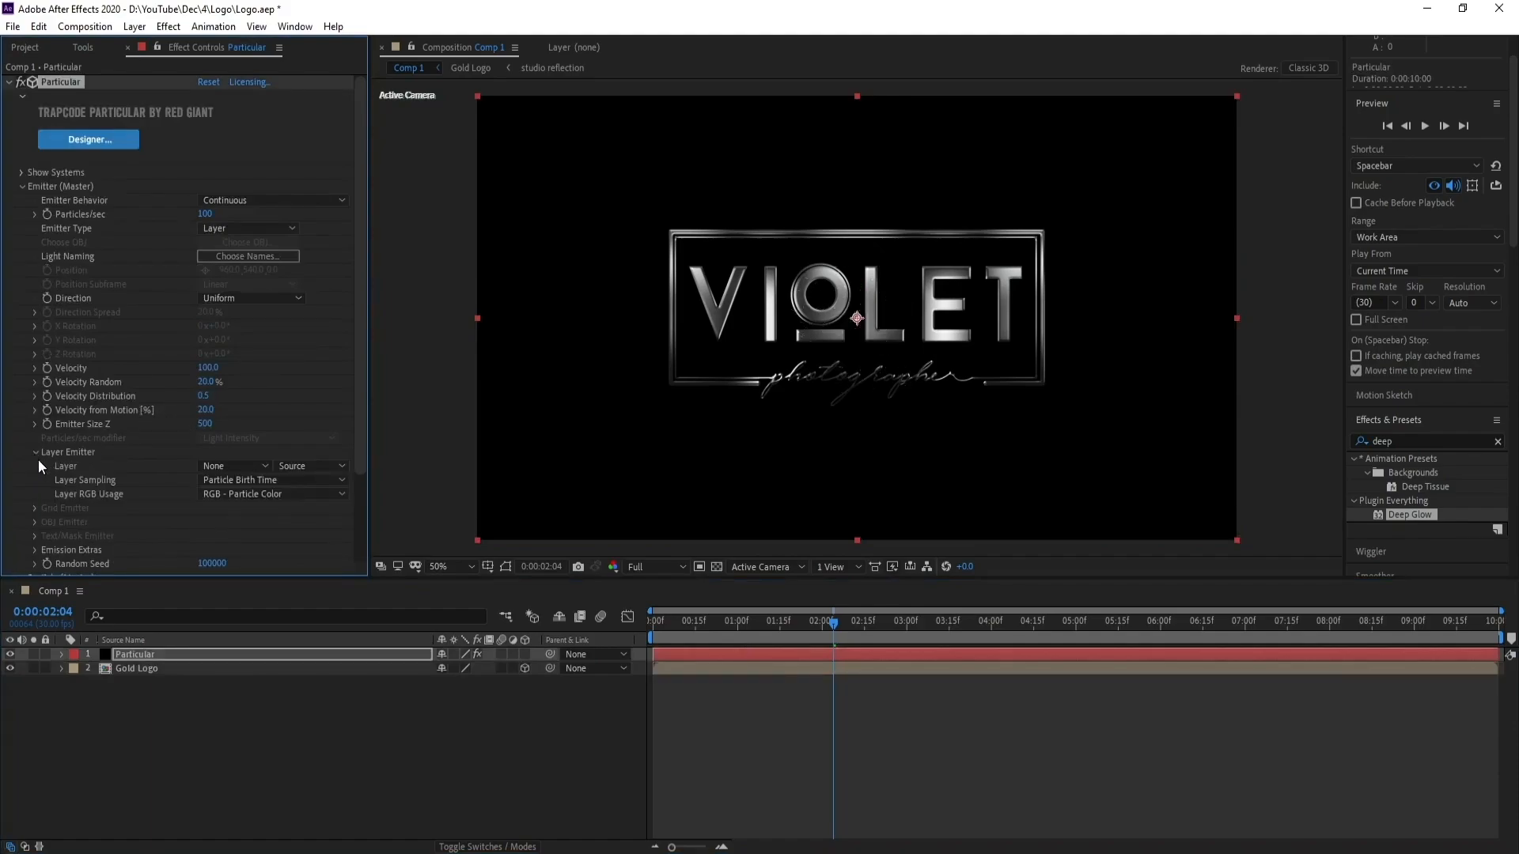
pyautogui.click(214, 467)
pyautogui.click(244, 524)
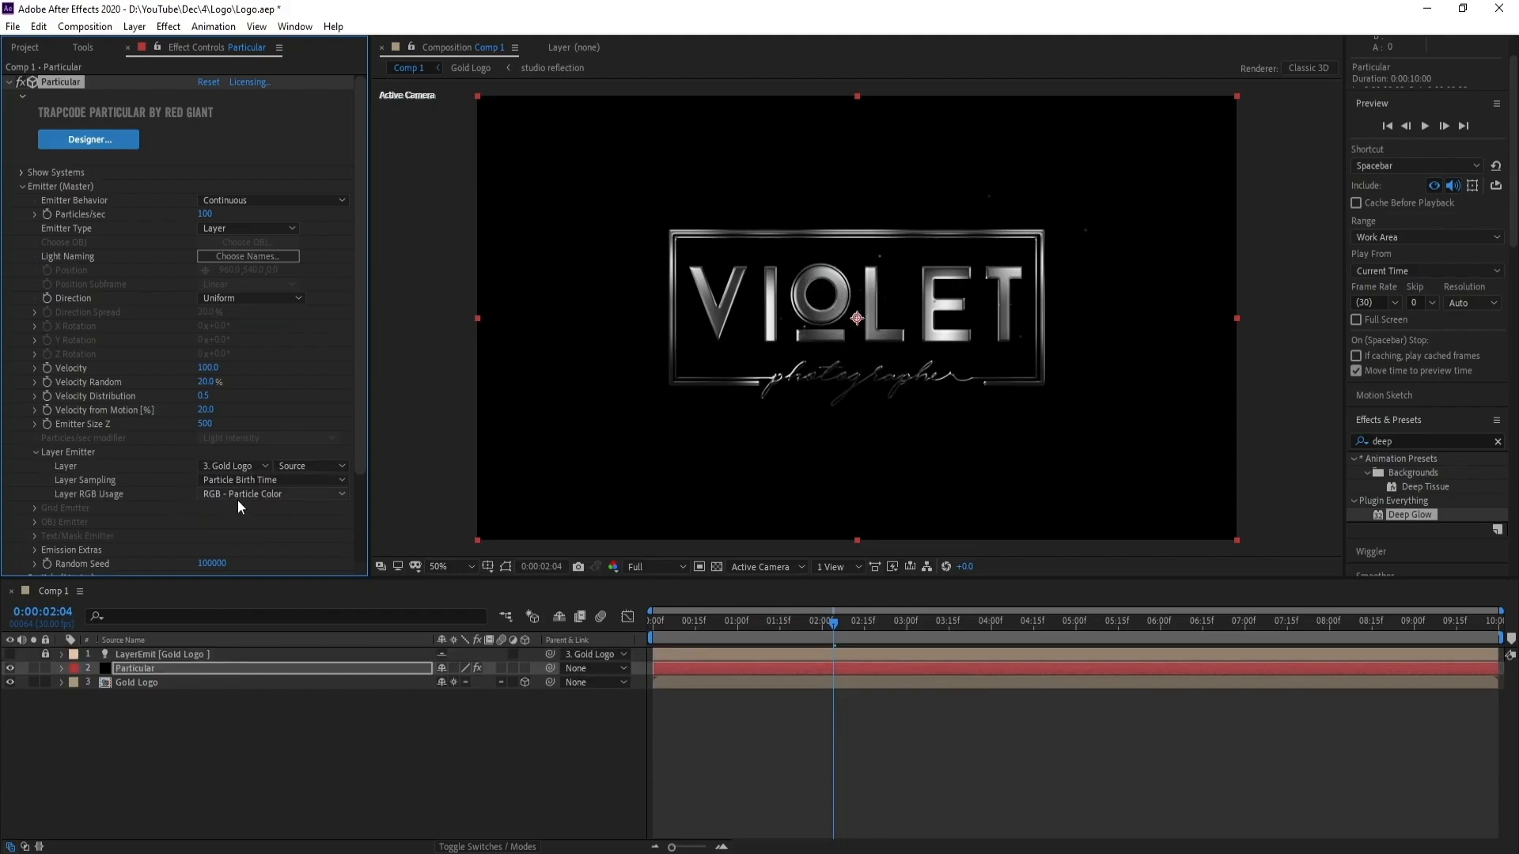
pyautogui.click(236, 494)
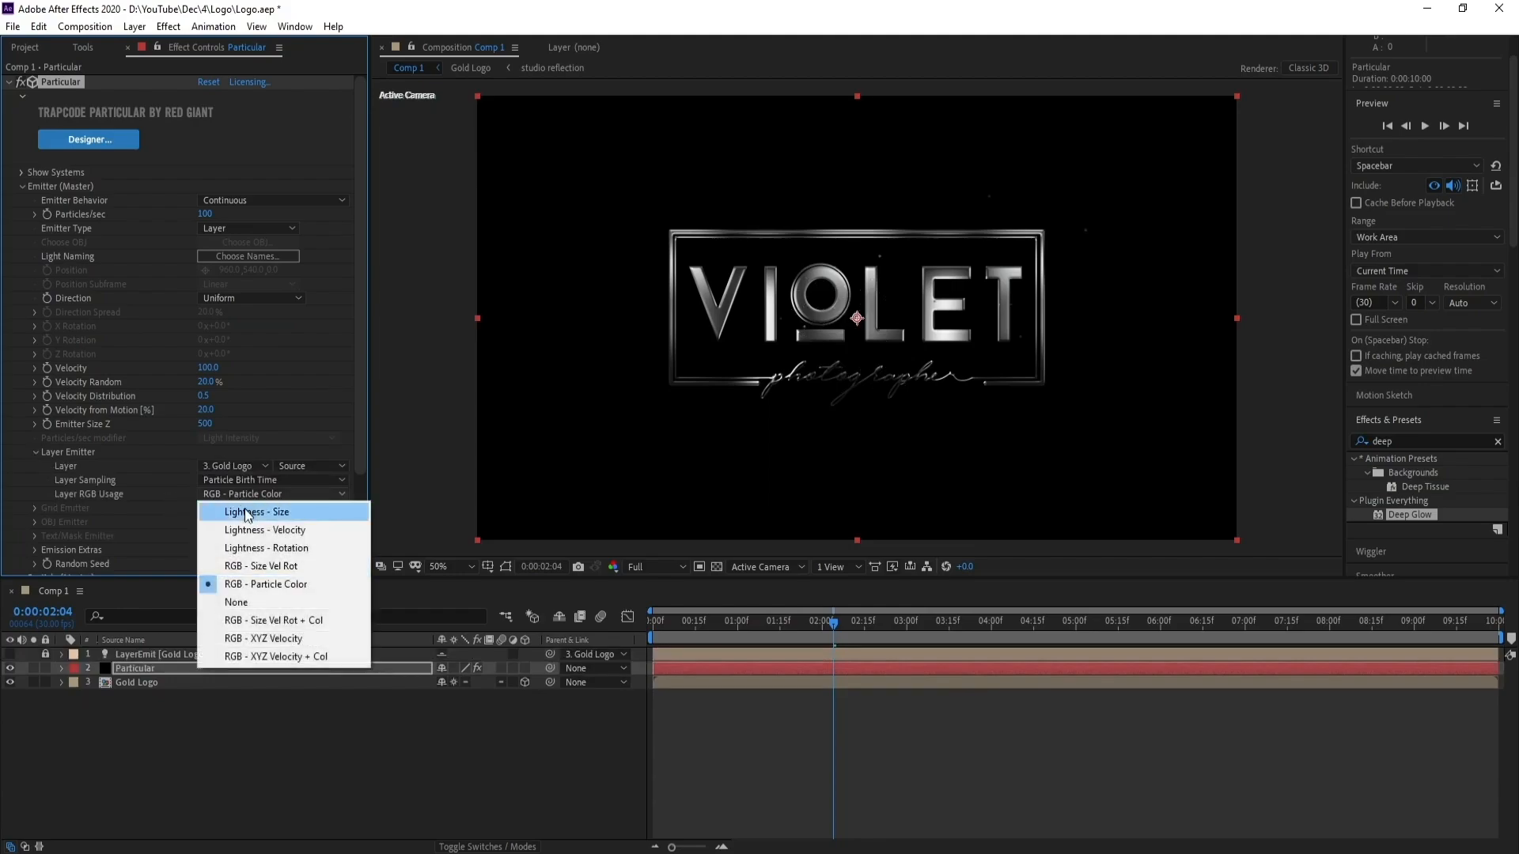
pyautogui.click(257, 605)
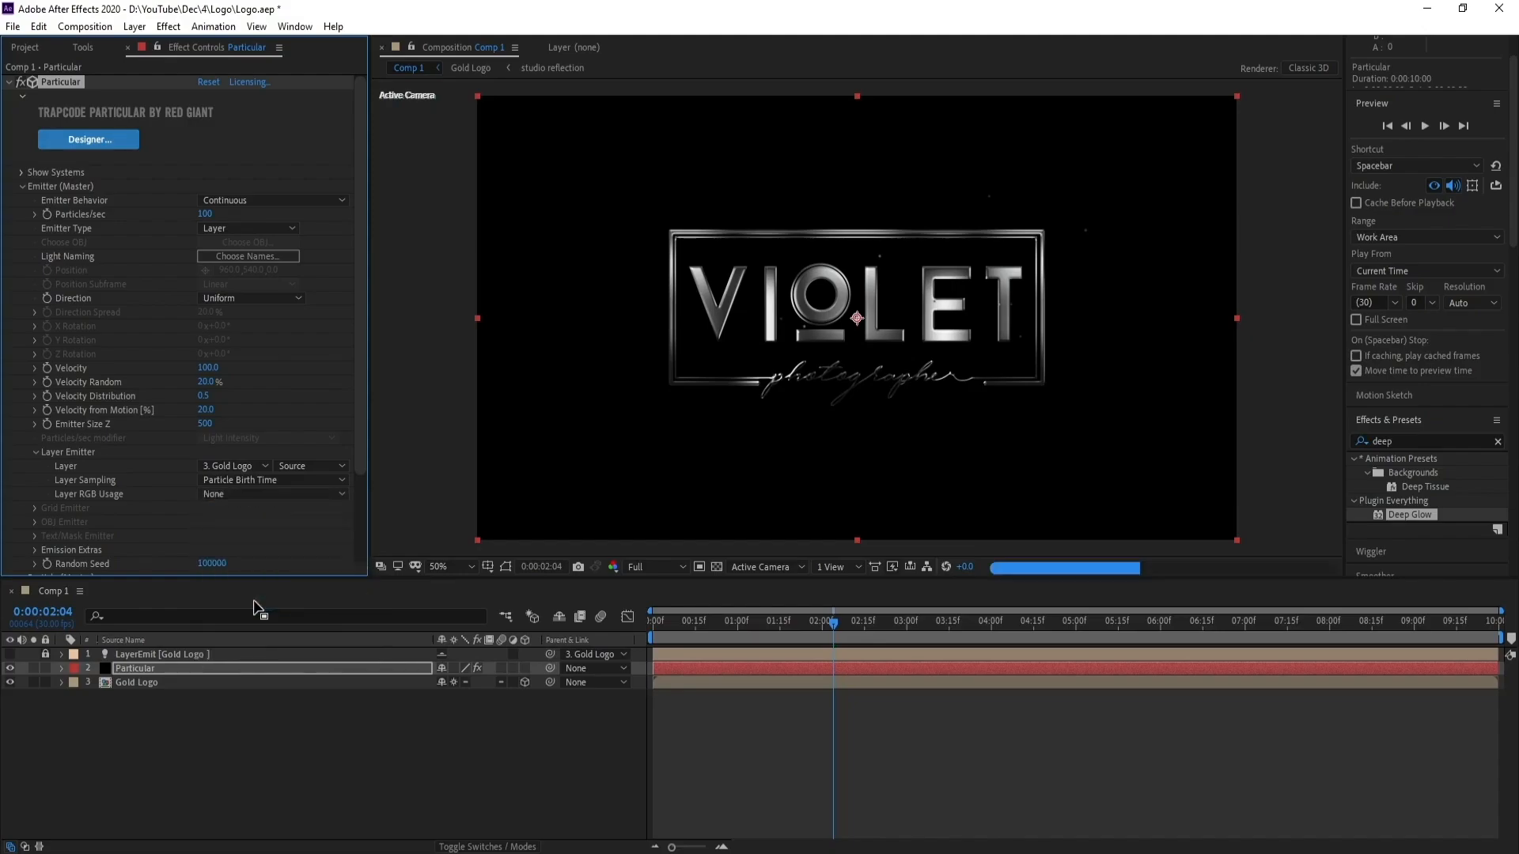
# Step: Set the emitter's Velocity to 30 and its Velocity Random, Velocity Distribution, Velocity from Motion and Emitter Size Z to 0
pyautogui.click(208, 369)
pyautogui.write('3')
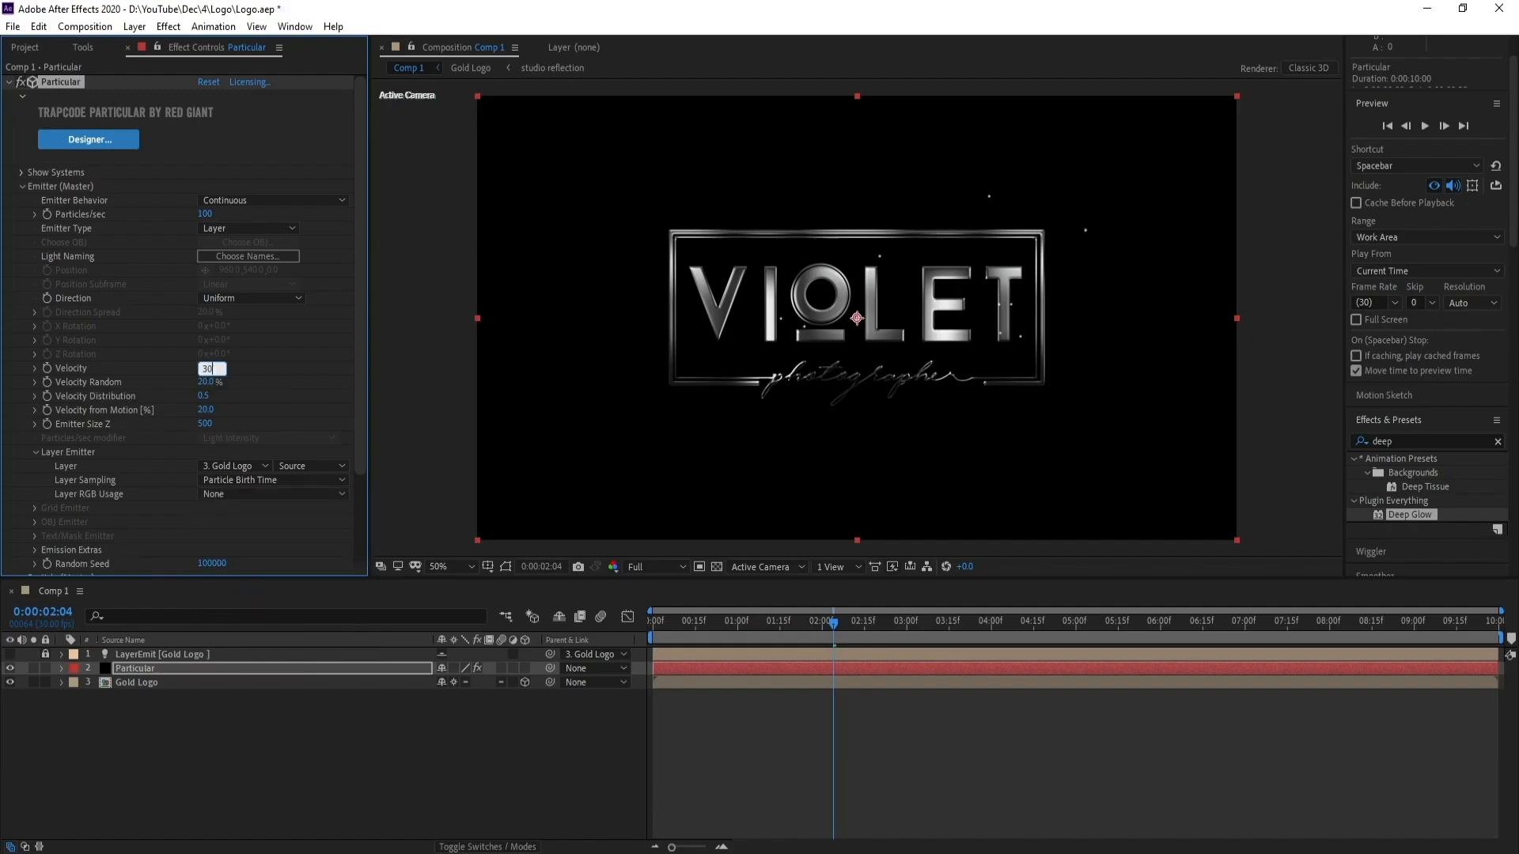
pyautogui.write('0')
pyautogui.press('Tab')
pyautogui.write('0')
pyautogui.press('Tab')
pyautogui.write('0')
pyautogui.press('Tab')
pyautogui.write('0')
pyautogui.press('Tab')
pyautogui.write('0')
pyautogui.press('Return')
# Step: Set the emitter's Particles/sec to 100000
pyautogui.click(204, 215)
pyautogui.click(222, 215)
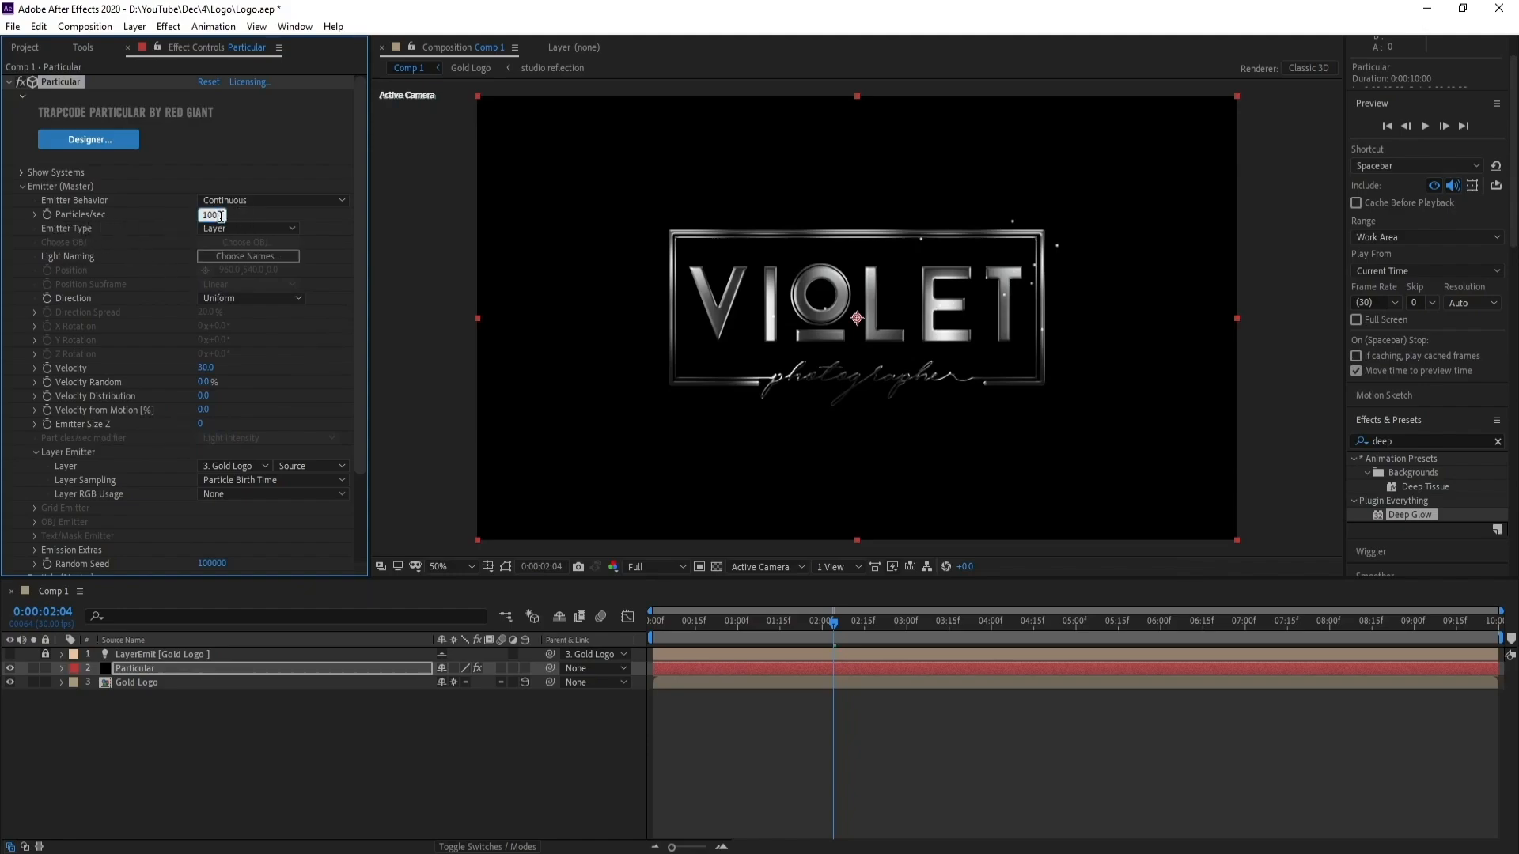
pyautogui.write('000')
pyautogui.press('Return')
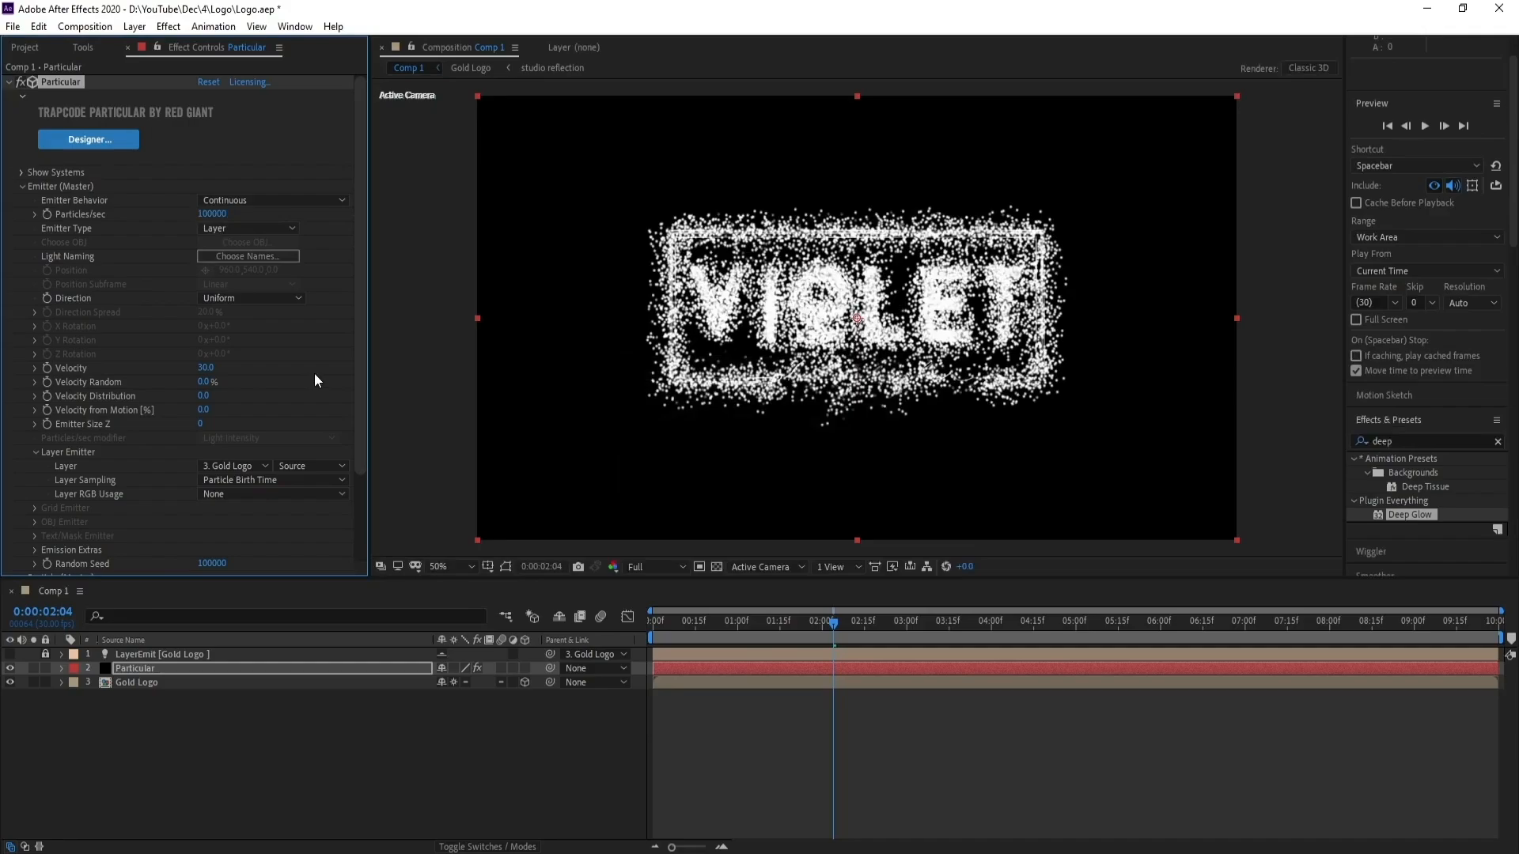
# Step: Set the particles' Life to 2 seconds, Life Random to 47% and Sphere Feather to 100
pyautogui.scroll(-3, 131, 484)
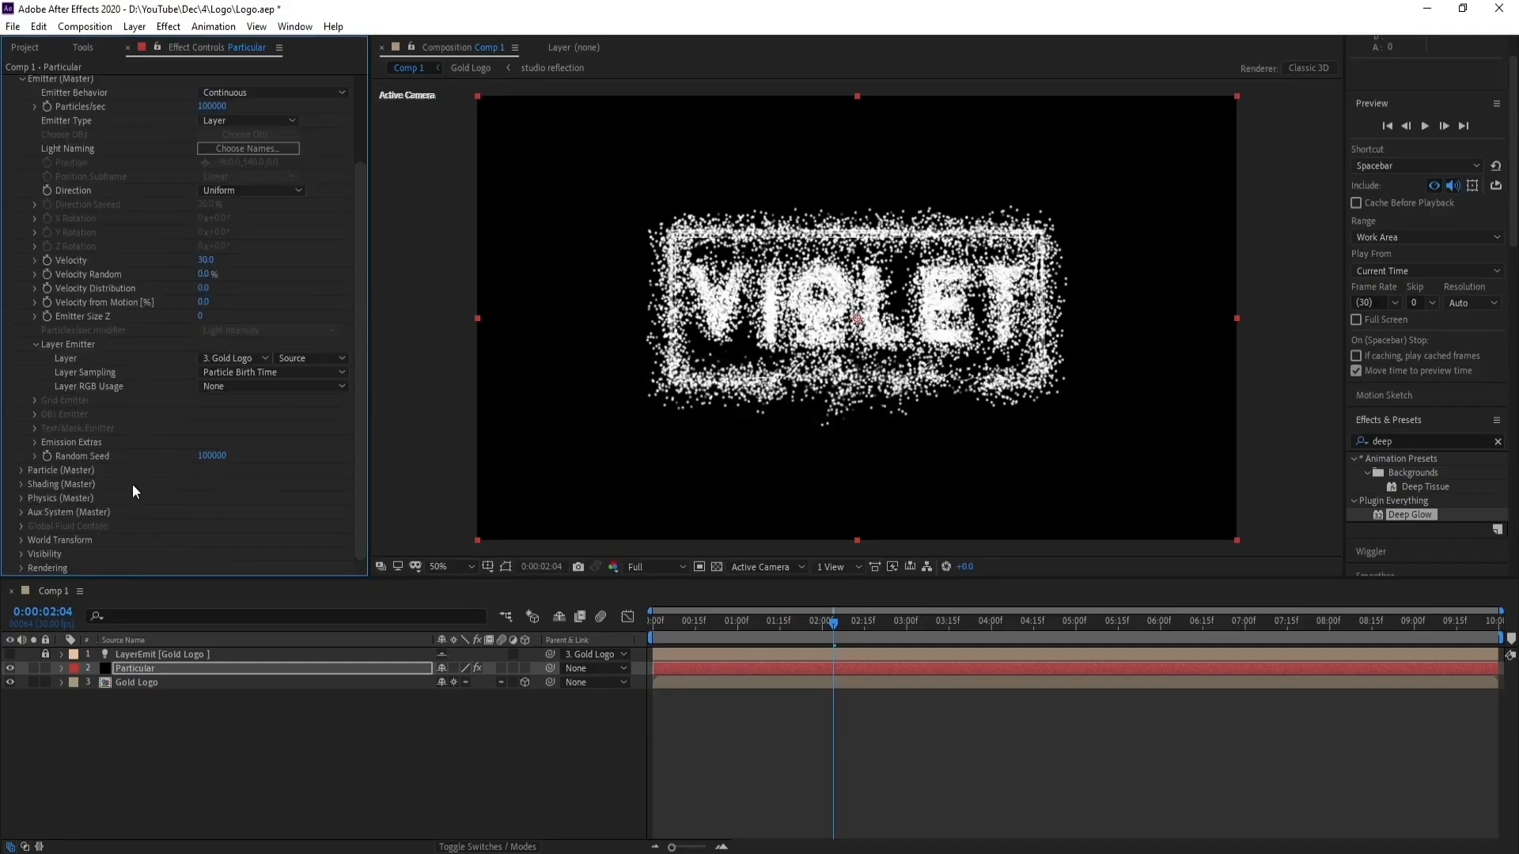
pyautogui.click(22, 475)
pyautogui.scroll(-5, 36, 386)
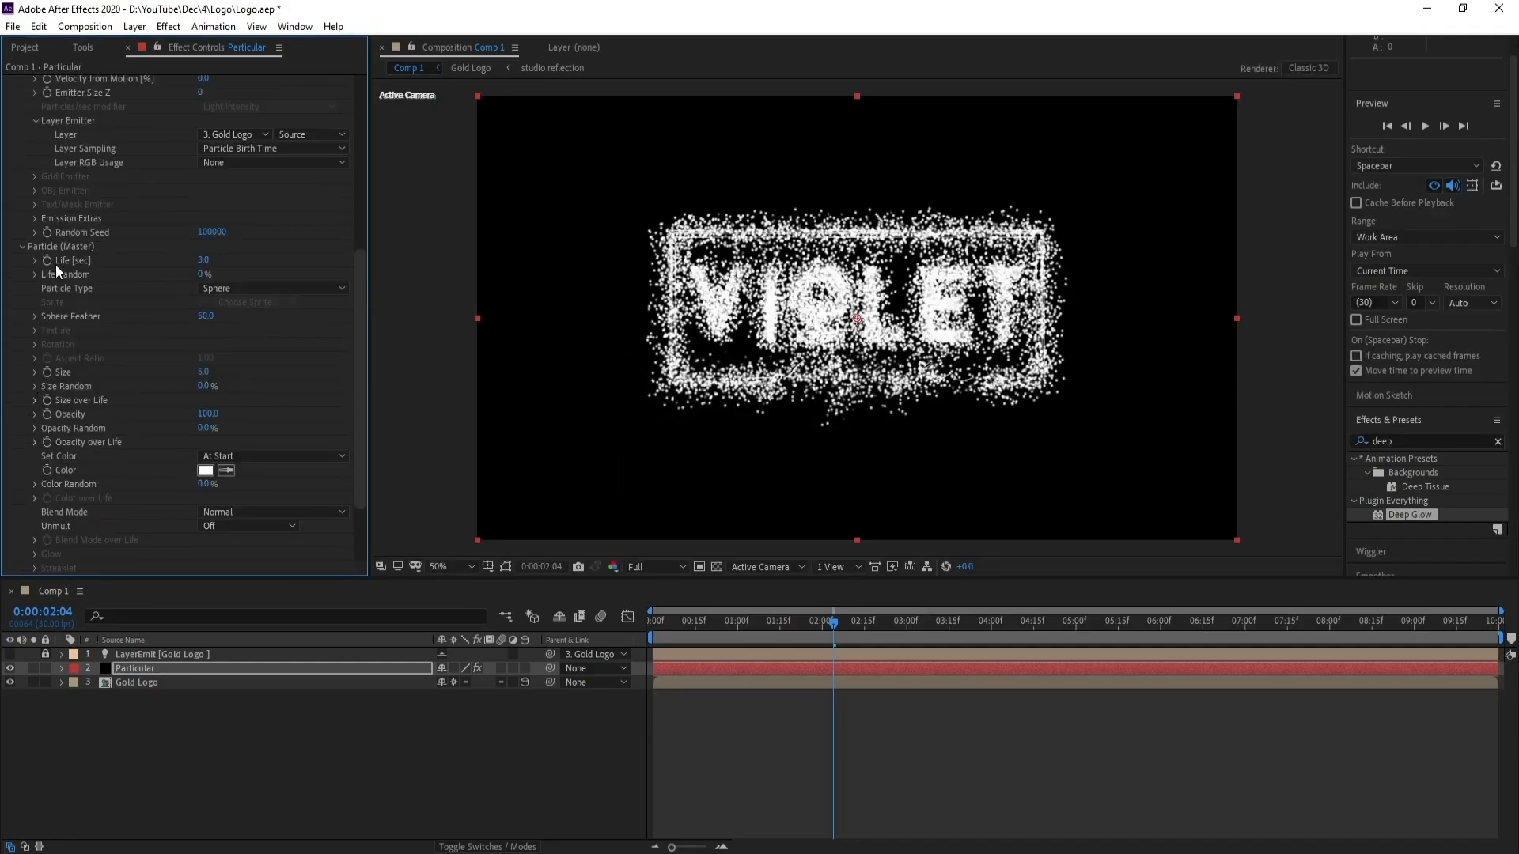
pyautogui.click(210, 262)
pyautogui.write('2')
pyautogui.press('Return')
pyautogui.moveTo(211, 275); pyautogui.dragTo(637, 316)
pyautogui.scroll(-2, 364, 342)
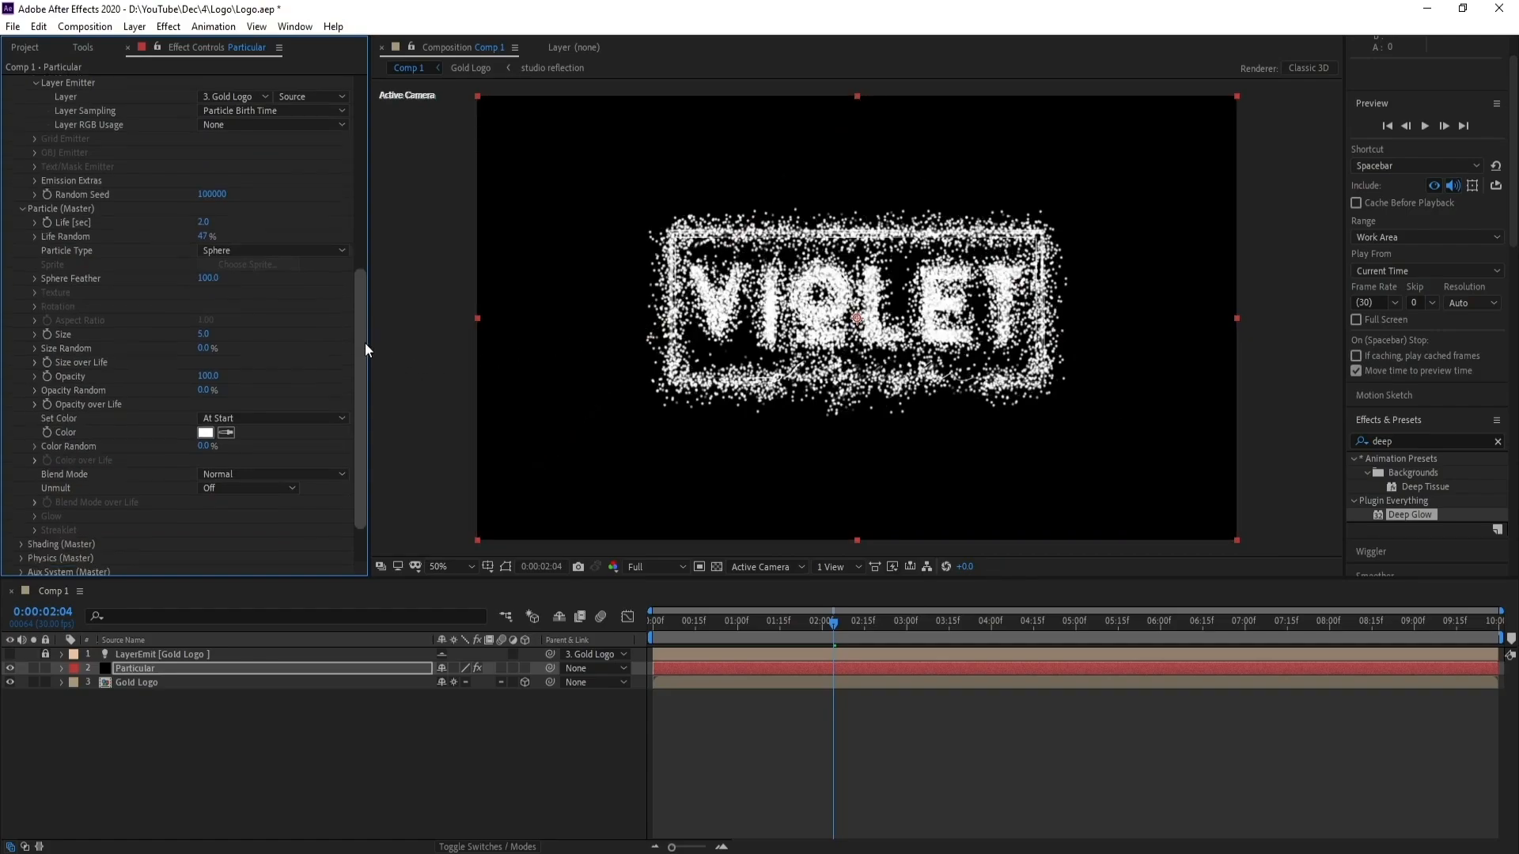
# Step: Set the particles' Size to 2 and Size Random to 46%
pyautogui.click(205, 334)
pyautogui.write('2')
pyautogui.press('Return')
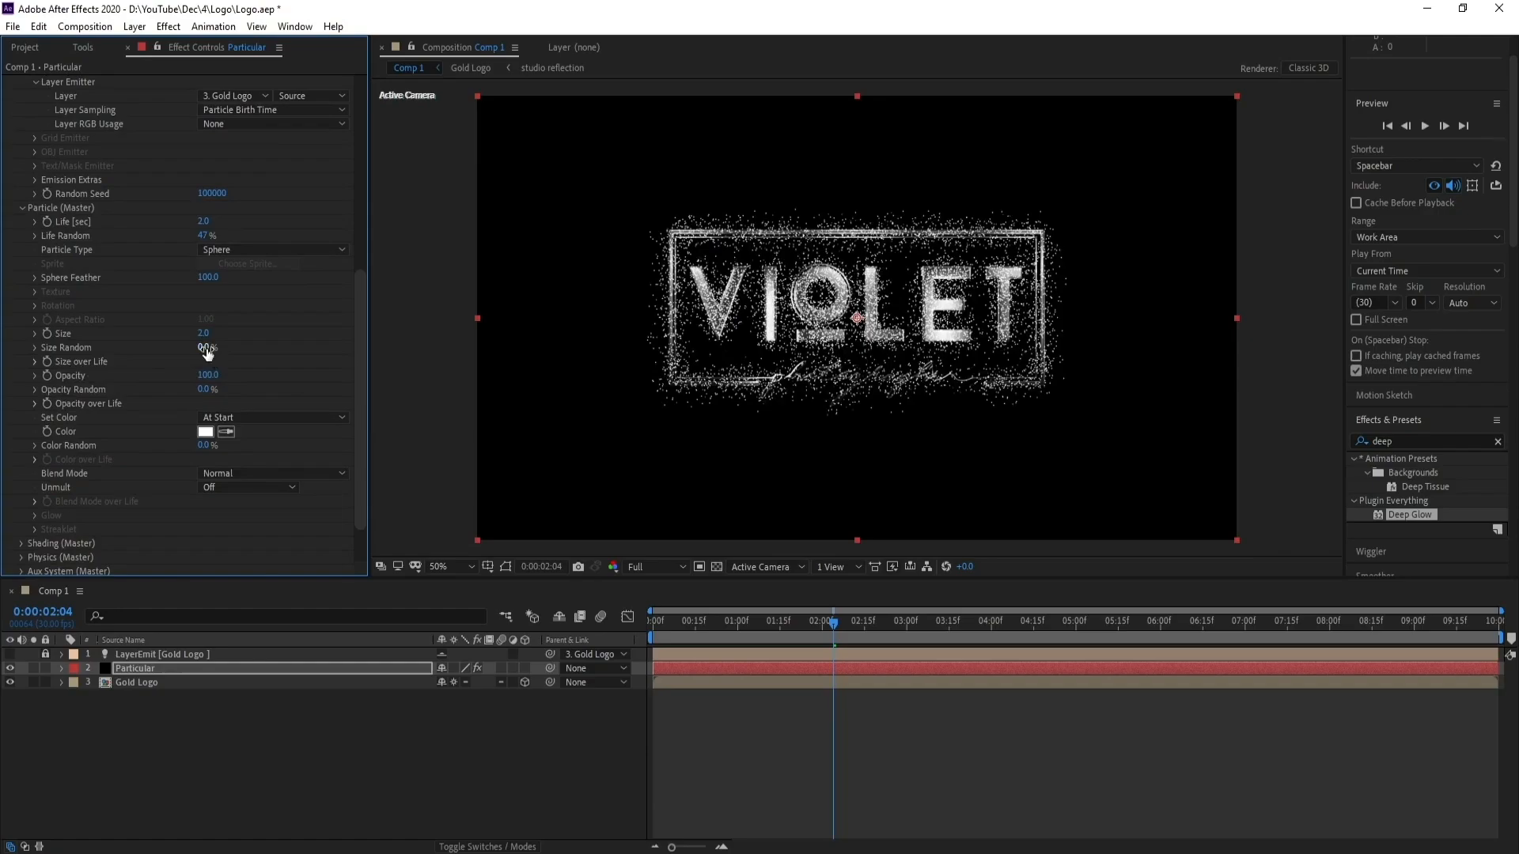
pyautogui.moveTo(207, 354); pyautogui.dragTo(237, 352)
# Step: Set the particles' Opacity to 80 and Opacity Random to 49%
pyautogui.click(207, 375)
pyautogui.write('80')
pyautogui.press('Return')
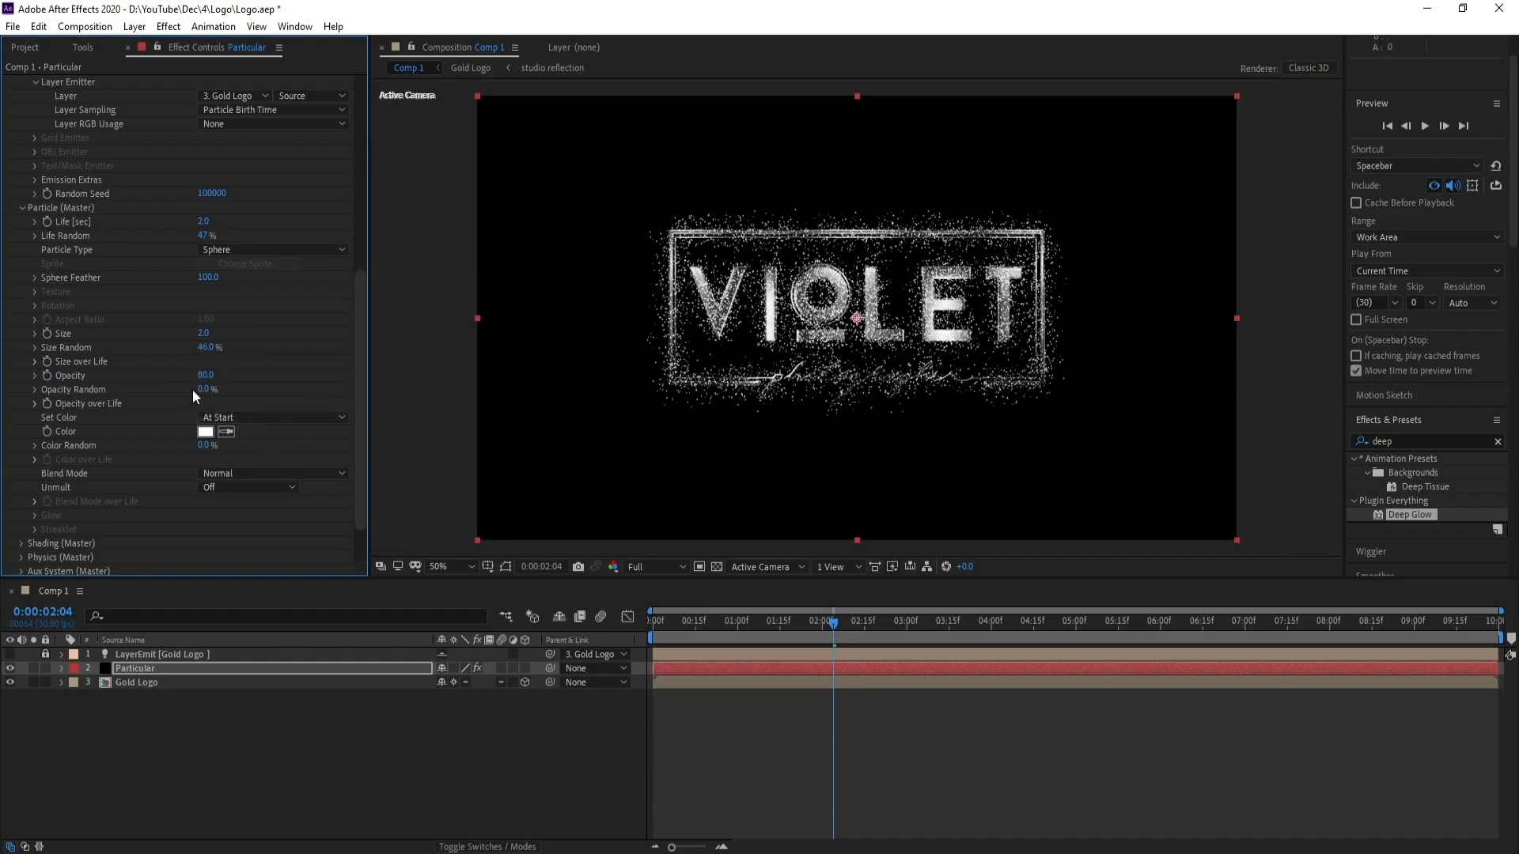
pyautogui.moveTo(223, 391); pyautogui.dragTo(247, 393)
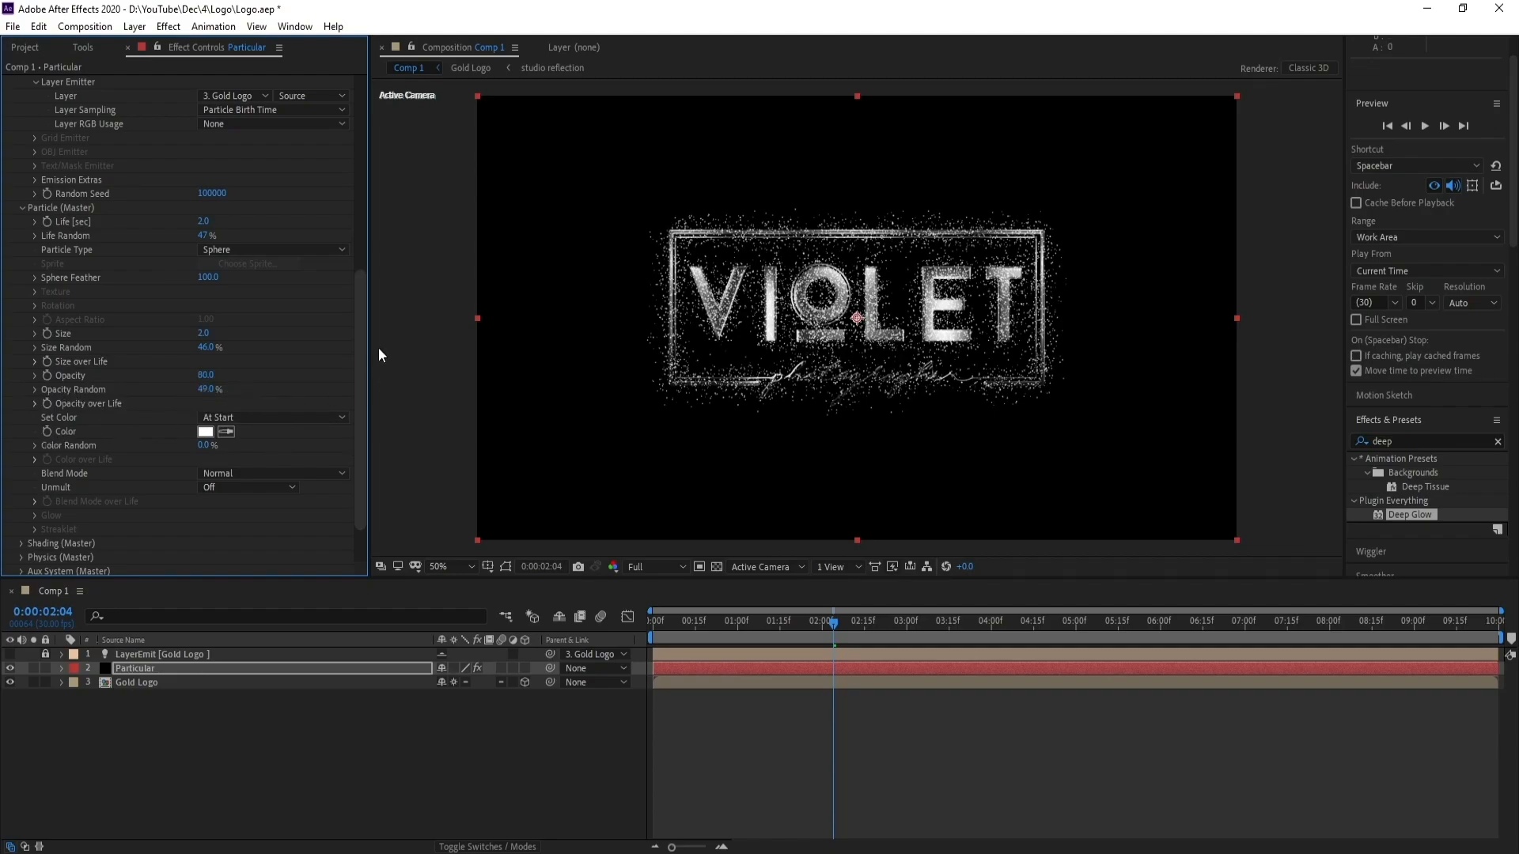
# Step: Apply the linear descending ramp preset to the particles' Size over Life curve
pyautogui.moveTo(364, 345); pyautogui.dragTo(365, 369)
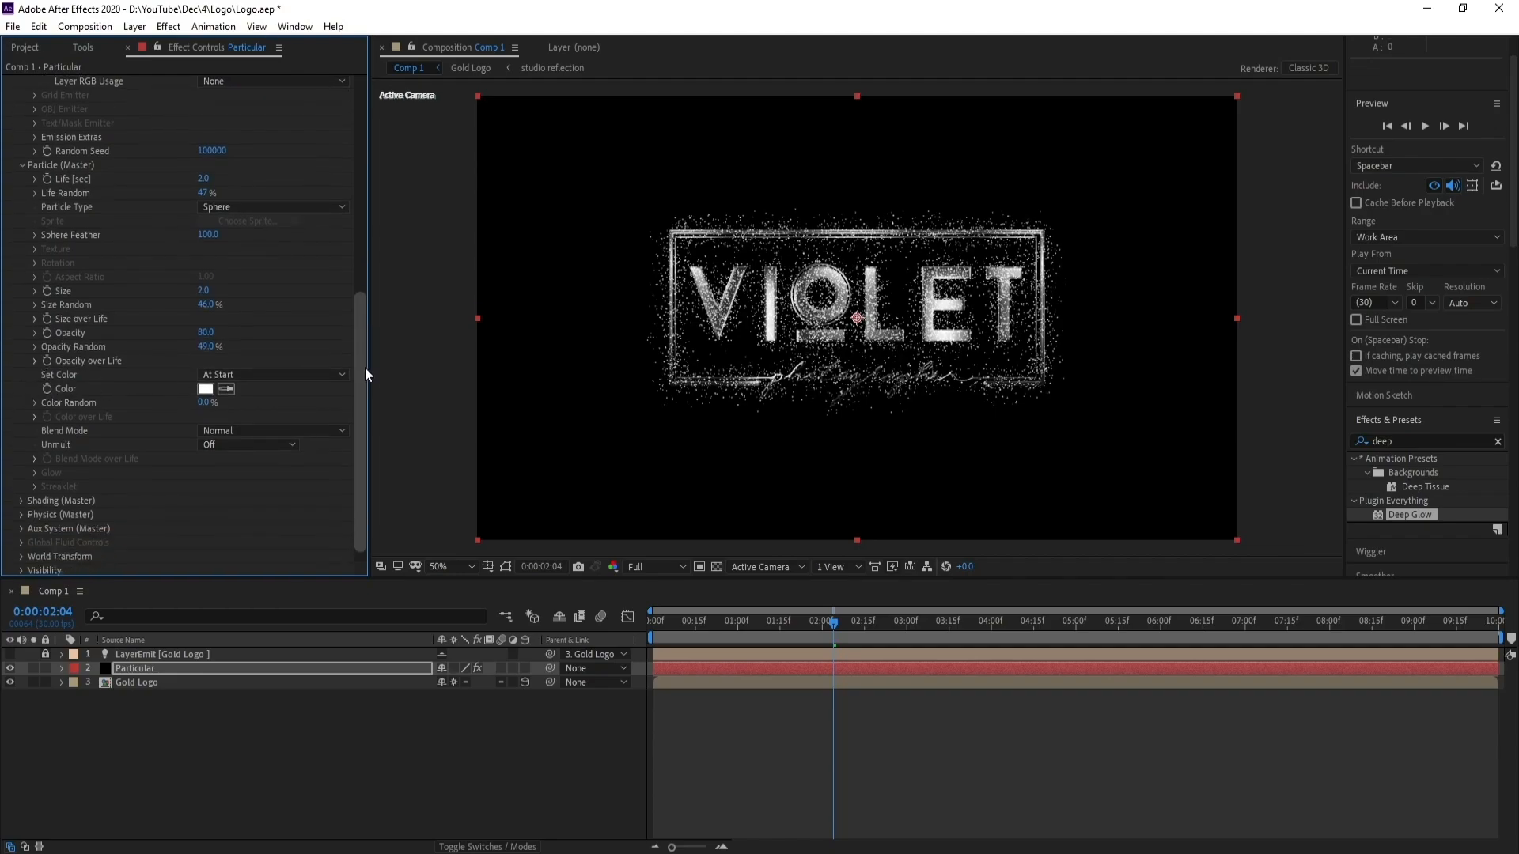
pyautogui.click(35, 319)
pyautogui.click(253, 357)
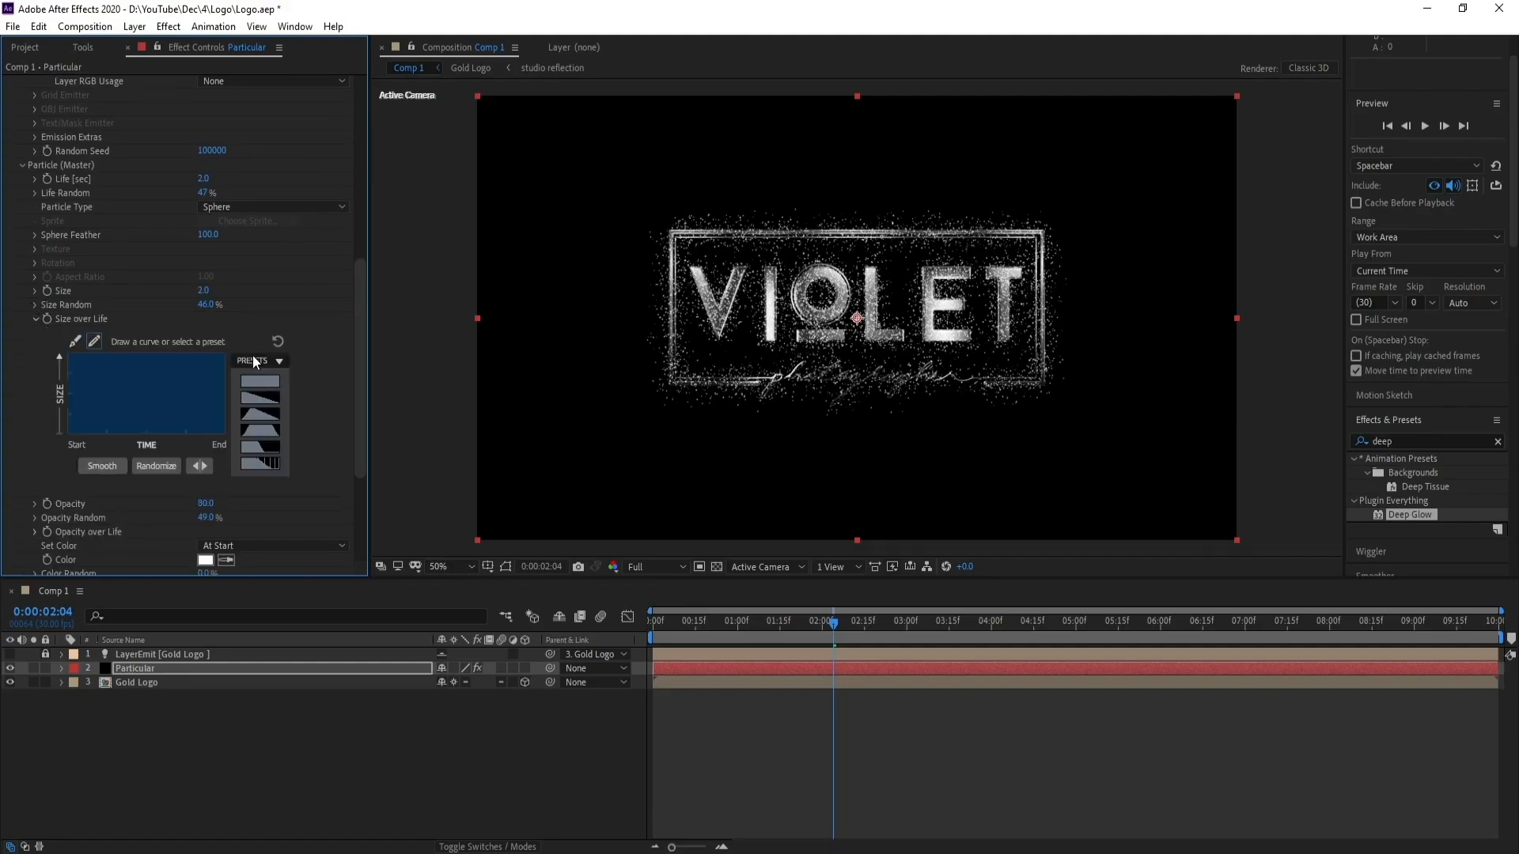
pyautogui.click(253, 400)
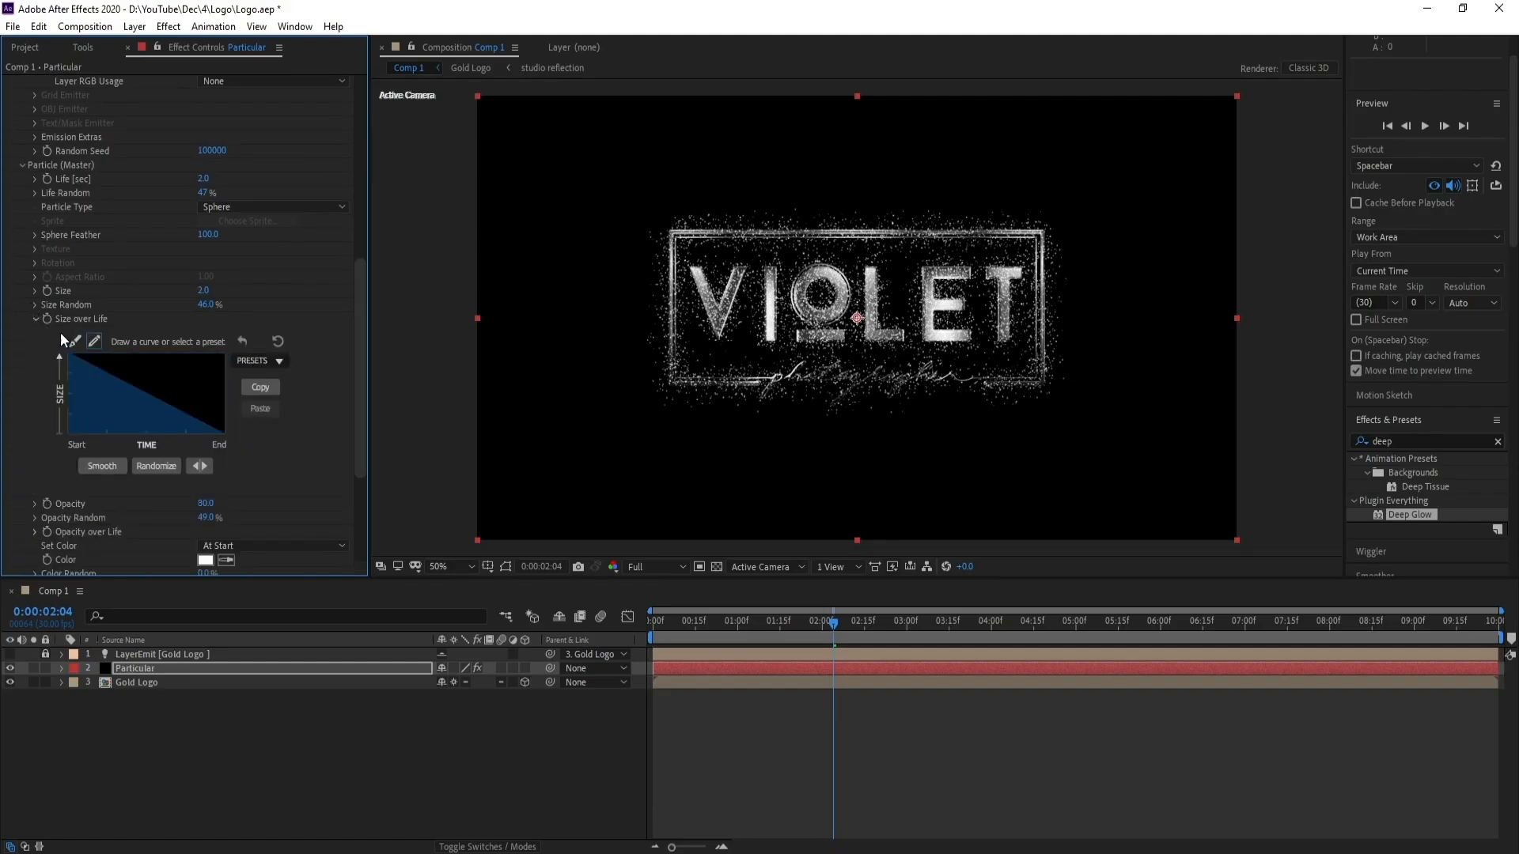
pyautogui.click(35, 320)
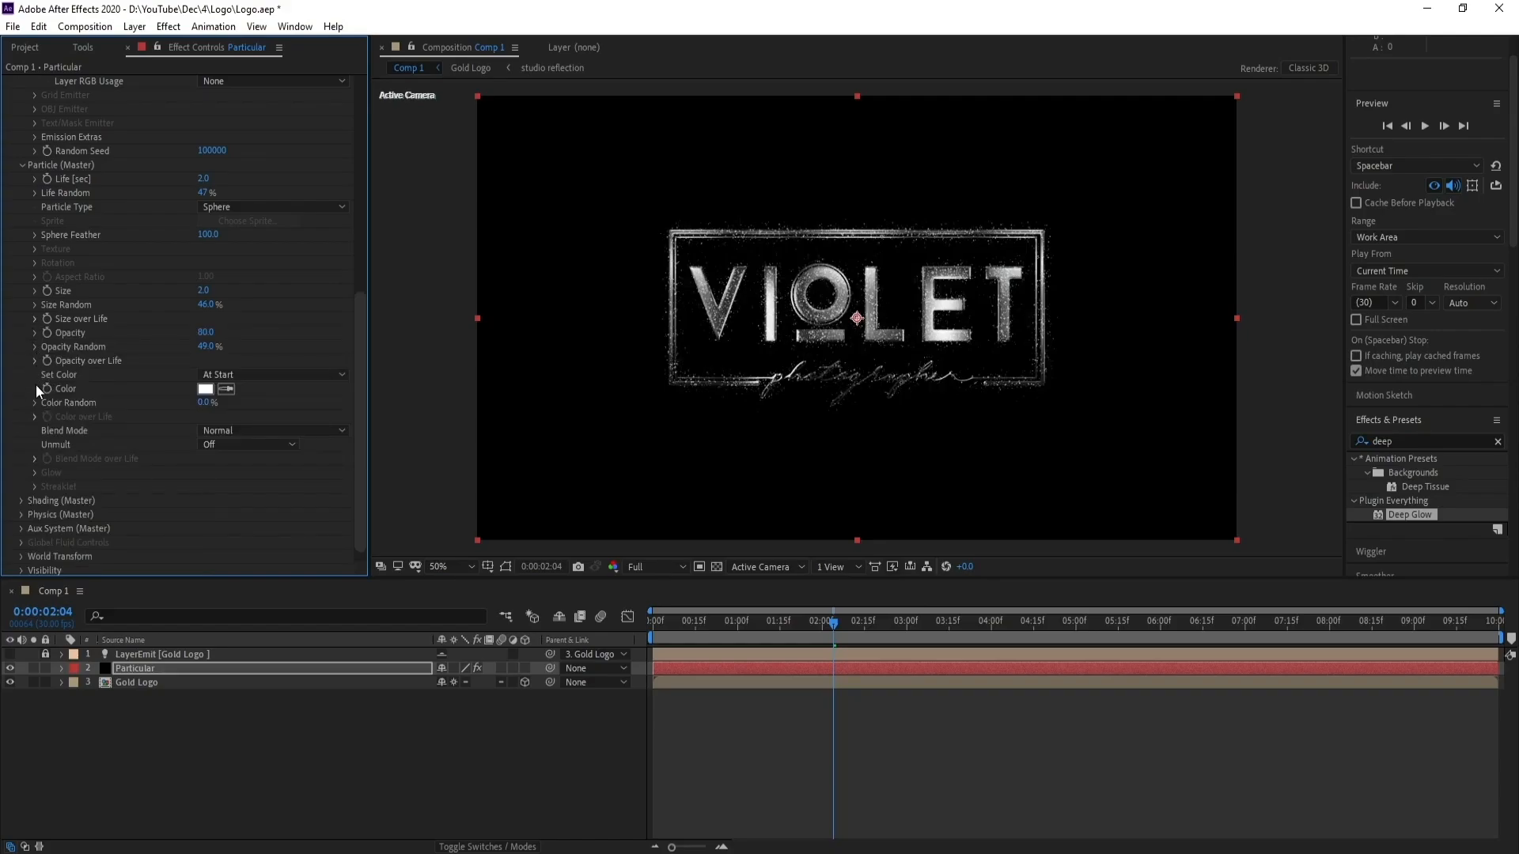
# Step: Apply the linear descending ramp preset to the particles' Opacity over Life curve
pyautogui.click(35, 360)
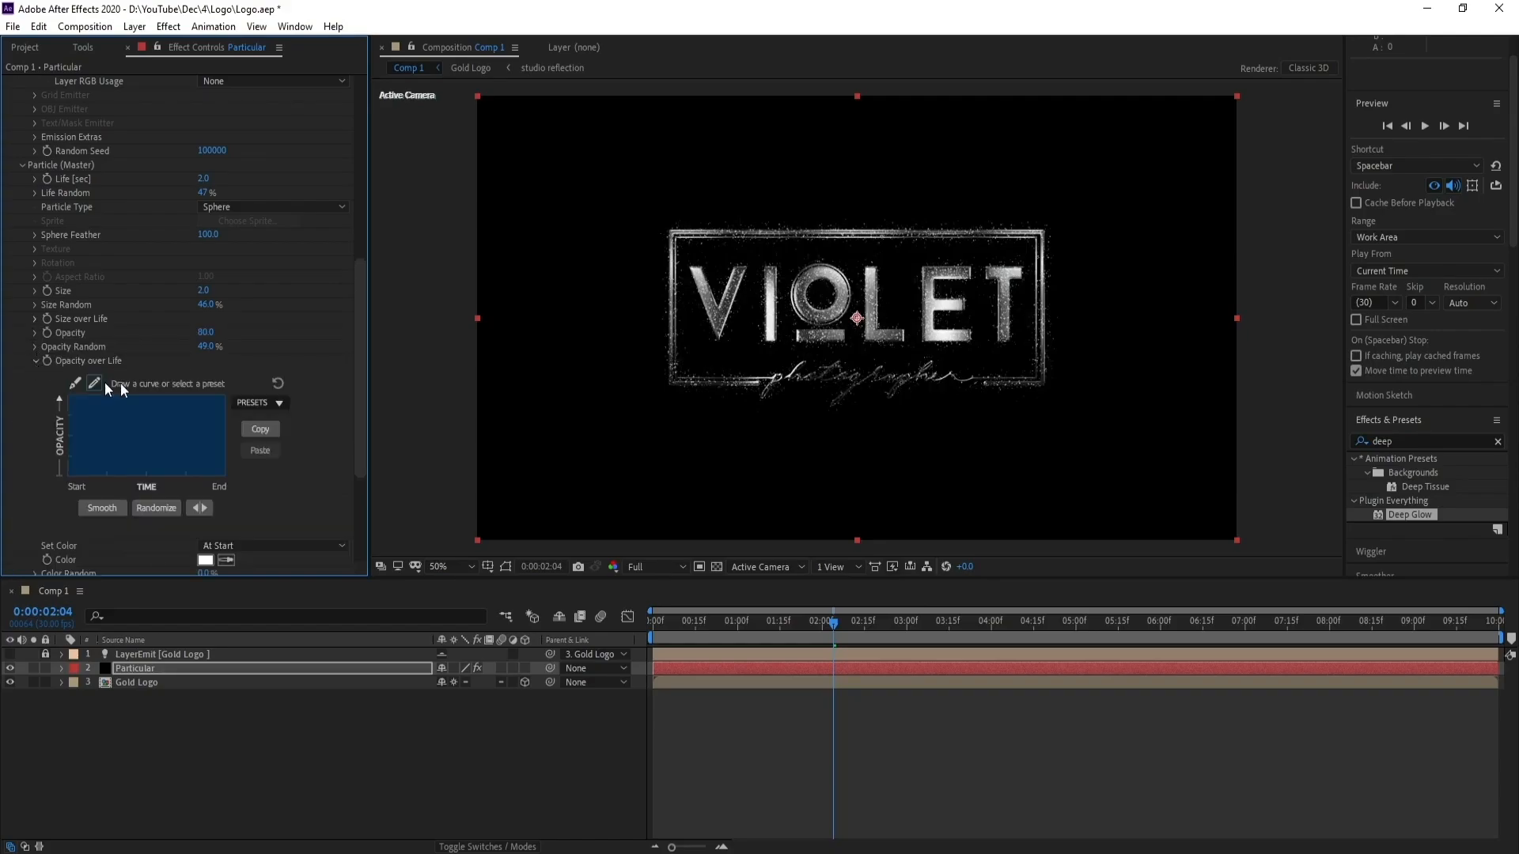
pyautogui.click(252, 403)
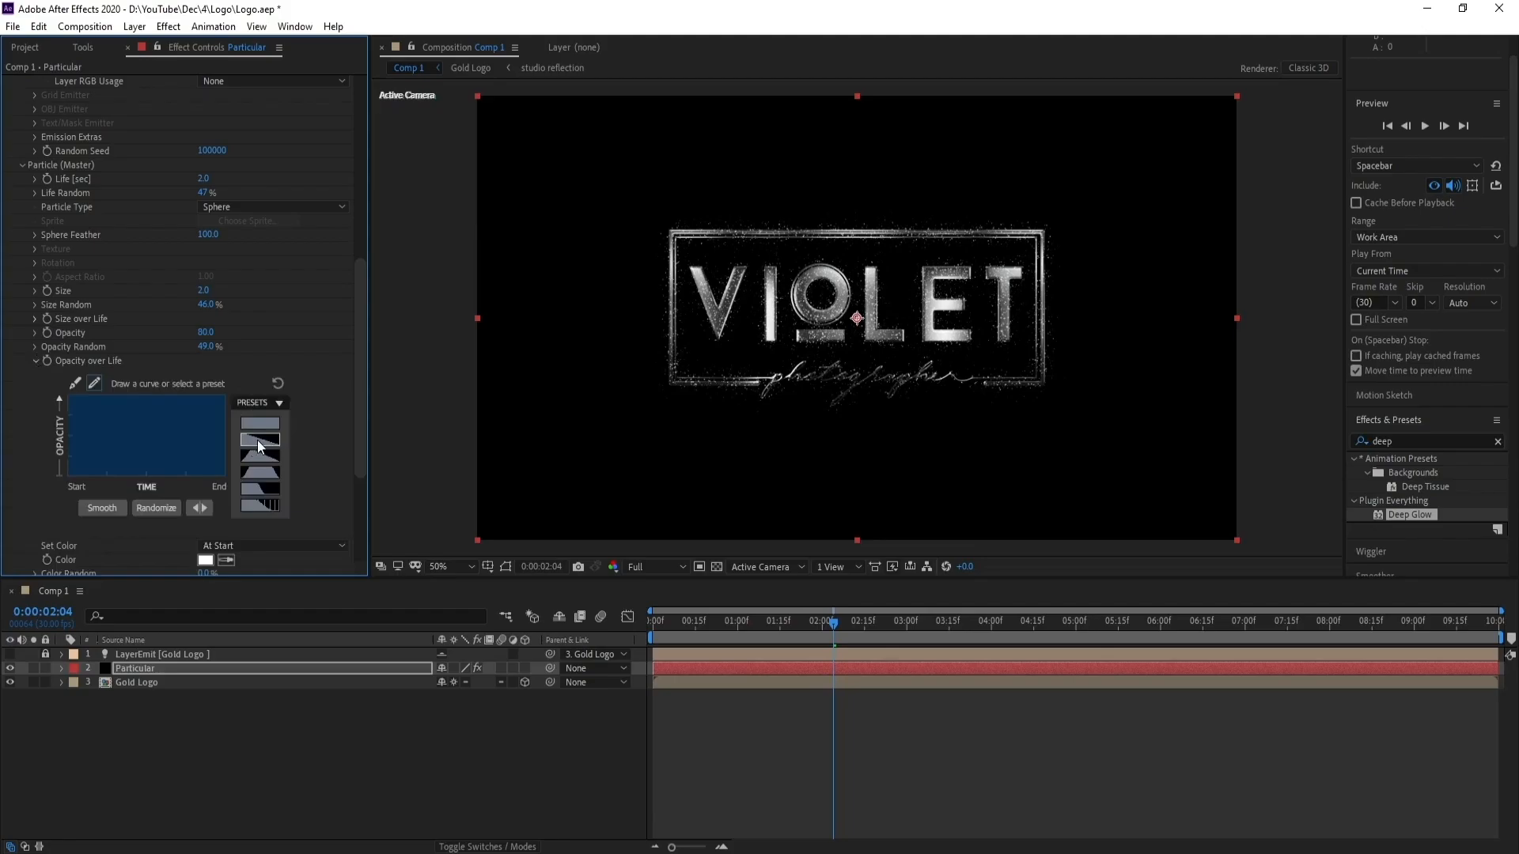
pyautogui.click(258, 439)
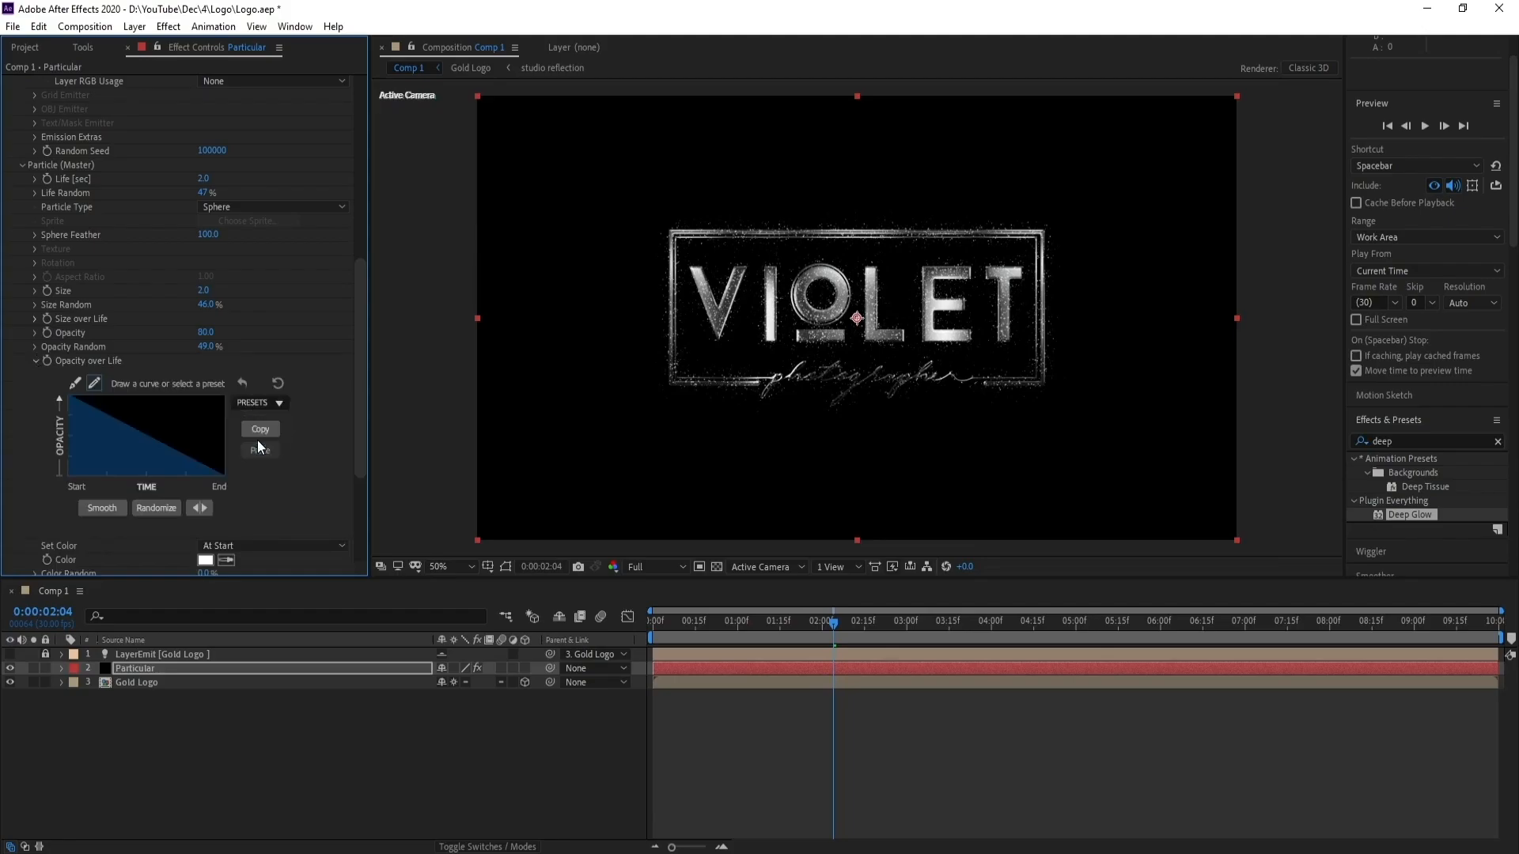
pyautogui.click(35, 360)
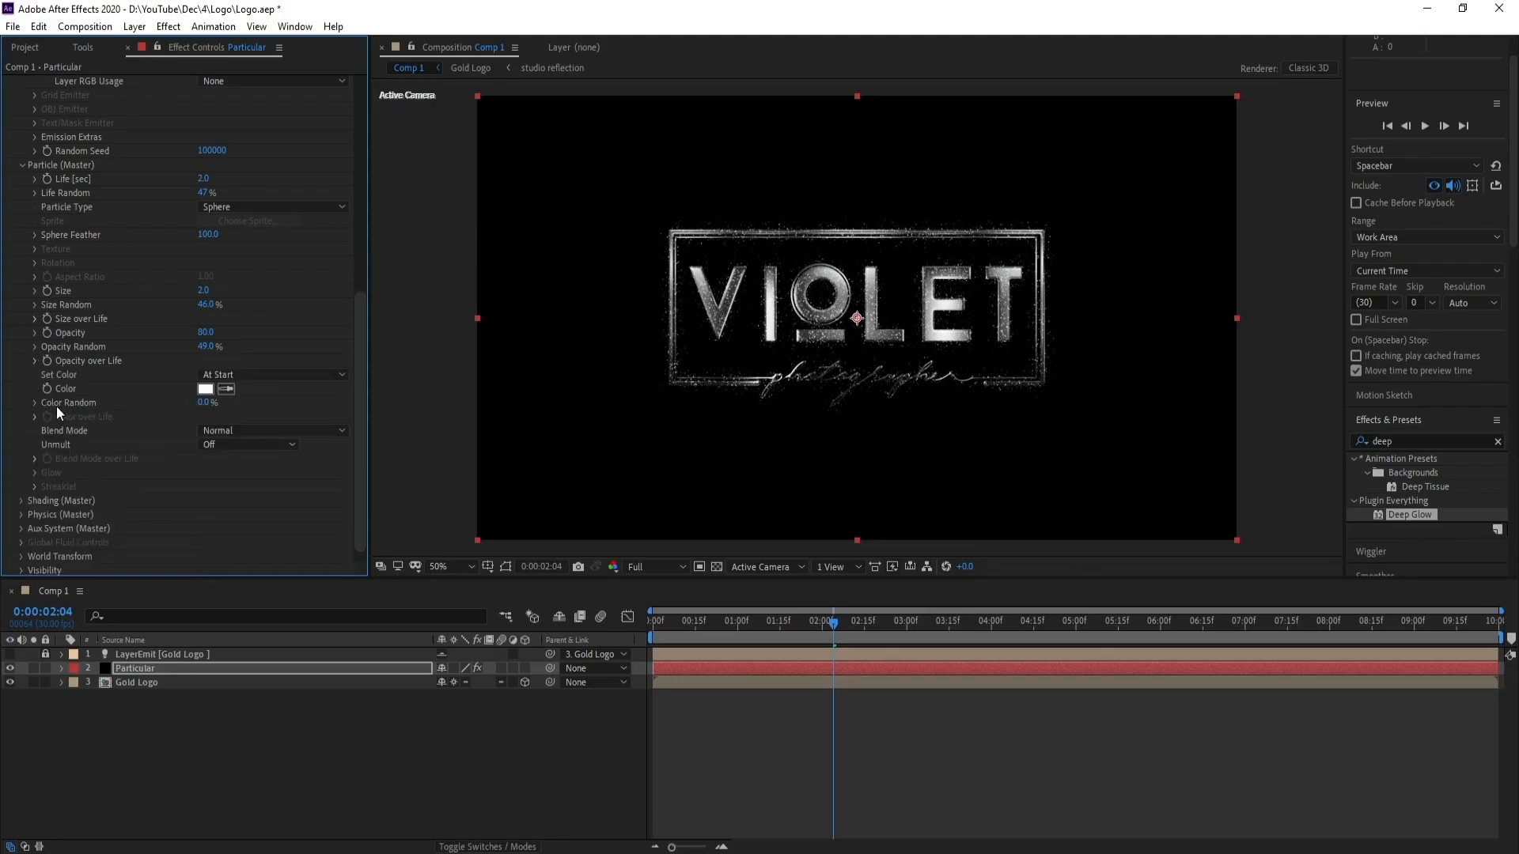
# Step: Set the particles' Blend Mode to Add and solo the Particular layer with the playhead at 0:00:00:24
pyautogui.click(207, 433)
pyautogui.click(235, 459)
pyautogui.scroll(-1, 354, 400)
pyautogui.moveTo(753, 628); pyautogui.dragTo(720, 634)
pyautogui.click(36, 668)
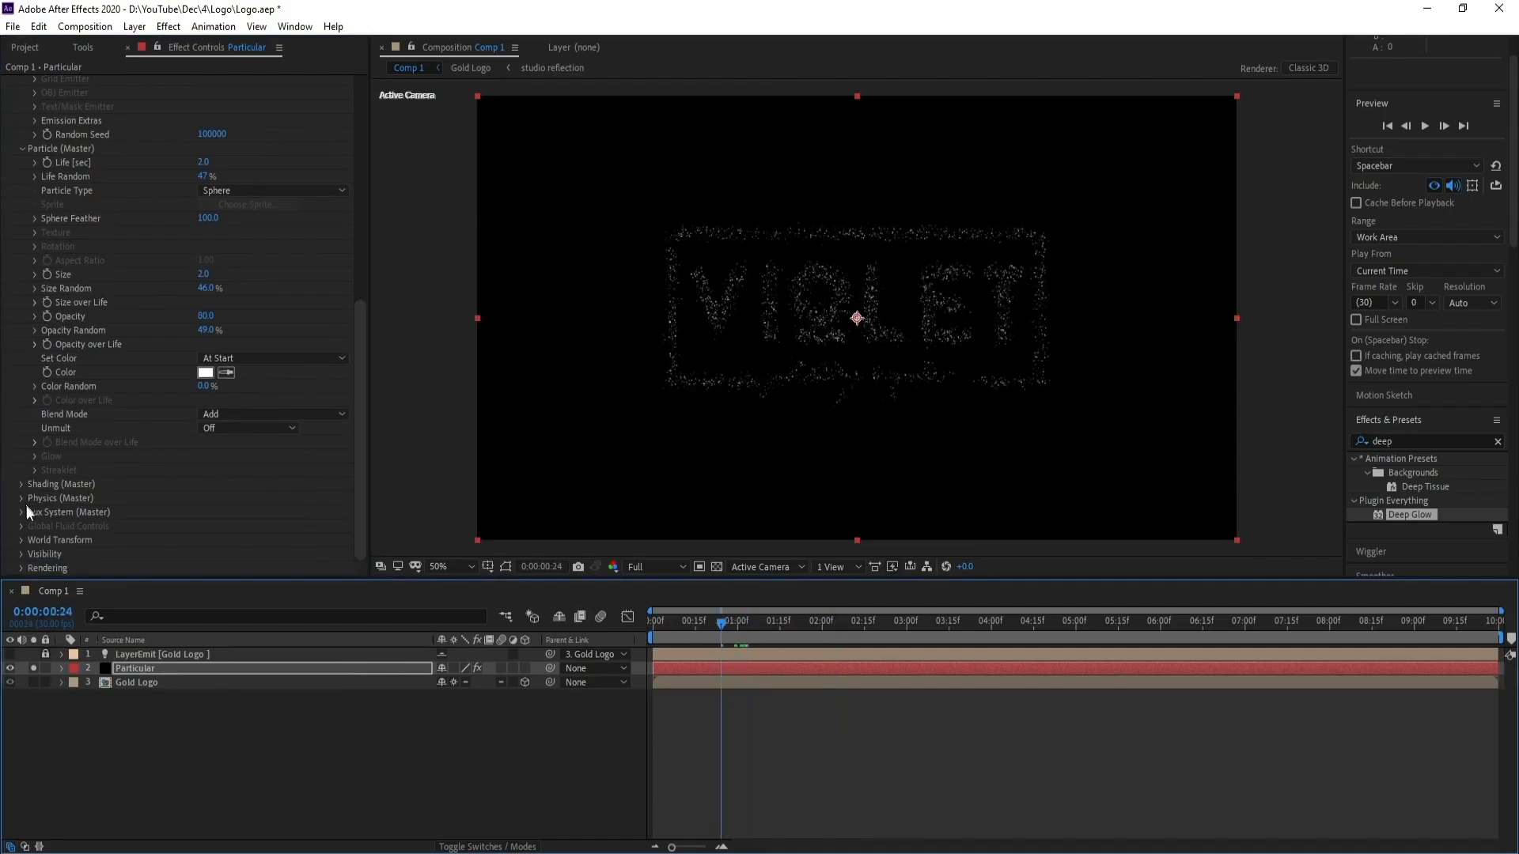
# Step: Set Particular's Physics Gravity to -250 and preview the particles' upward motion
pyautogui.click(22, 149)
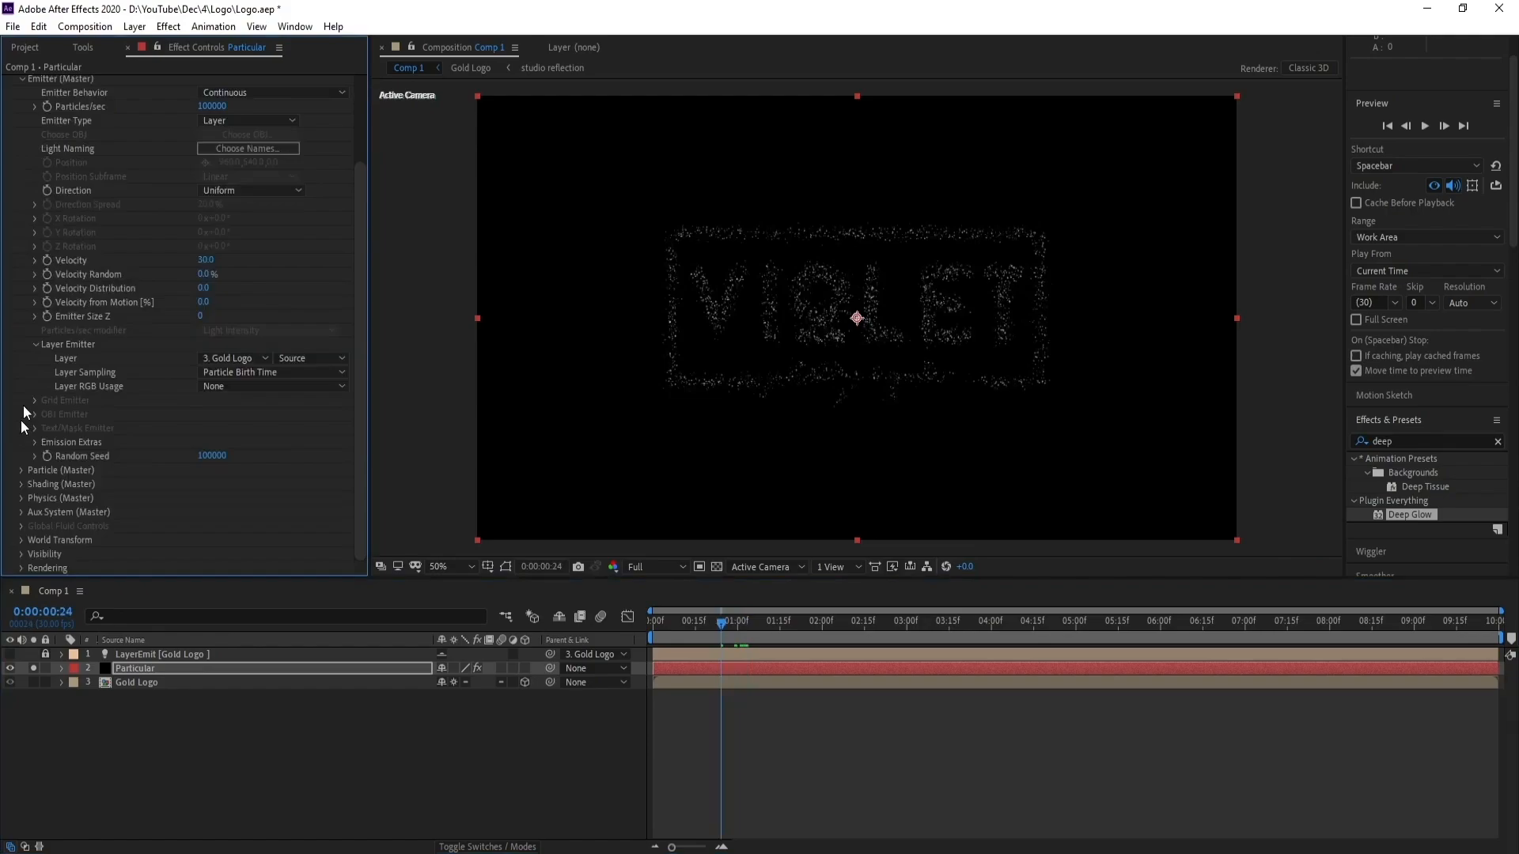
pyautogui.click(33, 344)
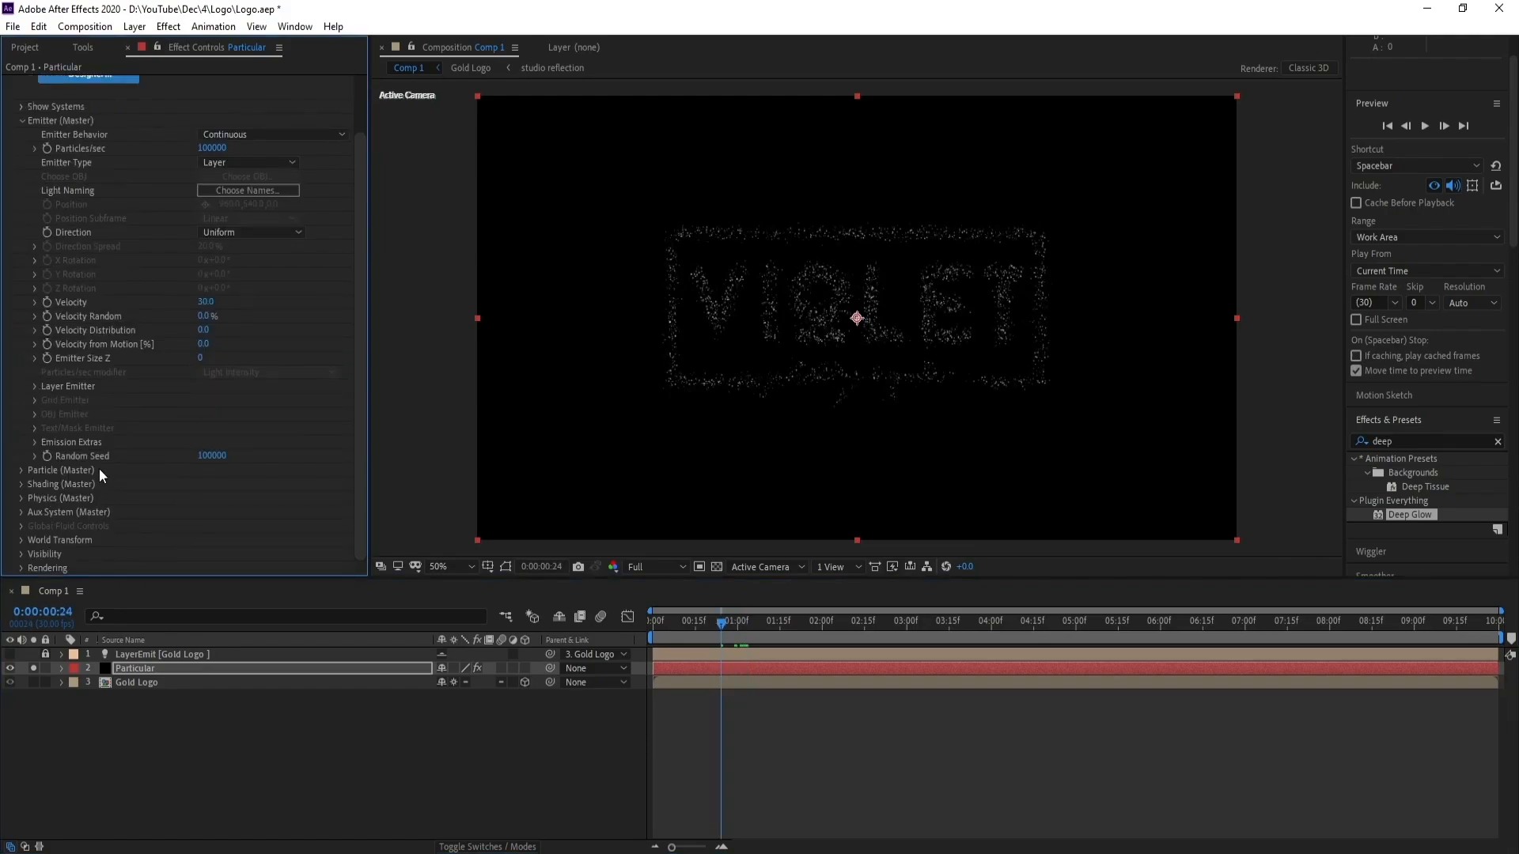
pyautogui.click(21, 499)
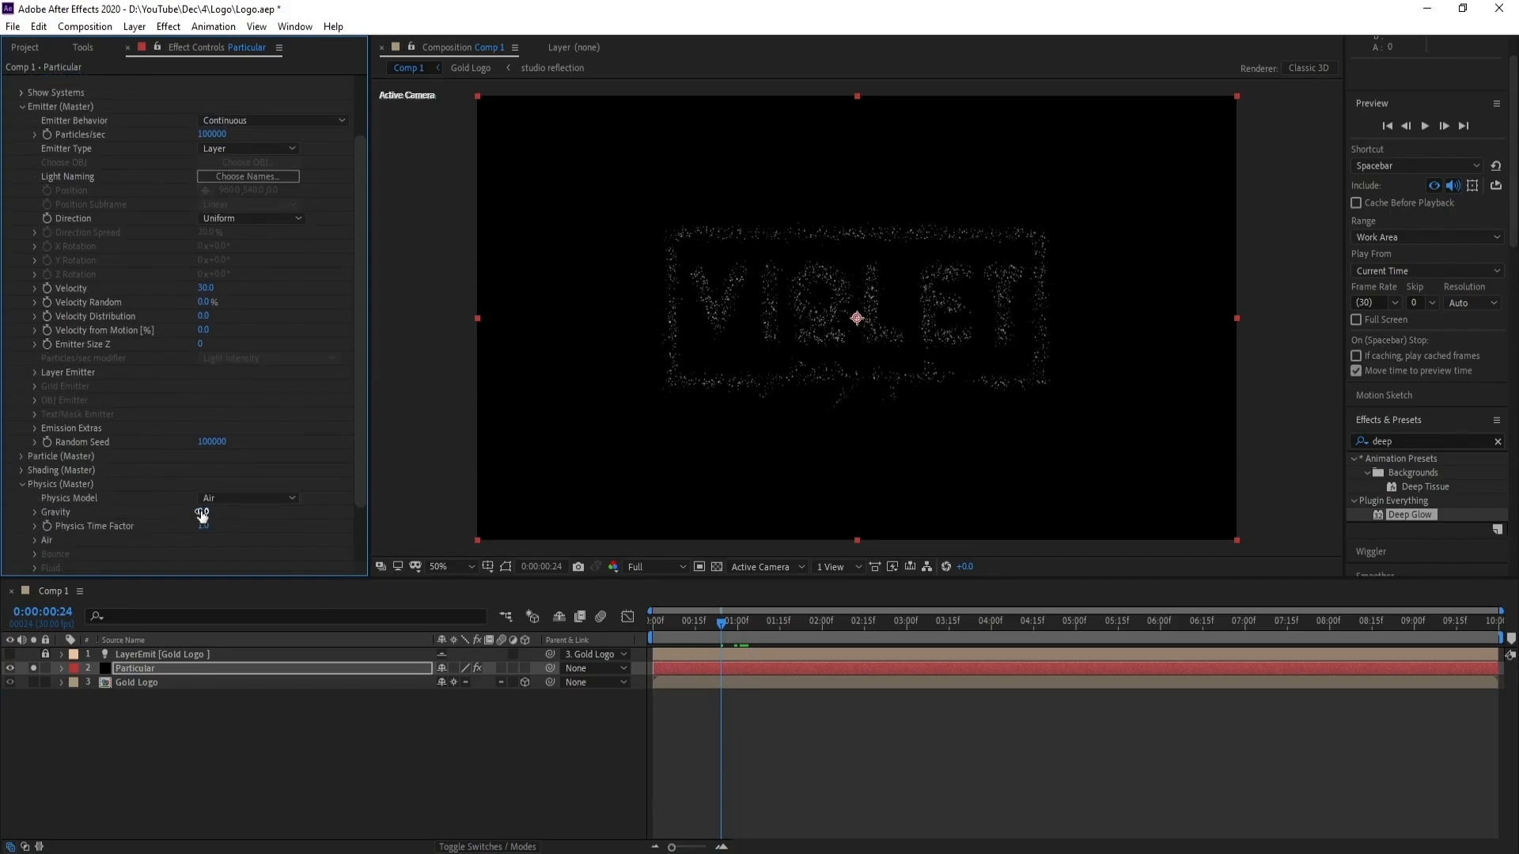
pyautogui.moveTo(201, 515); pyautogui.dragTo(186, 517)
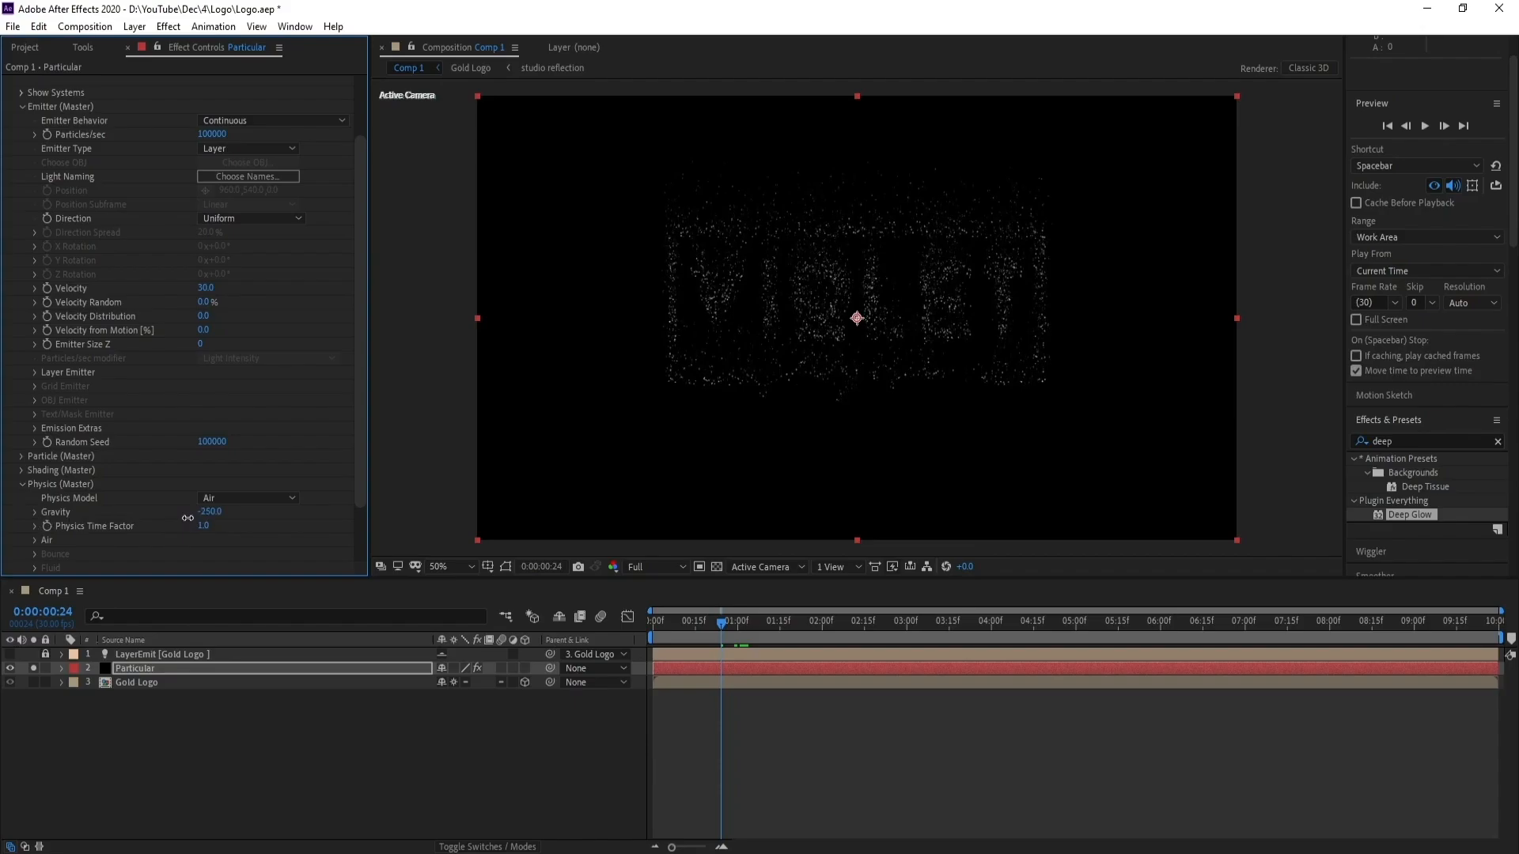
pyautogui.press('space')
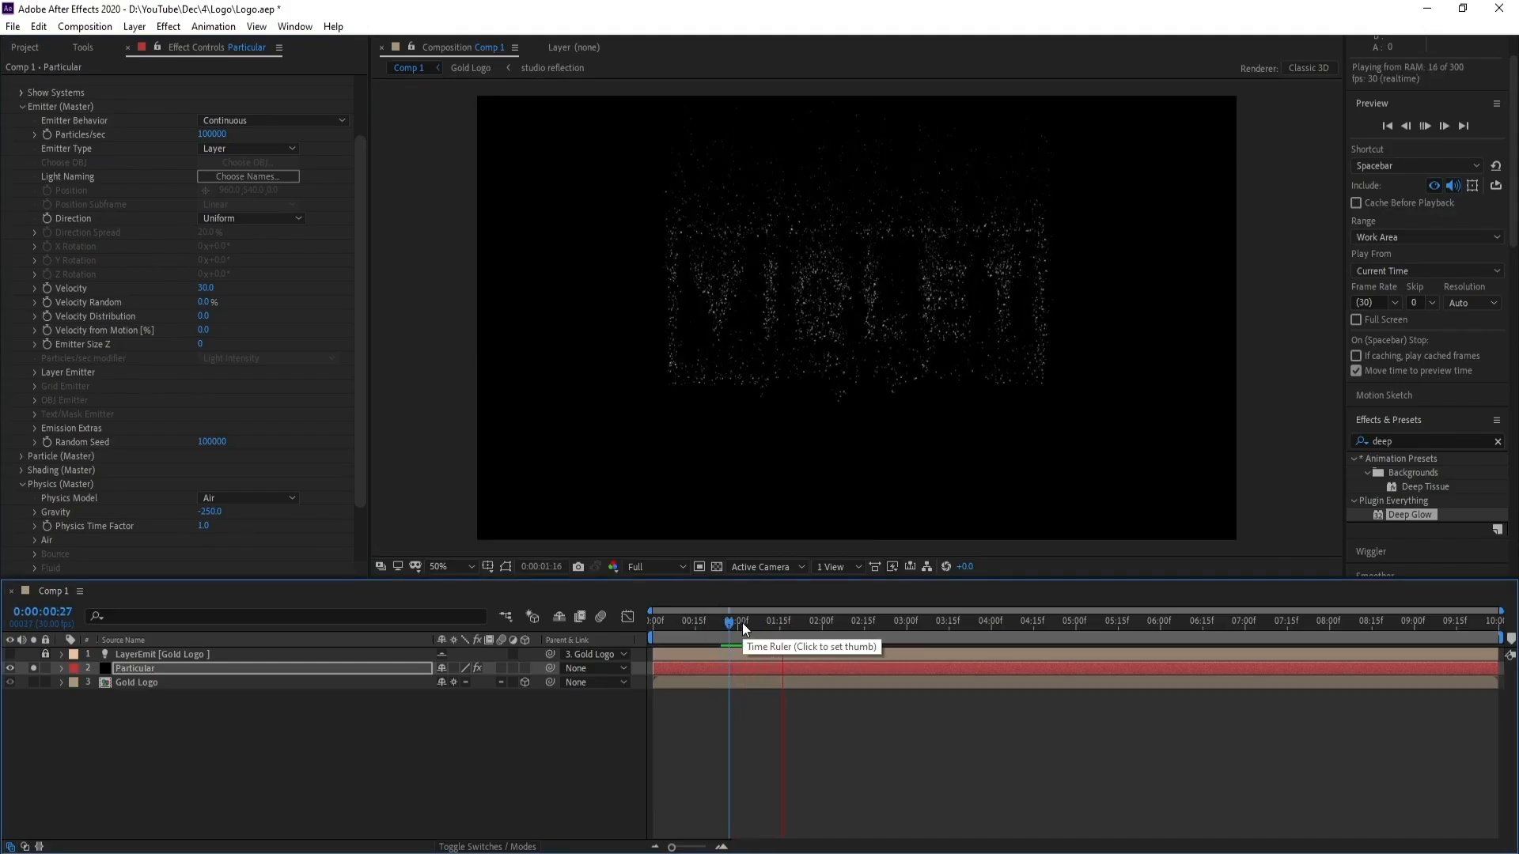
pyautogui.press('space')
# Step: In the Air physics' Turbulence Field, set Affect Size to 10 and Affect Position to 100
pyautogui.click(37, 542)
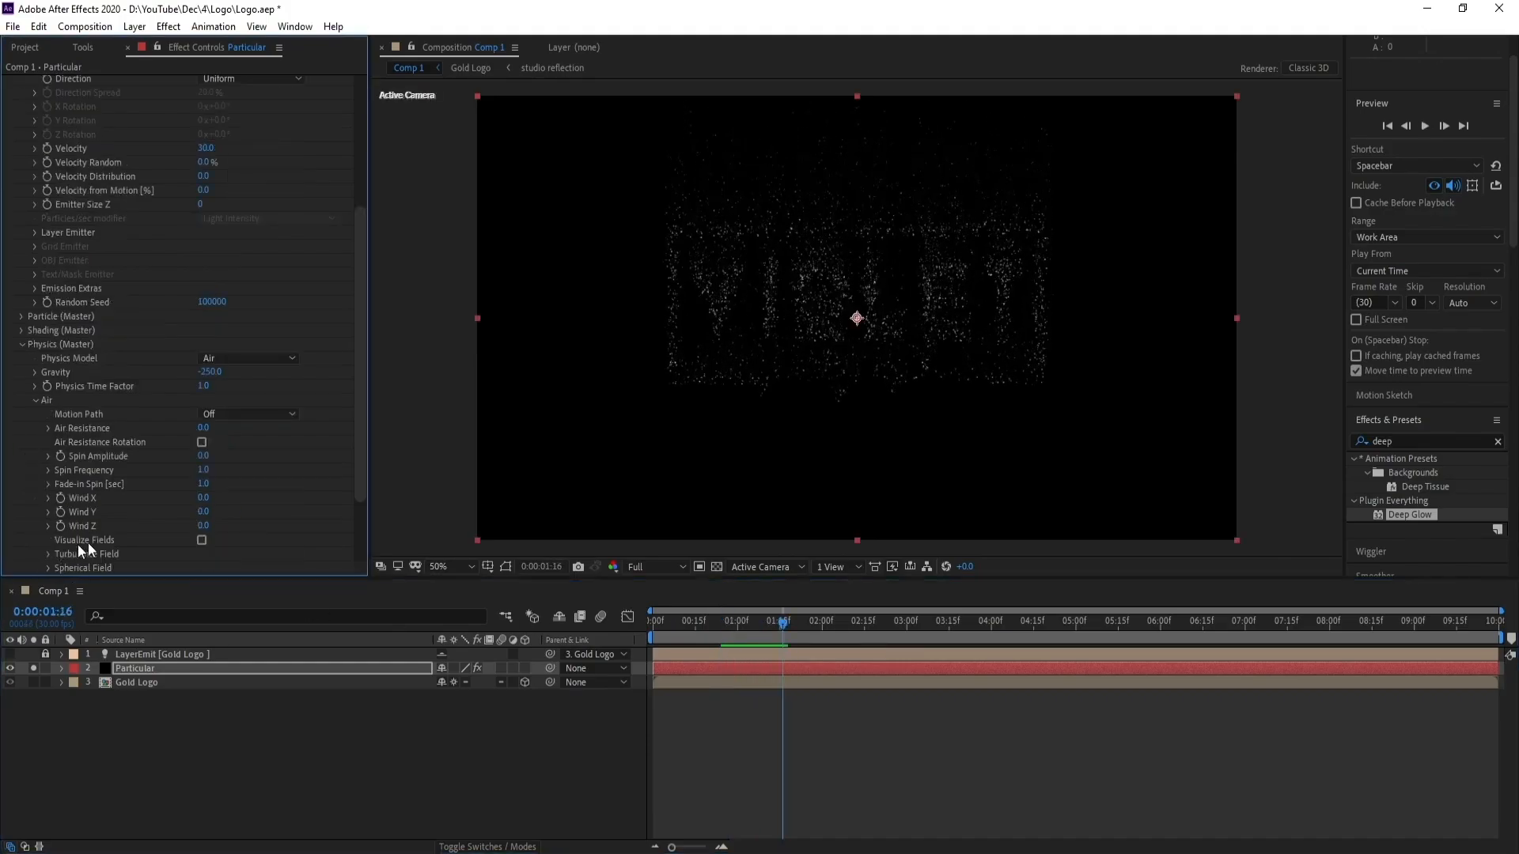
pyautogui.scroll(-5, 363, 387)
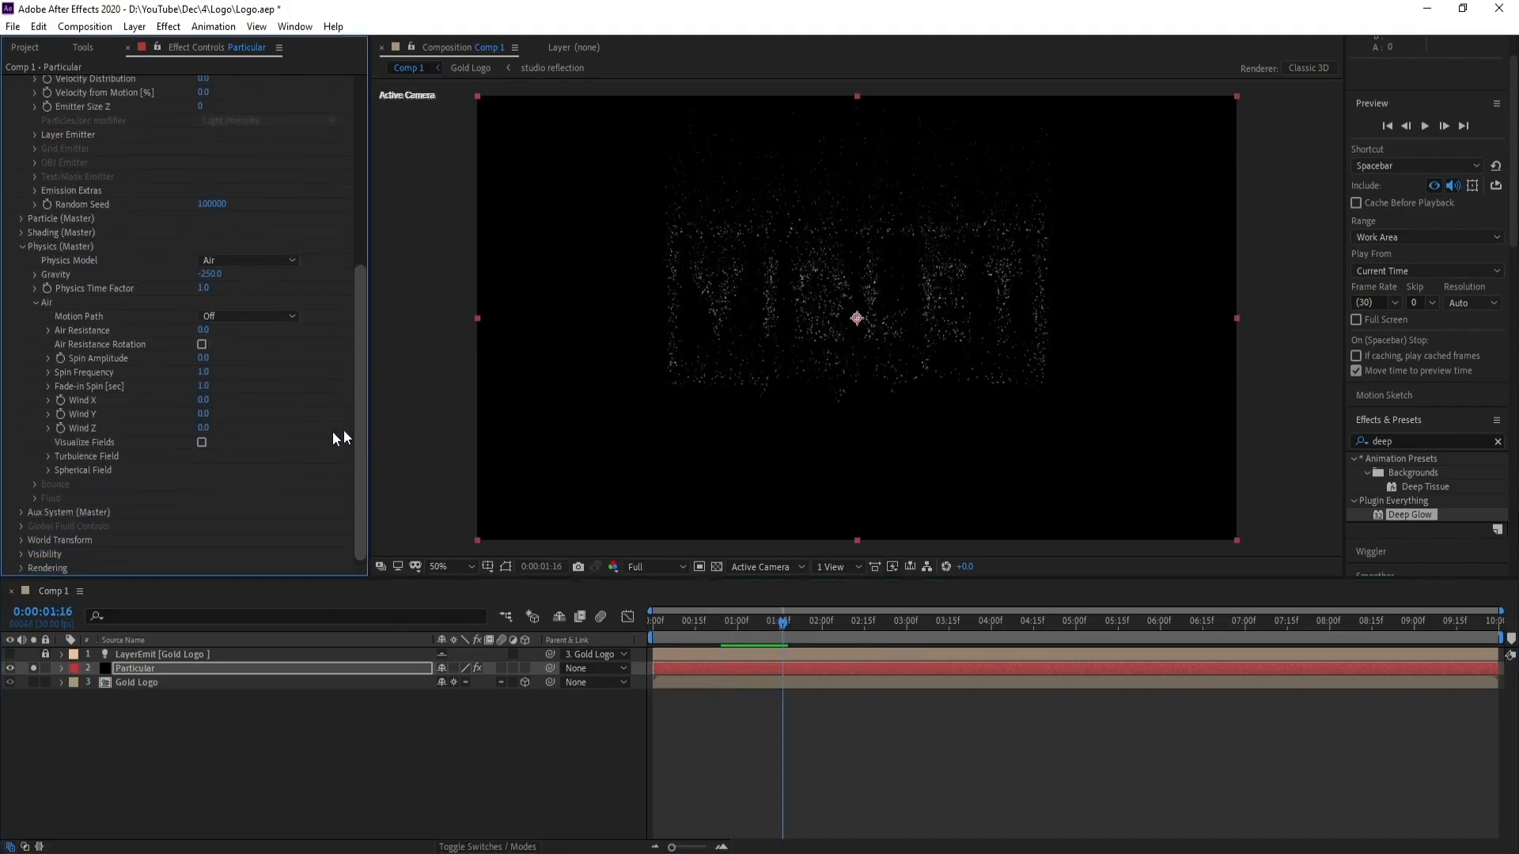
pyautogui.click(48, 456)
pyautogui.scroll(-2, 367, 398)
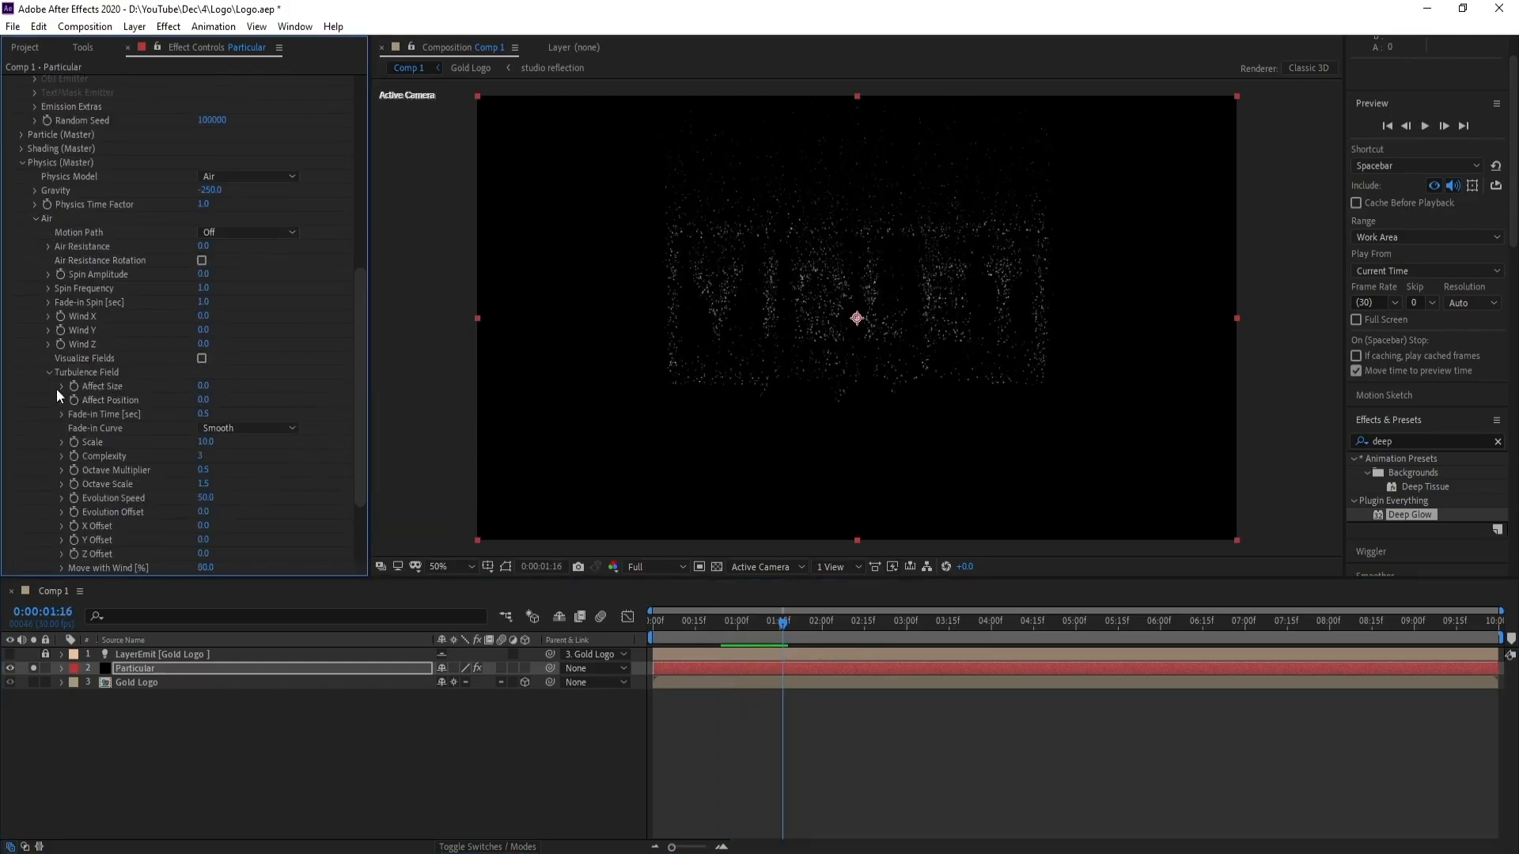
pyautogui.click(202, 388)
pyautogui.click(203, 400)
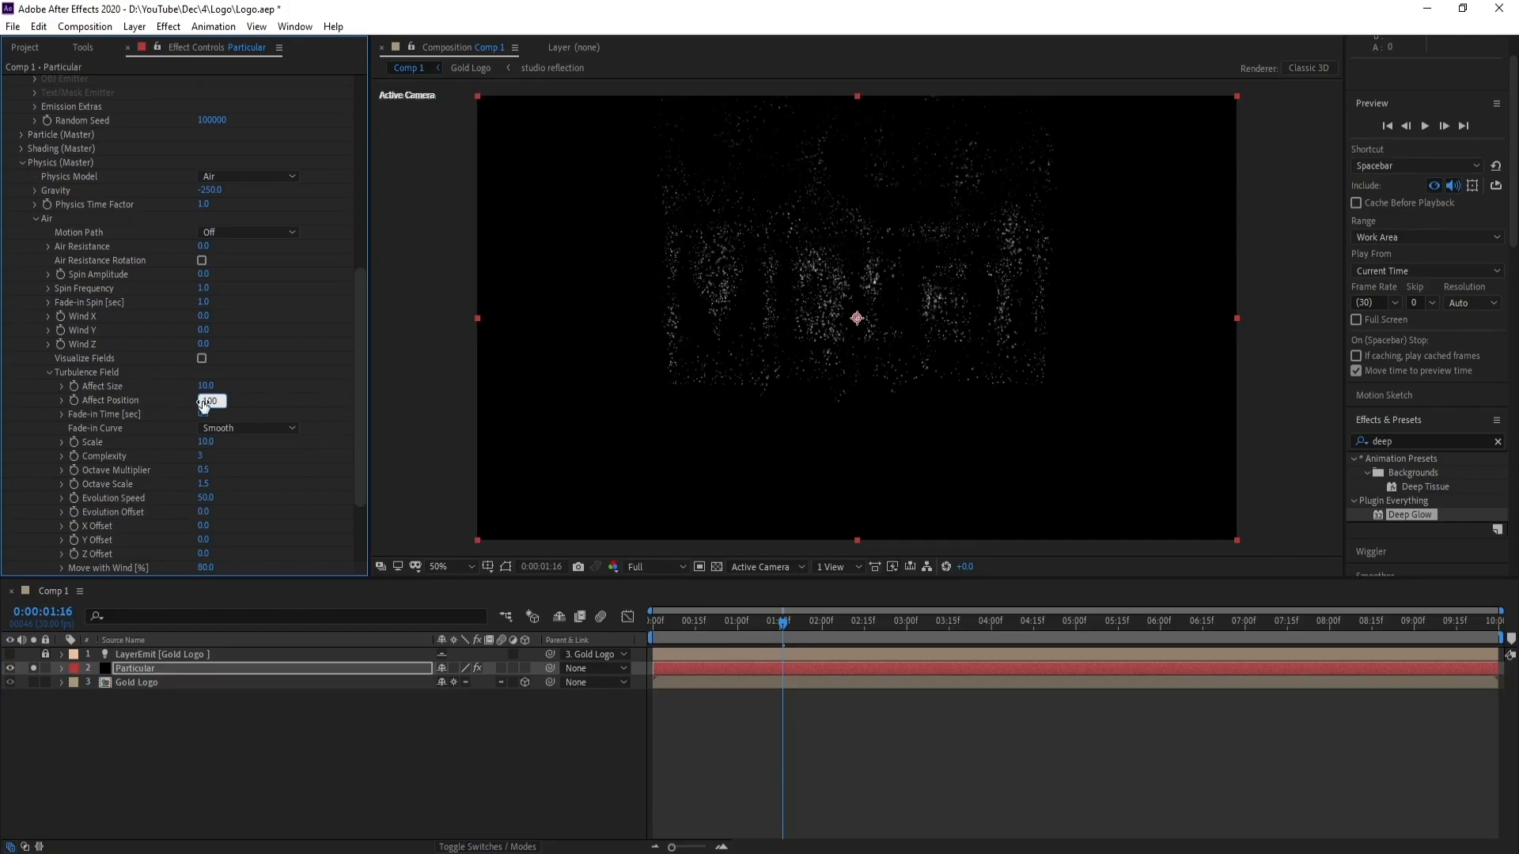
pyautogui.write('100')
pyautogui.press('Return')
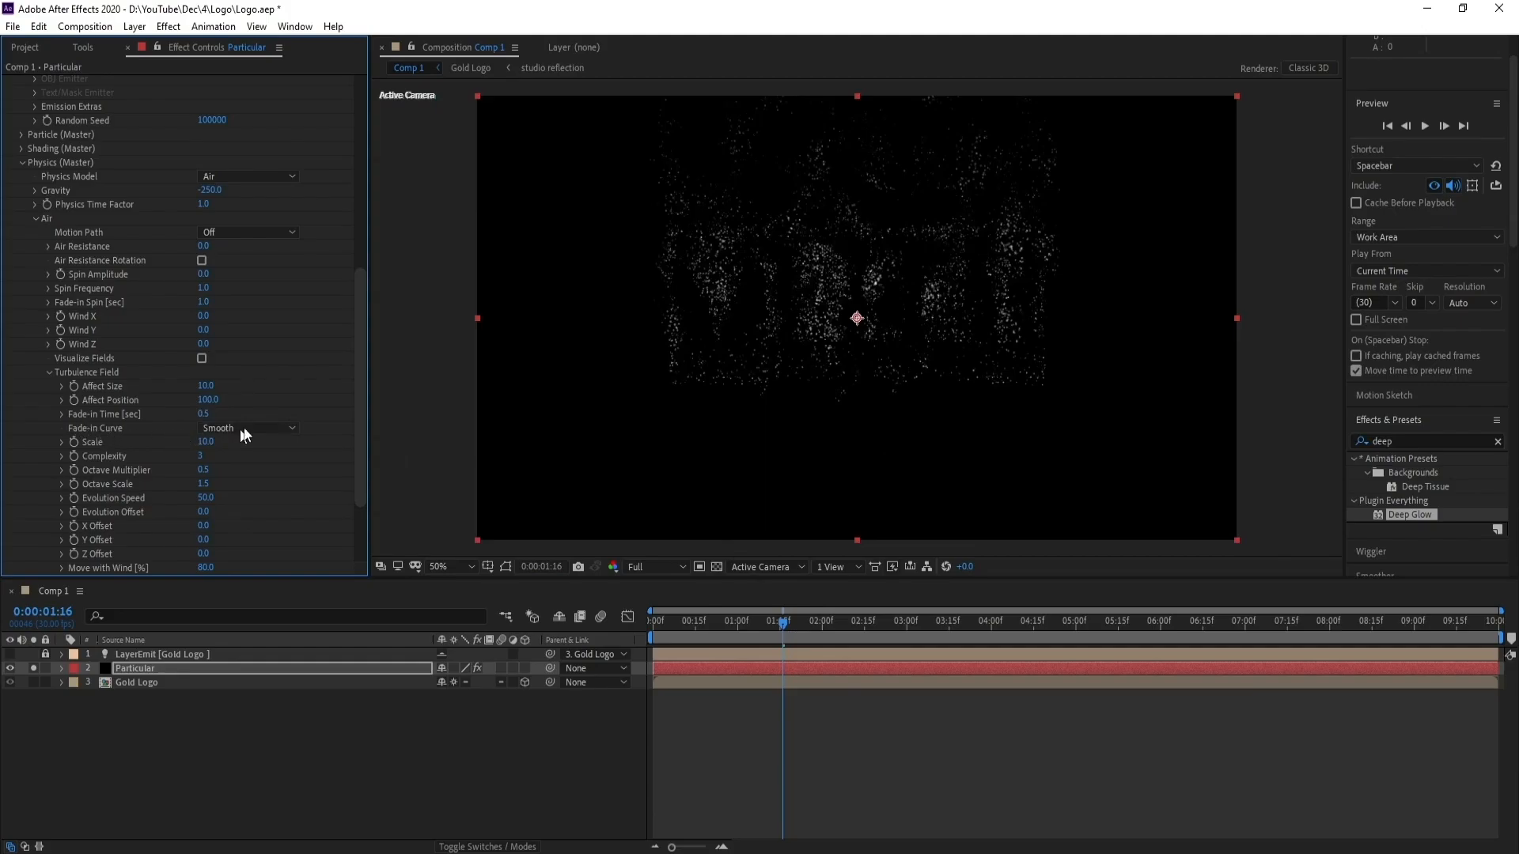
# Step: Set the Turbulence Field's Fade-in Time to 0.7 seconds and preview the particle motion
pyautogui.click(209, 415)
pyautogui.write('0.5')
pyautogui.press('Return')
pyautogui.press('space')
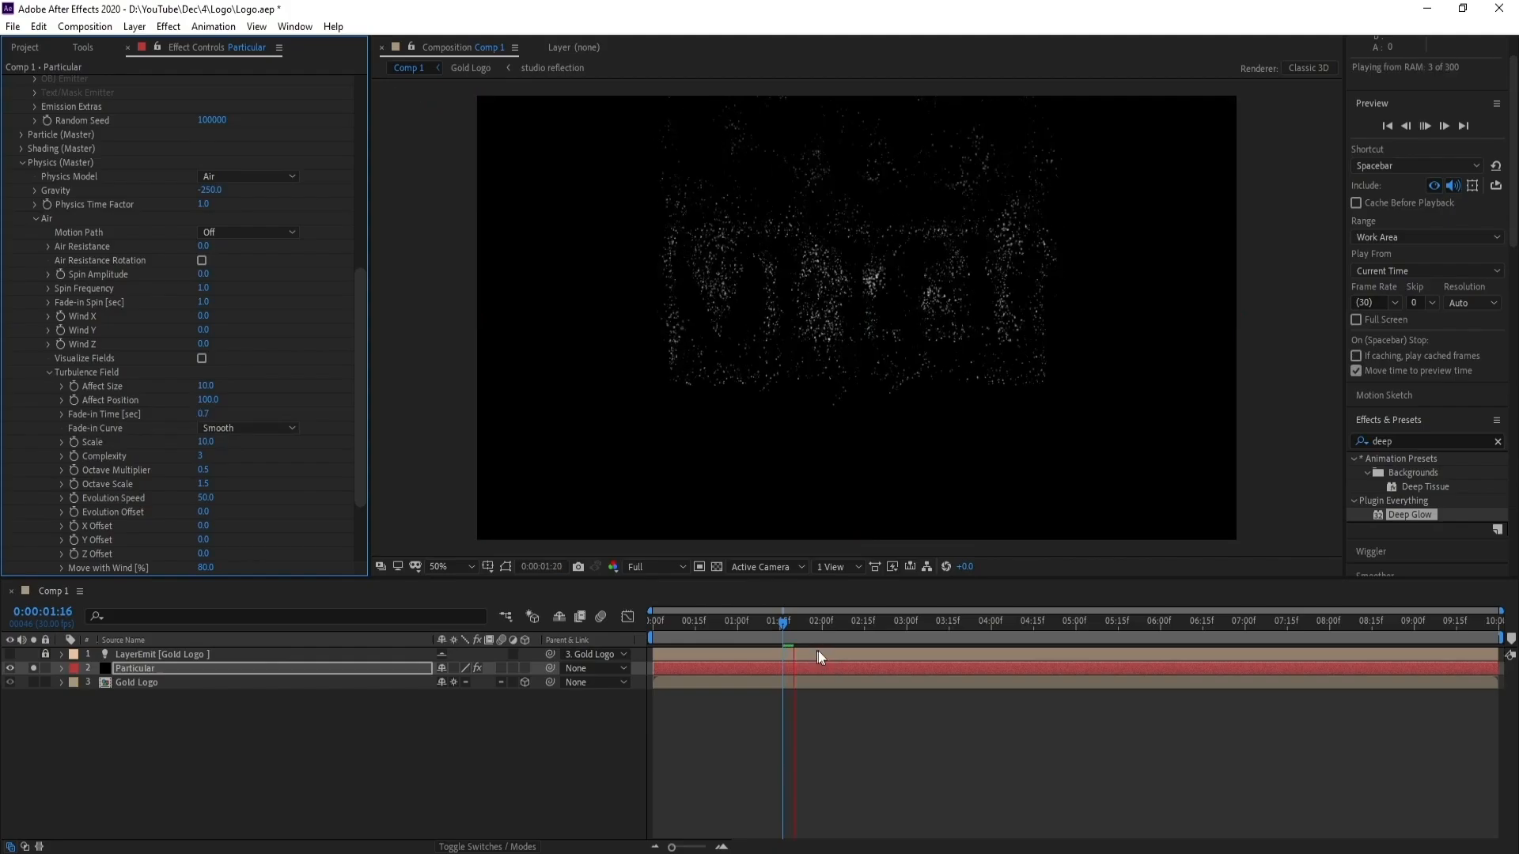
pyautogui.click(781, 625)
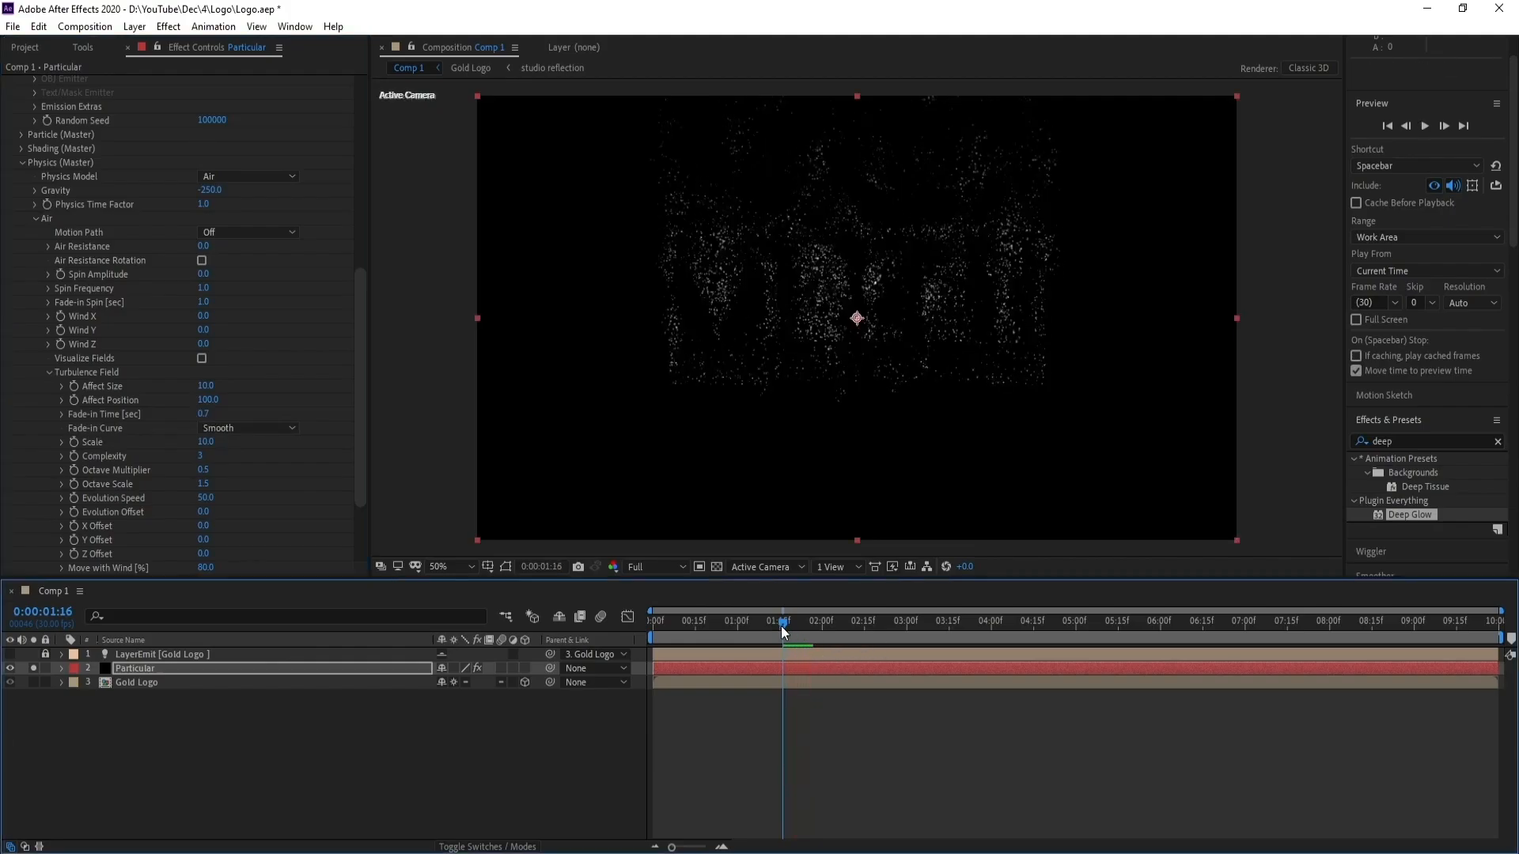
# Step: Unsolo the Particular layer and add a Particles/sec keyframe at 0:00:01:15
pyautogui.click(33, 669)
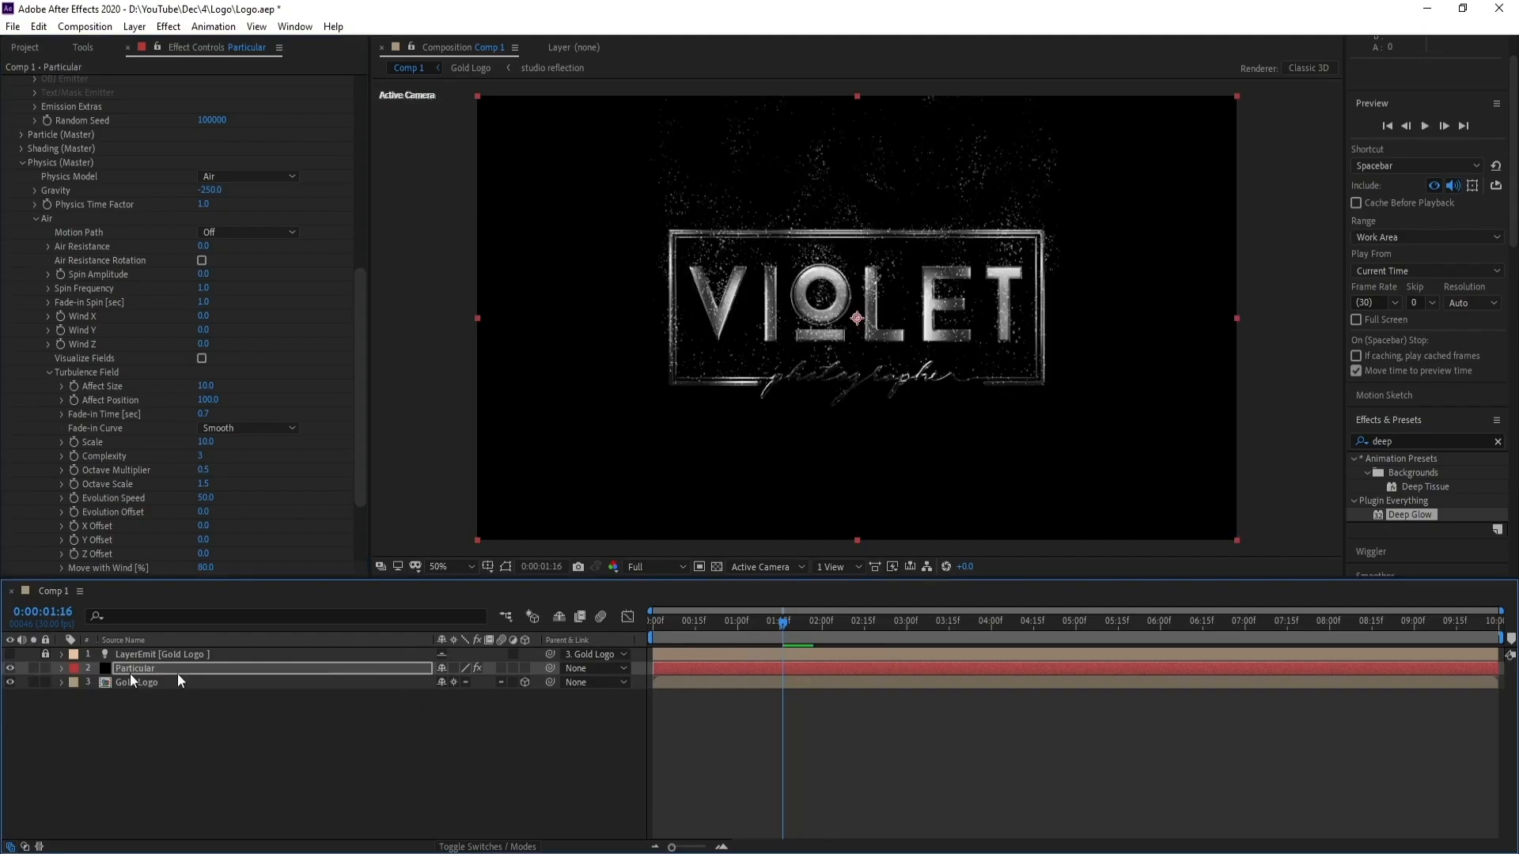
pyautogui.click(781, 625)
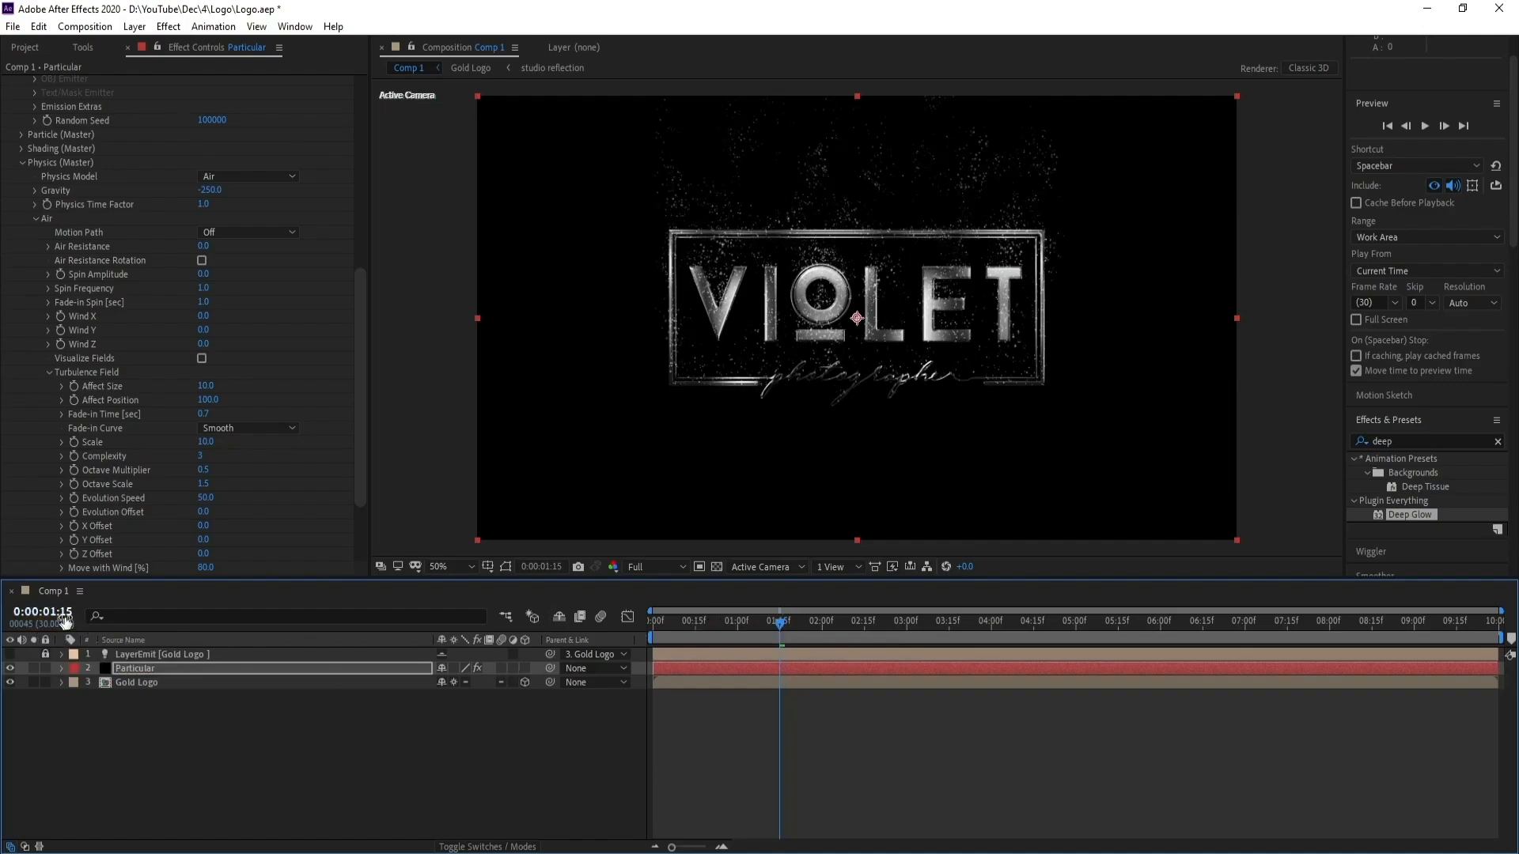
pyautogui.scroll(10, 88, 210)
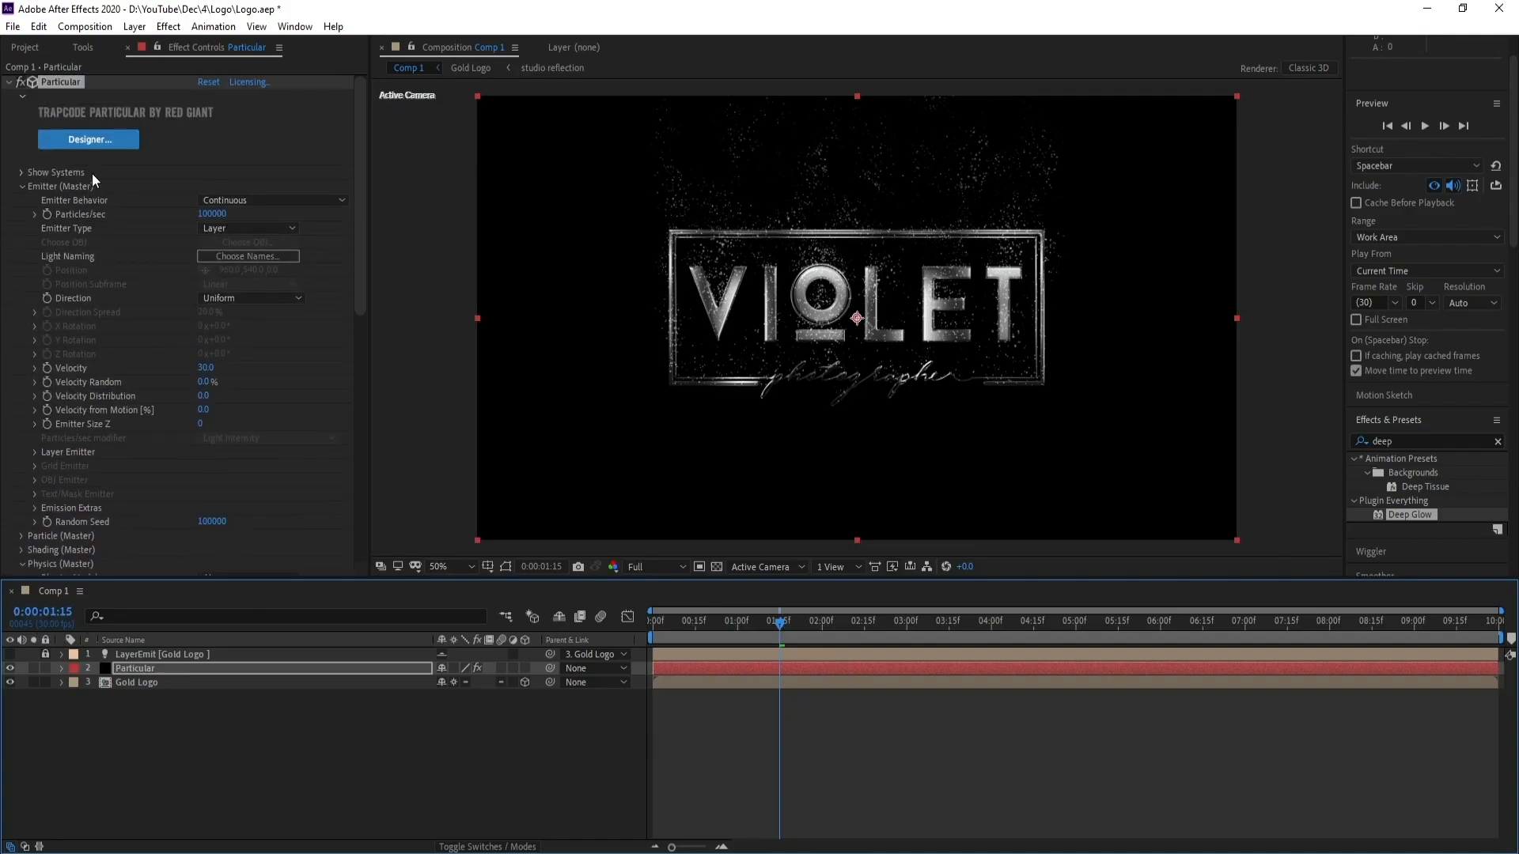
pyautogui.click(46, 216)
# Step: Keyframe the emitter's Particles/sec to 0 at 0:00:01:18
pyautogui.click(789, 624)
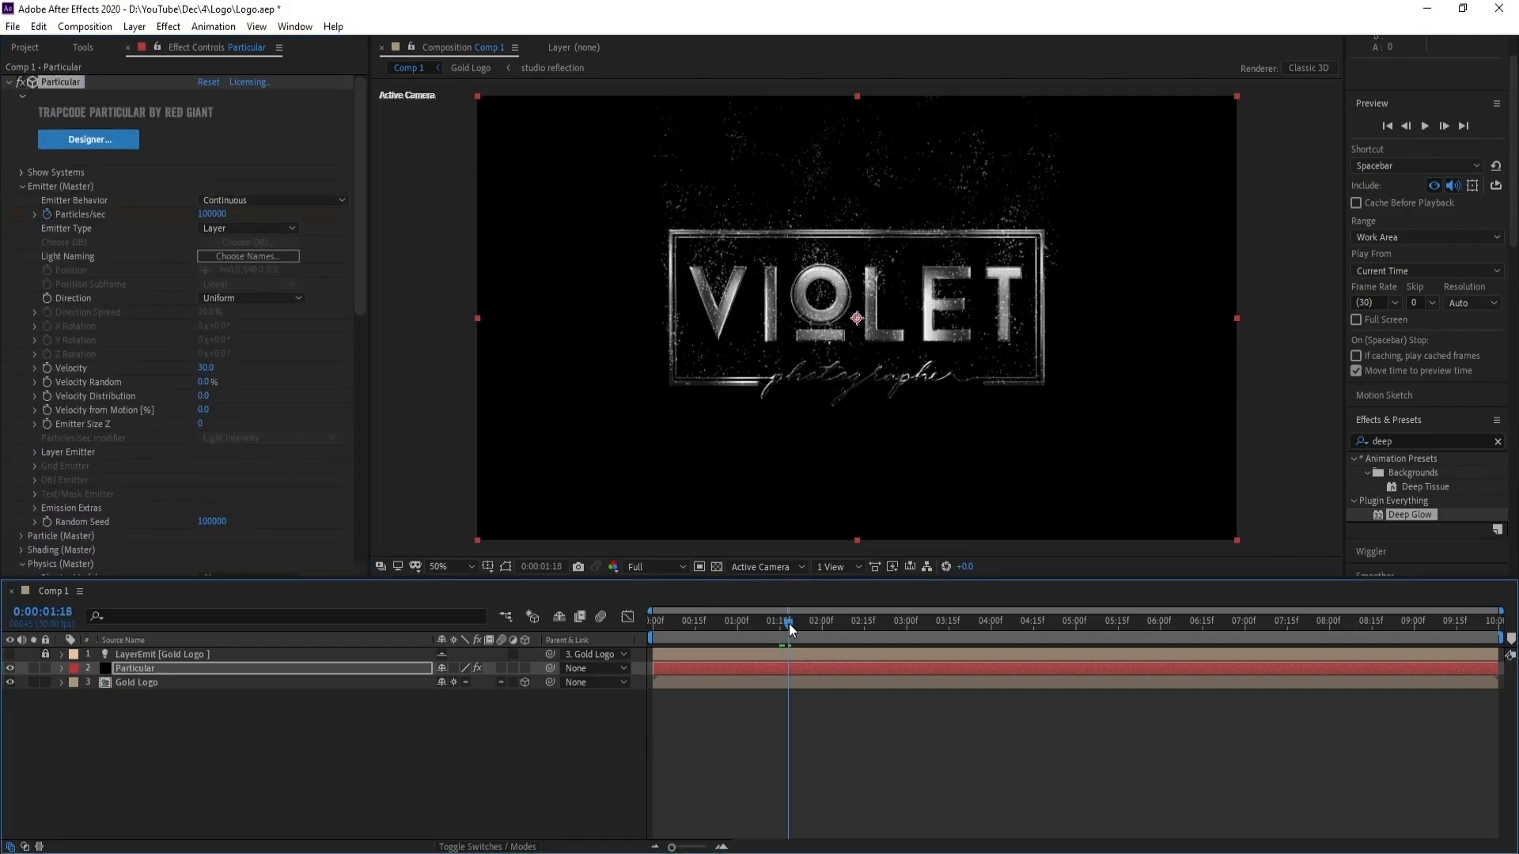
pyautogui.click(209, 214)
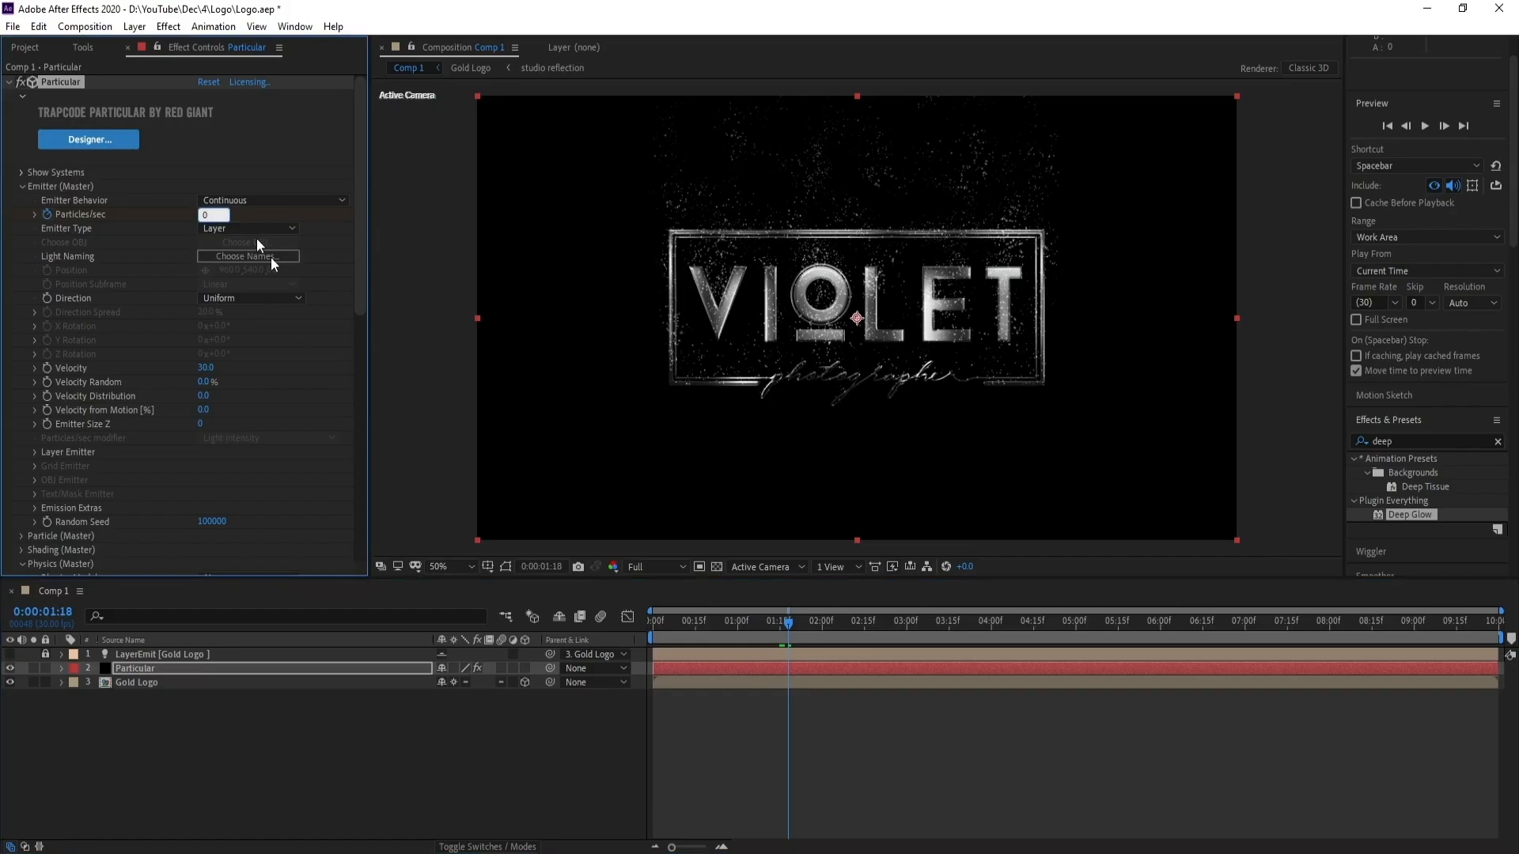
pyautogui.press('Return')
# Step: Solo the Particular layer and preview the particle emission from 0:00:01:08
pyautogui.click(33, 669)
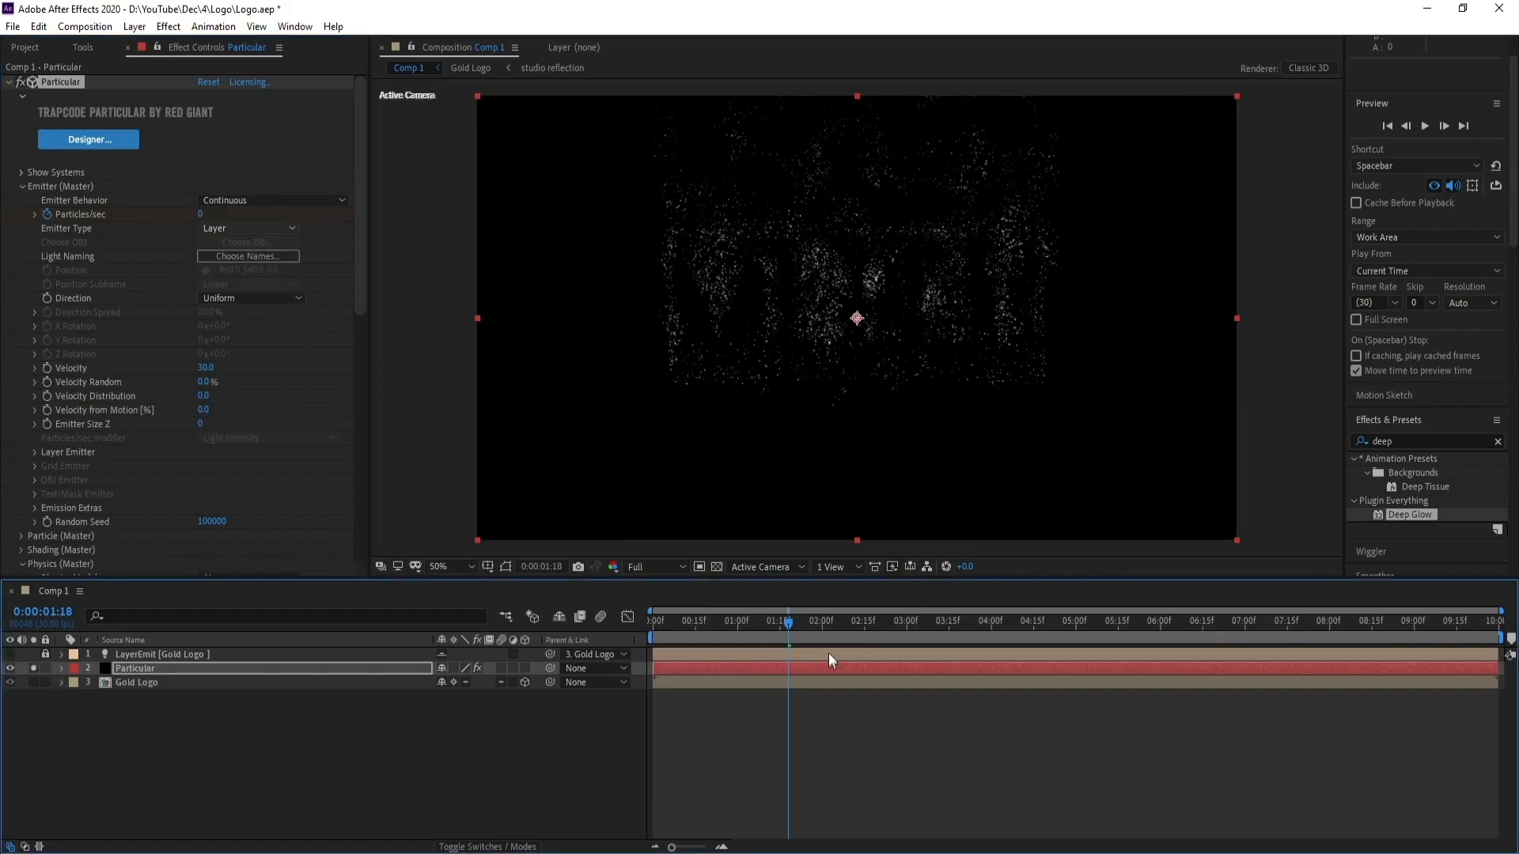
pyautogui.moveTo(783, 624); pyautogui.dragTo(758, 627)
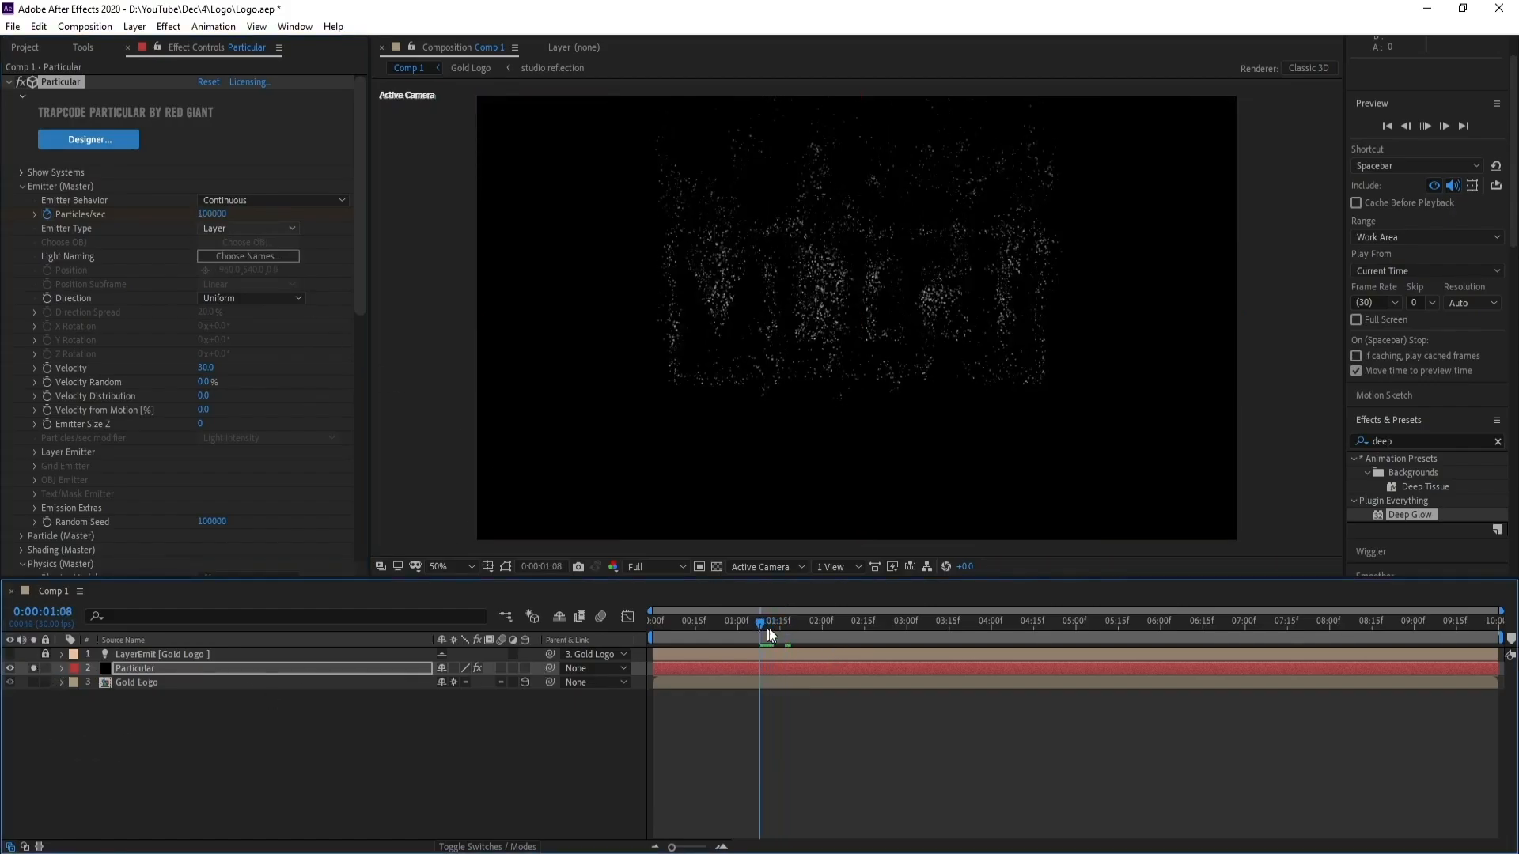
pyautogui.press('space')
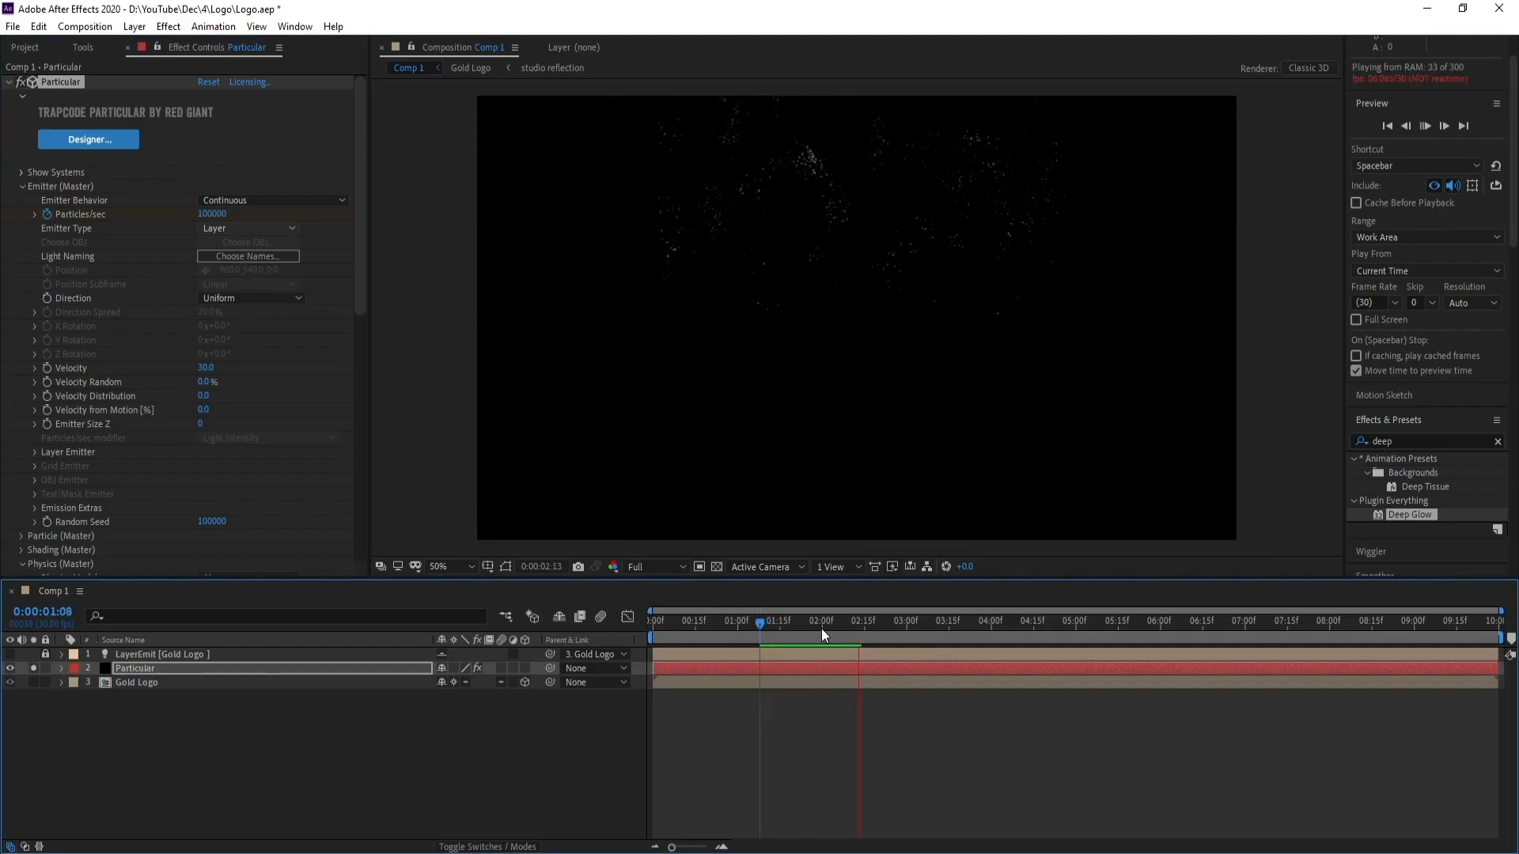
# Step: Replay the particle burst from 0:00:01:08 and unsolo the Particular layer
pyautogui.click(762, 623)
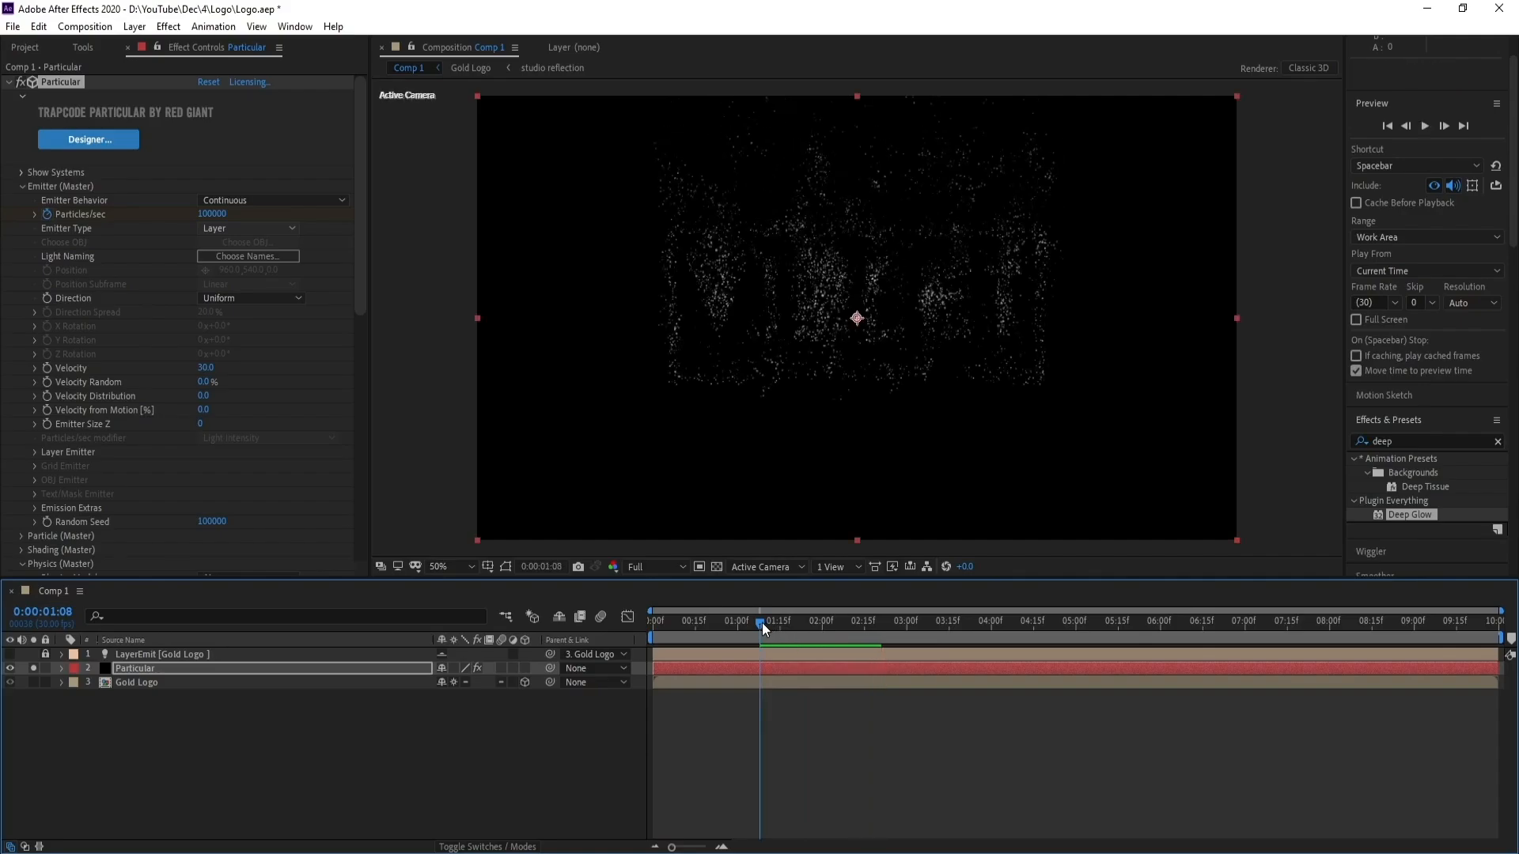
pyautogui.press('space')
pyautogui.click(759, 625)
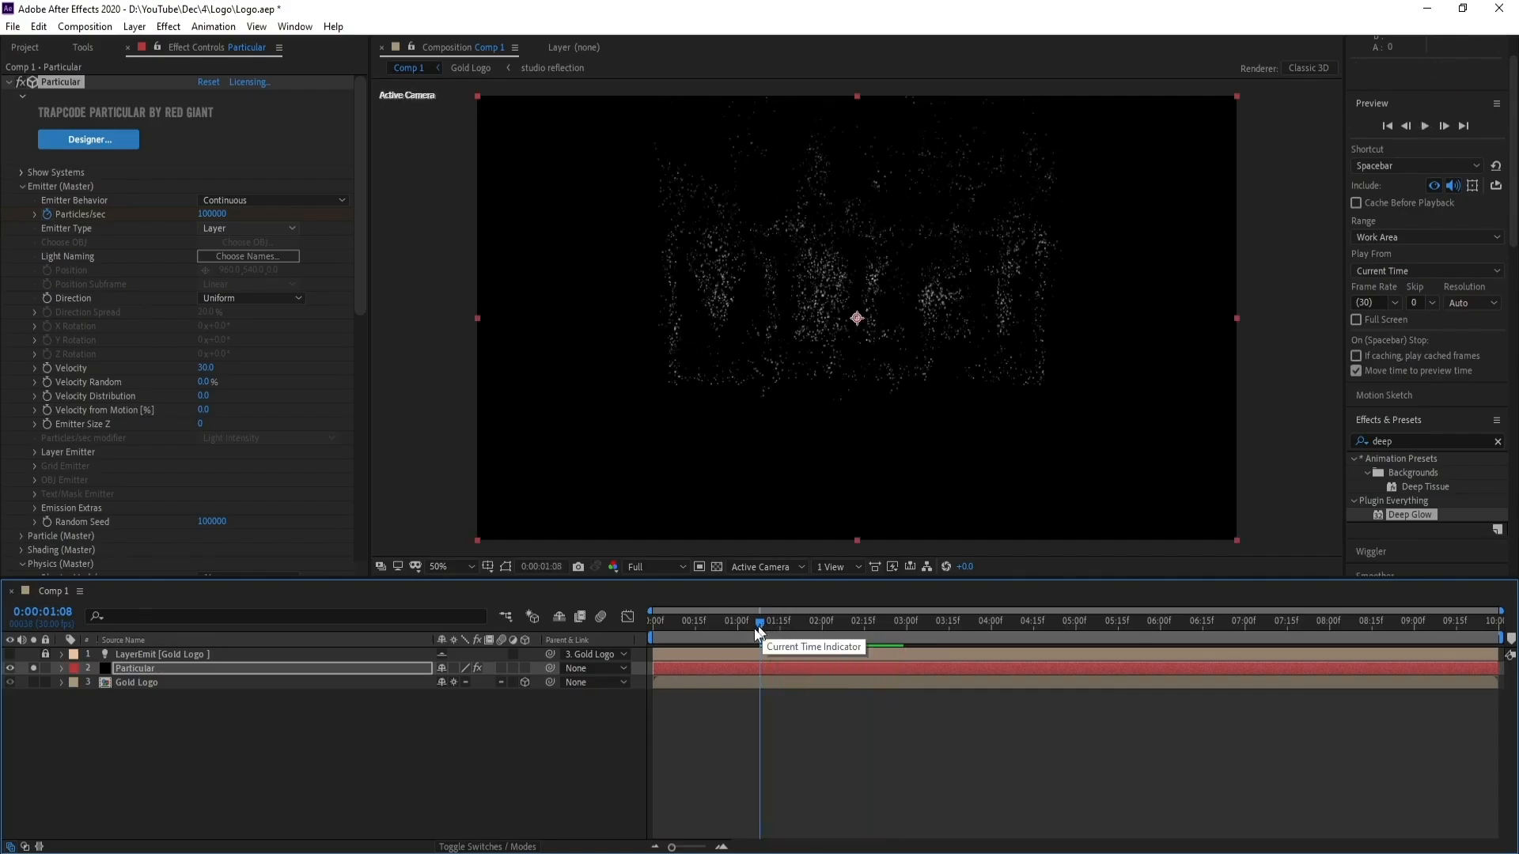
pyautogui.click(35, 668)
# Step: Draw a rectangular mask about 1218 by 252 px on the Gold Logo layer, just beneath the logo
pyautogui.click(144, 682)
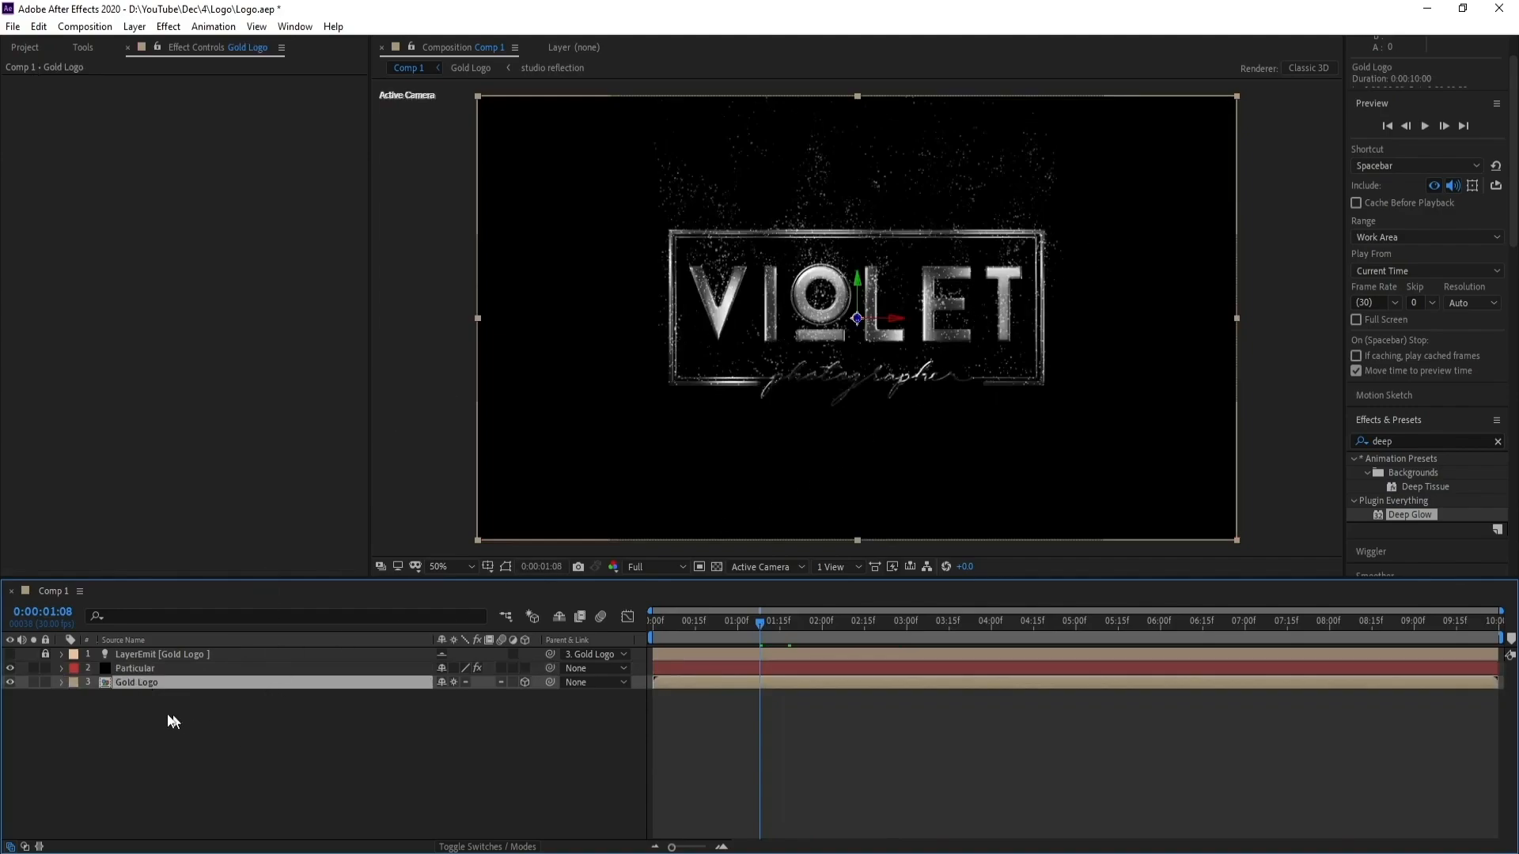
pyautogui.click(83, 49)
pyautogui.click(173, 70)
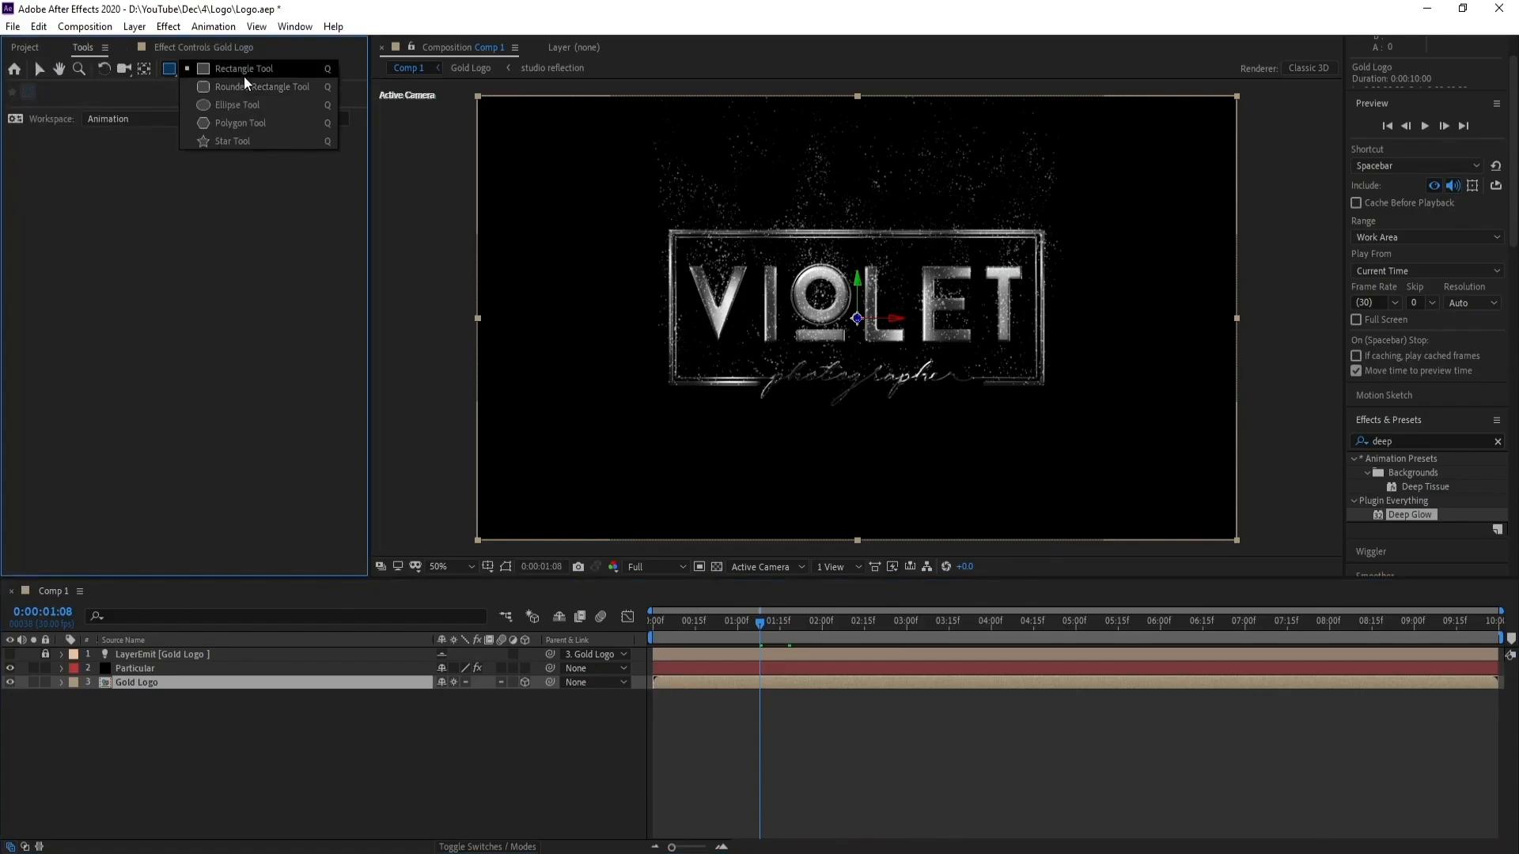
pyautogui.click(243, 76)
pyautogui.moveTo(1118, 394); pyautogui.dragTo(637, 497)
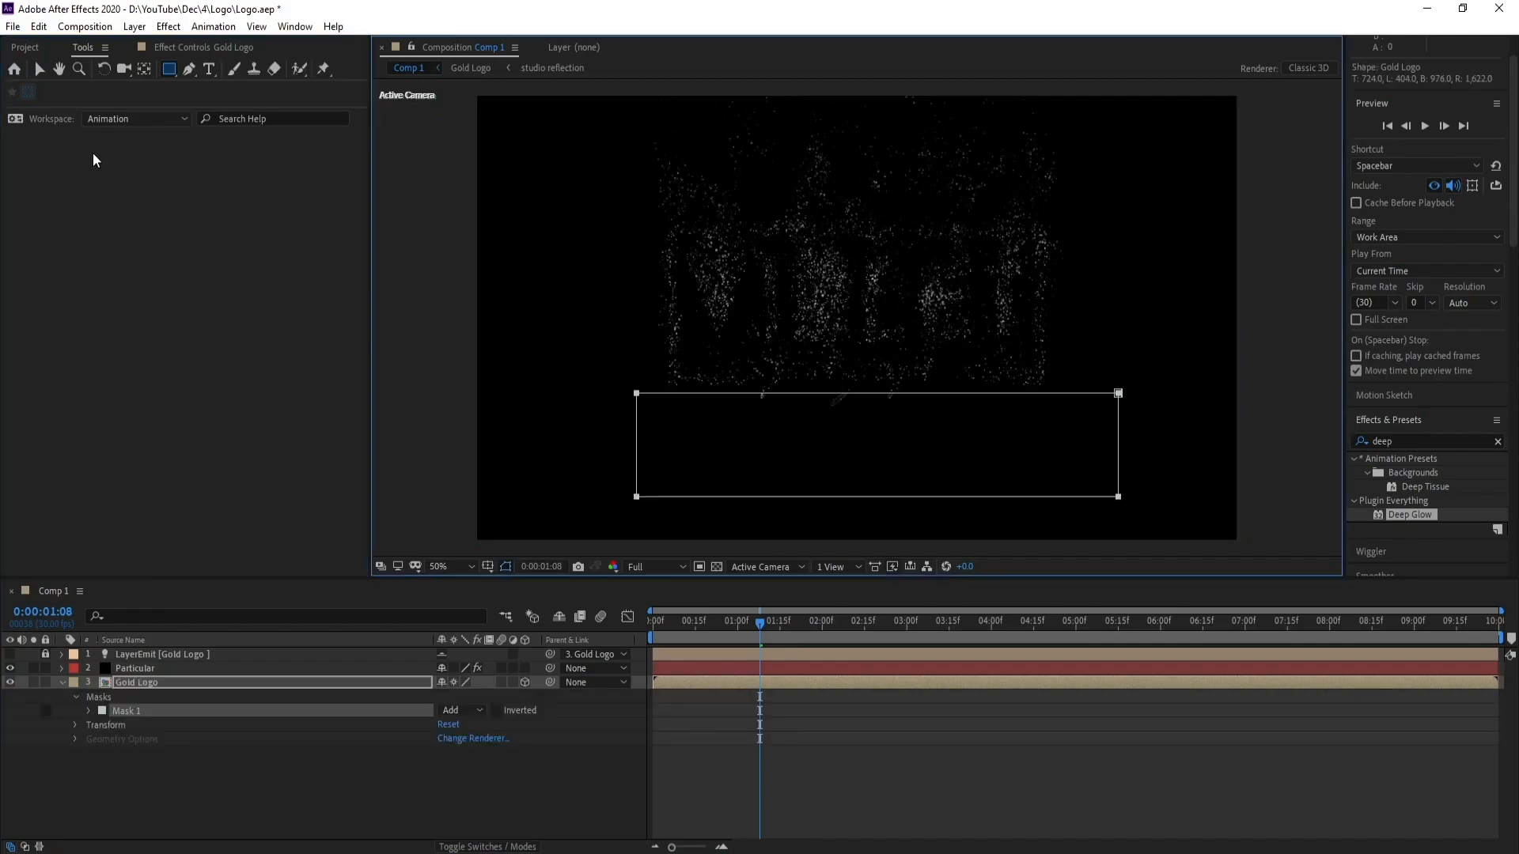
# Step: Lower the mask's top edge until it clears the bottom of the script lettering
pyautogui.press('v')
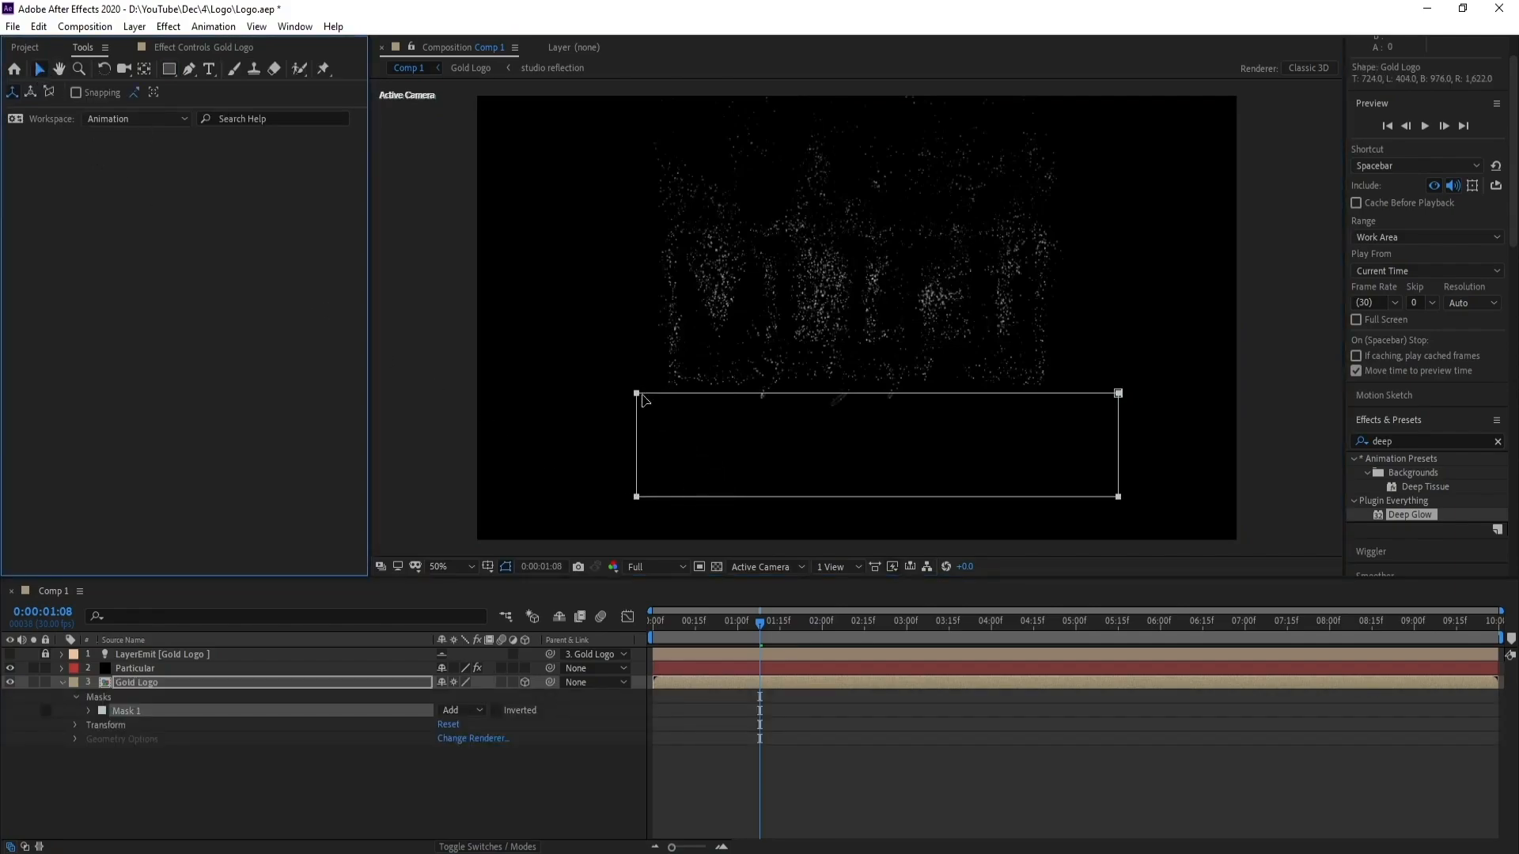
pyautogui.doubleClick(643, 399)
pyautogui.moveTo(878, 394); pyautogui.dragTo(879, 419)
# Step: Set the Mask Feather of the Gold Logo mask to 40 pixels
pyautogui.click(90, 711)
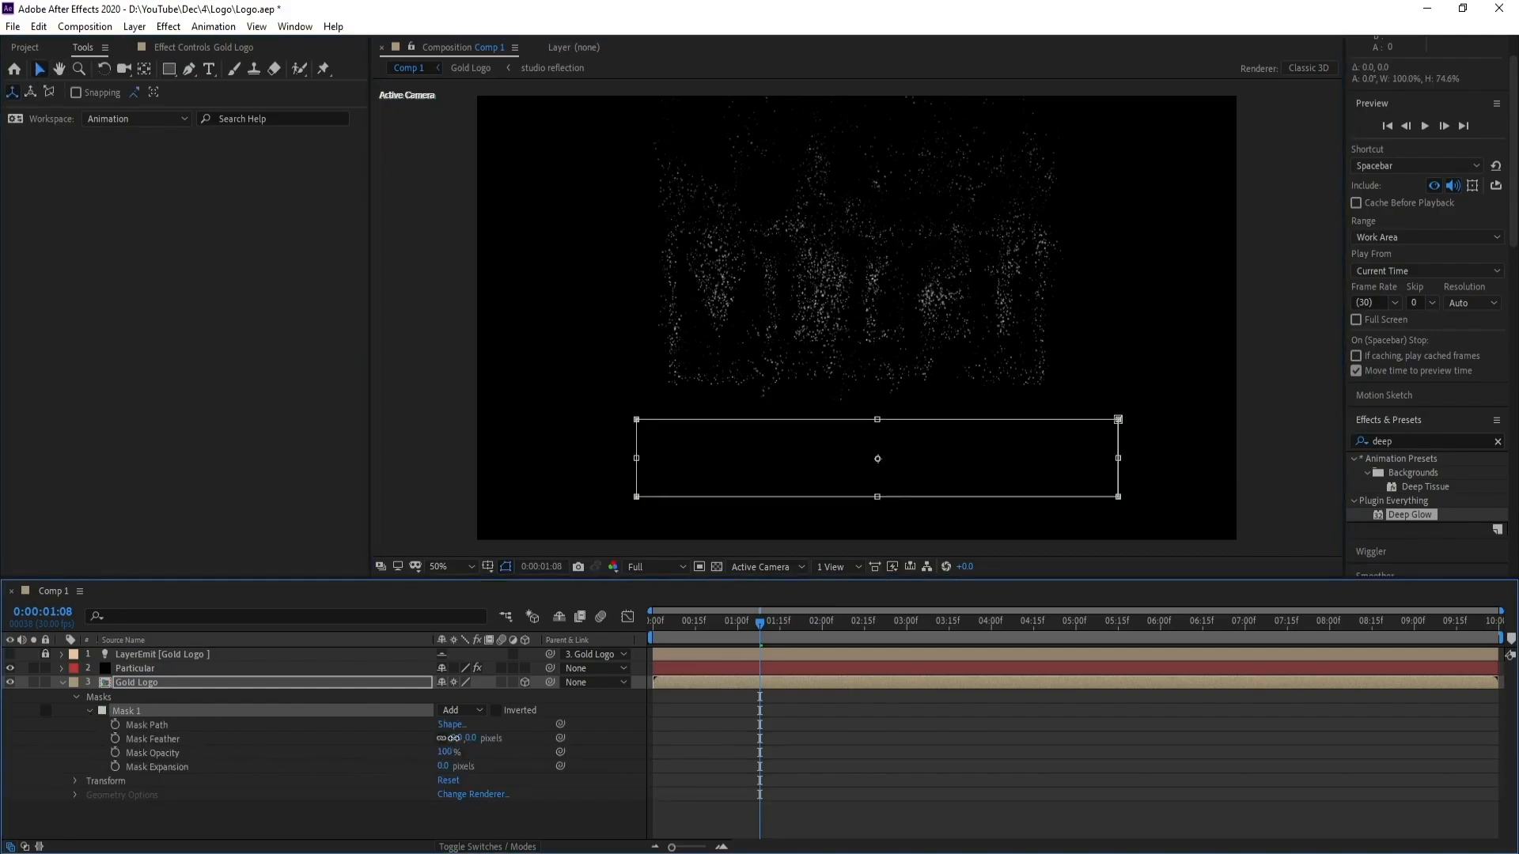
pyautogui.click(456, 739)
pyautogui.write('49')
pyautogui.press('Return')
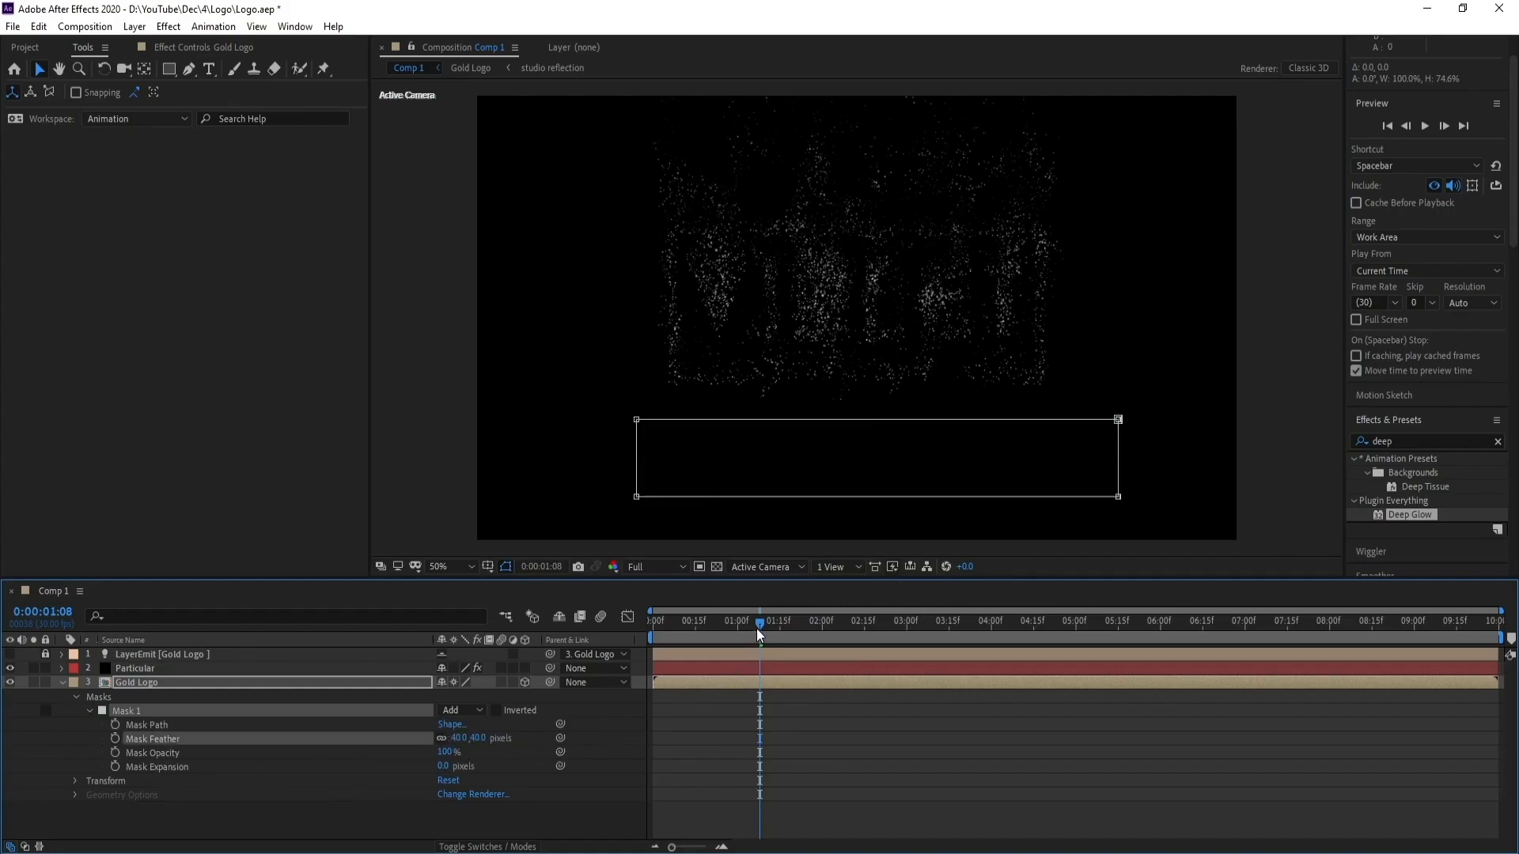
# Step: Keyframe the Mask Path at 0:00:01:15 and at 0:00:03:00, raising the mask's top edge above the logo at the second keyframe
pyautogui.moveTo(757, 629); pyautogui.dragTo(784, 629)
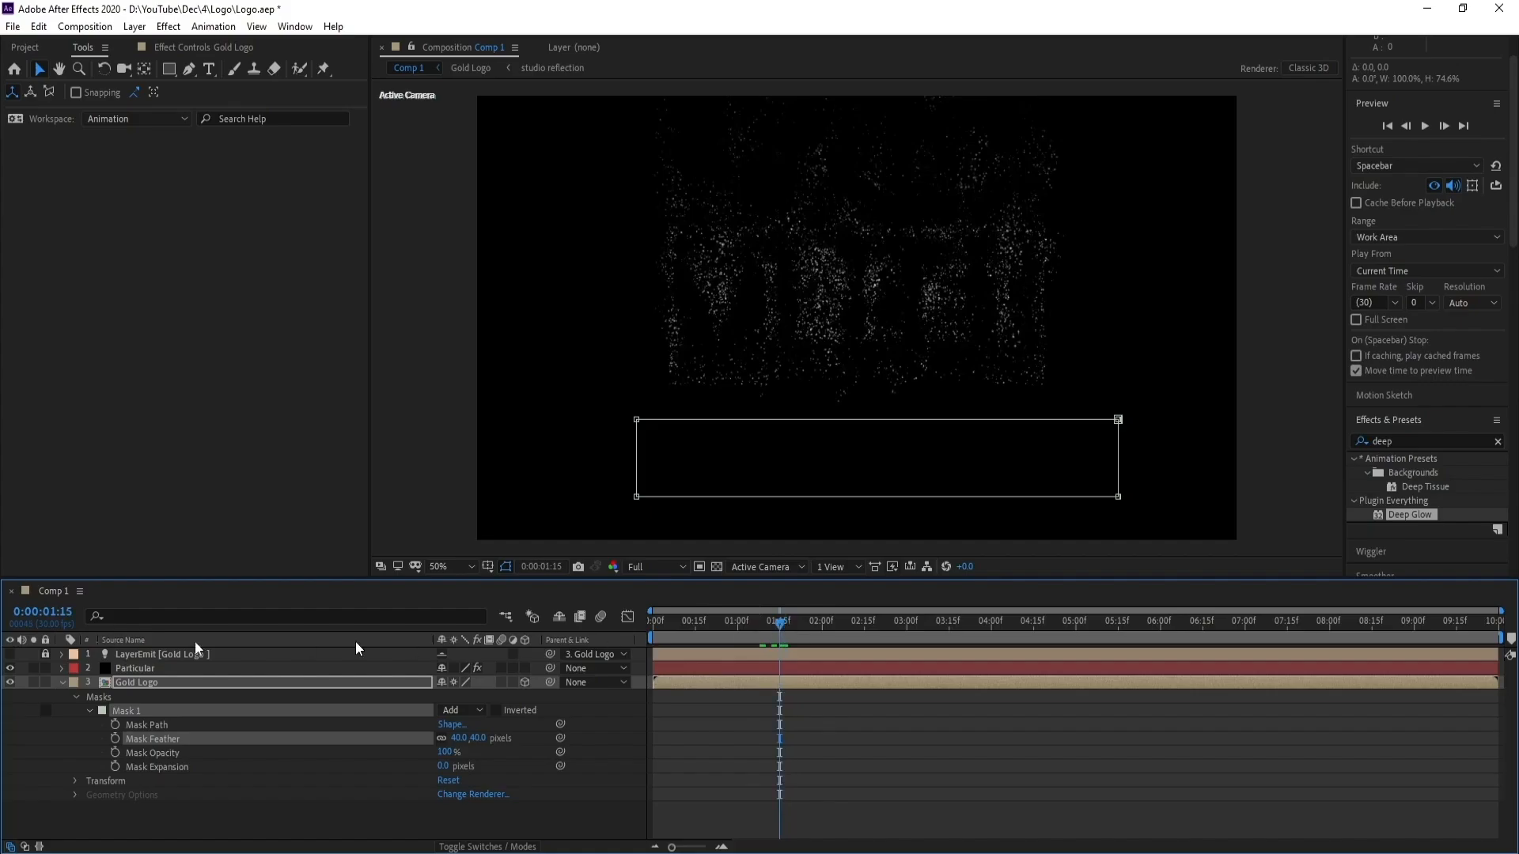
pyautogui.click(115, 725)
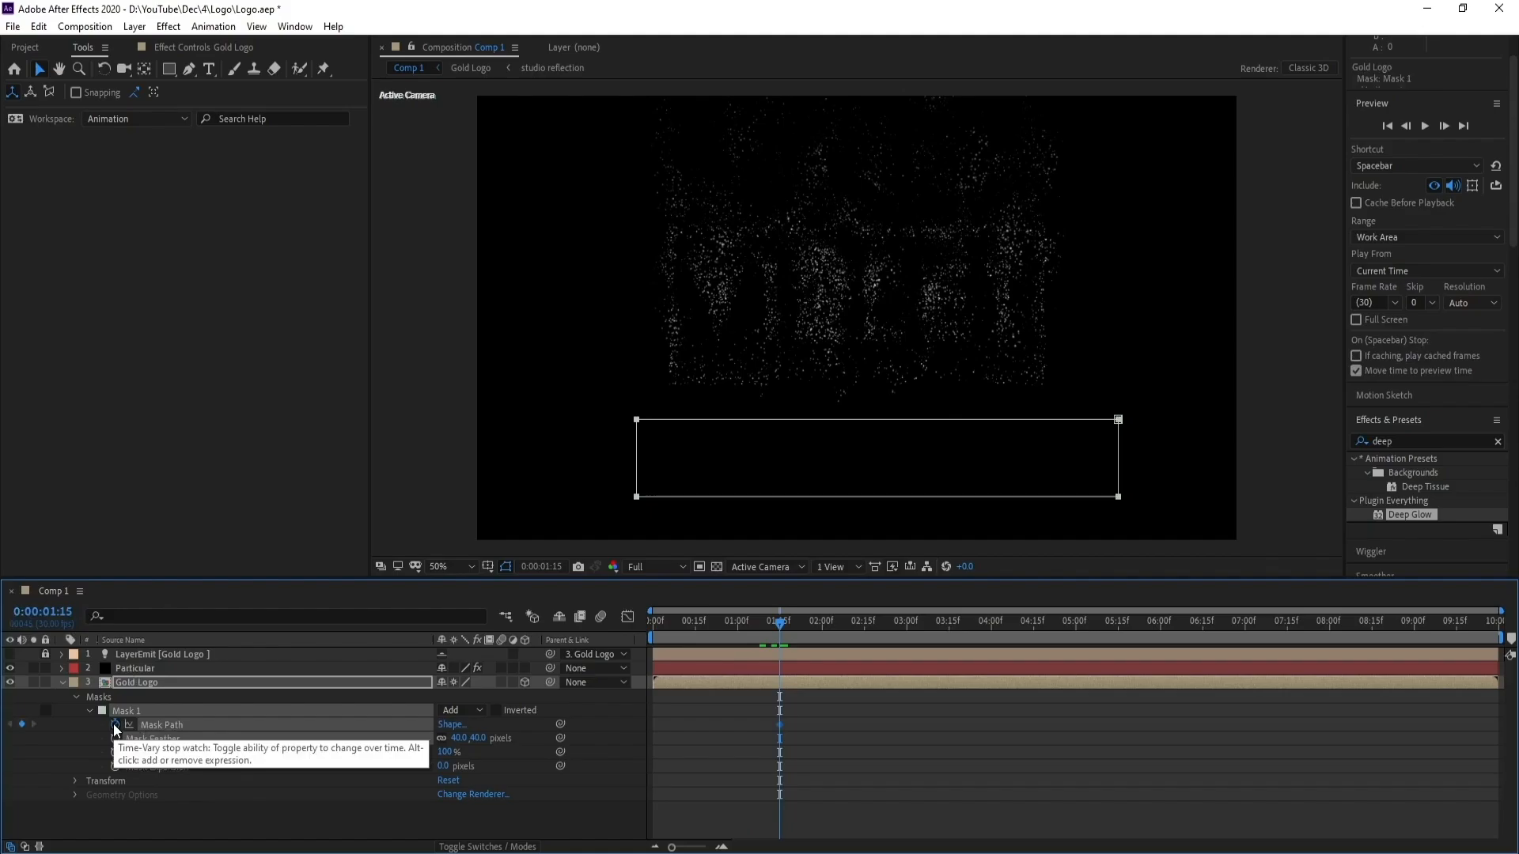
pyautogui.click(906, 621)
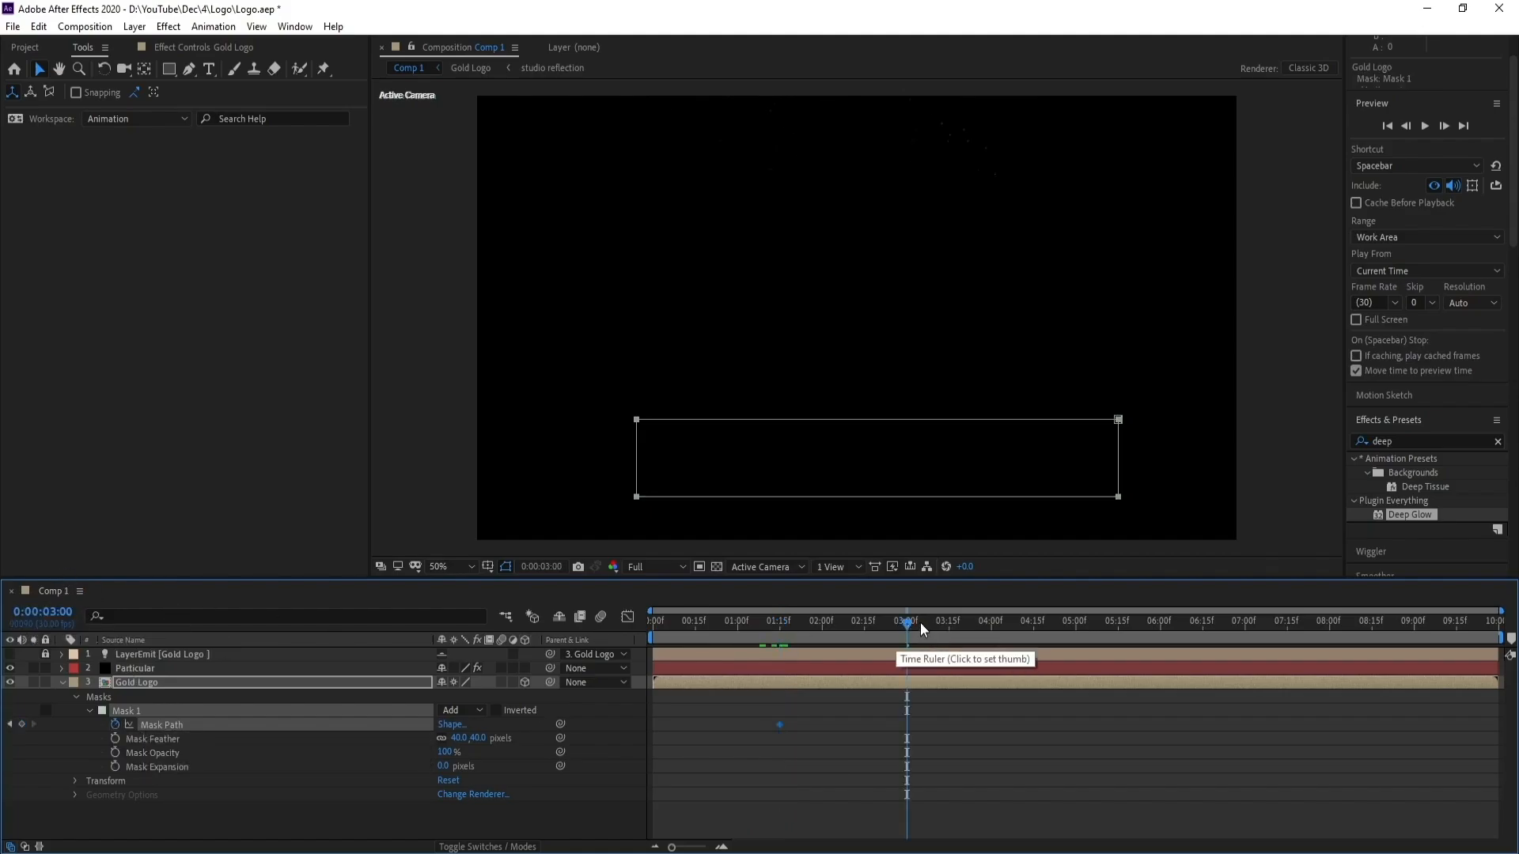
pyautogui.doubleClick(637, 420)
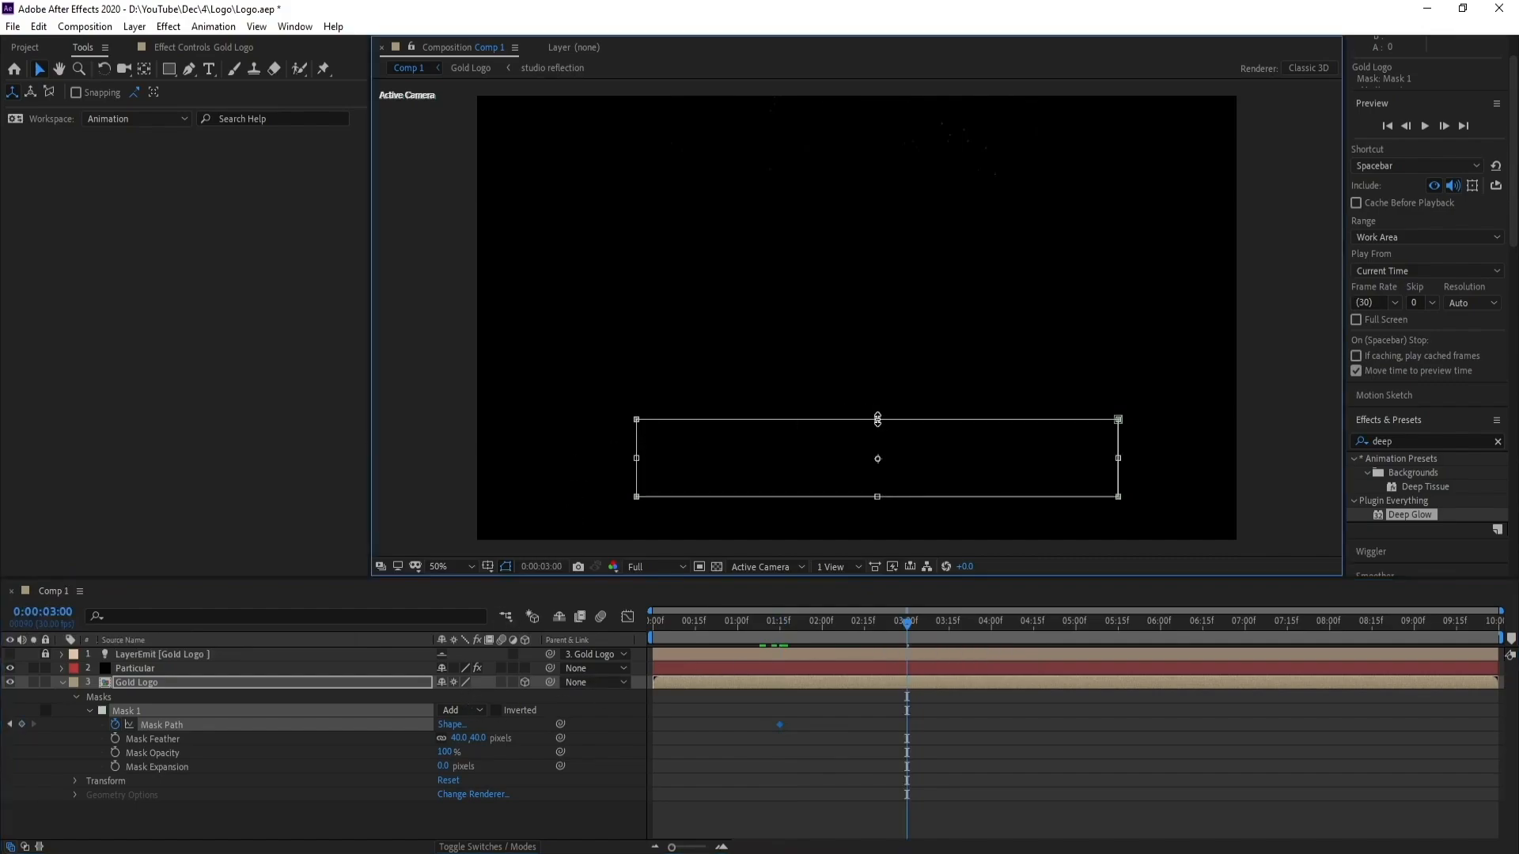
pyautogui.moveTo(877, 420); pyautogui.dragTo(878, 185)
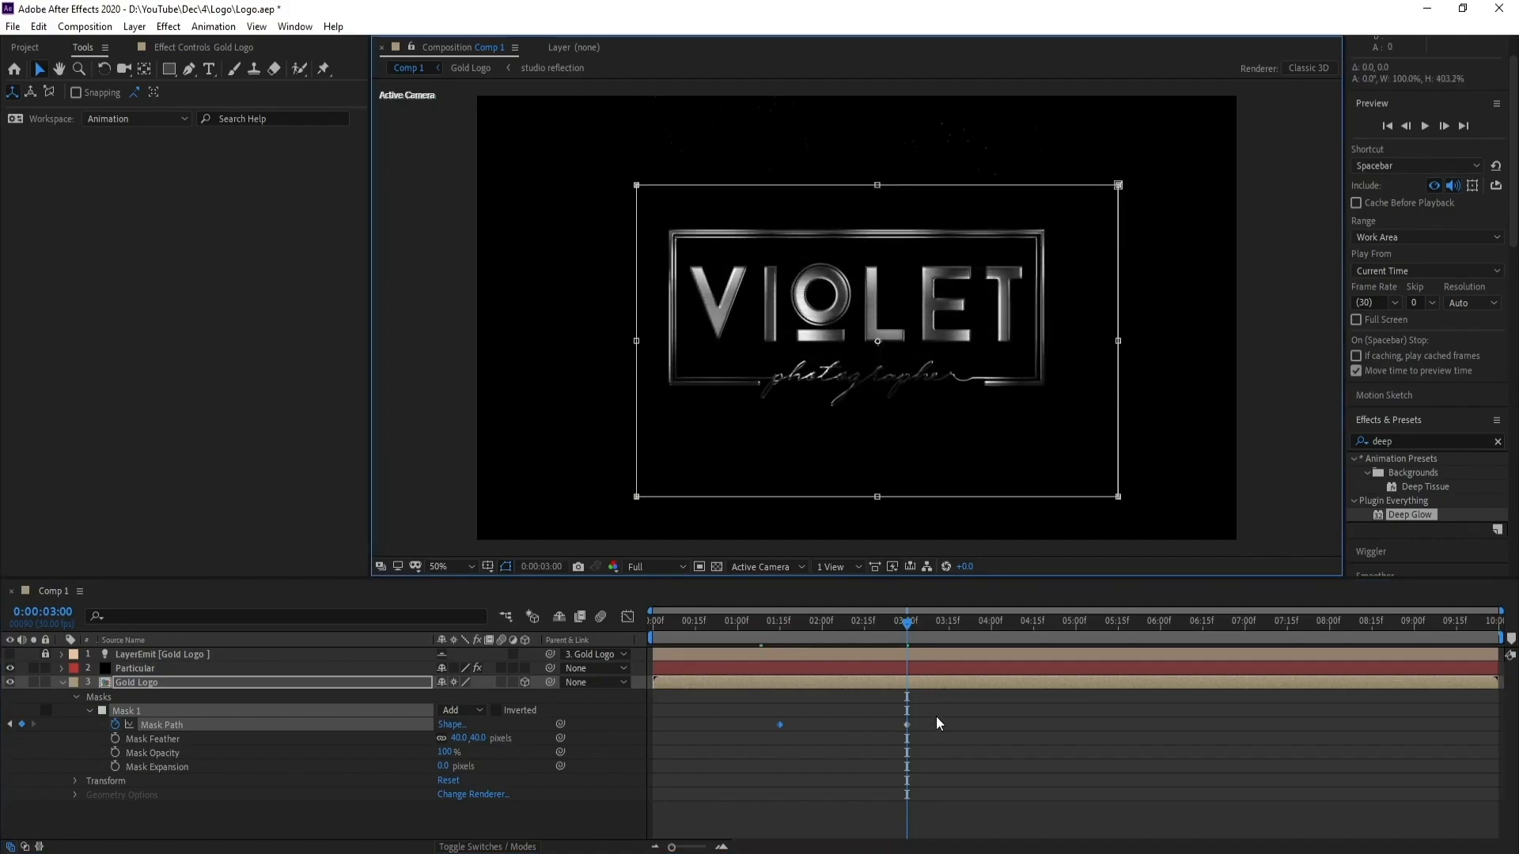
# Step: Shift both Mask Path keyframes earlier so the first sits at 0:00:00:24, and preview the reveal from the start
pyautogui.moveTo(980, 705); pyautogui.dragTo(722, 725)
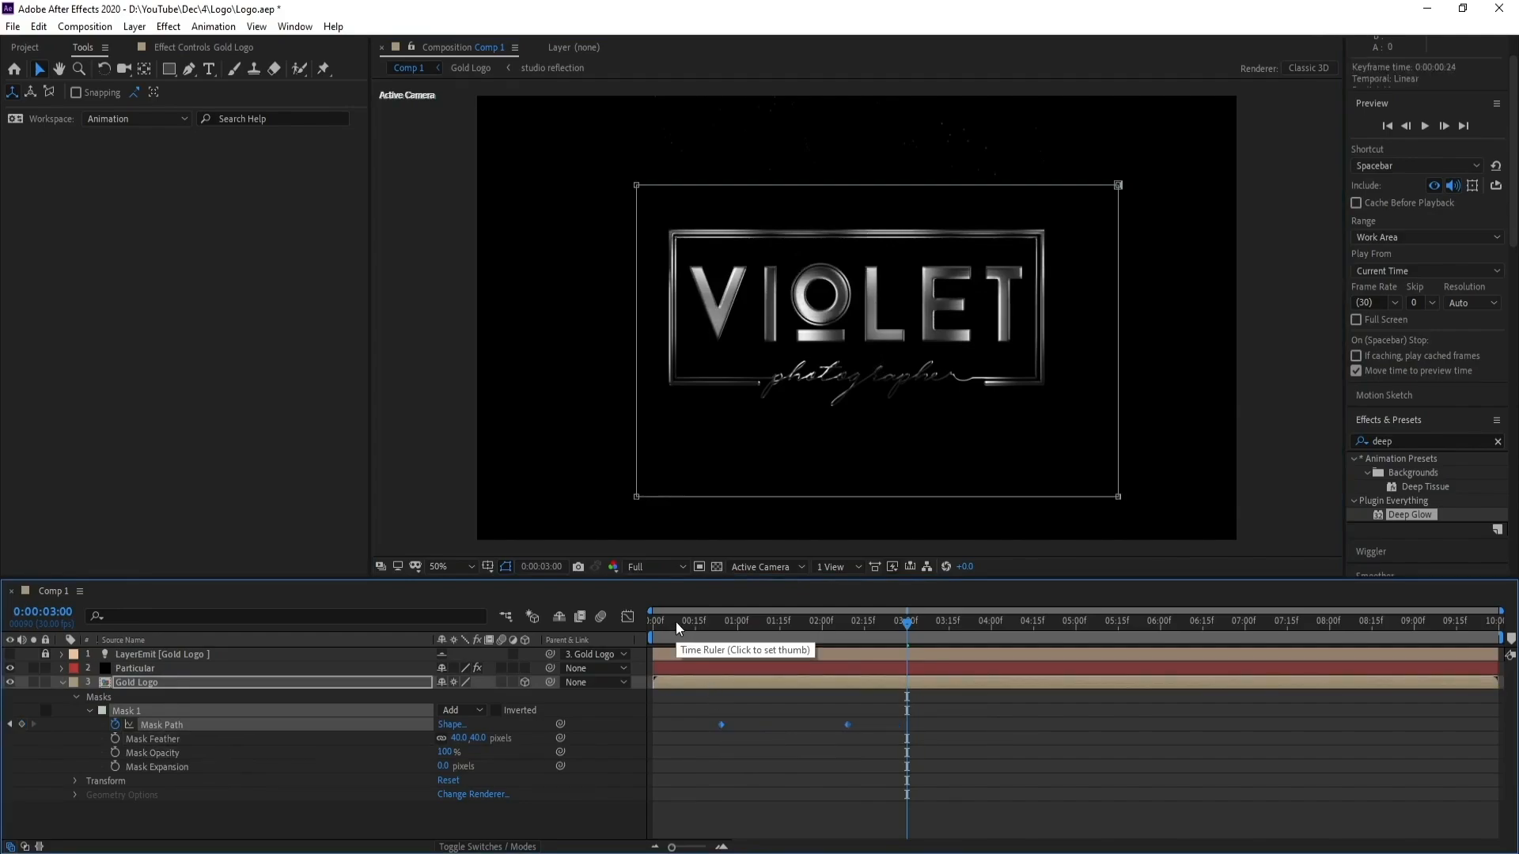
pyautogui.moveTo(676, 622); pyautogui.dragTo(570, 643)
pyautogui.press('space')
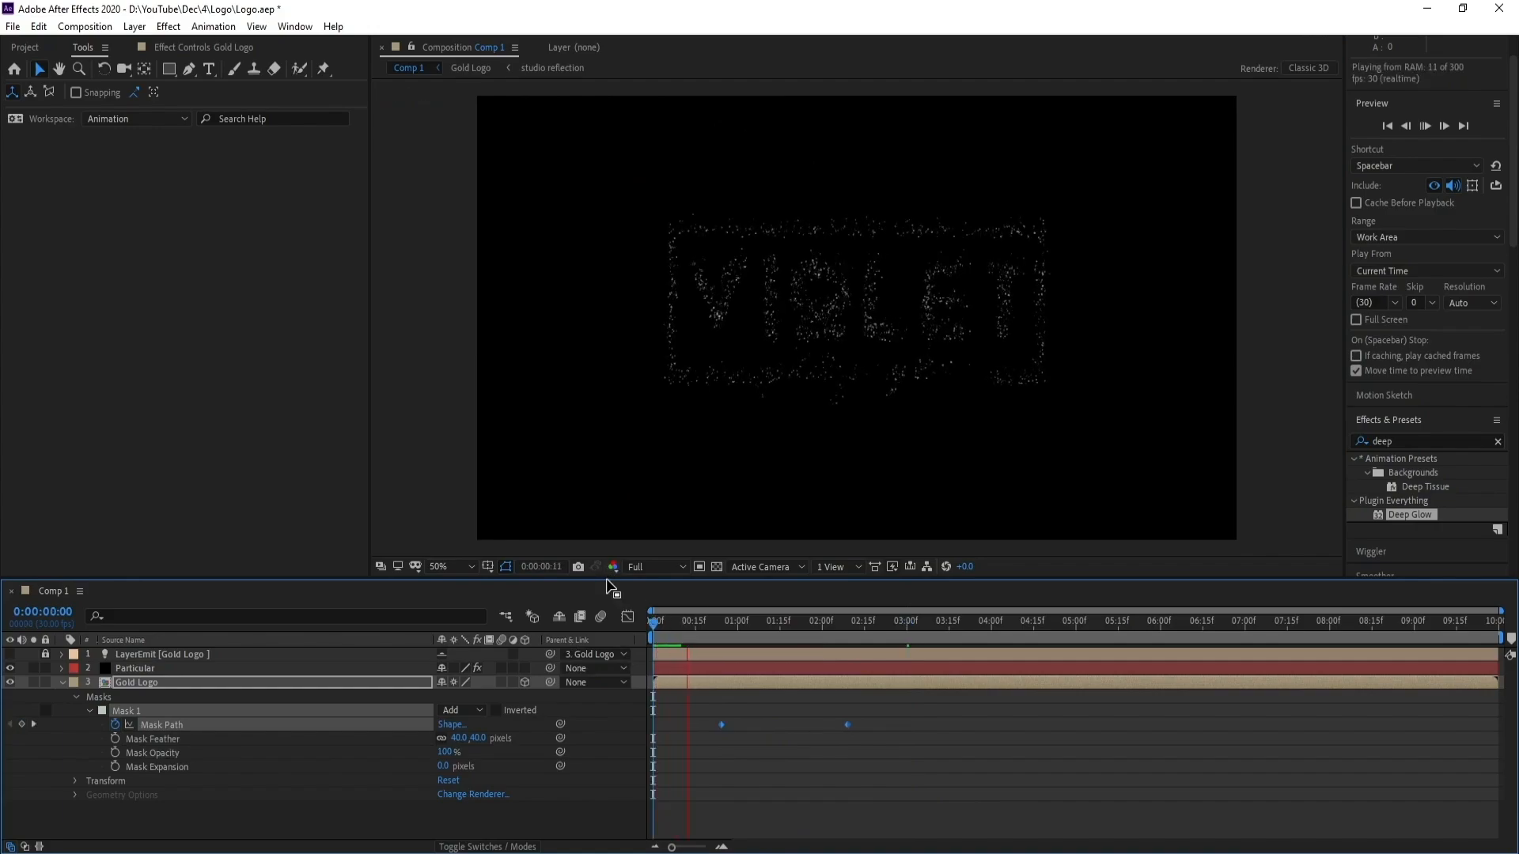
pyautogui.press('space')
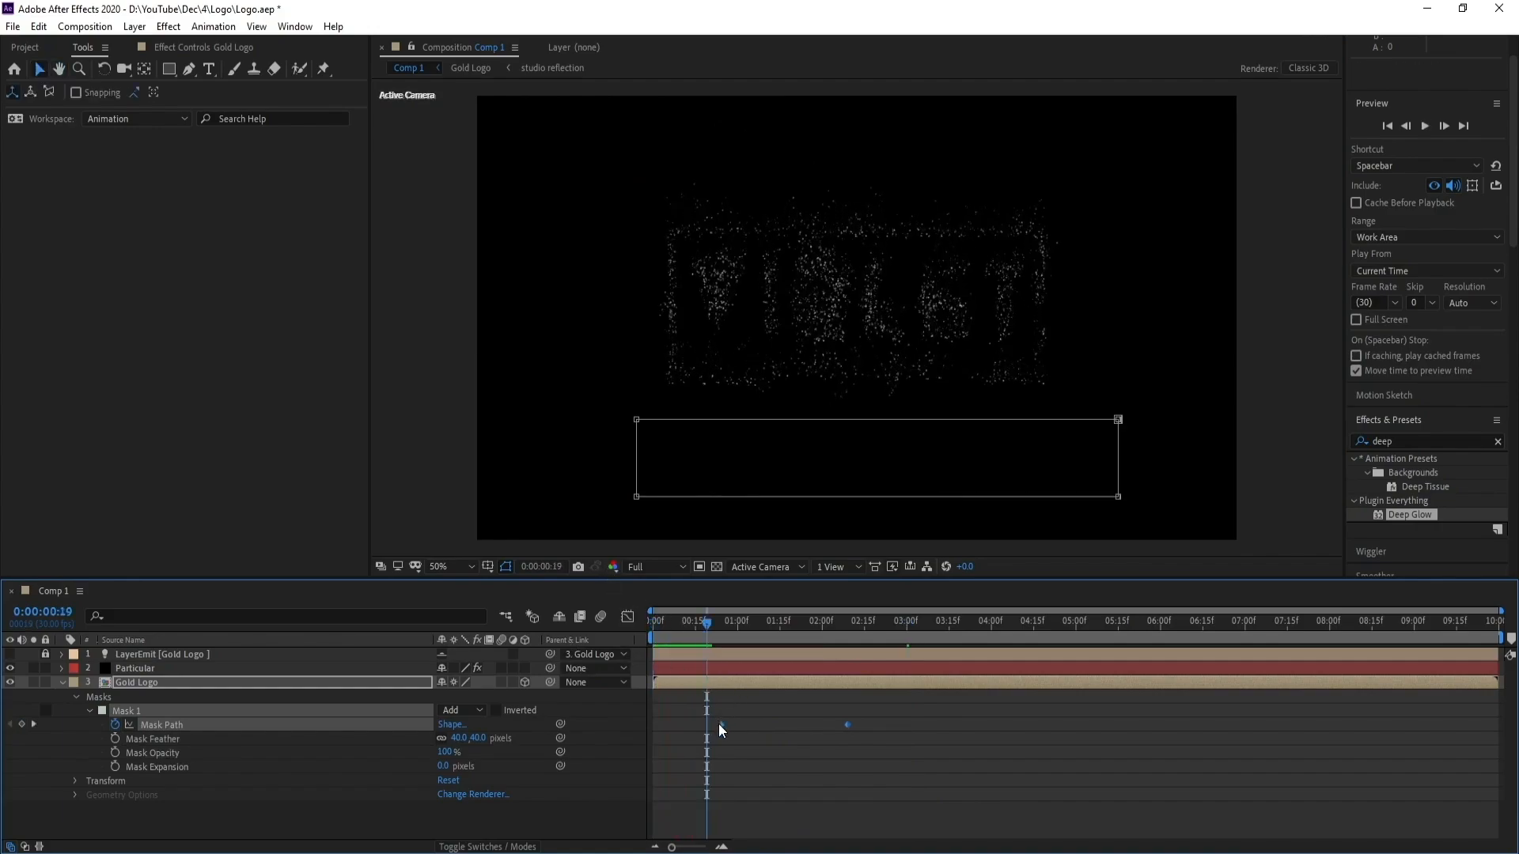
# Step: Shift both Mask Path keyframes to about 0:00:00:11 and 0:00:01:26, preview the reveal, and collapse the Gold Logo layer
pyautogui.moveTo(718, 723); pyautogui.dragTo(681, 725)
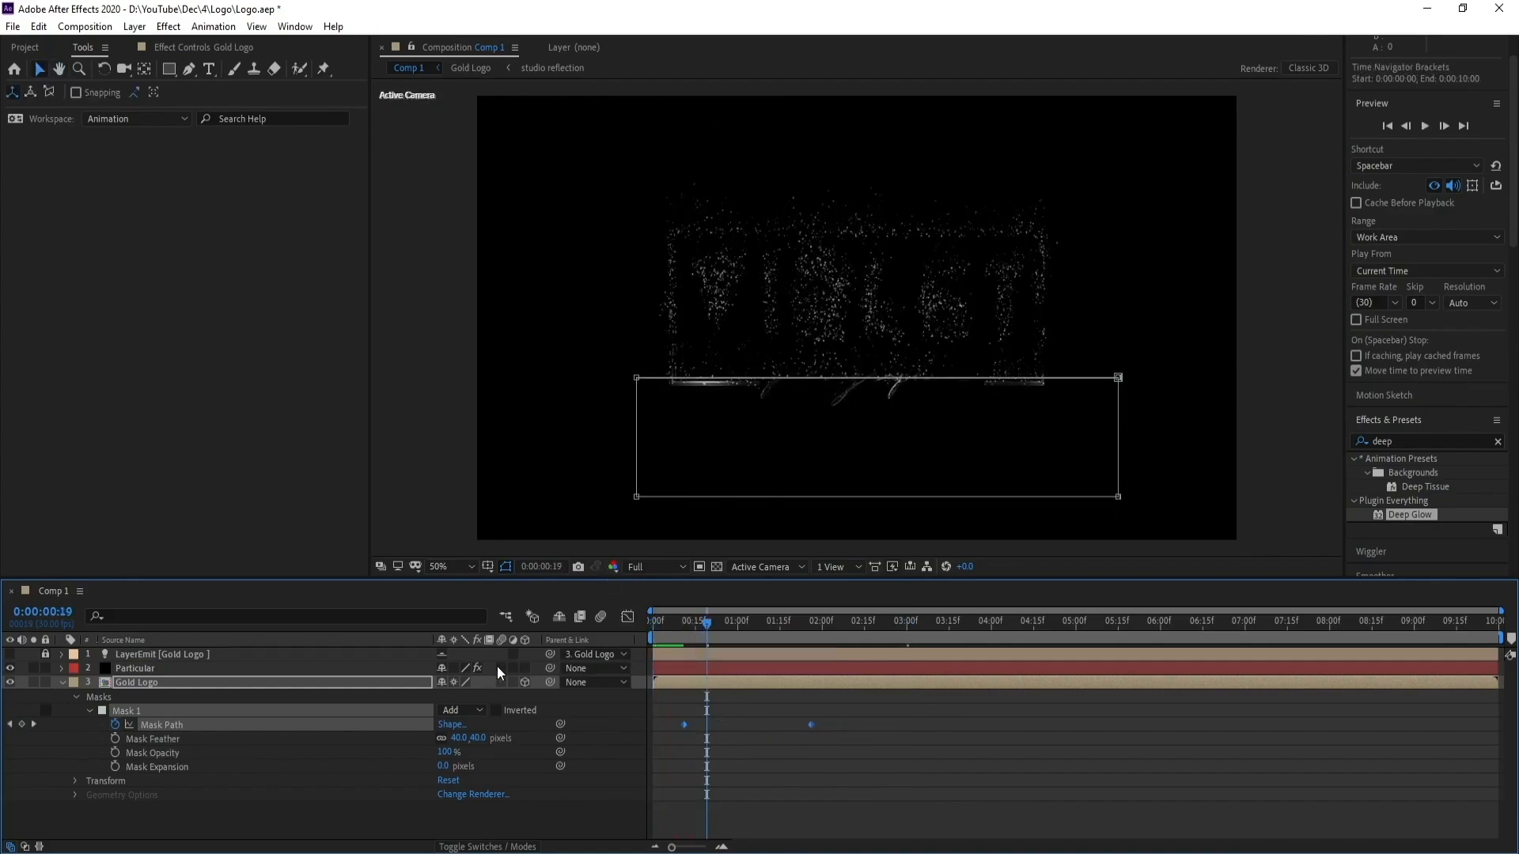
pyautogui.click(656, 633)
pyautogui.press('space')
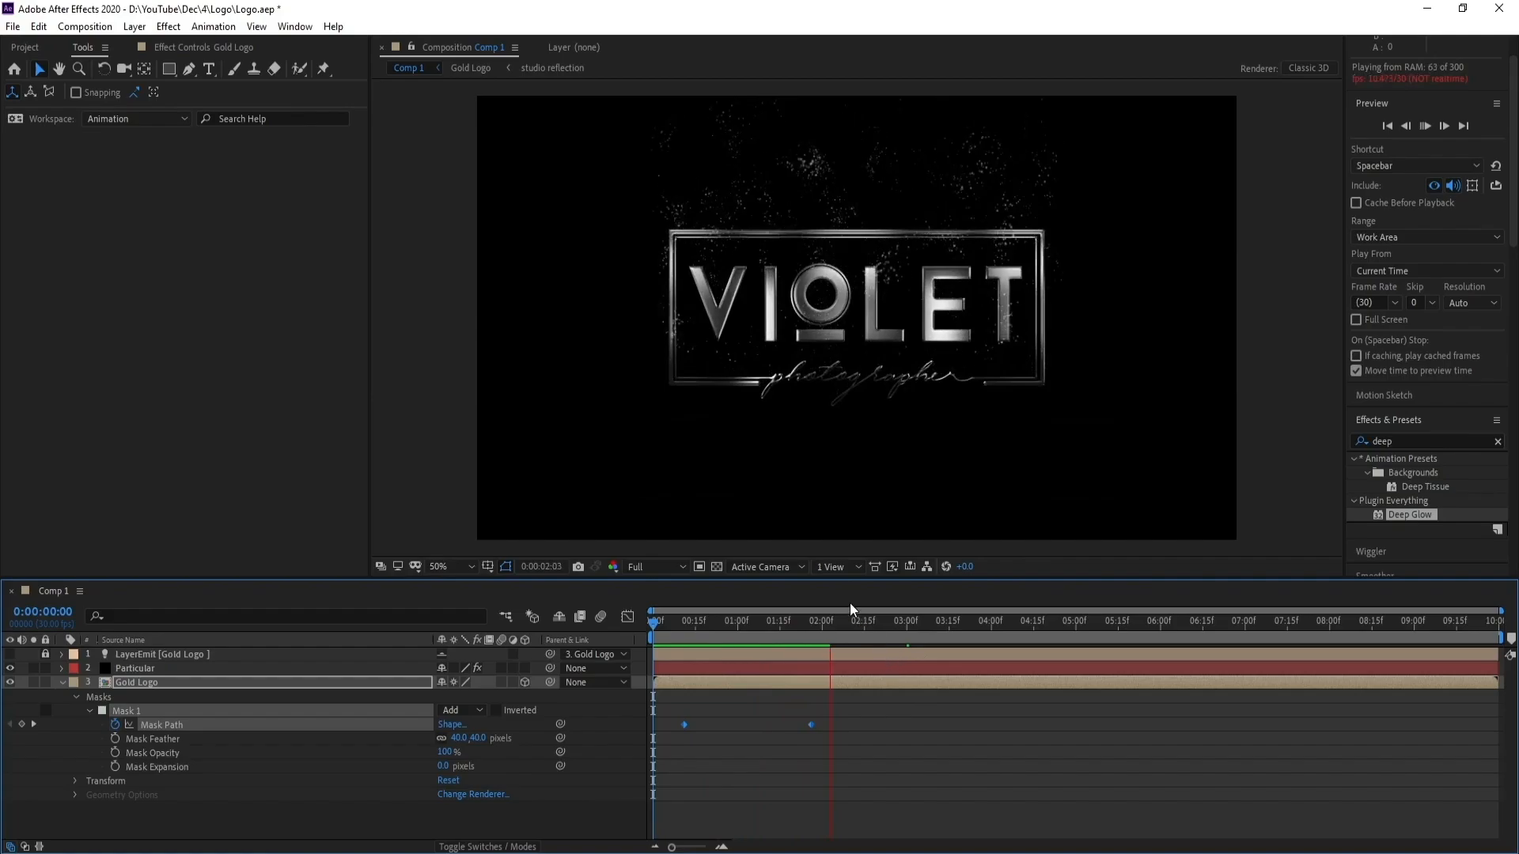
pyautogui.press('space')
pyautogui.click(63, 683)
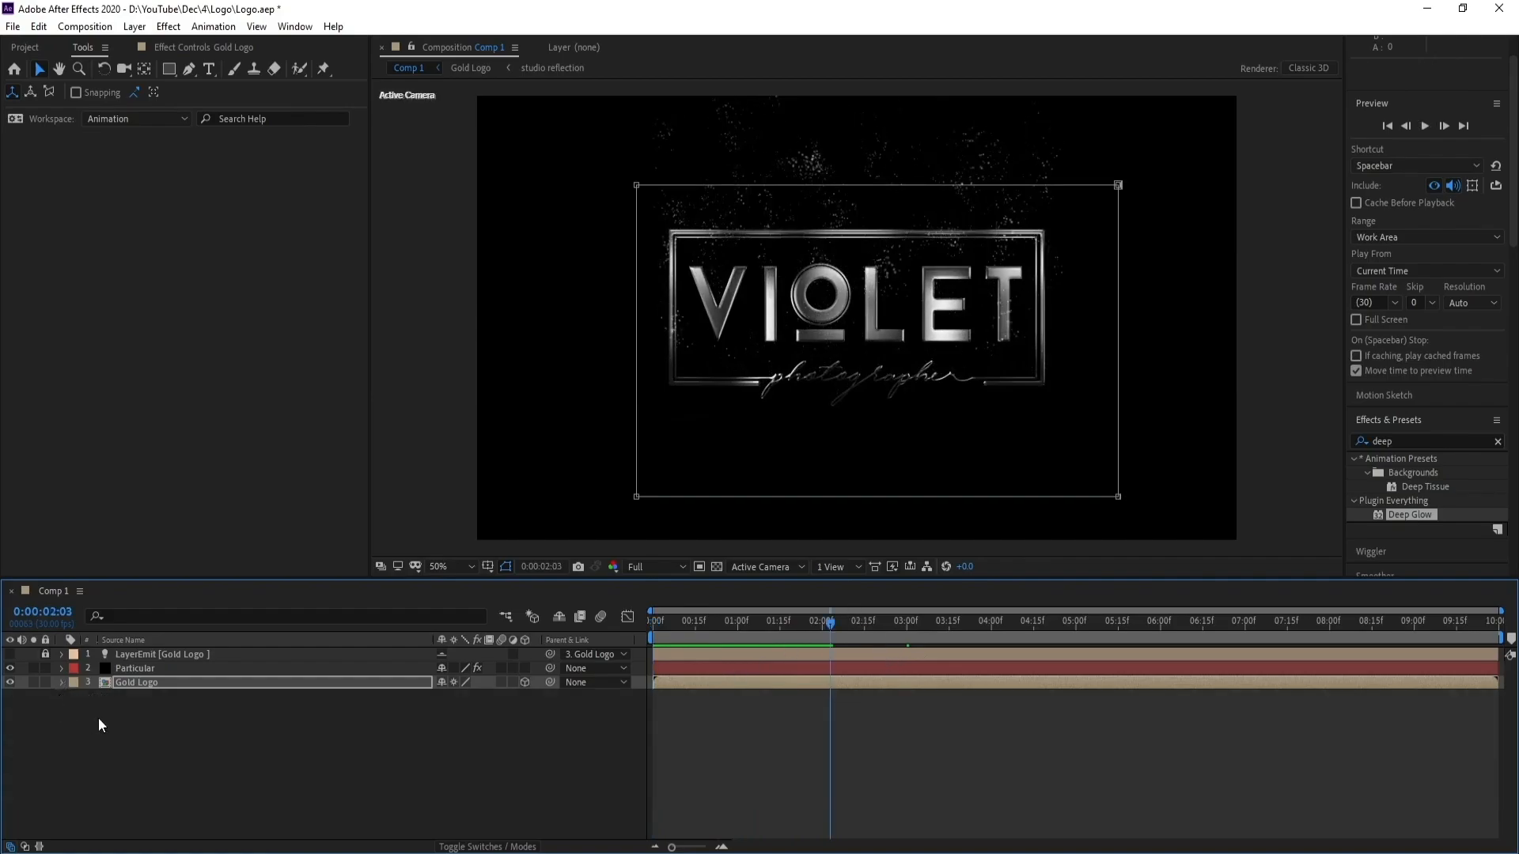
# Step: Add a new adjustment layer directly above the Particular layer
pyautogui.click(147, 669)
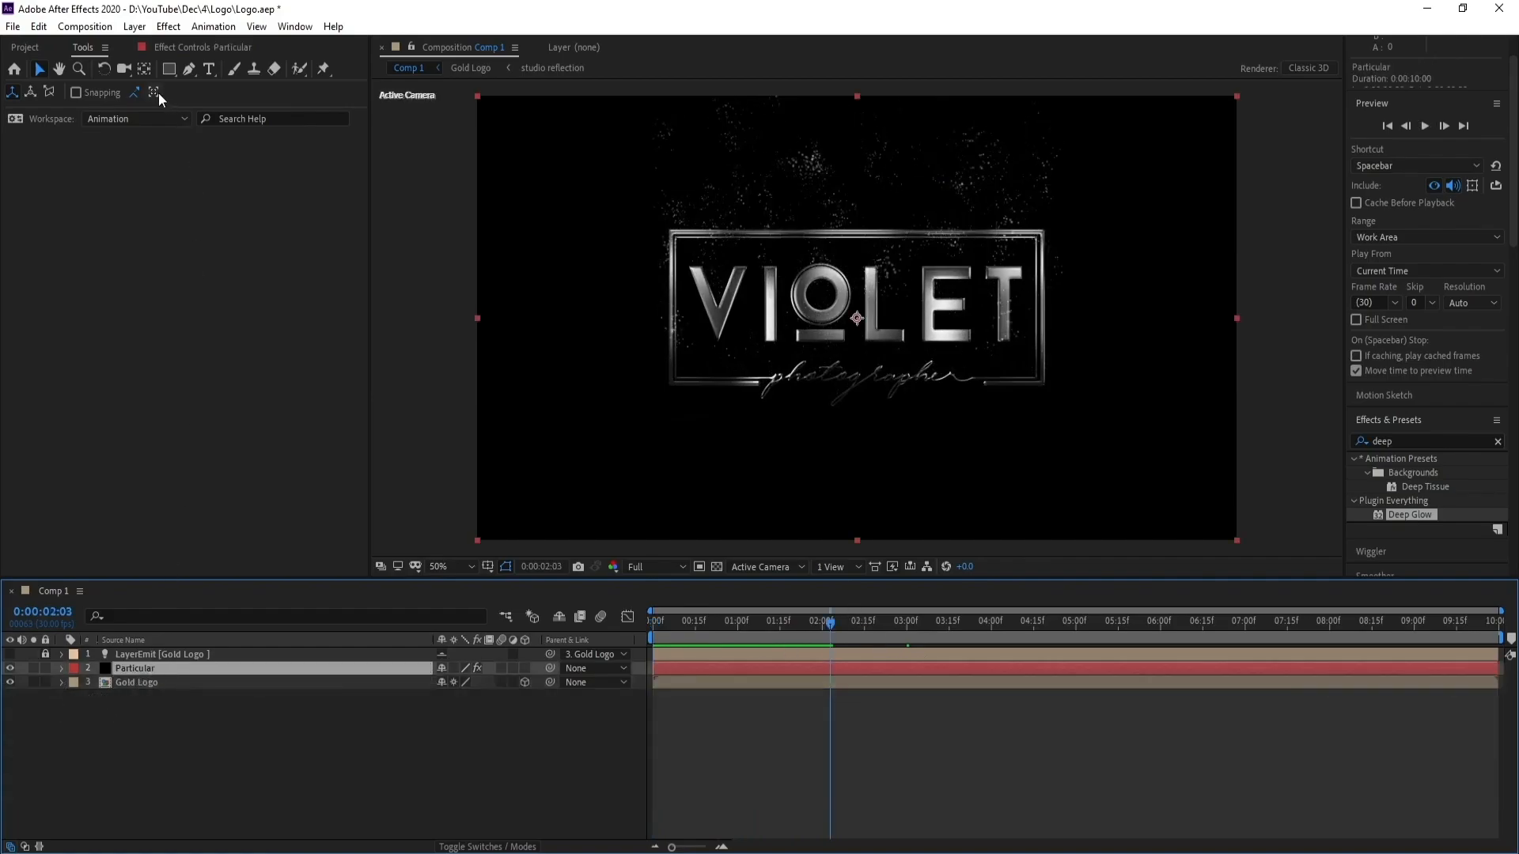
pyautogui.click(134, 30)
pyautogui.moveTo(158, 47)
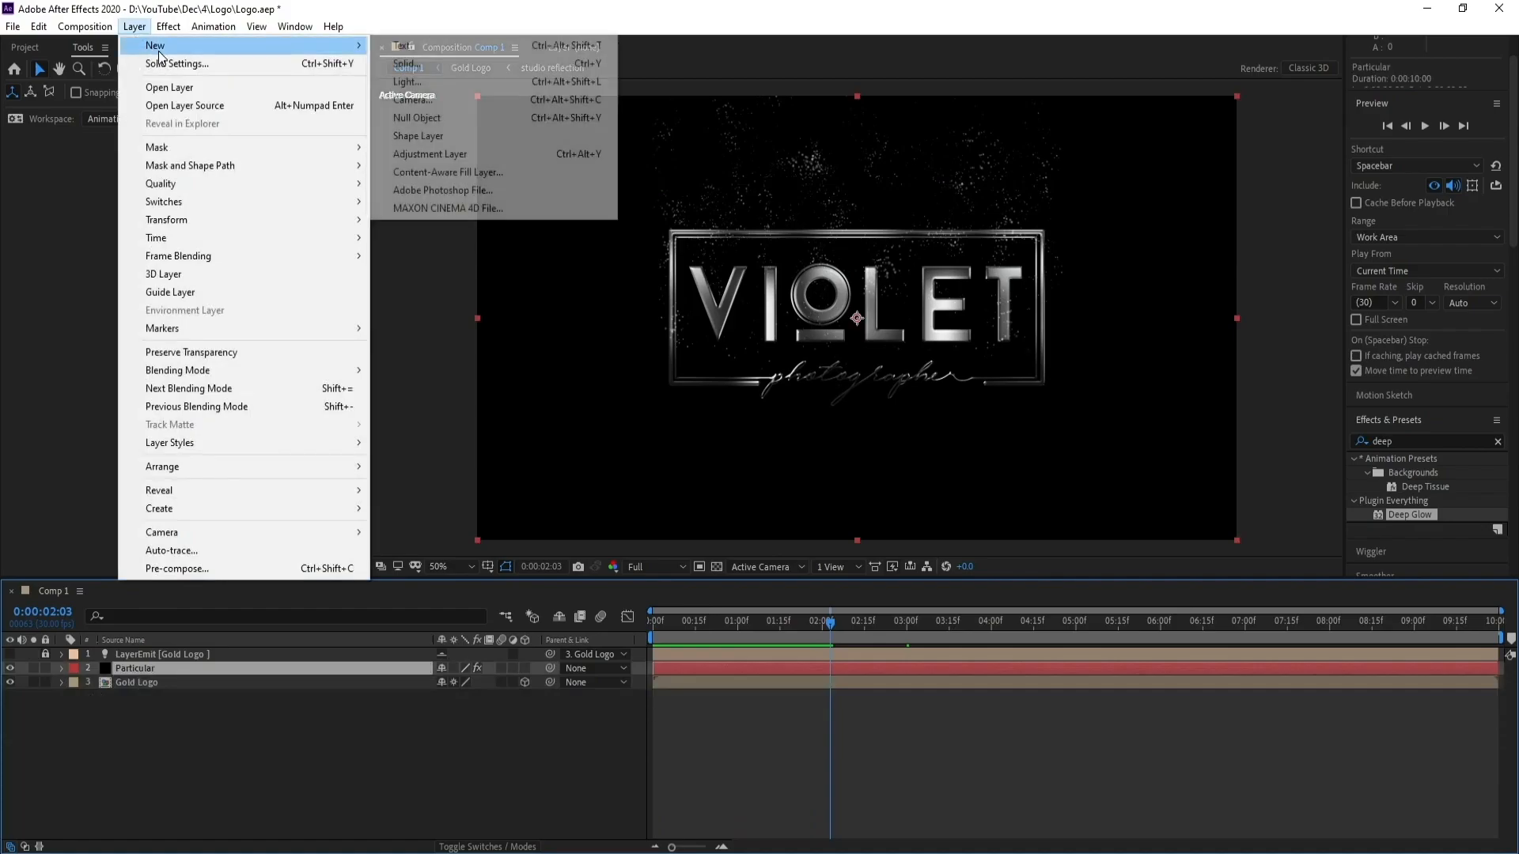
pyautogui.click(443, 158)
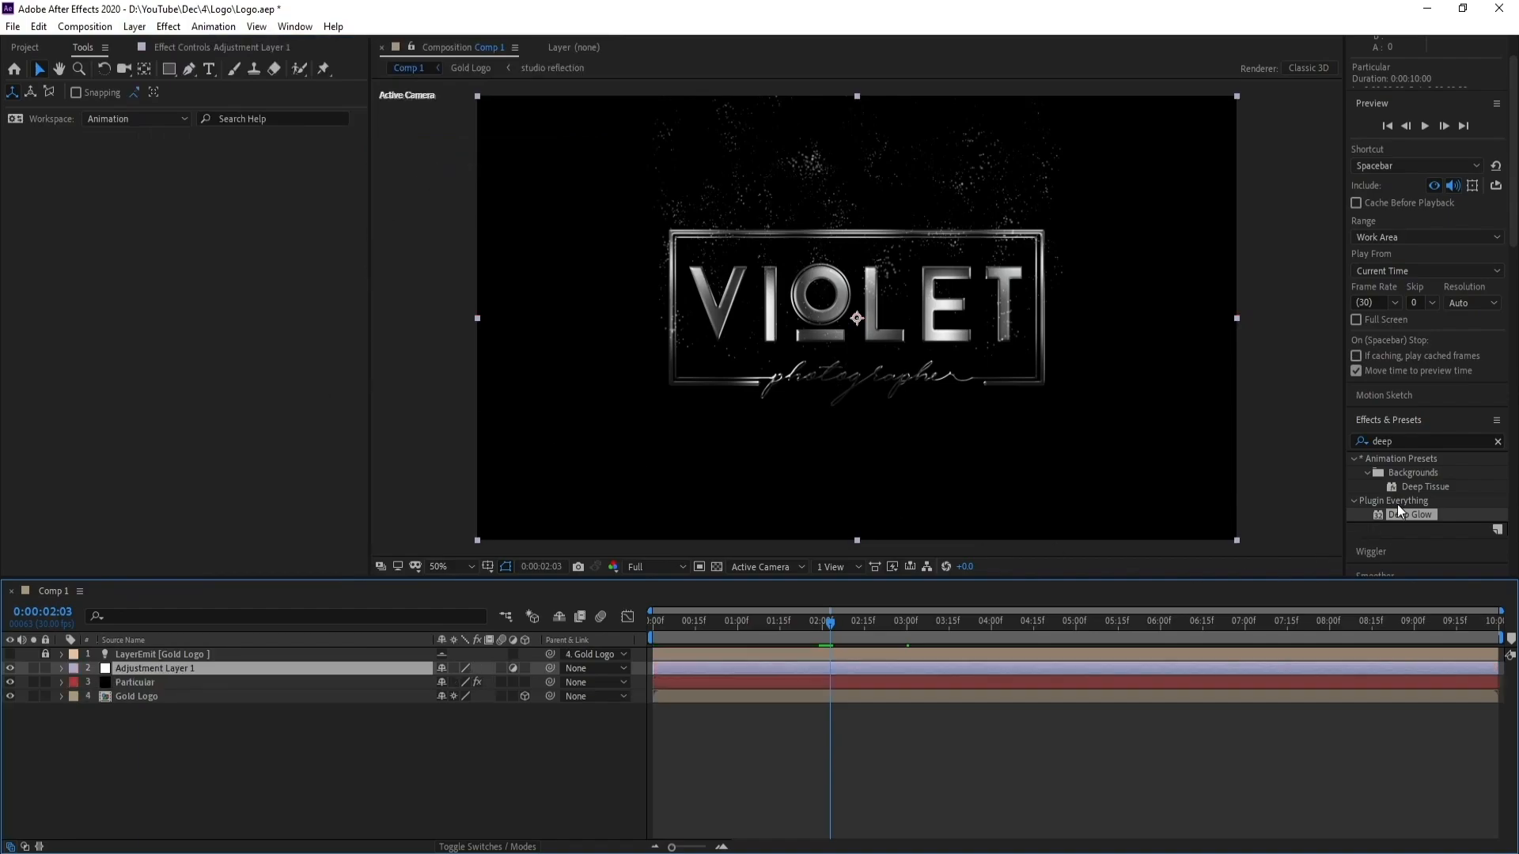
# Step: Search the effects for "trito" and apply the Color Correction Tritone effect to the adjustment layer
pyautogui.moveTo(1403, 442); pyautogui.dragTo(1317, 445)
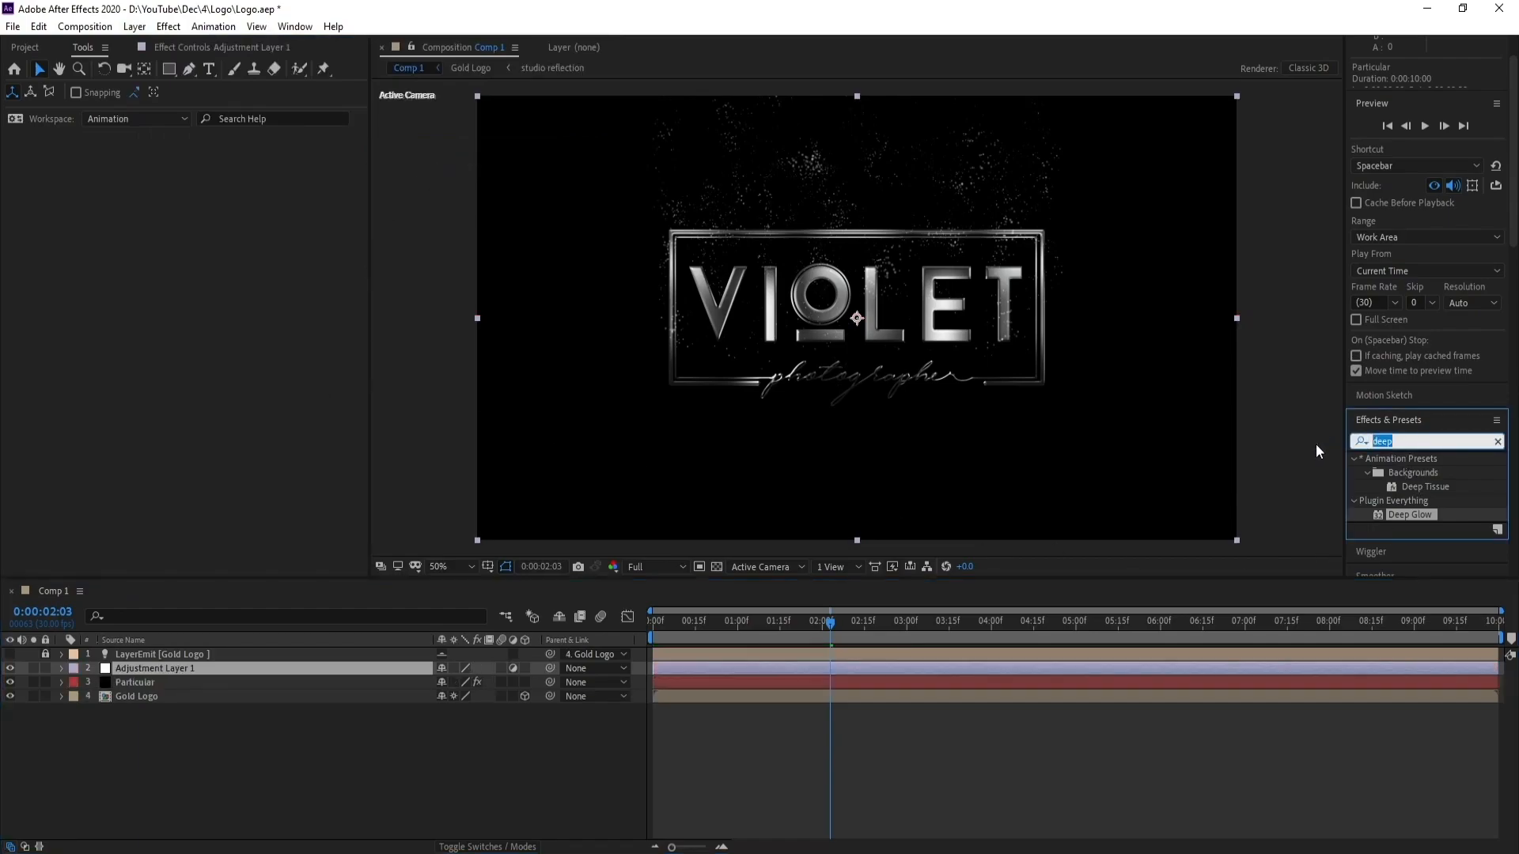
pyautogui.write('t')
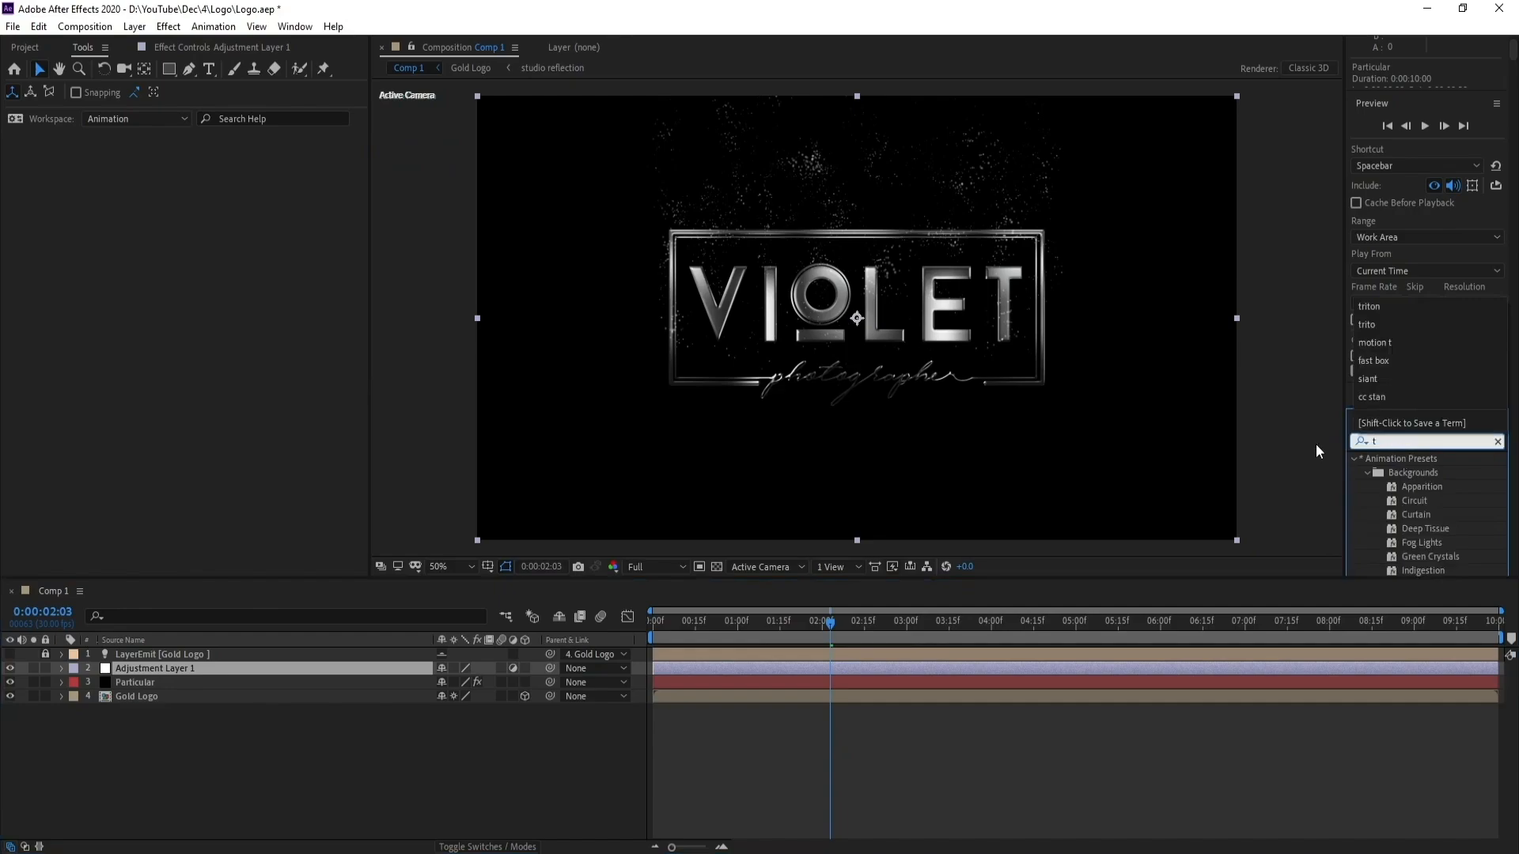
pyautogui.write('ri')
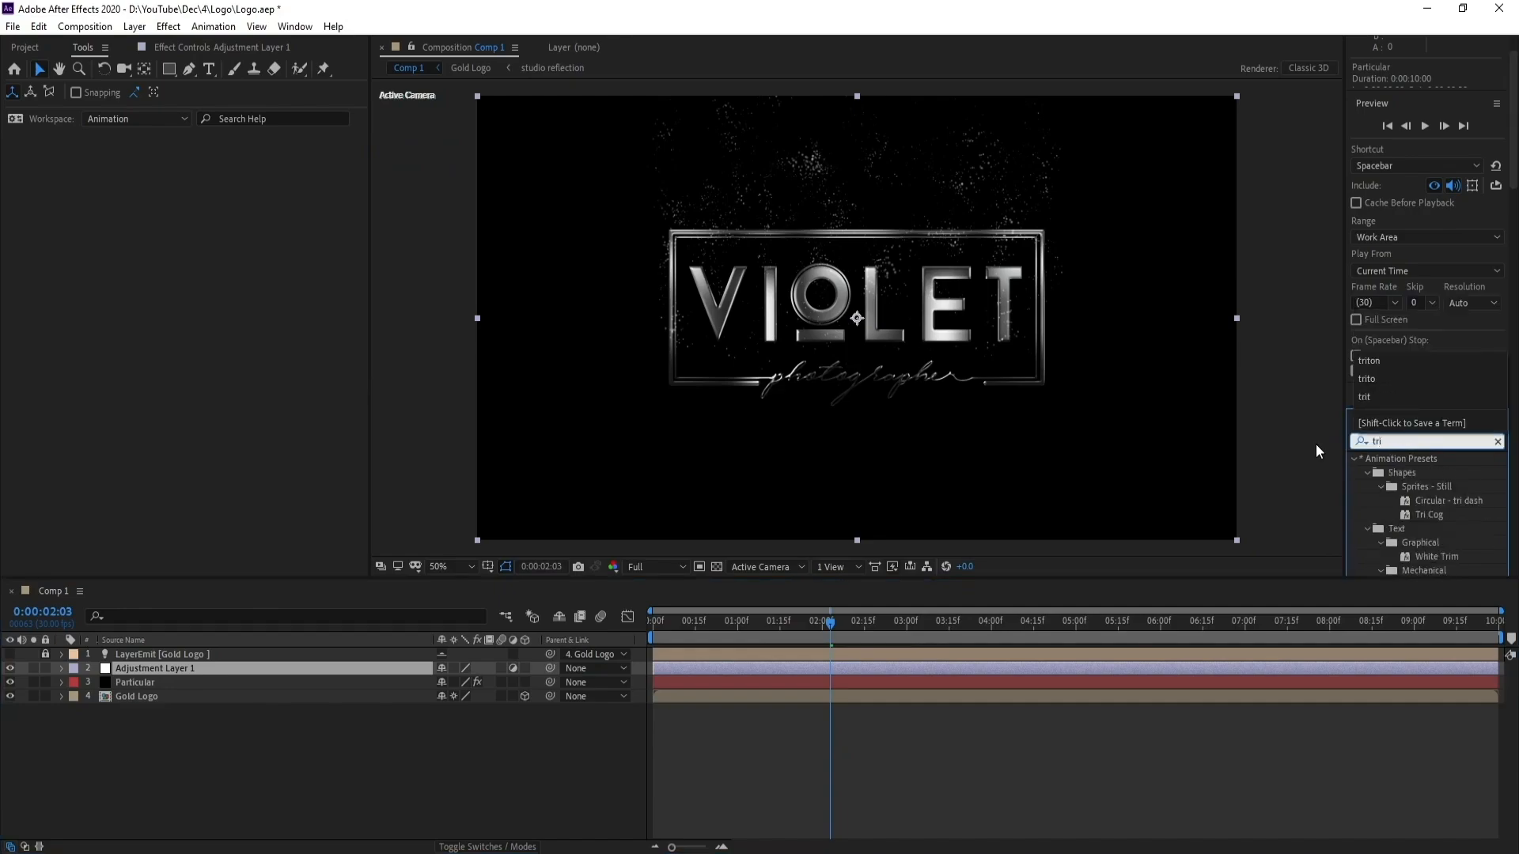
pyautogui.write('to')
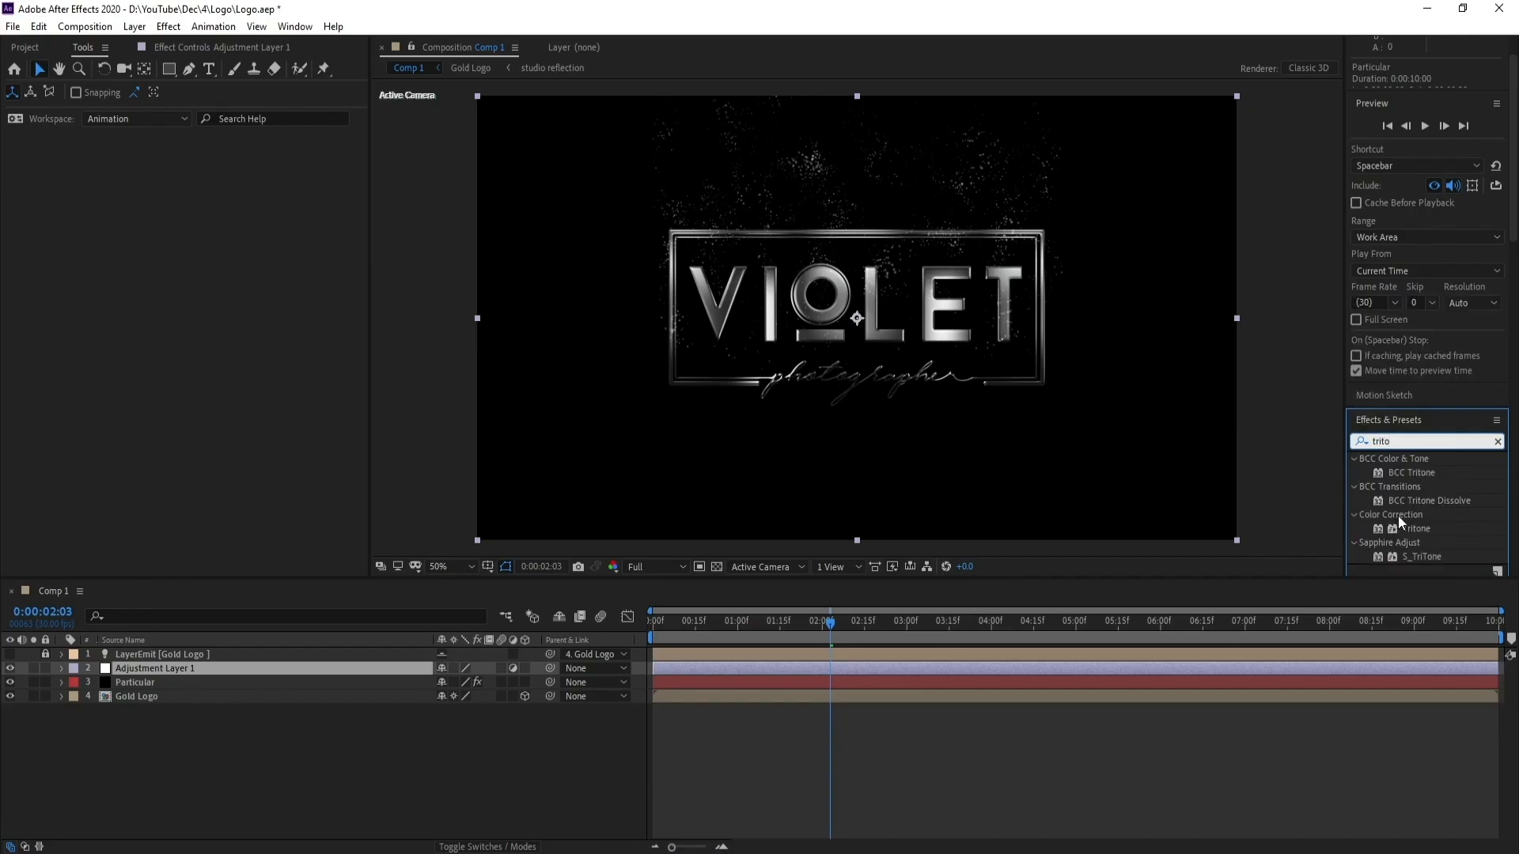
pyautogui.moveTo(1421, 530); pyautogui.dragTo(158, 671)
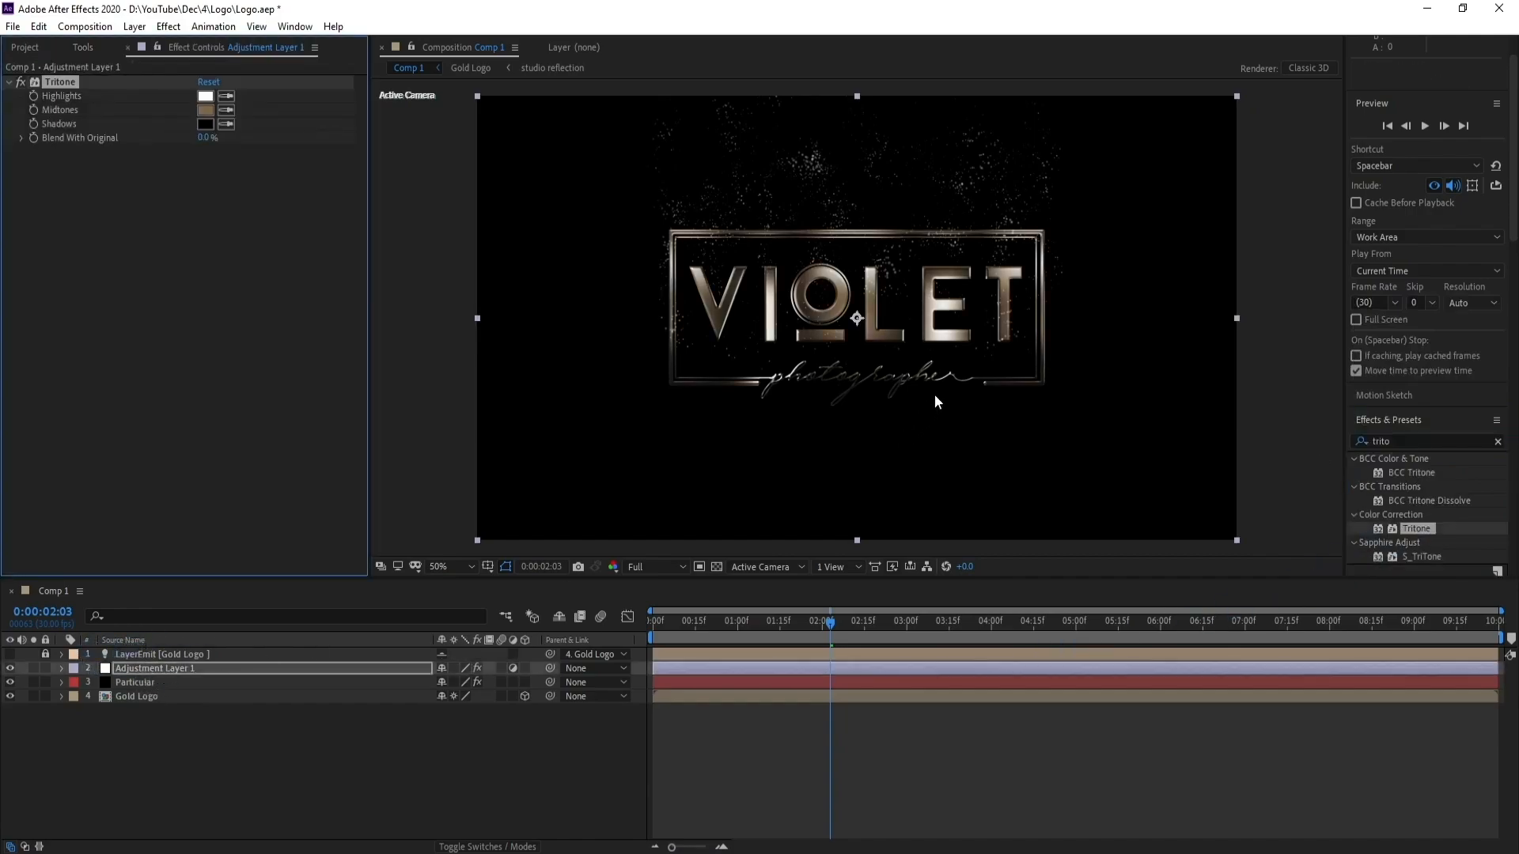
pyautogui.moveTo(832, 334); pyautogui.dragTo(849, 315)
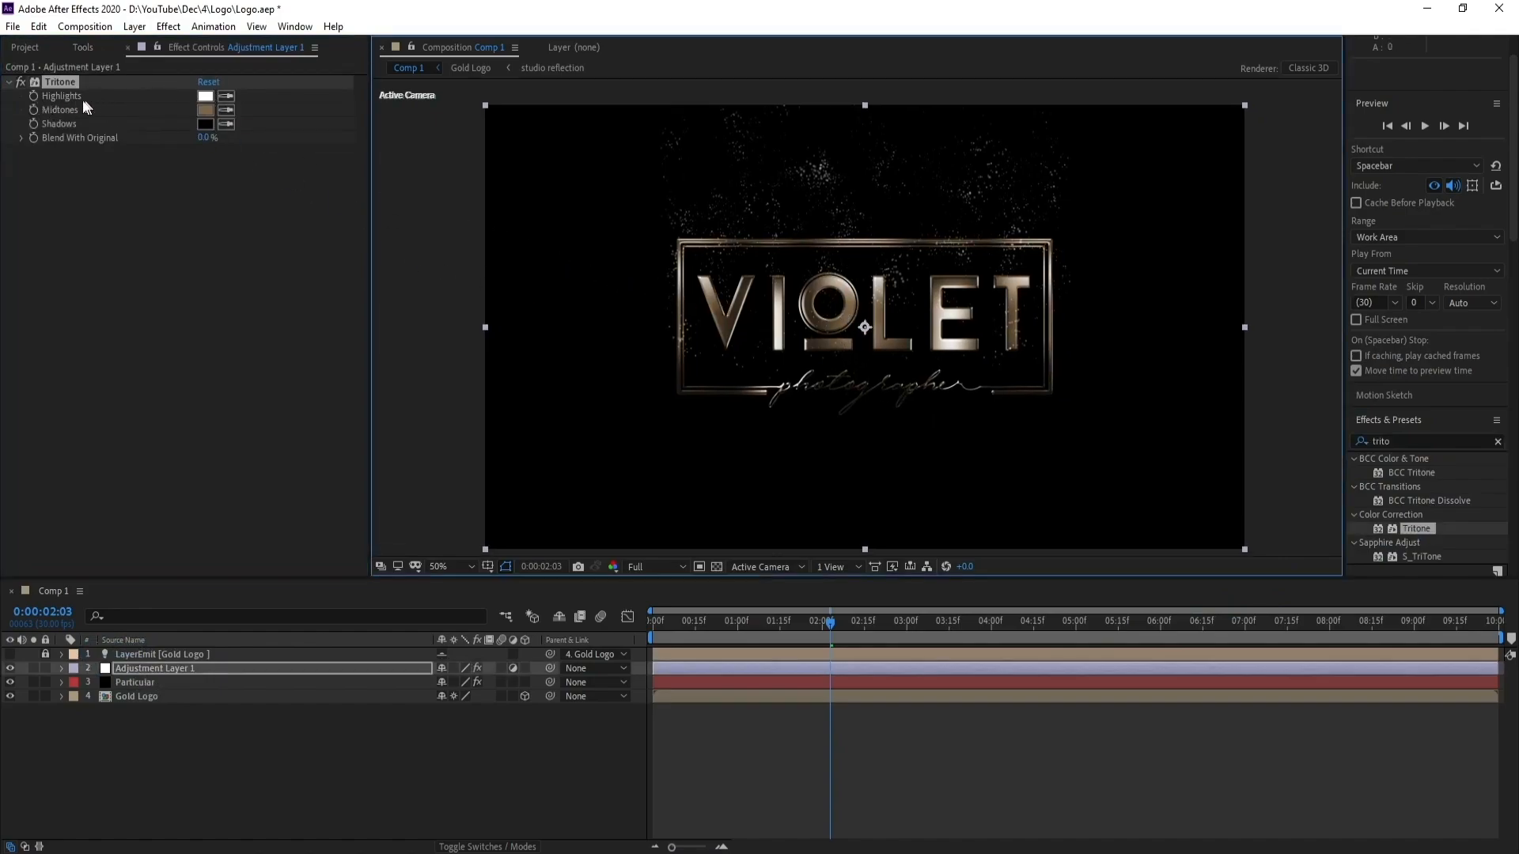
# Step: Set the Tritone Highlights to a saturated golden yellow close to FFBA00
pyautogui.click(210, 99)
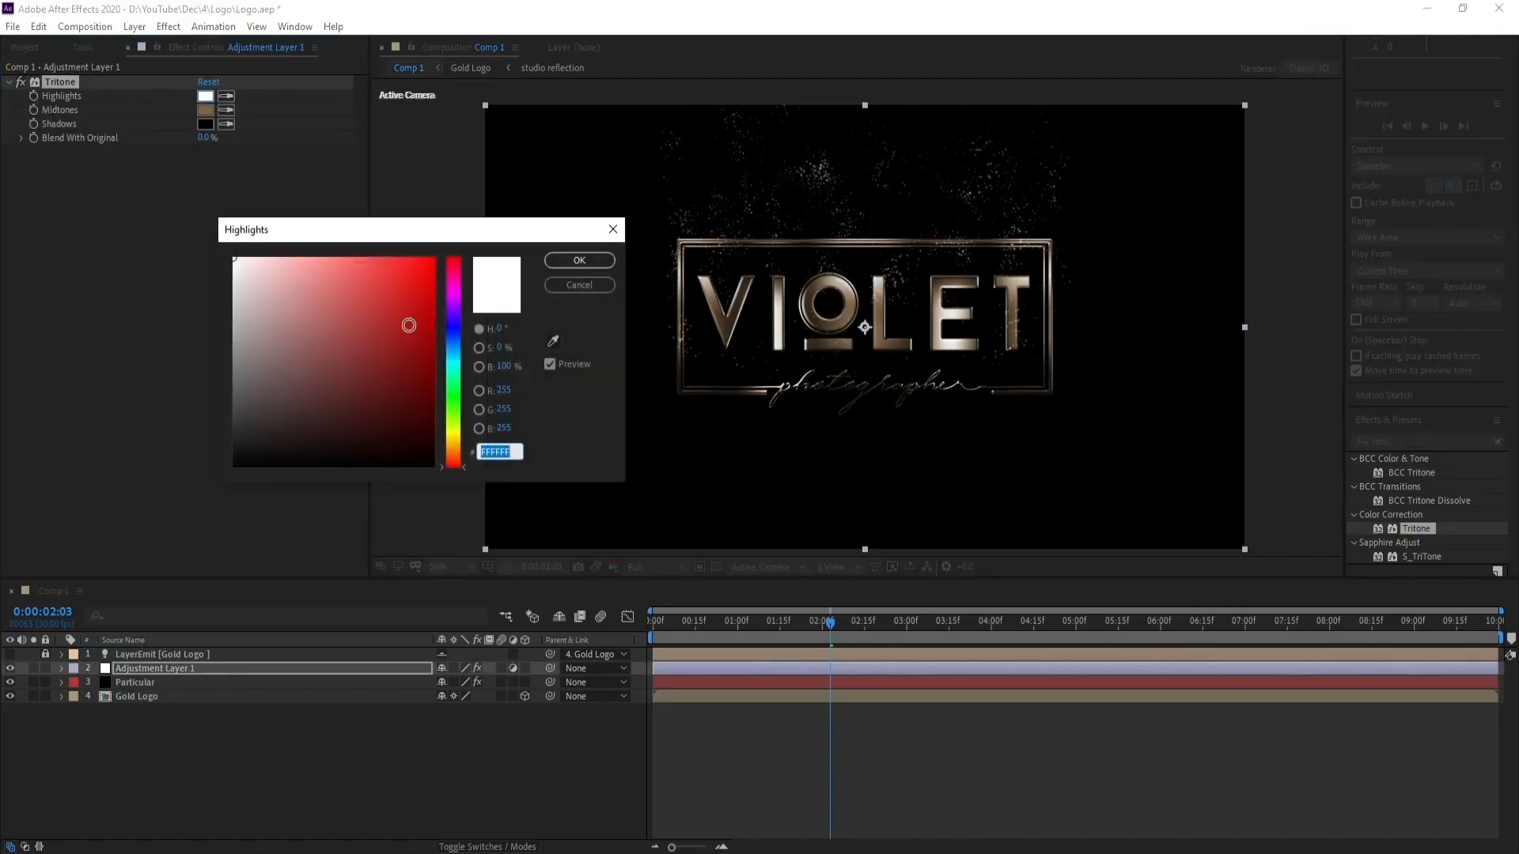
pyautogui.moveTo(455, 400); pyautogui.dragTo(455, 439)
pyautogui.click(406, 343)
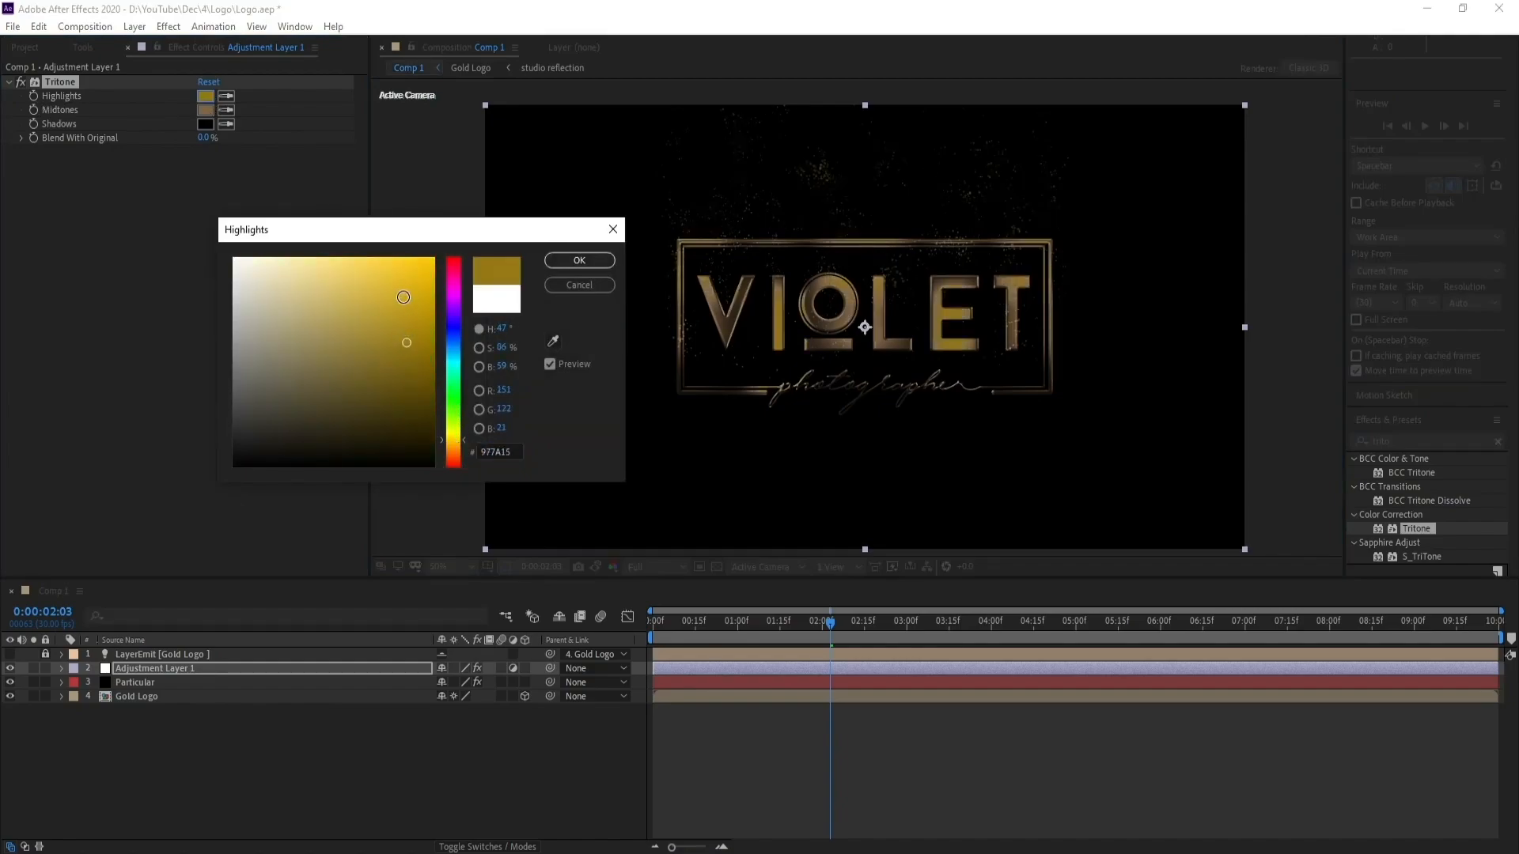
pyautogui.moveTo(400, 309); pyautogui.dragTo(407, 259)
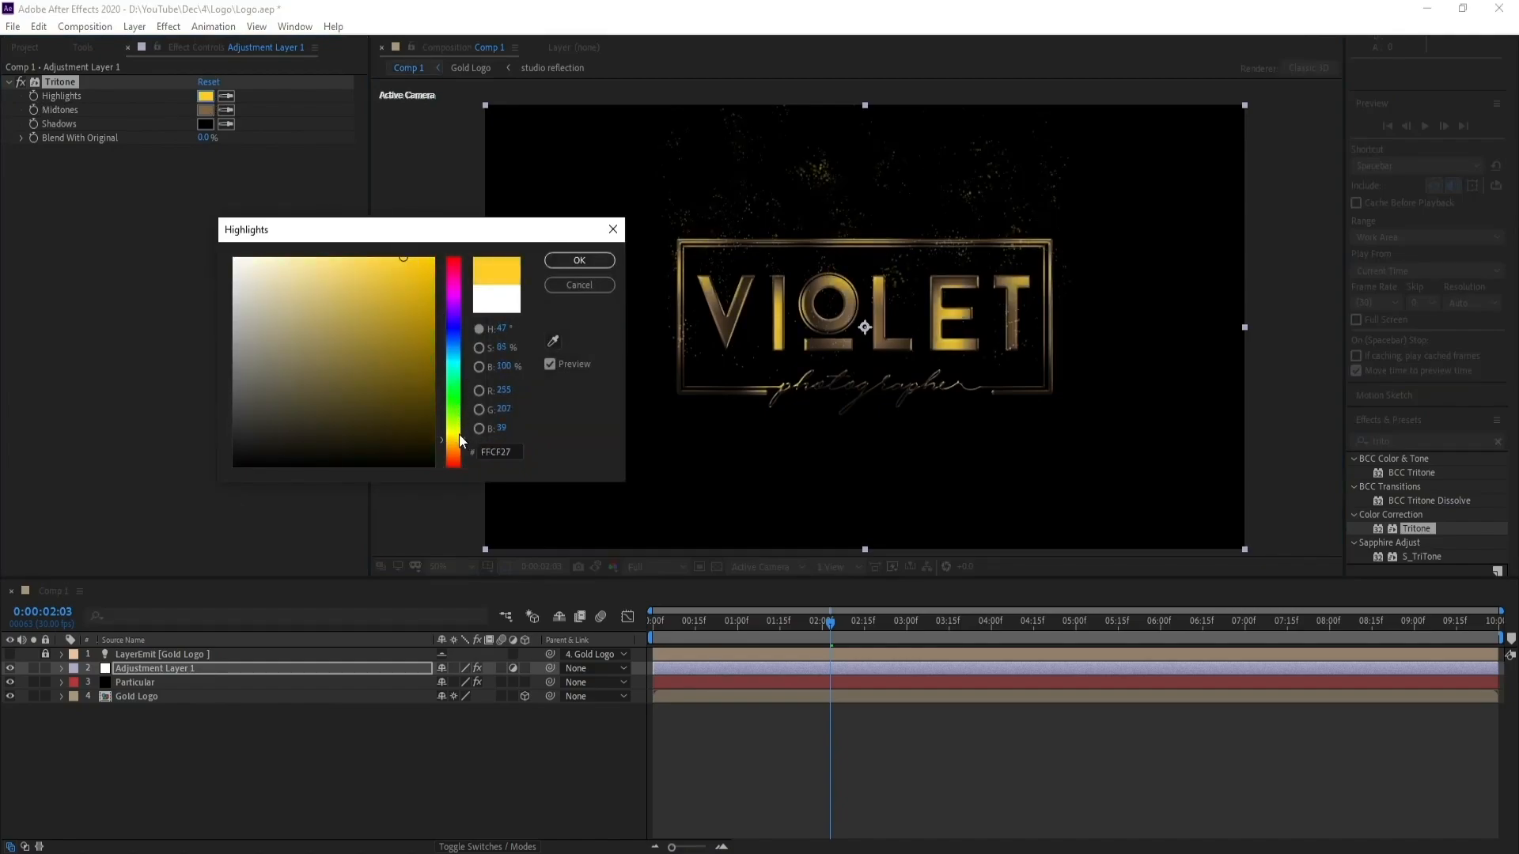
pyautogui.moveTo(461, 439); pyautogui.dragTo(456, 448)
pyautogui.moveTo(410, 311); pyautogui.dragTo(439, 253)
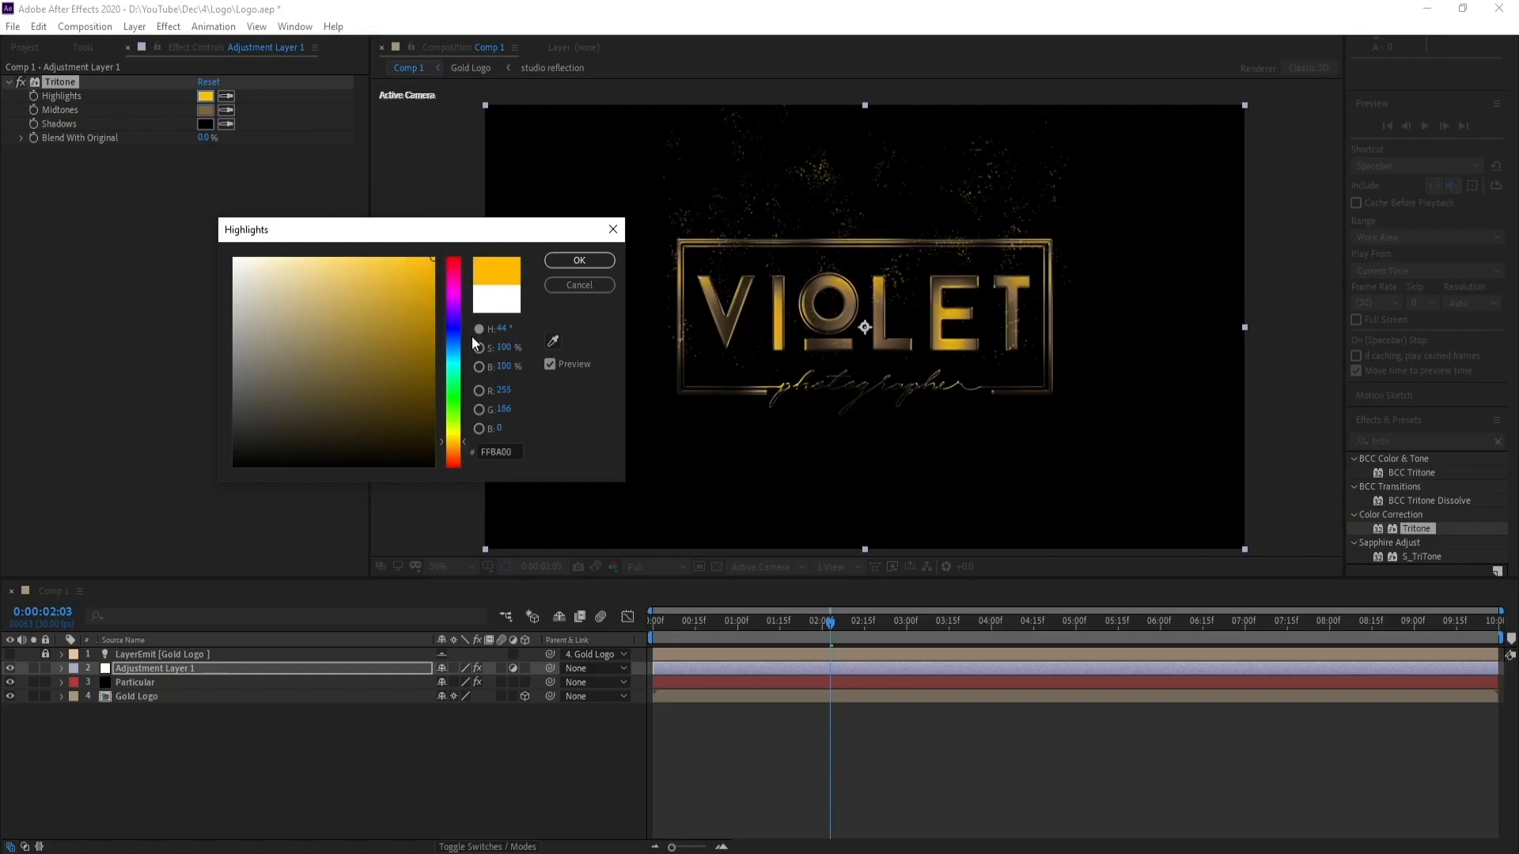
pyautogui.moveTo(452, 445)
pyautogui.mouseDown()
pyautogui.moveTo(451, 431)
pyautogui.moveTo(452, 444)
pyautogui.mouseUp()
pyautogui.click(605, 261)
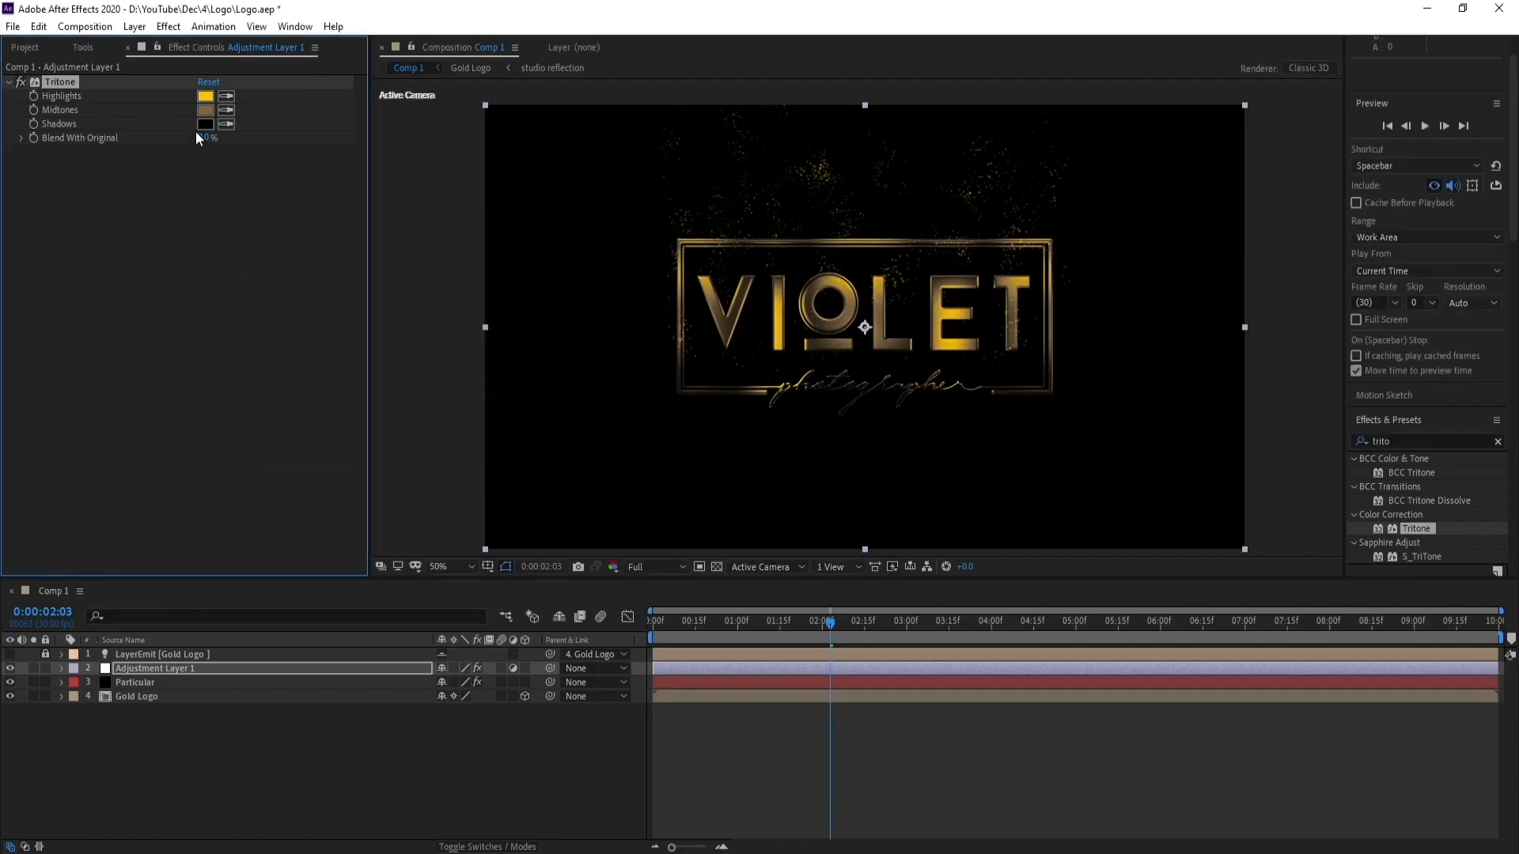
# Step: Set the Tritone Midtones to an orange gold around FAA716
pyautogui.click(206, 110)
pyautogui.moveTo(420, 394)
pyautogui.mouseDown()
pyautogui.moveTo(383, 359)
pyautogui.moveTo(419, 334)
pyautogui.moveTo(417, 261)
pyautogui.mouseUp()
pyautogui.moveTo(455, 452); pyautogui.dragTo(453, 445)
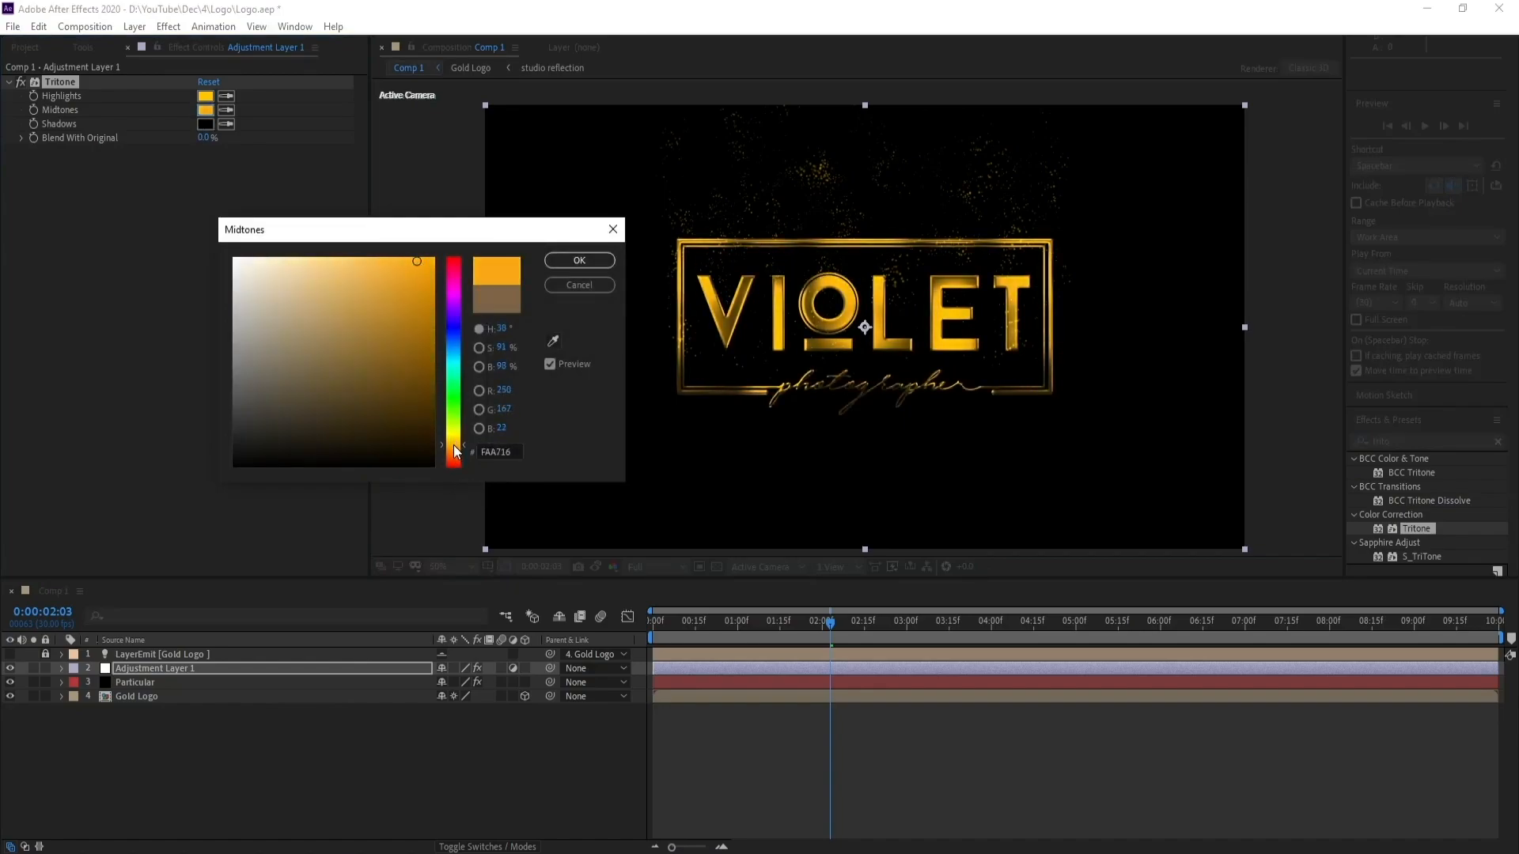
pyautogui.click(580, 261)
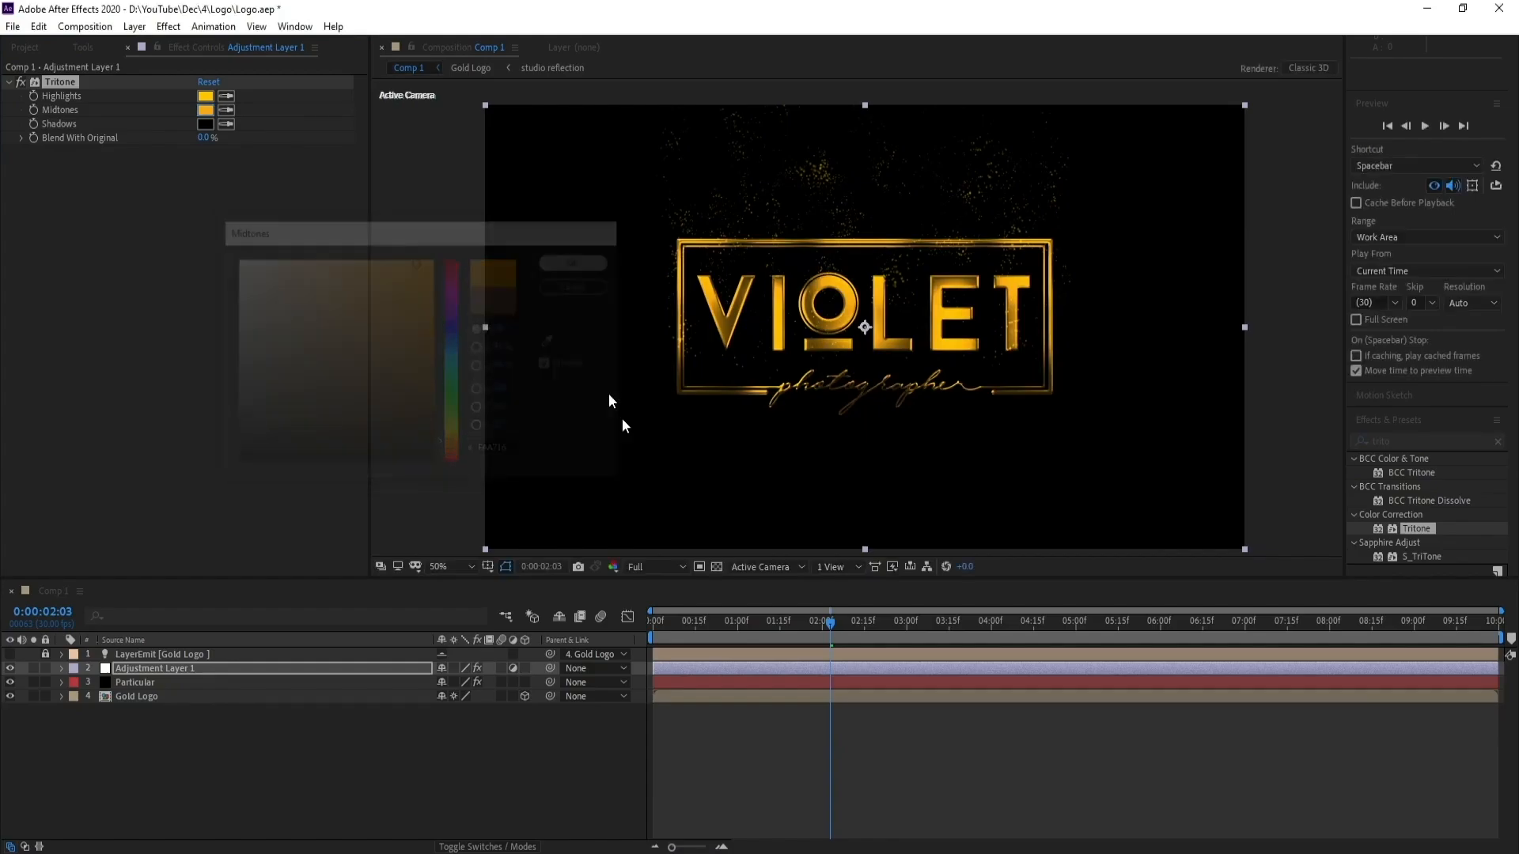
# Step: Apply the Stylize Glow effect to the adjustment layer
pyautogui.click(169, 26)
pyautogui.moveTo(424, 91)
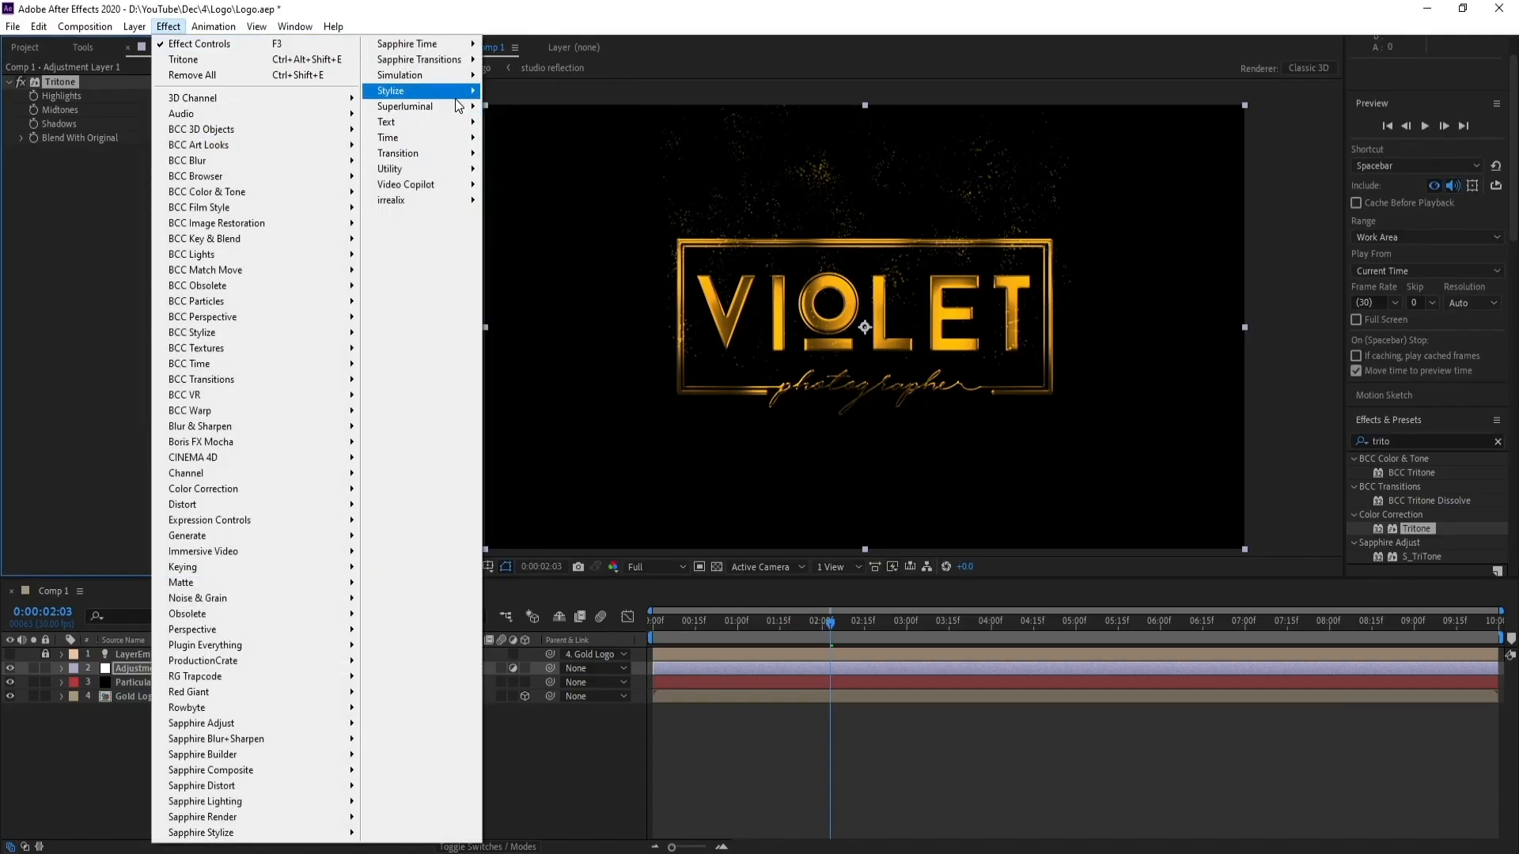
pyautogui.click(552, 380)
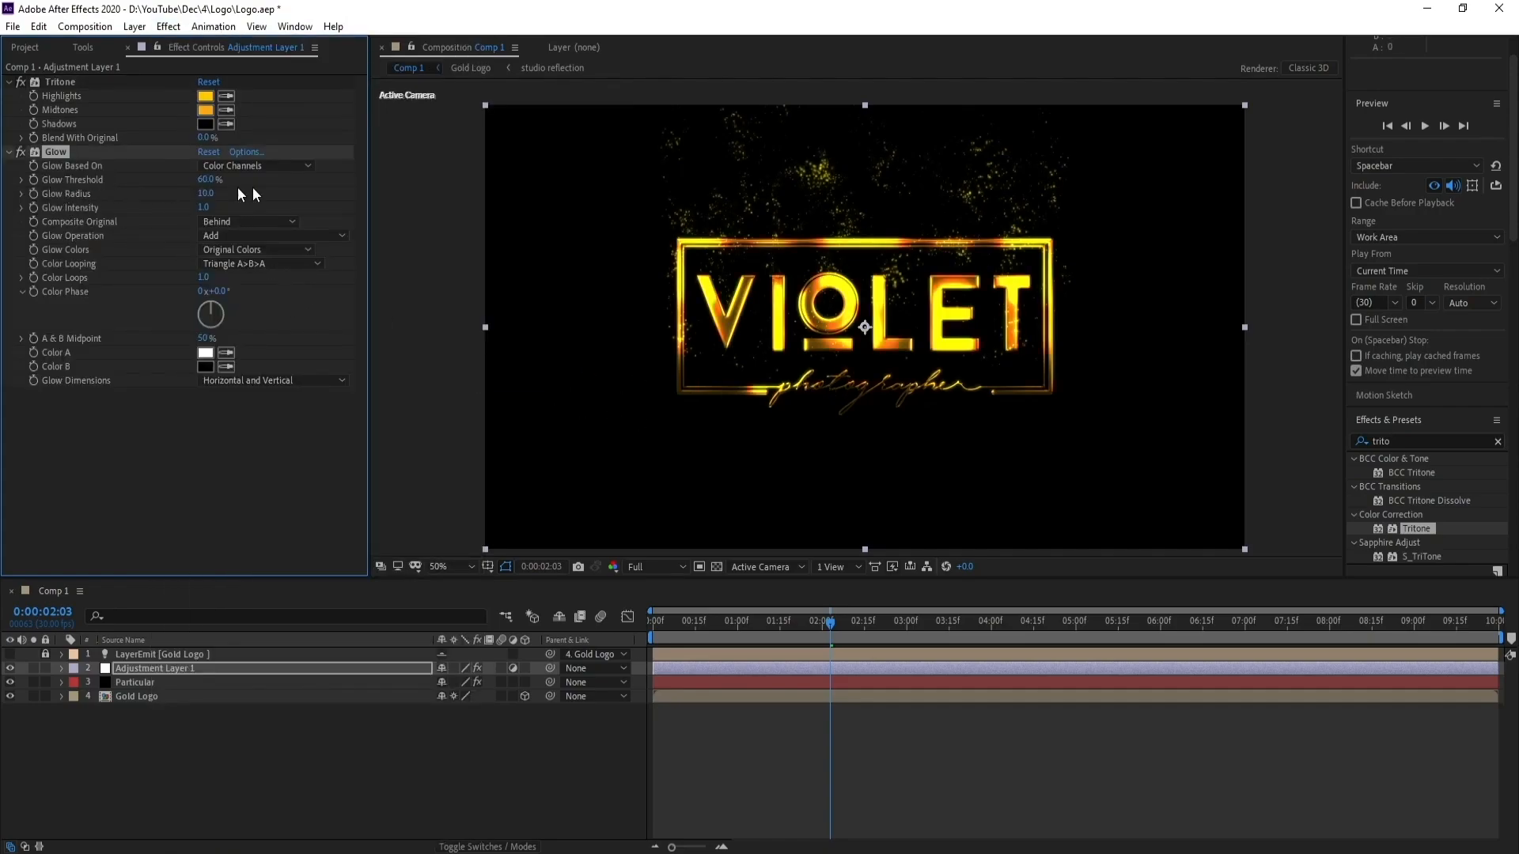
# Step: Set the Glow Threshold to 80% and the Glow Radius to about 67
pyautogui.moveTo(208, 186); pyautogui.dragTo(245, 184)
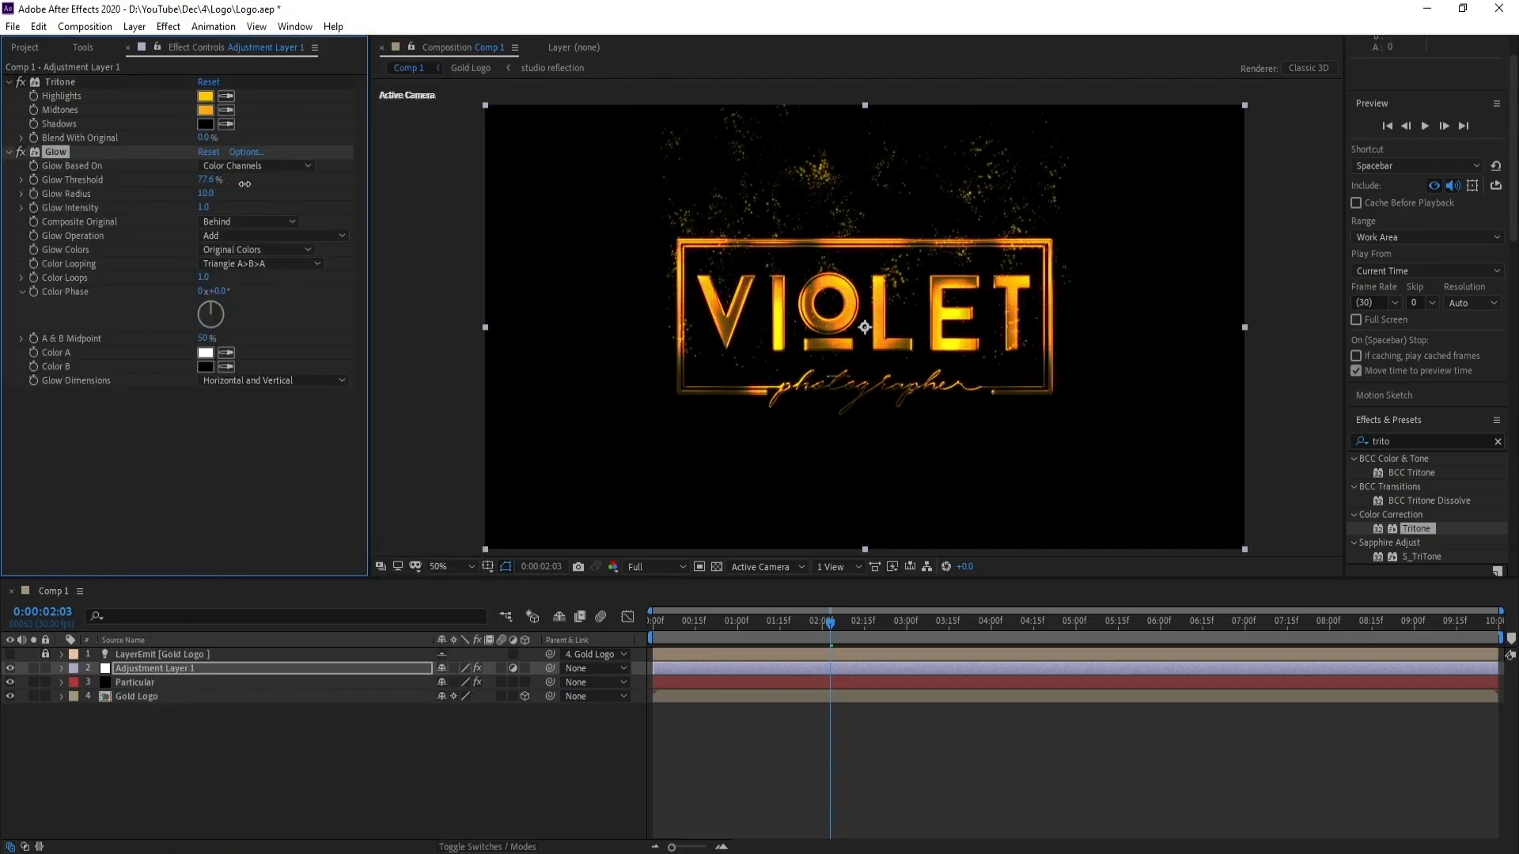
pyautogui.click(210, 182)
pyautogui.write('80')
pyautogui.press('Return')
pyautogui.moveTo(224, 195); pyautogui.dragTo(247, 196)
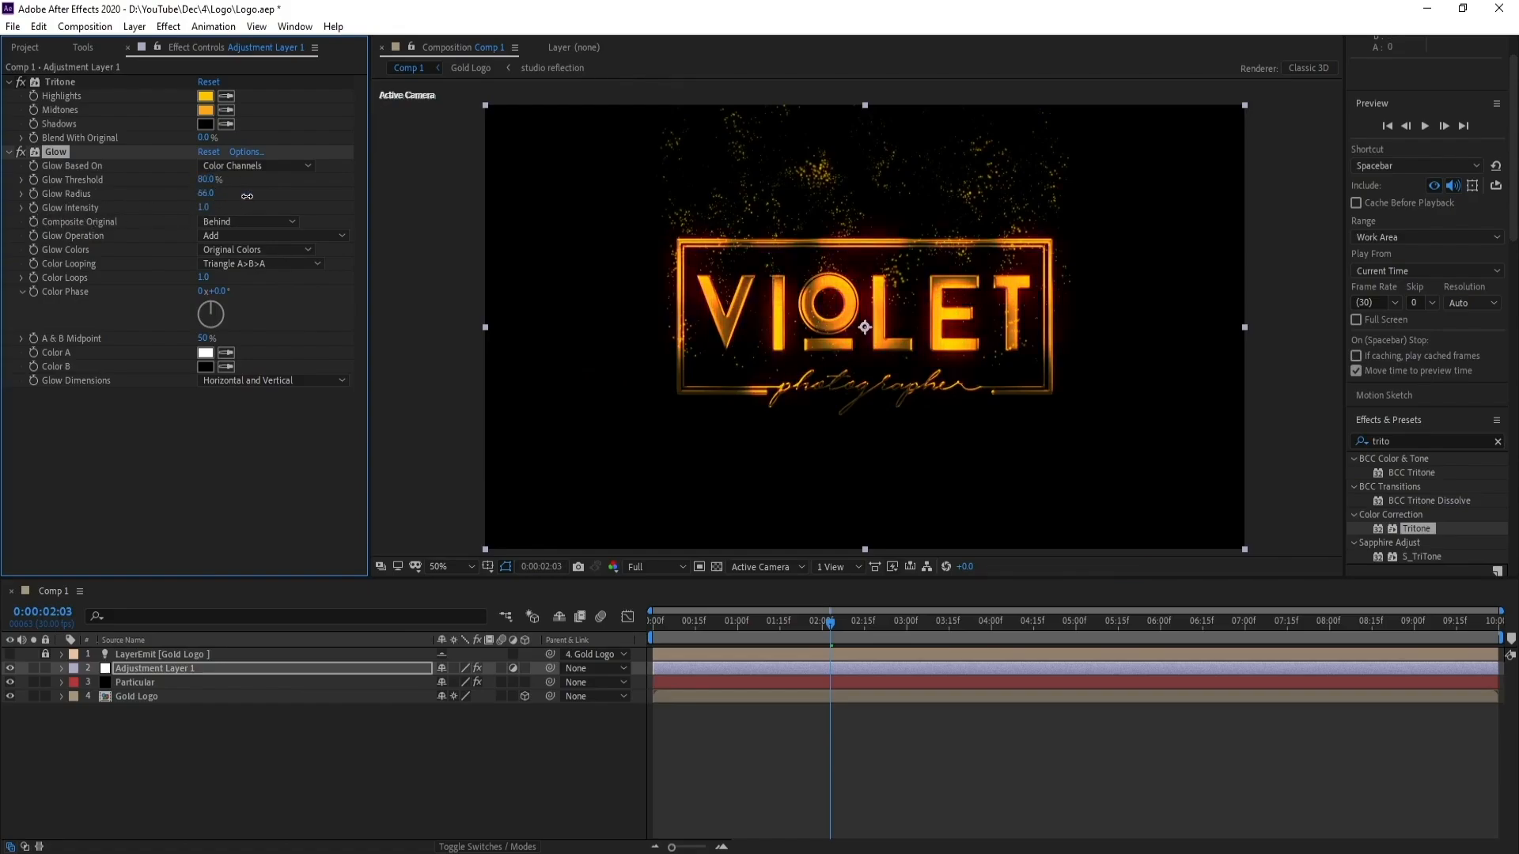
# Step: Set Glow Colors to A & B Colors and Color Looping to Sawtooth A>B, and check the glow at 0:00:02:25
pyautogui.click(260, 252)
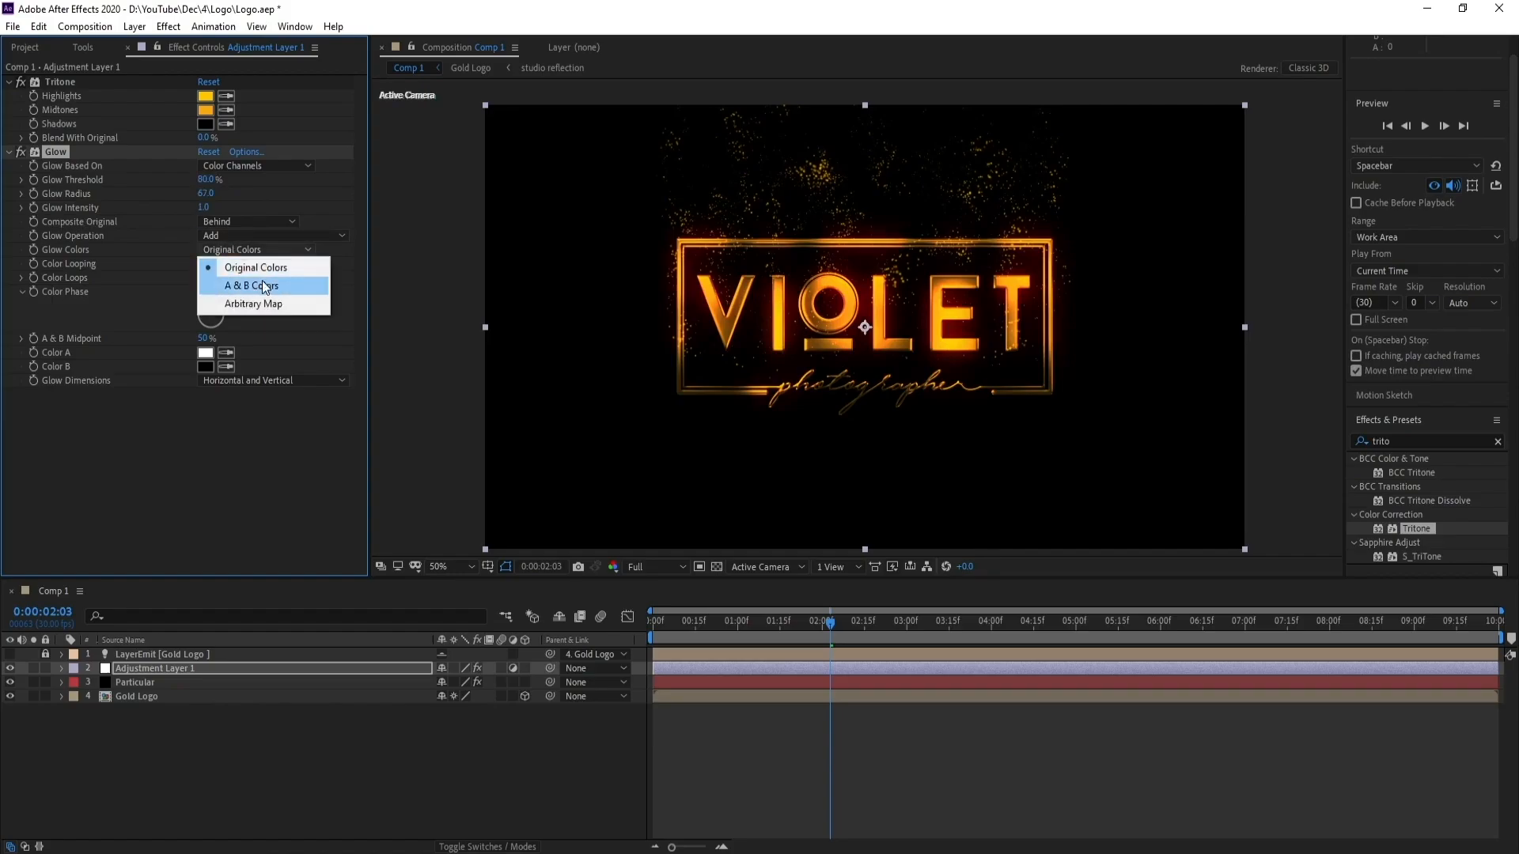
pyautogui.click(263, 287)
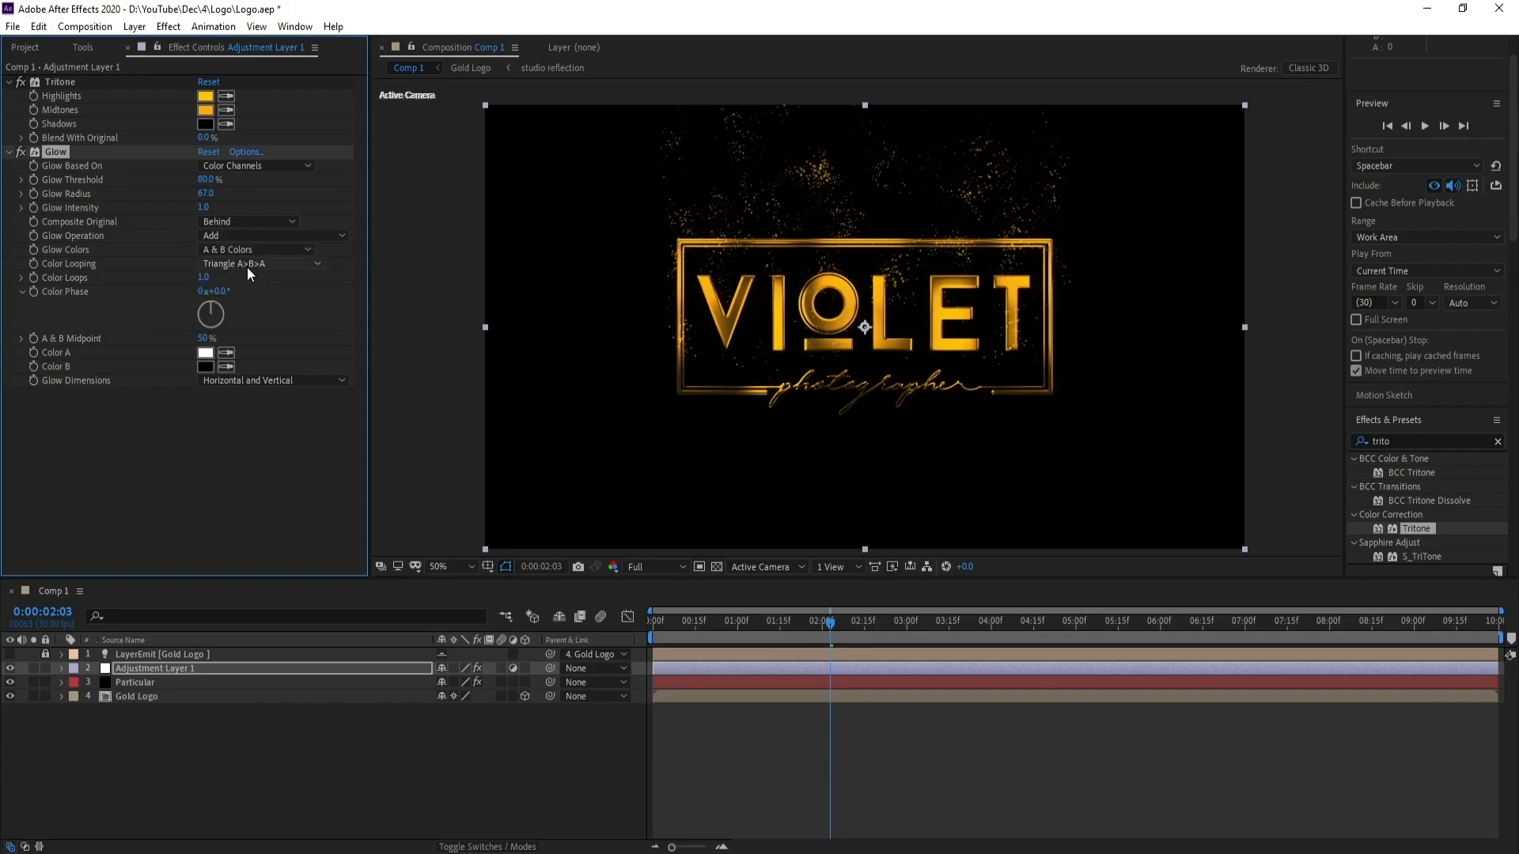
pyautogui.click(247, 265)
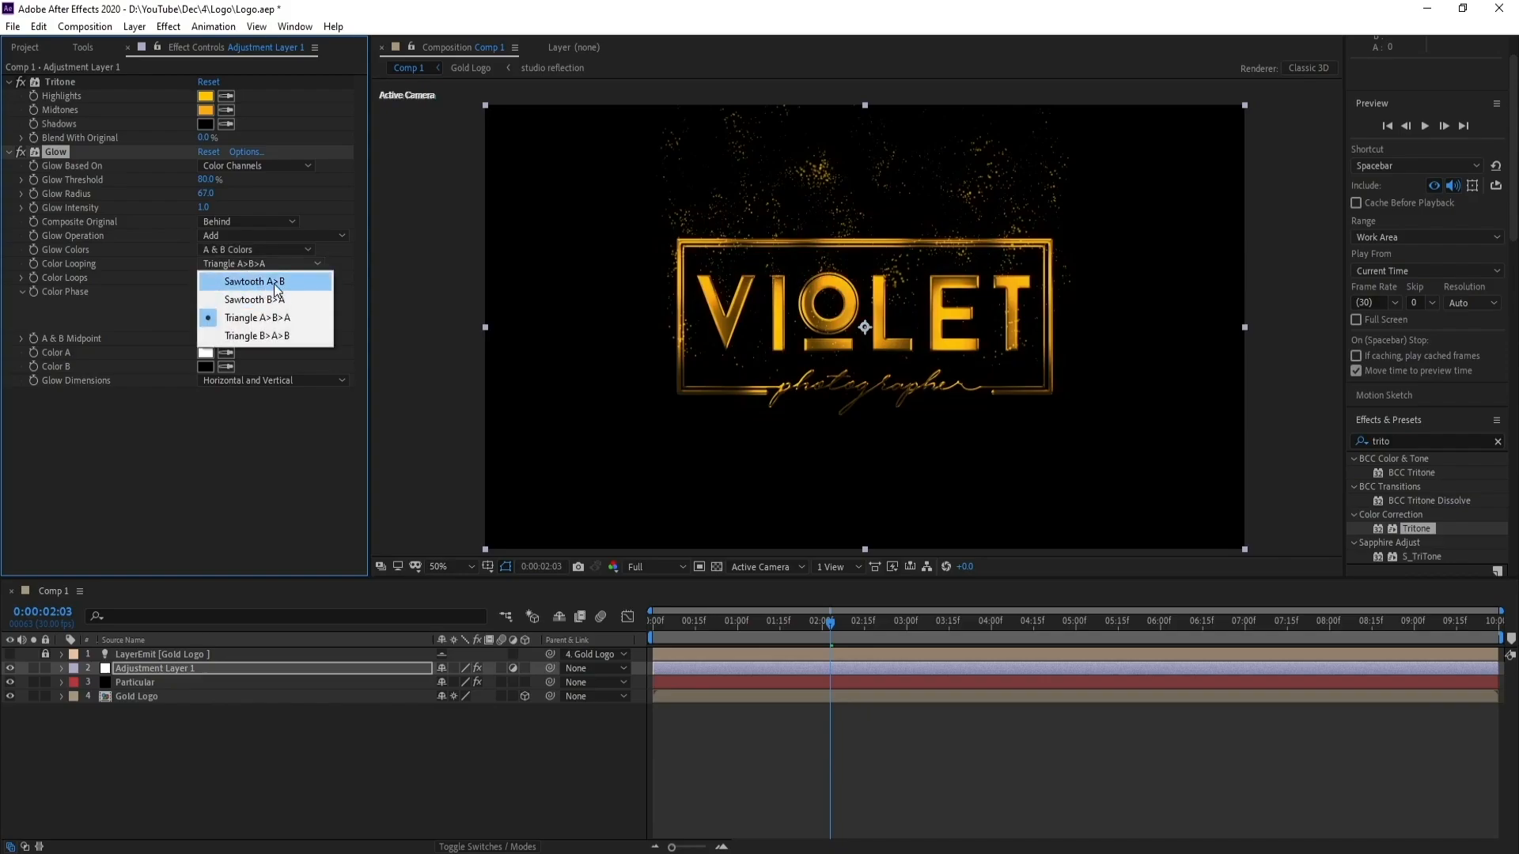
pyautogui.click(284, 287)
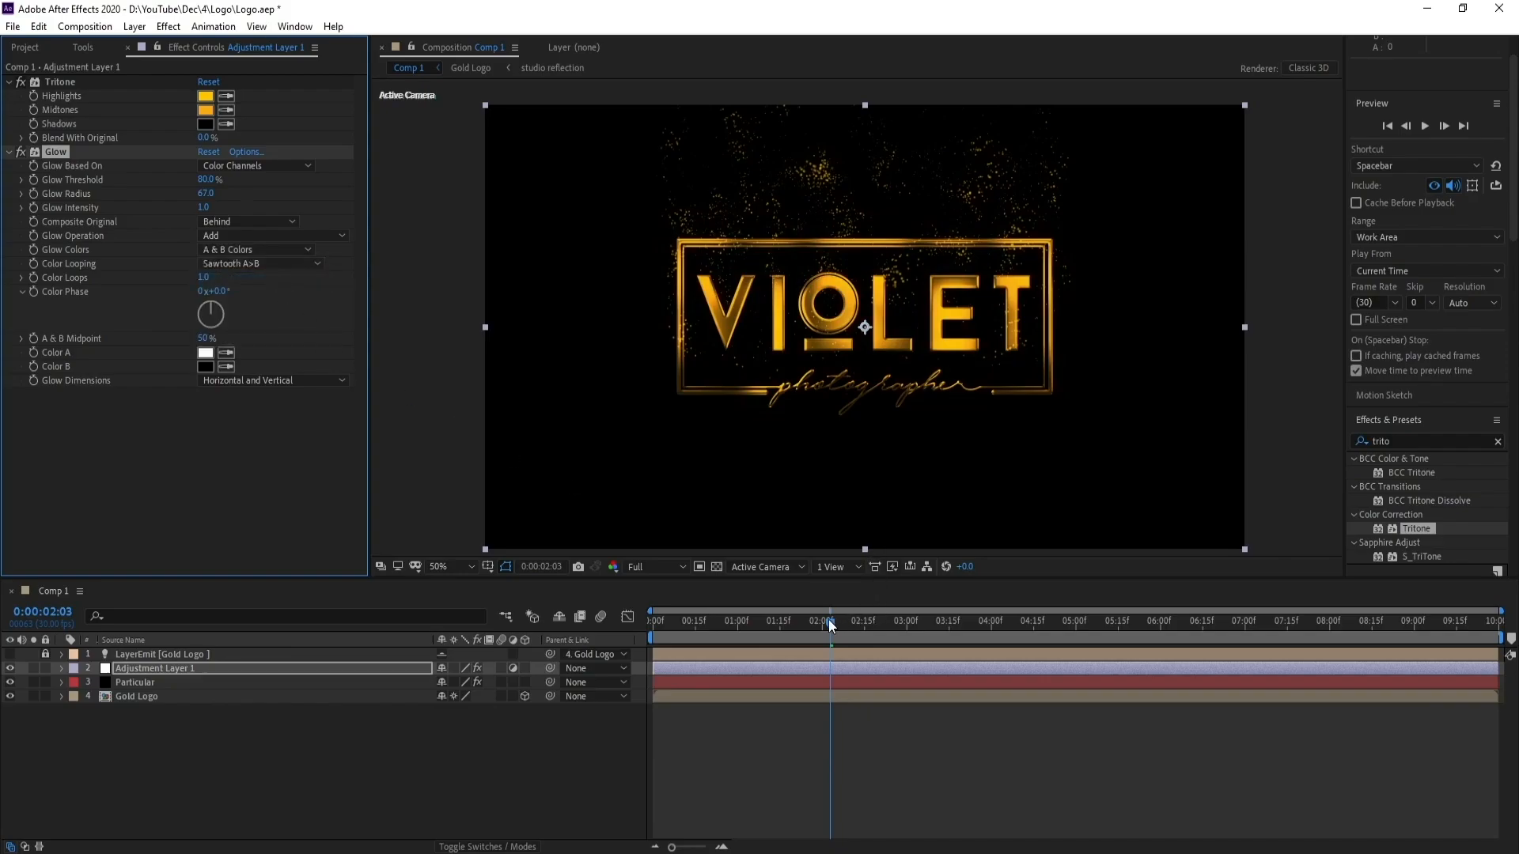
pyautogui.moveTo(831, 626); pyautogui.dragTo(895, 630)
# Step: Create a black 1920 x 1080 solid named BG and place it below the Gold Logo layer
pyautogui.click(143, 748)
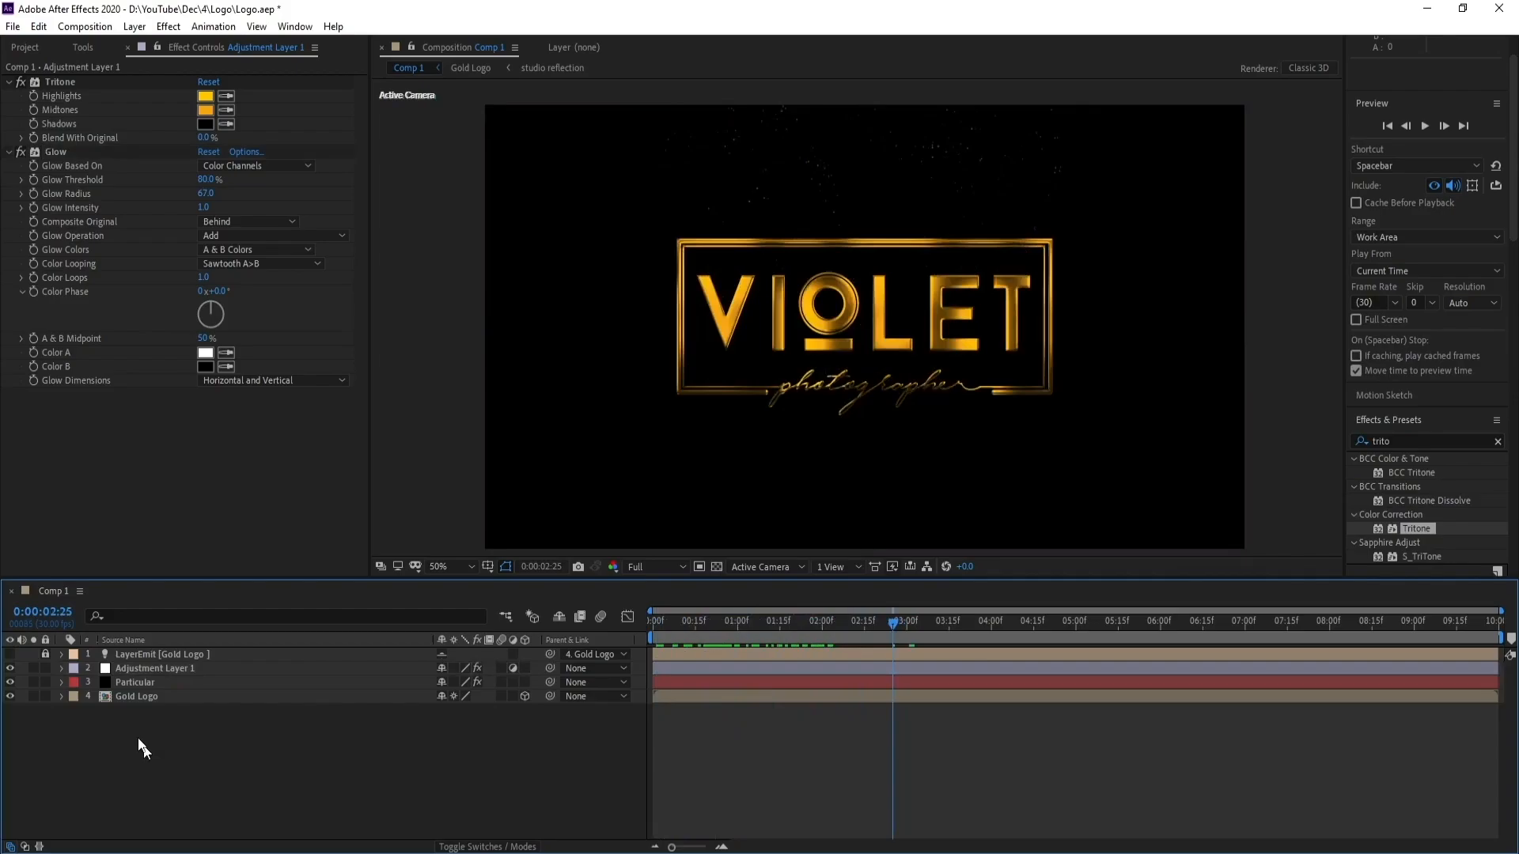
pyautogui.click(144, 28)
pyautogui.moveTo(206, 41)
pyautogui.click(405, 63)
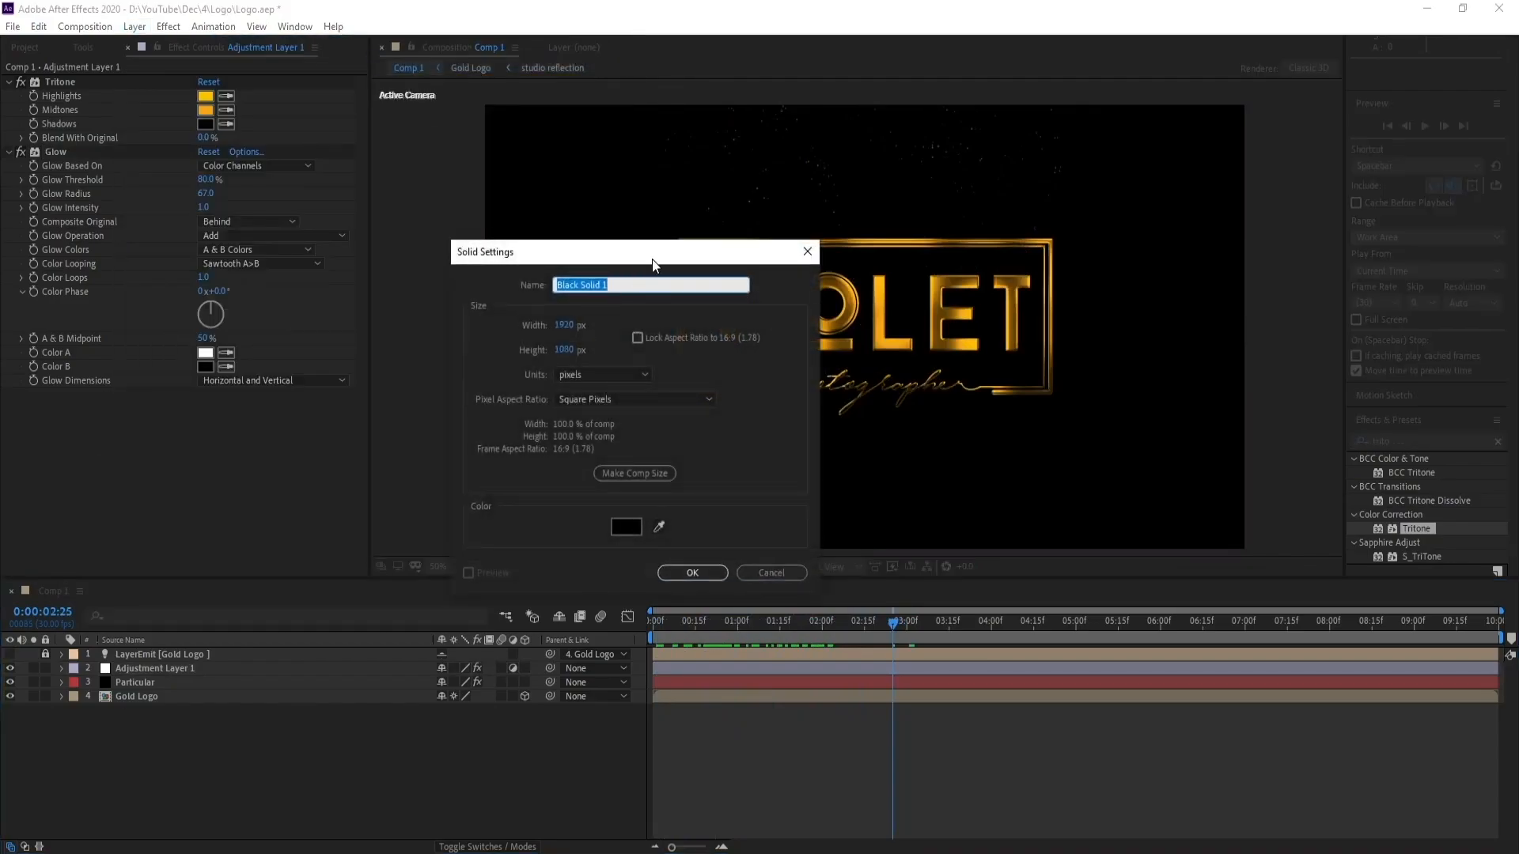
pyautogui.write('BG')
pyautogui.press('Return')
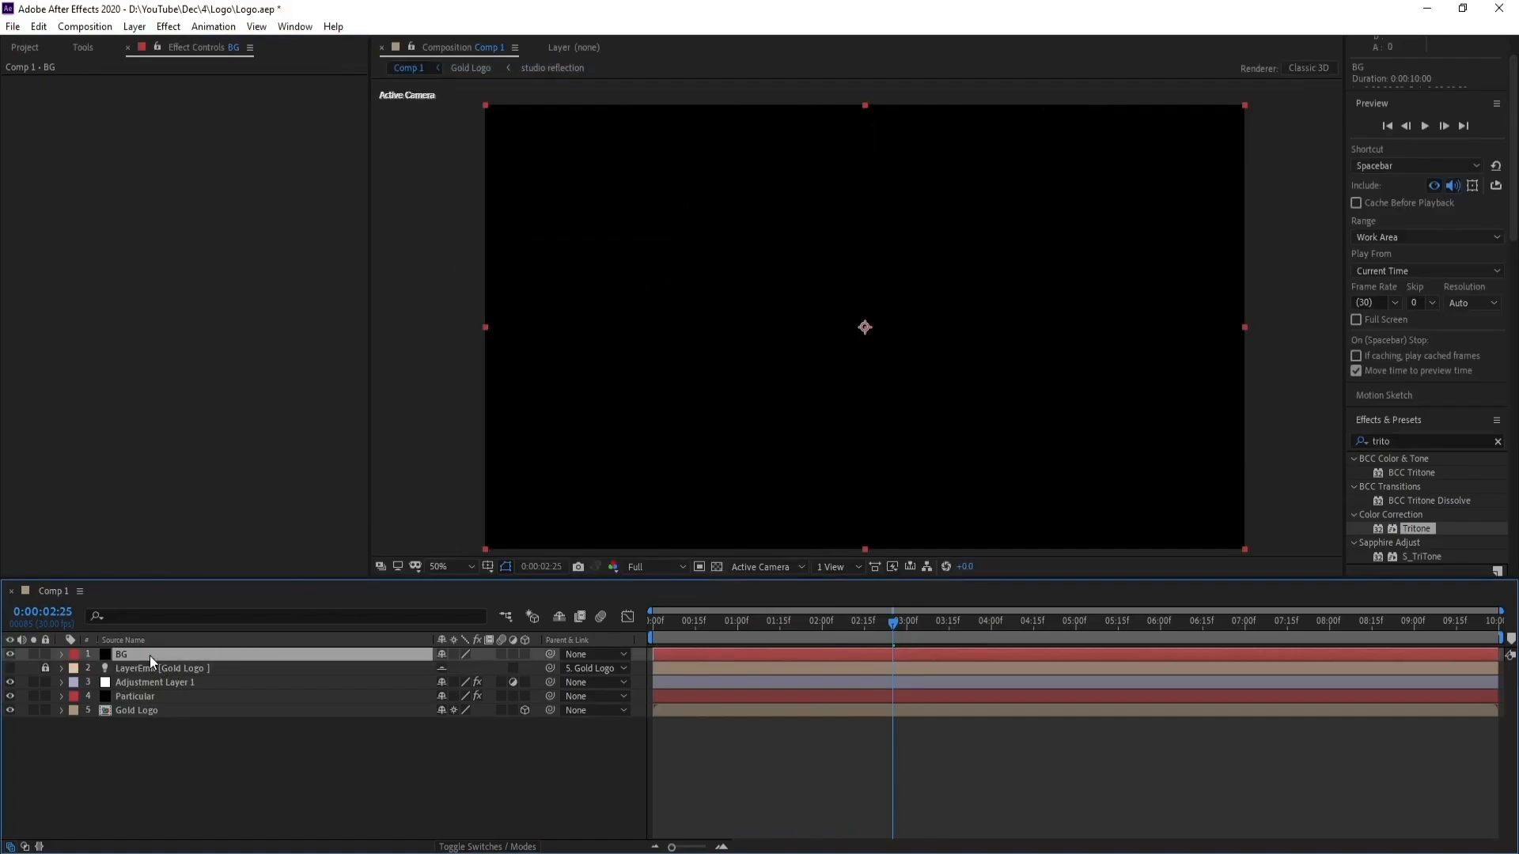
pyautogui.moveTo(150, 657); pyautogui.dragTo(162, 740)
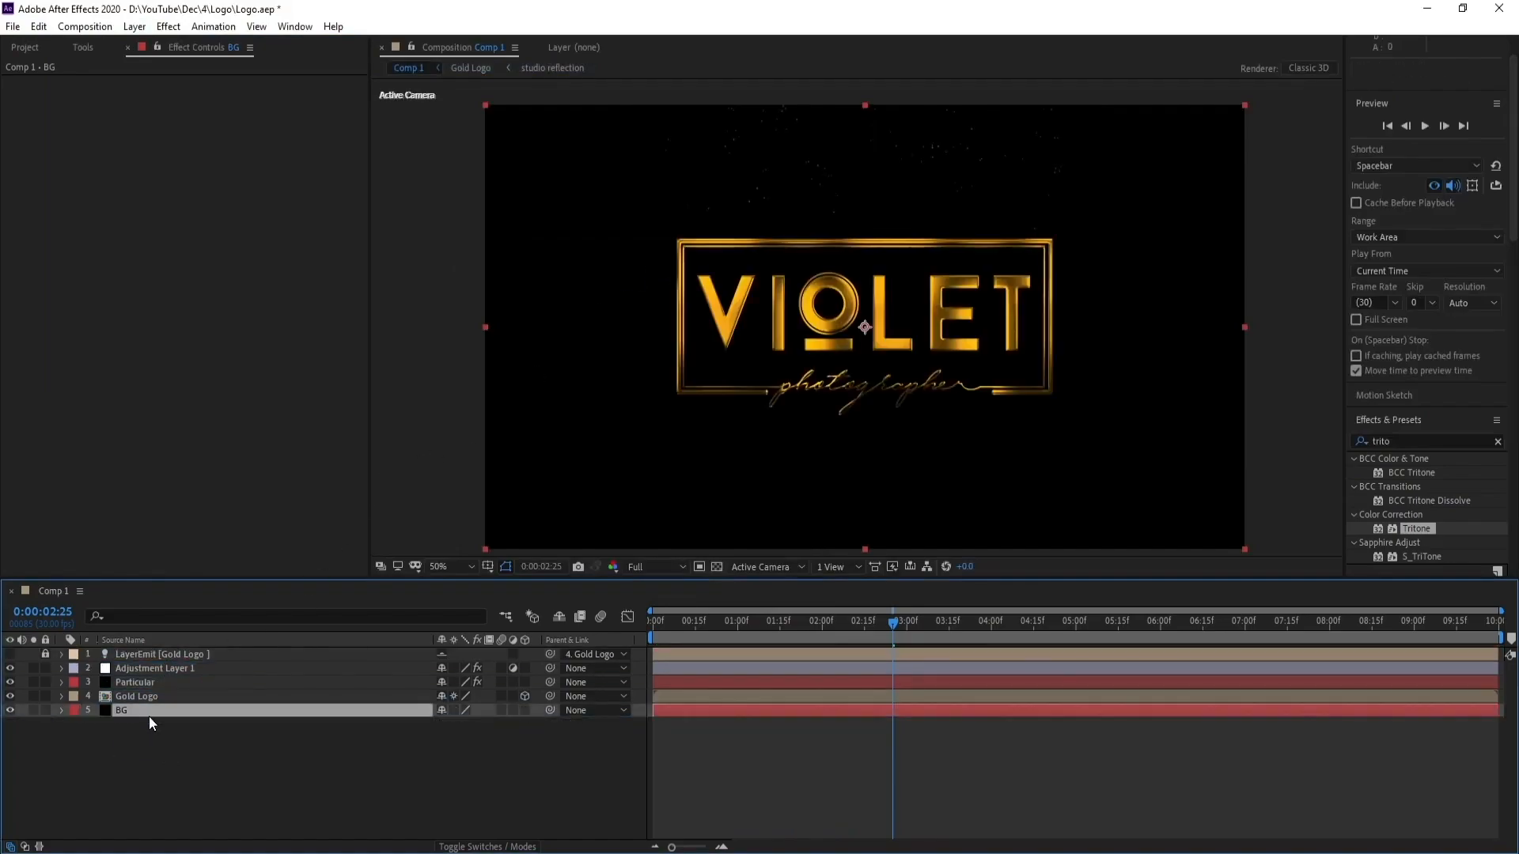
# Step: Apply the Generate Gradient Ramp effect to the BG layer
pyautogui.click(169, 26)
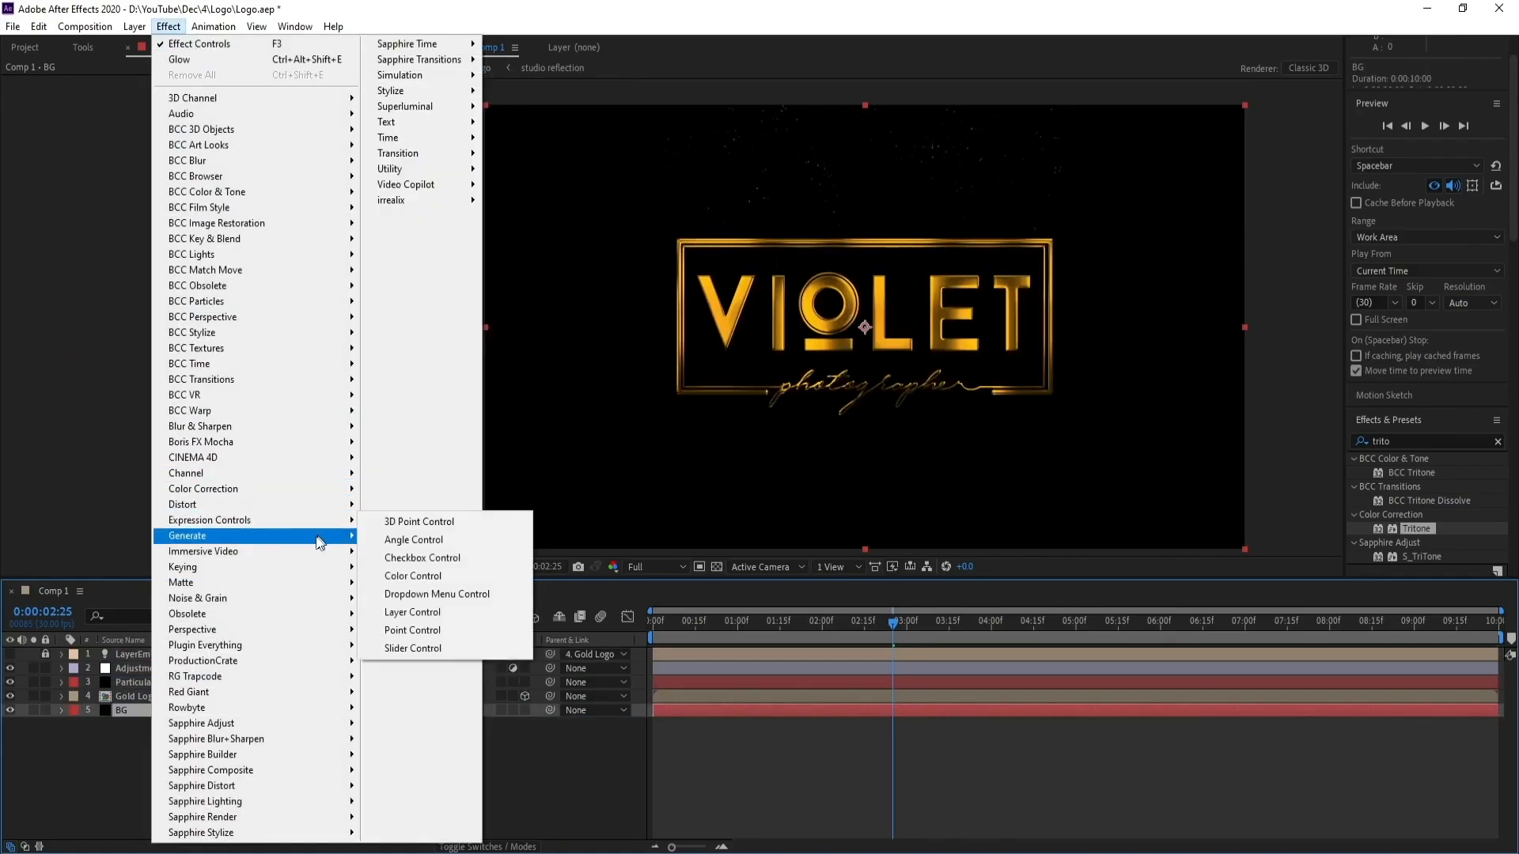
pyautogui.moveTo(318, 544)
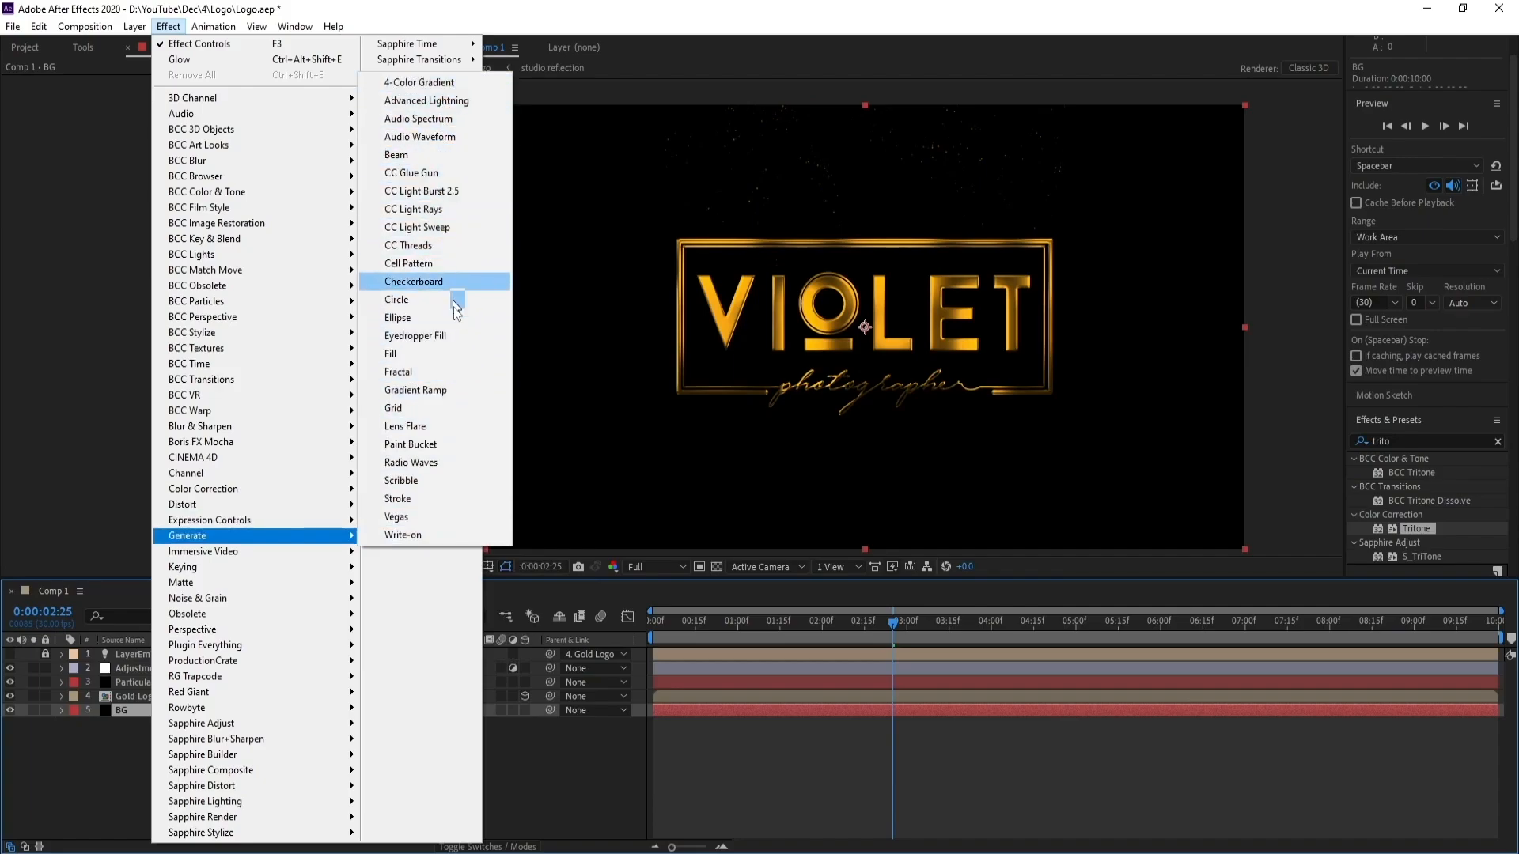
pyautogui.click(446, 390)
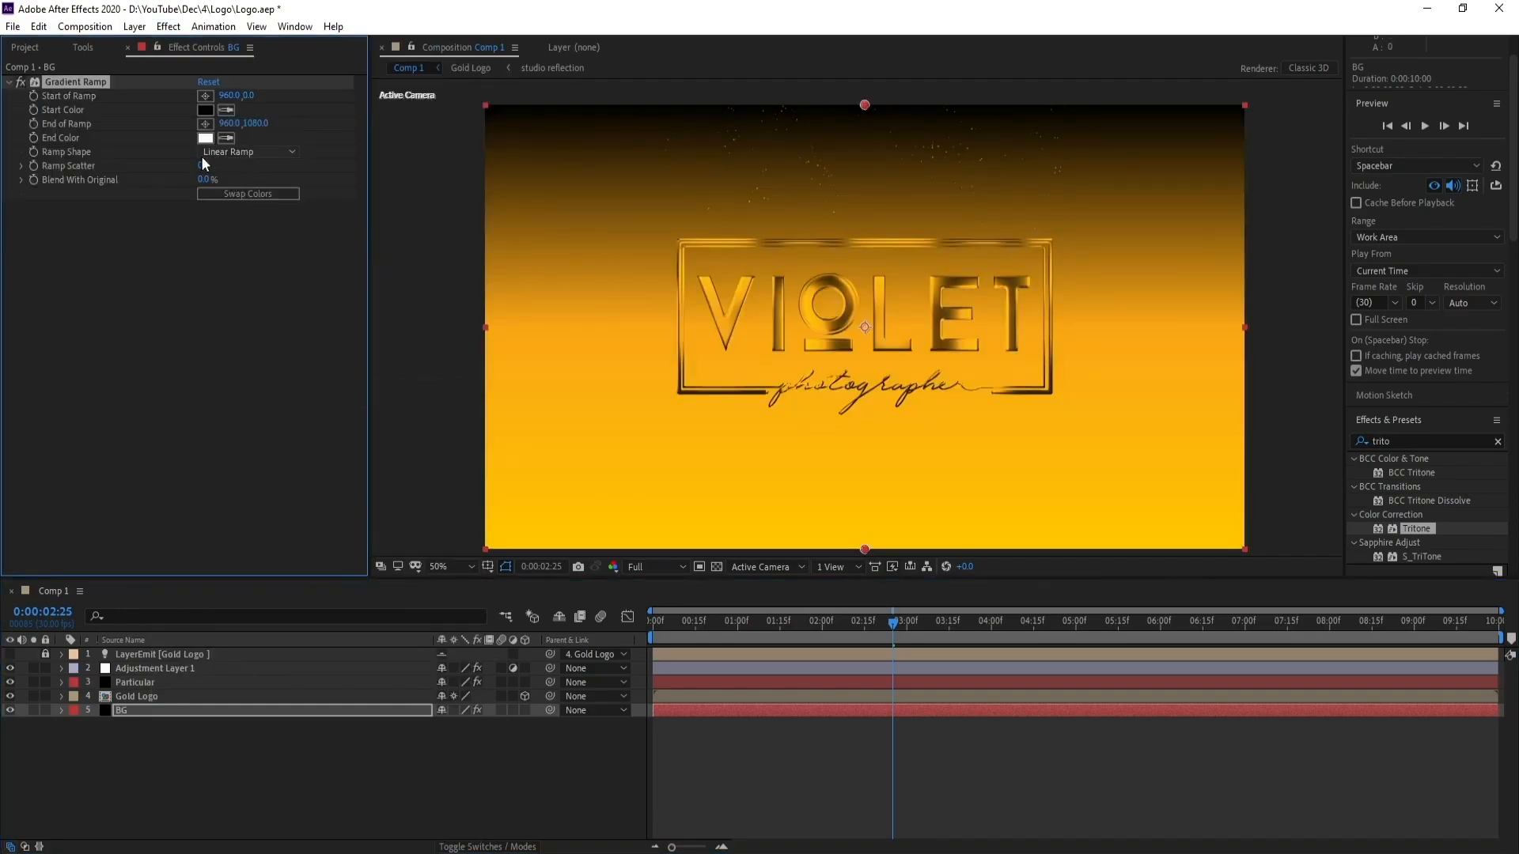
# Step: Set the Ramp Shape to Radial Ramp and move the Start of Ramp to the composition centre, about 962, 542
pyautogui.click(261, 153)
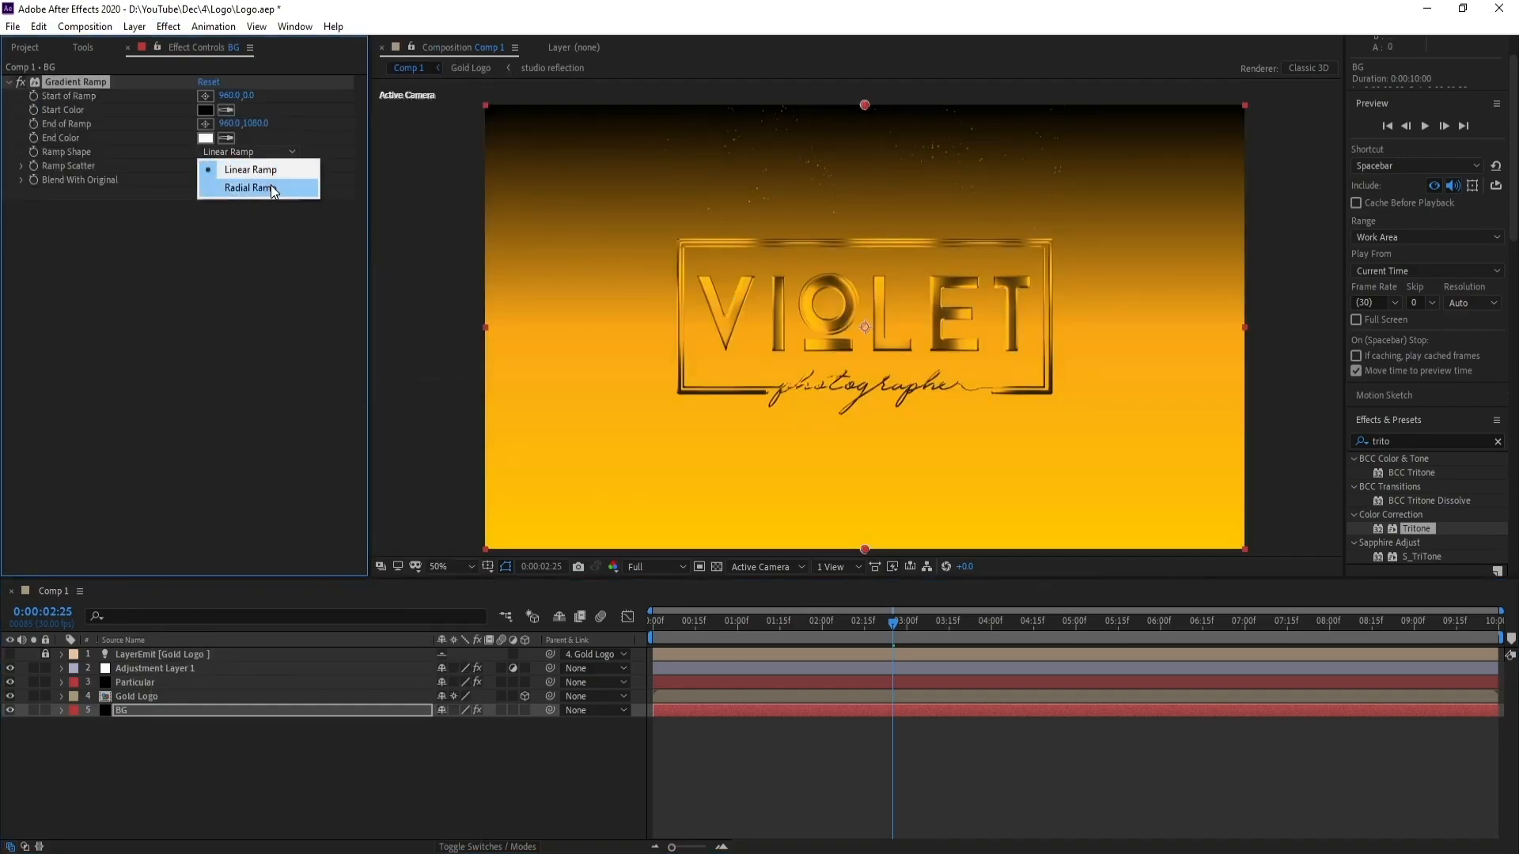
pyautogui.click(261, 190)
pyautogui.moveTo(865, 105); pyautogui.dragTo(863, 325)
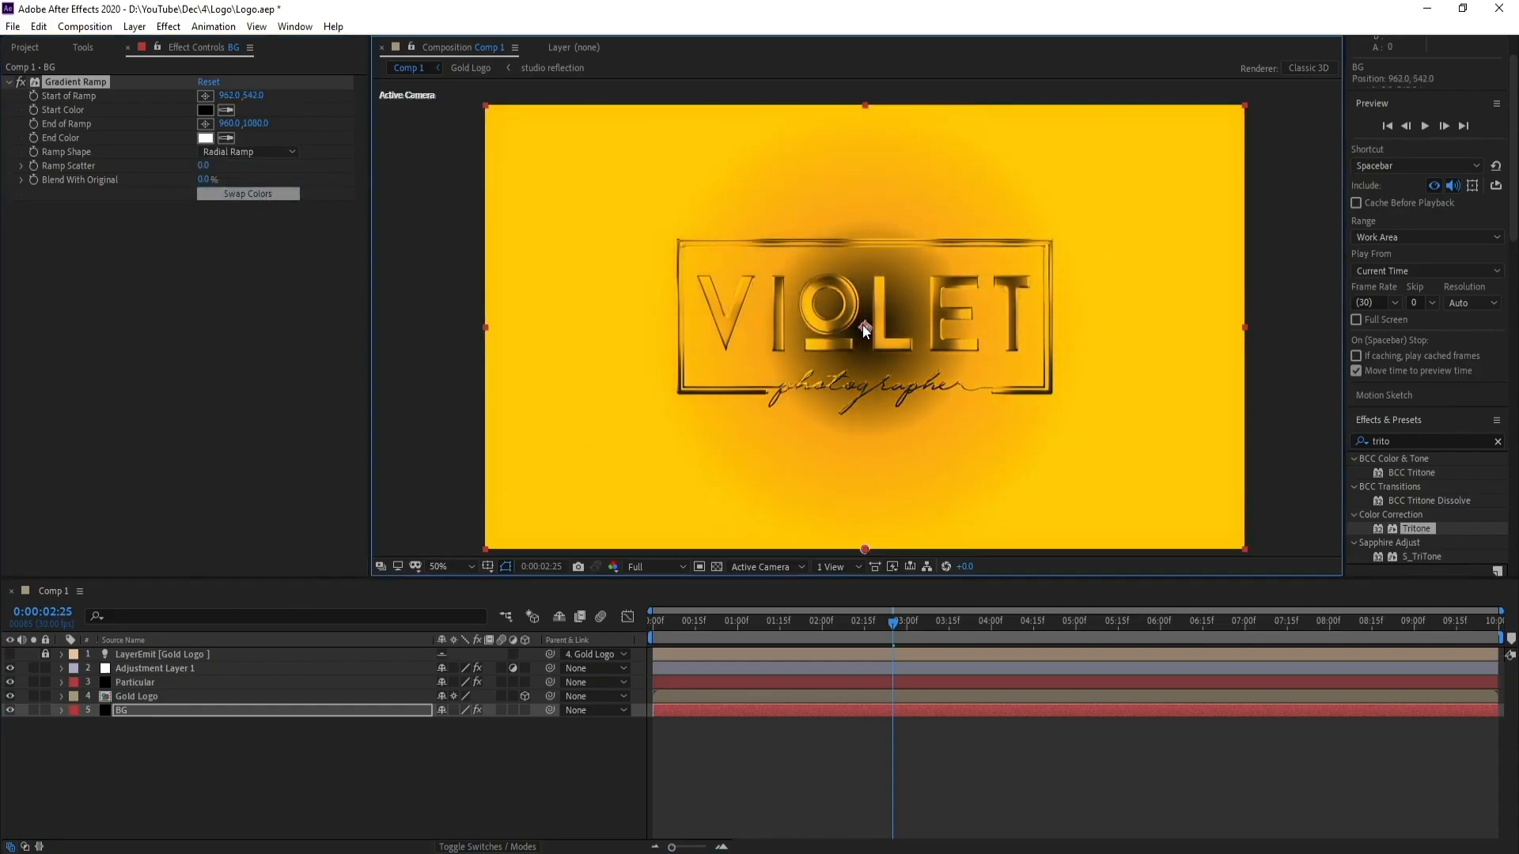
# Step: Set the Gradient Ramp End Color to a very dark brown close to 140A00
pyautogui.click(212, 143)
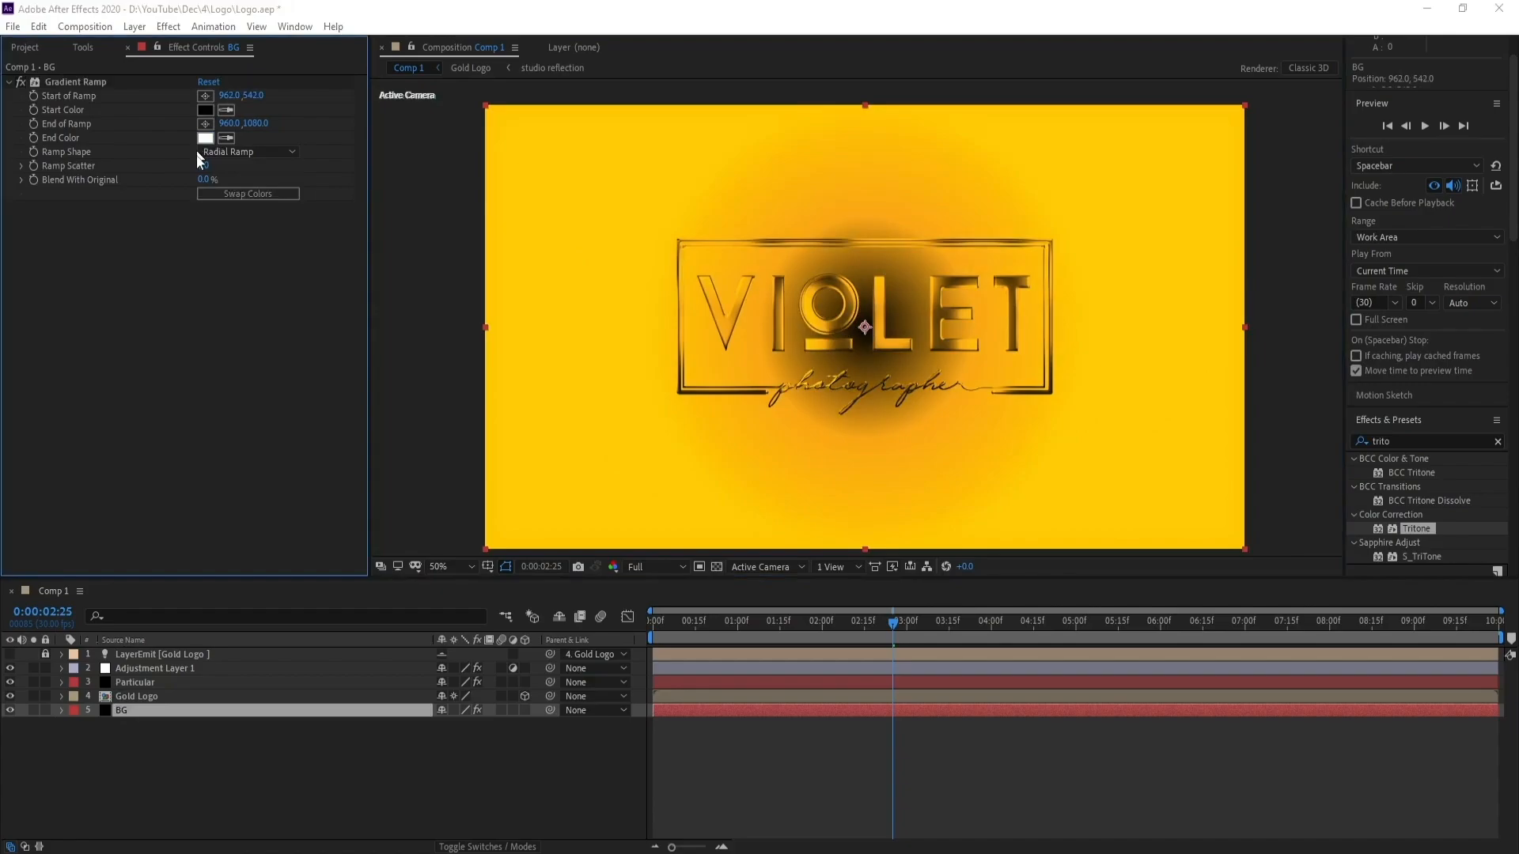
pyautogui.click(205, 138)
pyautogui.click(433, 407)
pyautogui.click(453, 413)
pyautogui.moveTo(453, 414)
pyautogui.mouseDown()
pyautogui.moveTo(459, 452)
pyautogui.moveTo(431, 448)
pyautogui.mouseUp()
pyautogui.click(429, 443)
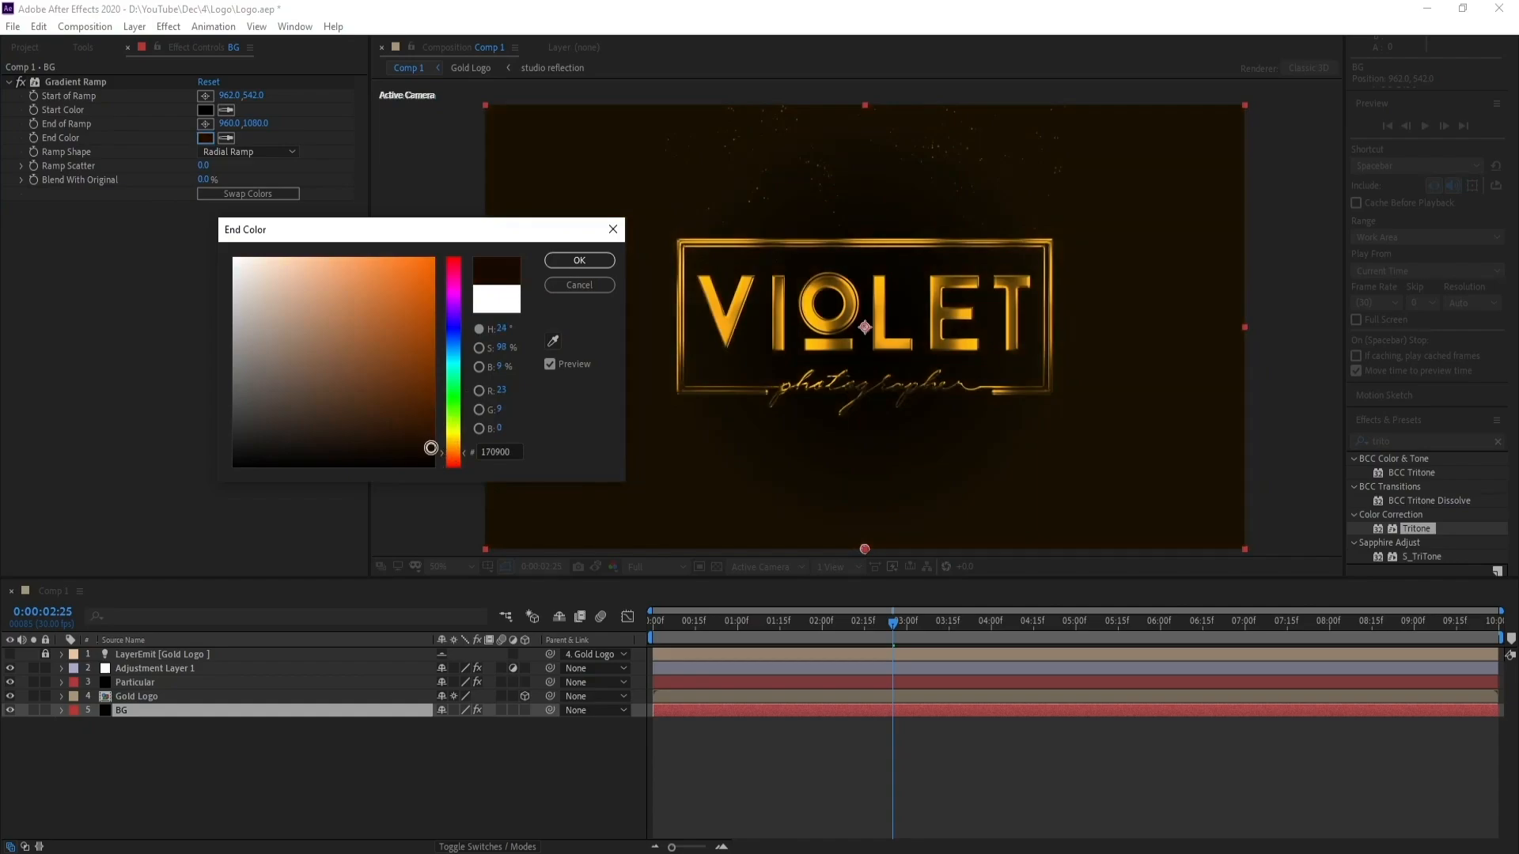
pyautogui.moveTo(453, 453); pyautogui.dragTo(457, 451)
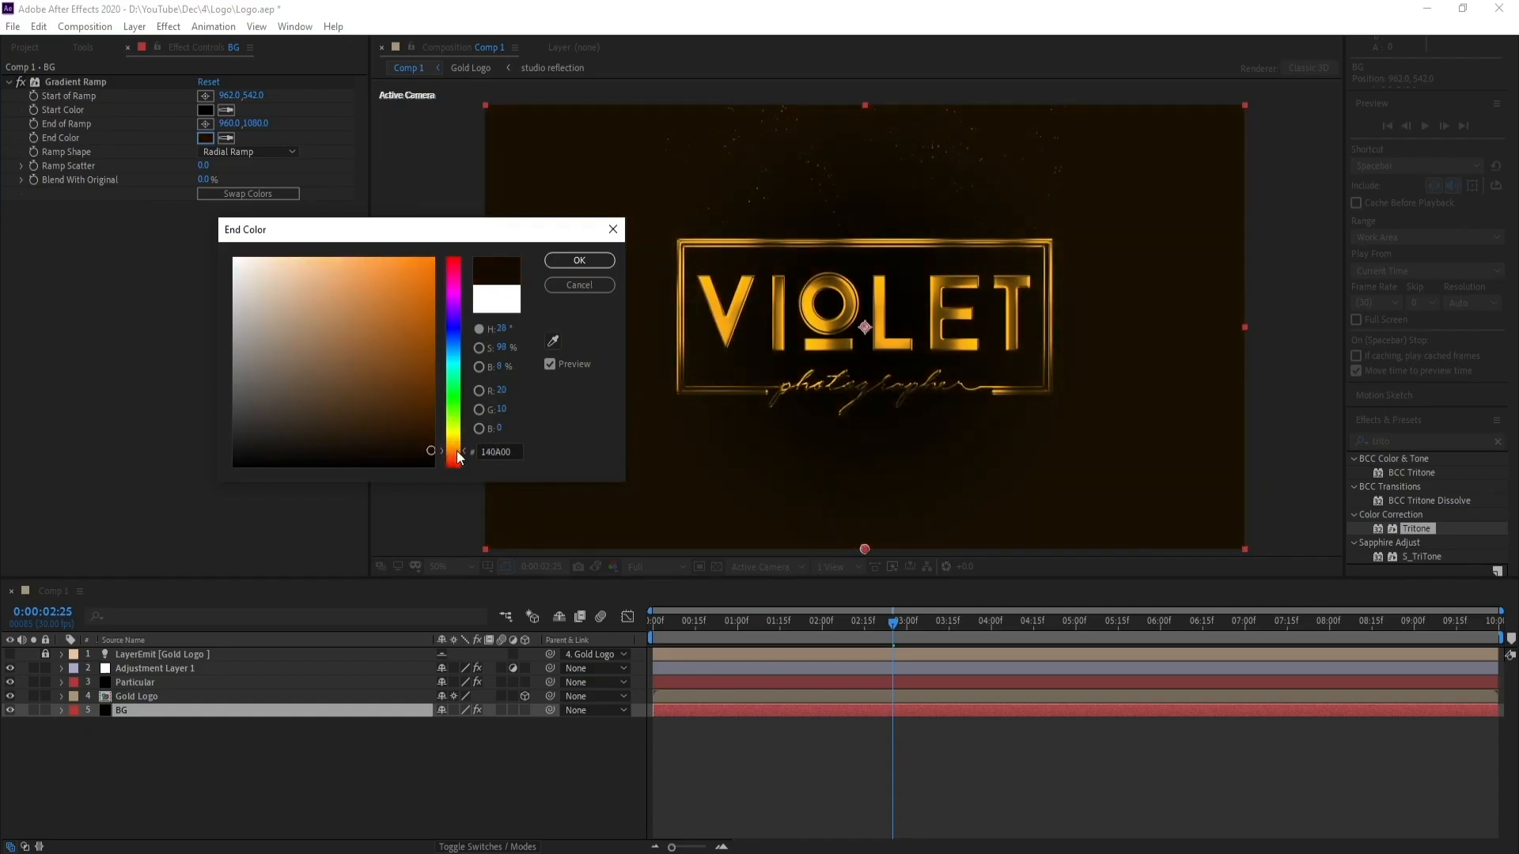
pyautogui.click(430, 454)
pyautogui.moveTo(431, 454); pyautogui.dragTo(435, 451)
pyautogui.click(577, 261)
# Step: Play the logo animation from 0:00:00:00 to review it with the gradient background
pyautogui.moveTo(890, 623); pyautogui.dragTo(620, 656)
pyautogui.press('space')
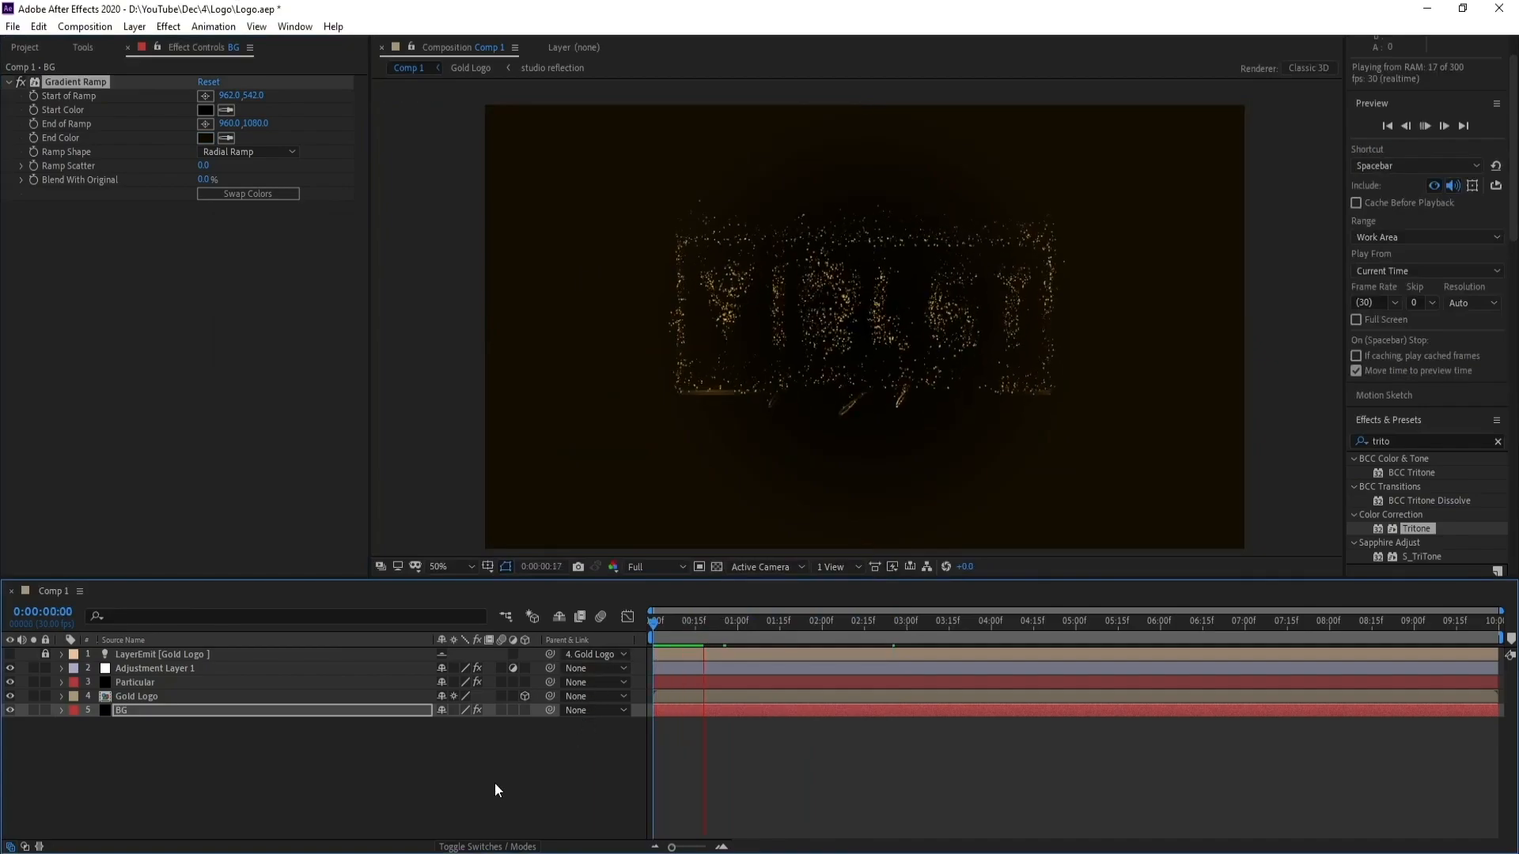